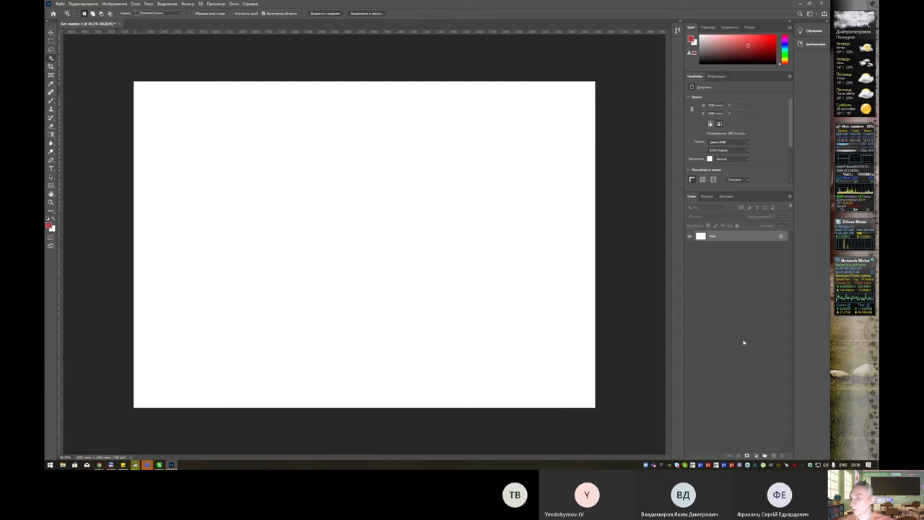
Open the panel list and the background layer options, then dismiss both unchanged
click(233, 4)
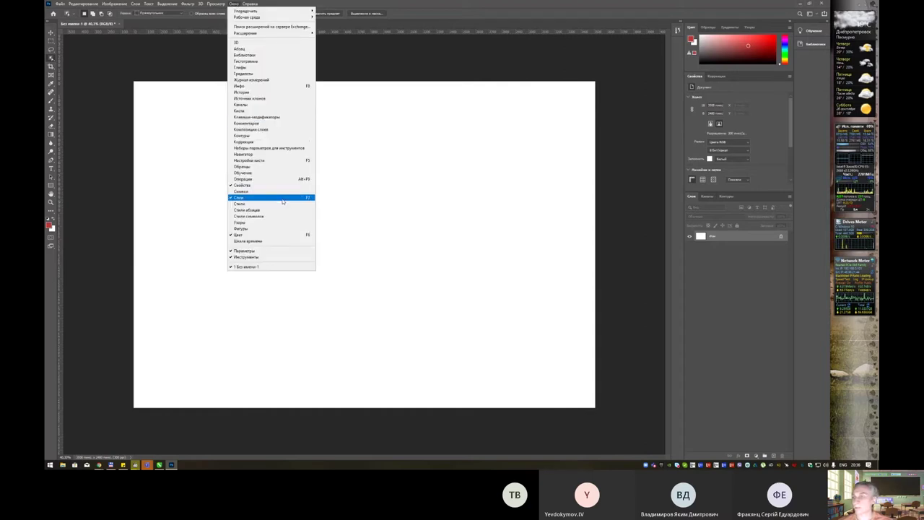
key(Escape)
right_click(701, 237)
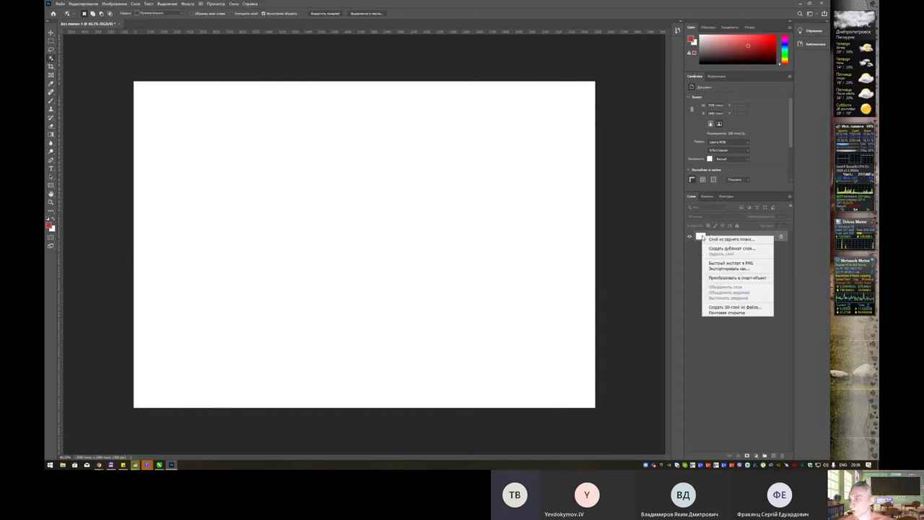
click(722, 322)
Add a new empty layer above Фон and switch layer thumbnails to Large
click(773, 457)
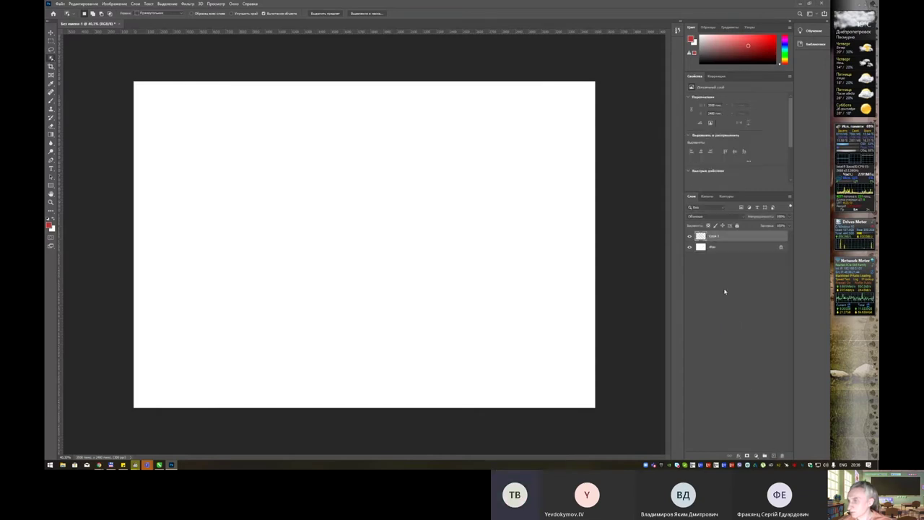
right_click(700, 237)
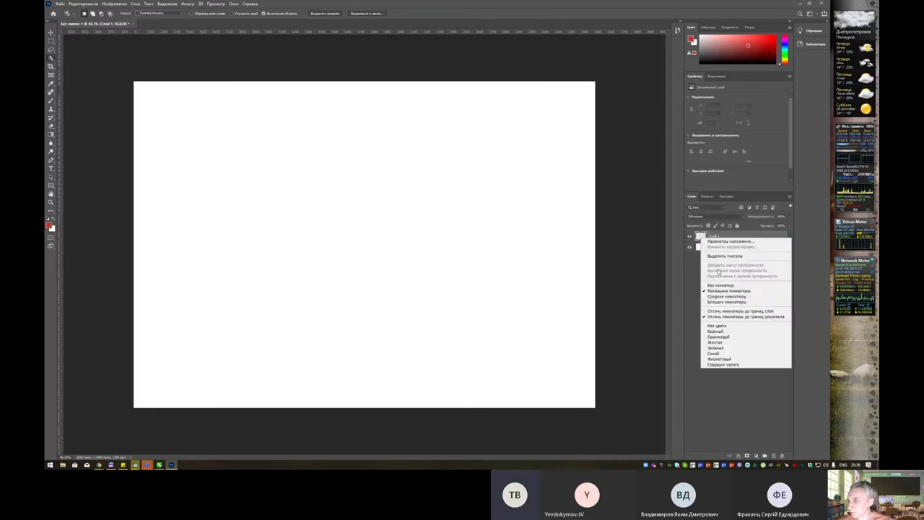
click(726, 302)
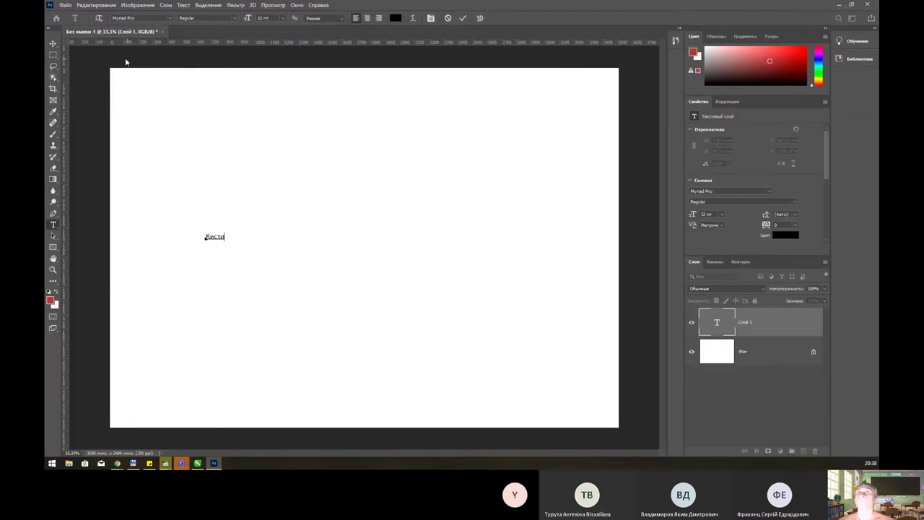
Set the Кисти text to 60 pt and move it up and left
key(ctrl+a)
click(285, 20)
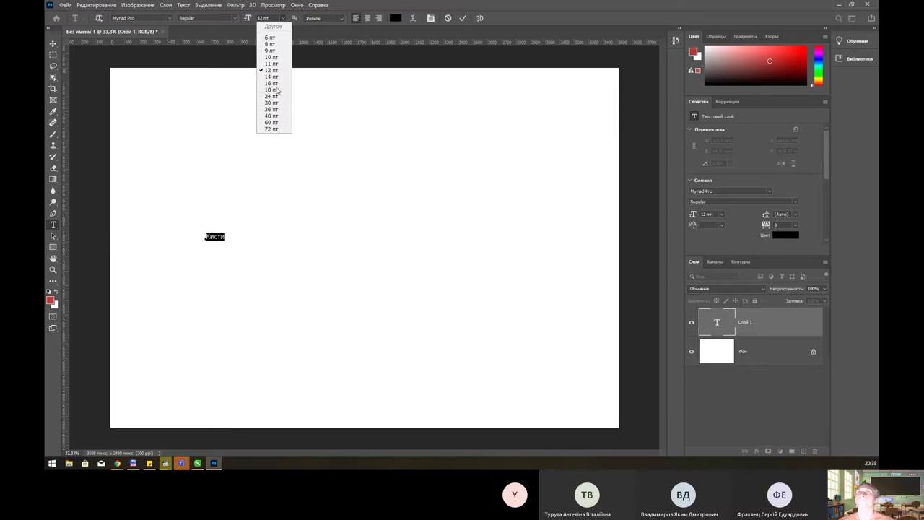
click(270, 124)
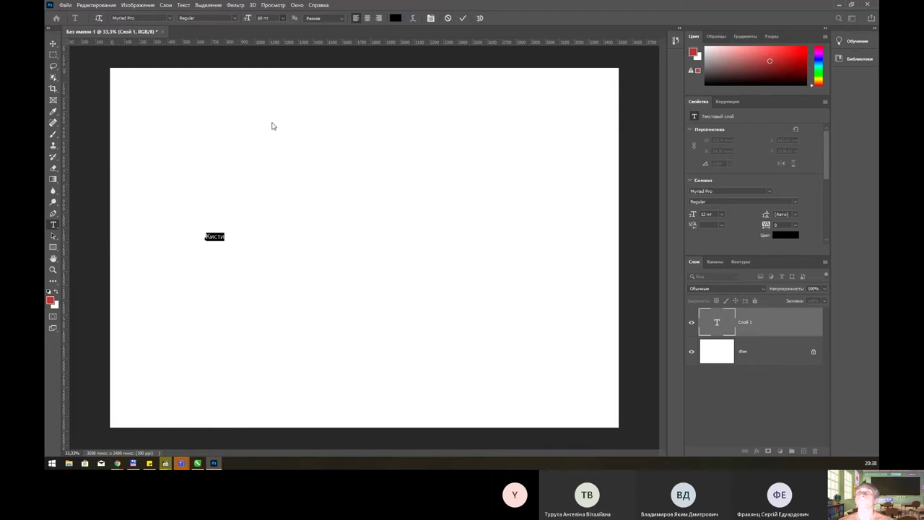
click(52, 43)
mouse_move(307, 230)
mouse_down()
mouse_move(283, 190)
mouse_move(468, 191)
mouse_up()
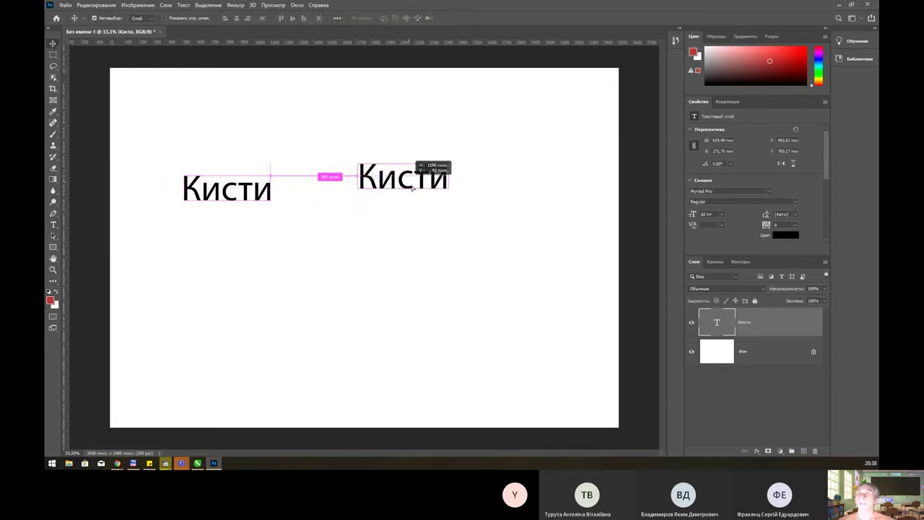
Duplicate the label, retype the copy as 'Brush', and align both side by side
key(t)
double_click(408, 192)
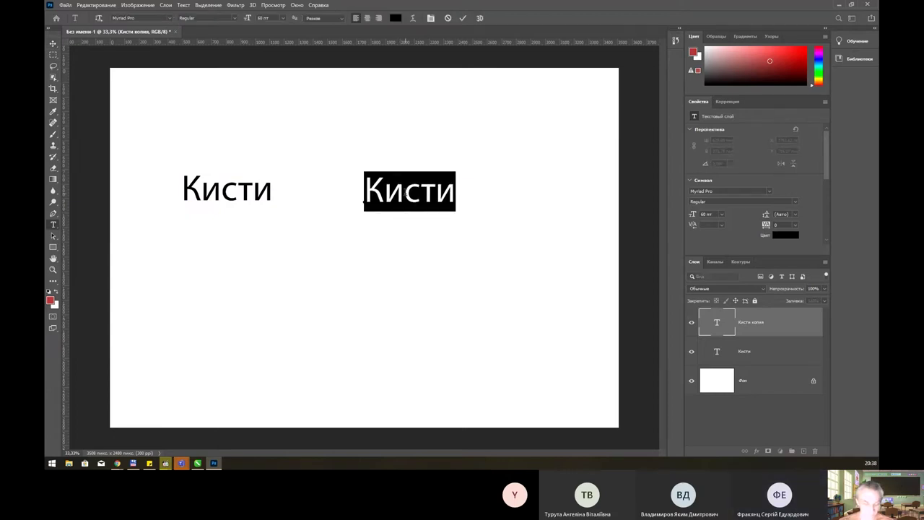
text(Brush)
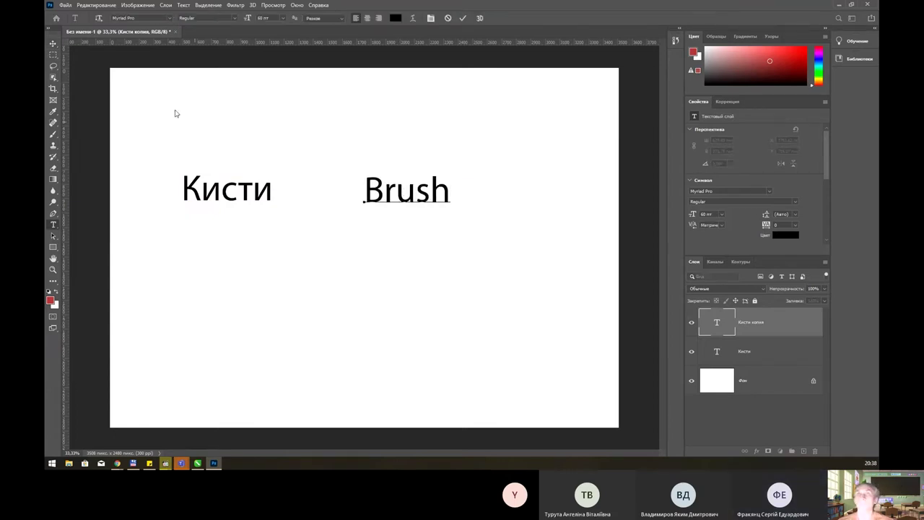
click(53, 44)
drag(417, 193, 426, 193)
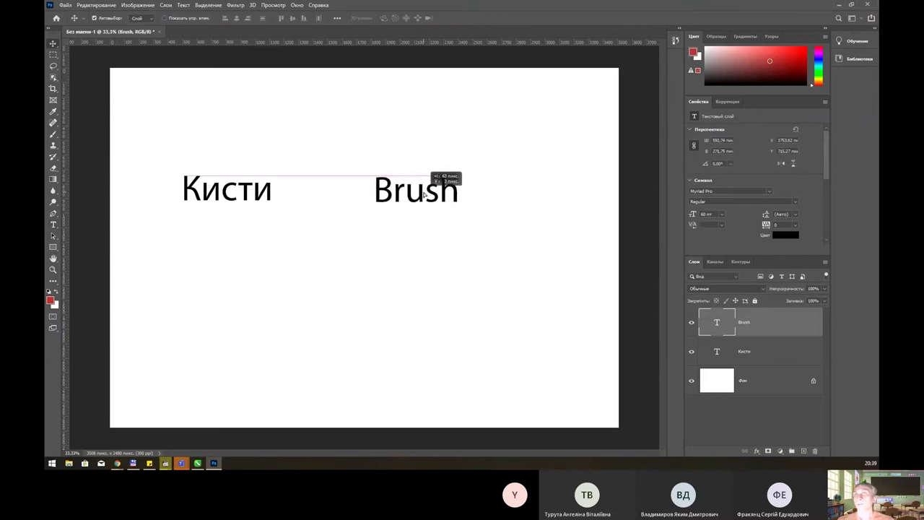
drag(254, 190, 263, 189)
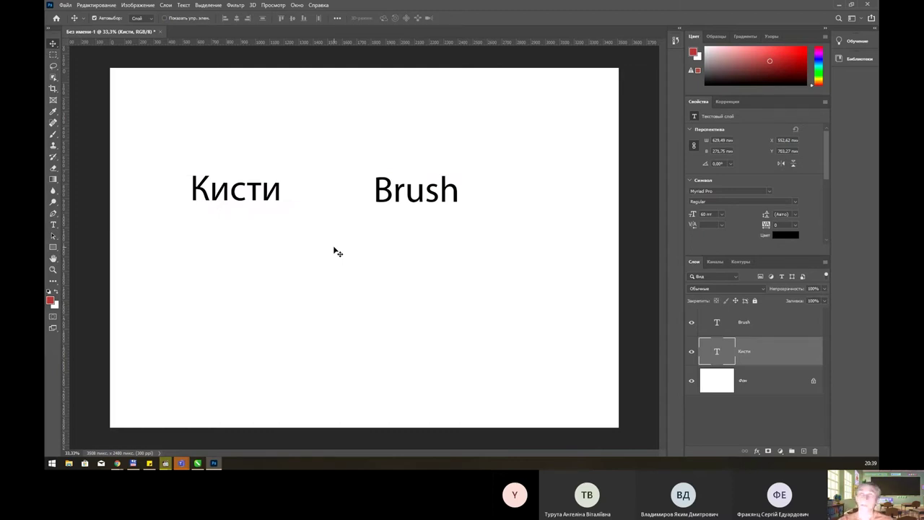
drag(397, 194, 395, 194)
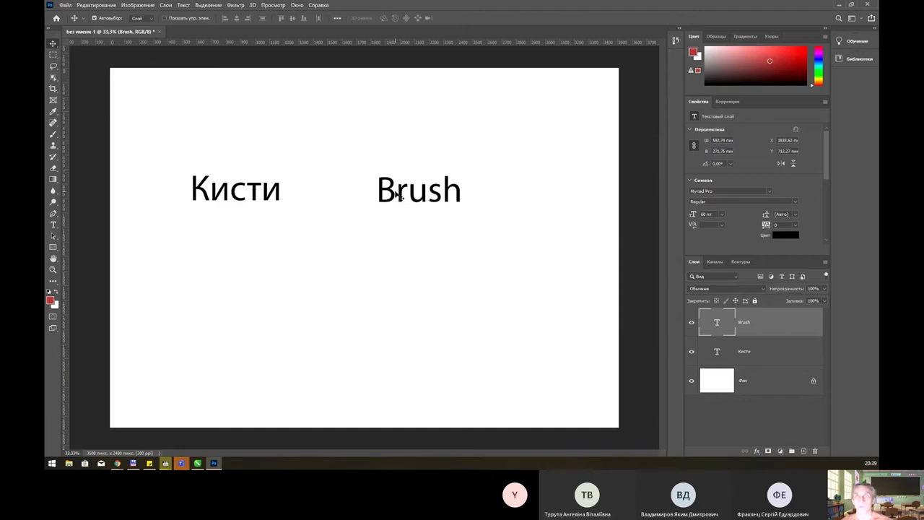
click(54, 135)
right_click(57, 137)
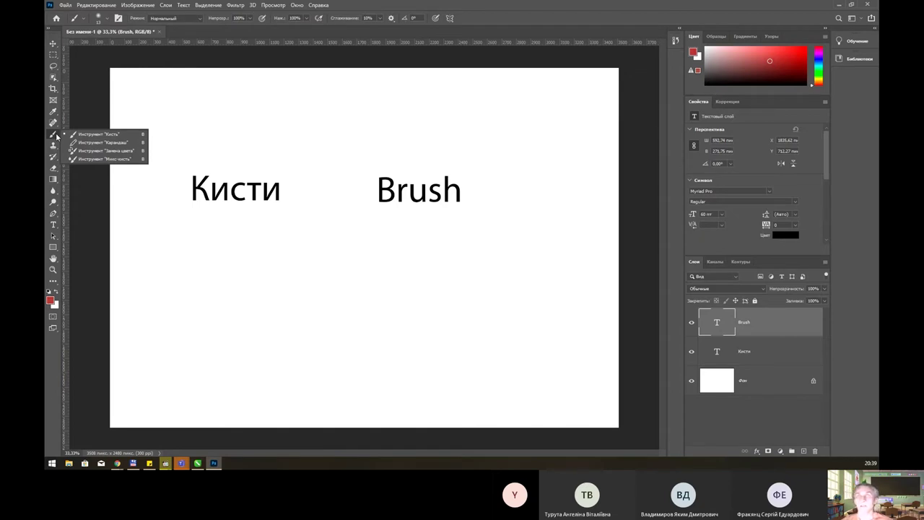
click(351, 278)
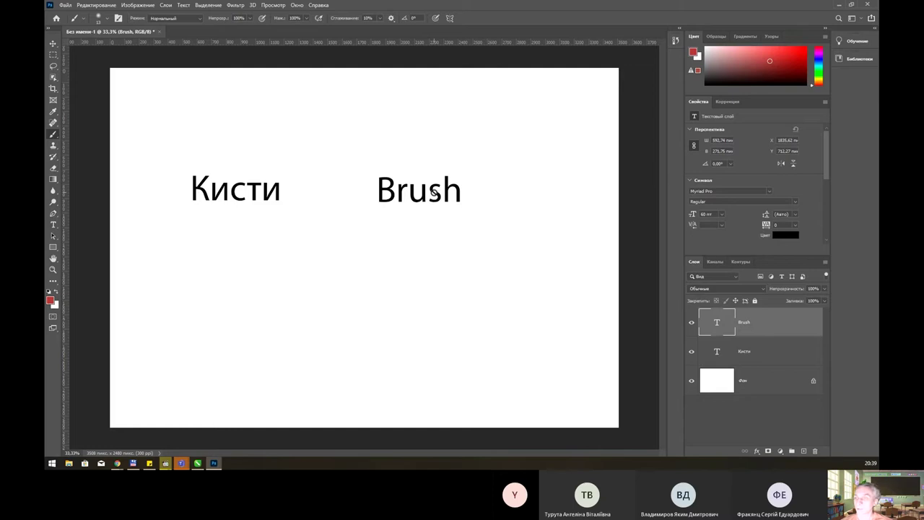
key(v)
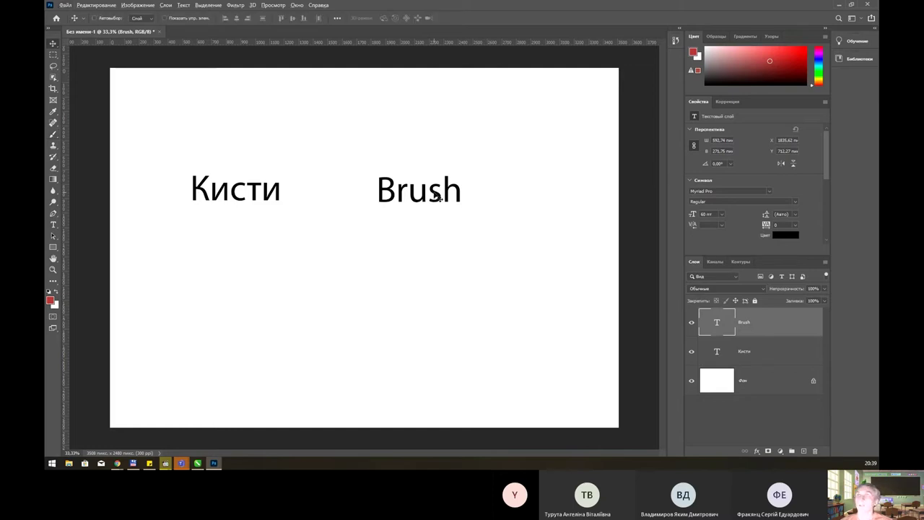
Duplicate the Brush label downward and retype the copy as 'Eraser'
drag(439, 198, 434, 271)
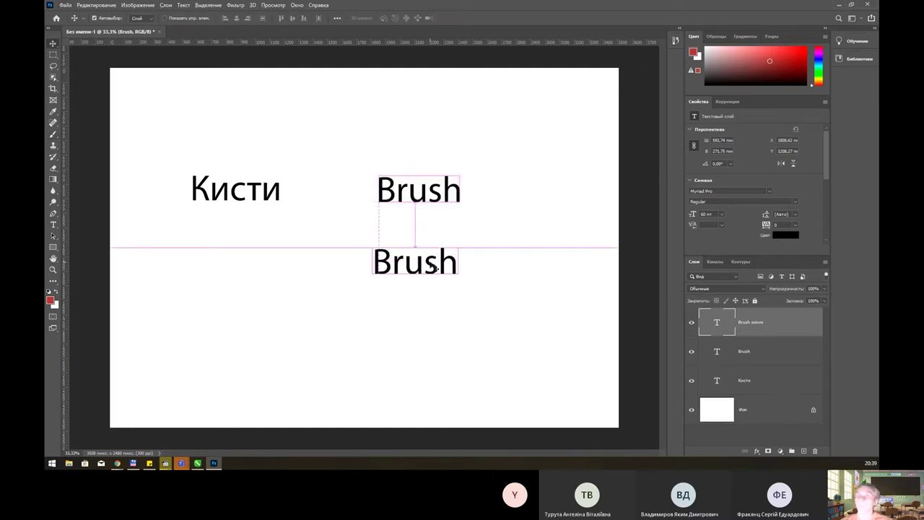
double_click(431, 263)
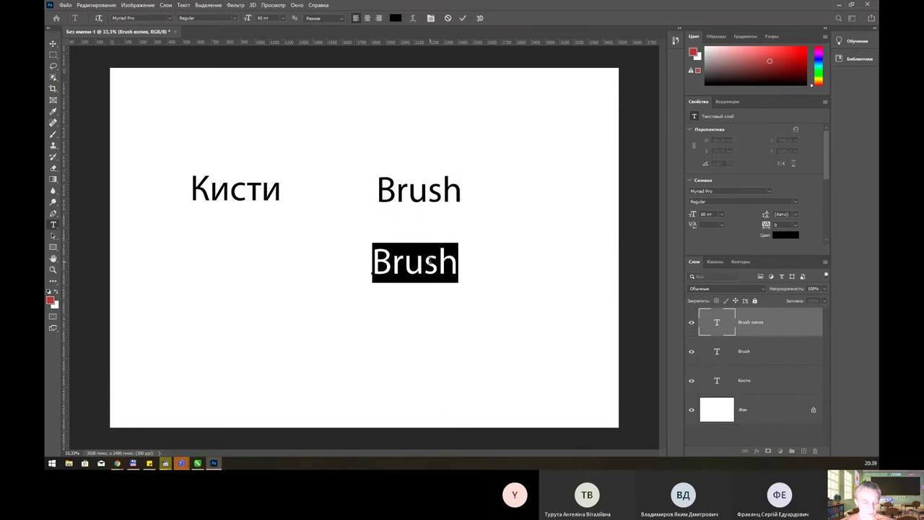
text(Eraser)
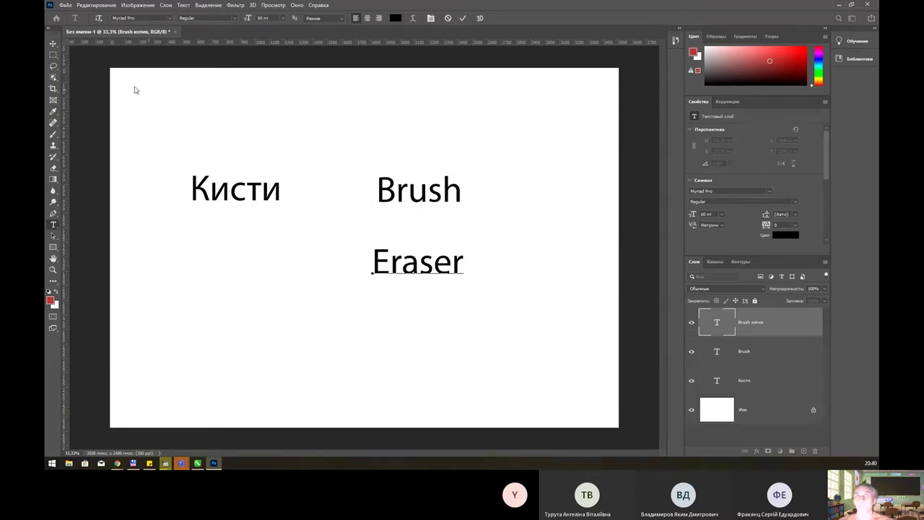
key(ctrl+Return)
Align the Eraser label beneath Brush and select the Фон background layer
key(v)
drag(419, 262, 425, 255)
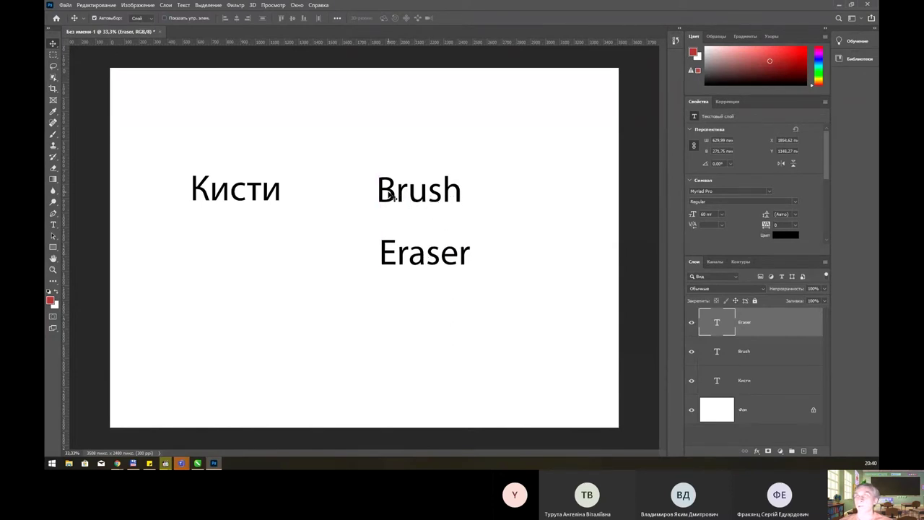
drag(390, 195, 388, 188)
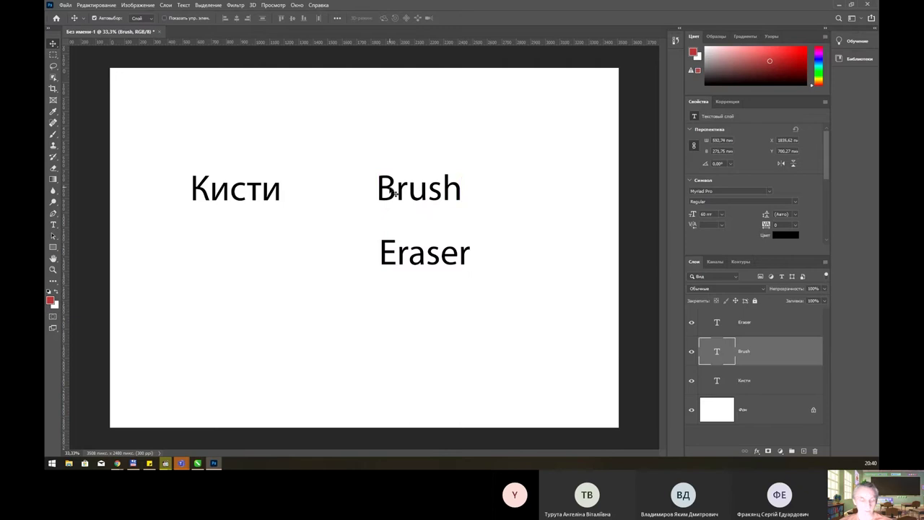
key(b)
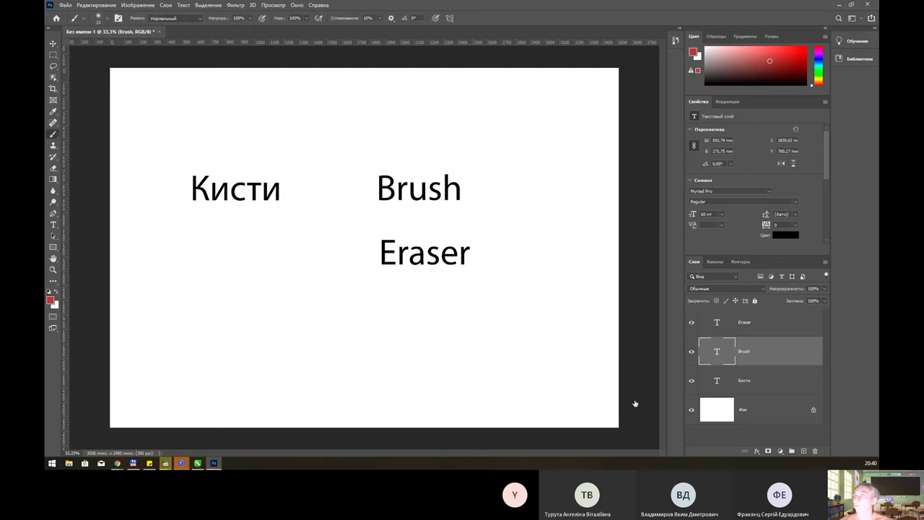
click(717, 409)
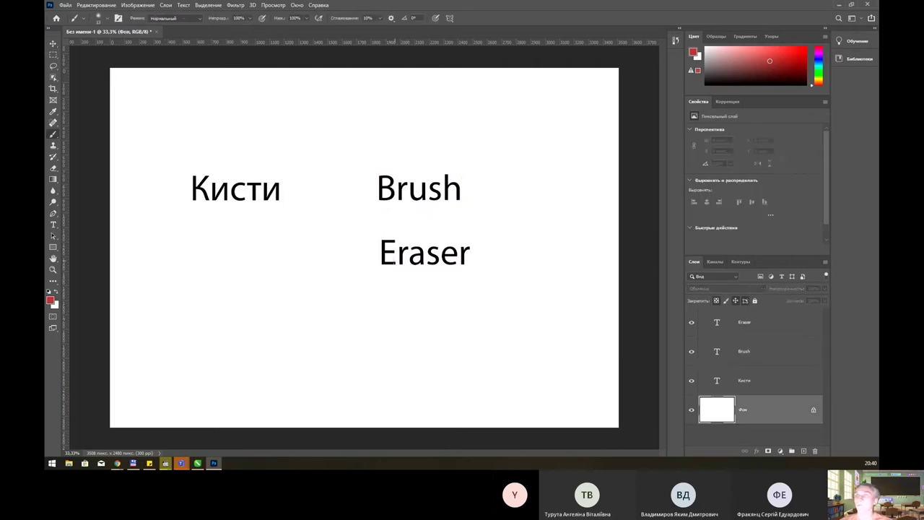
On a new layer, paint a red wavy stroke below the labels and erase pieces of it
click(803, 450)
drag(274, 292, 391, 338)
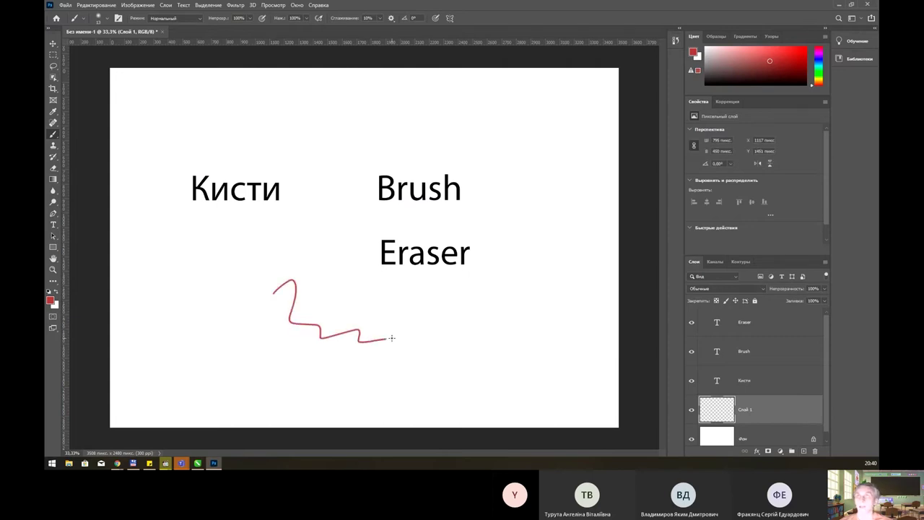
key(e)
click(293, 296)
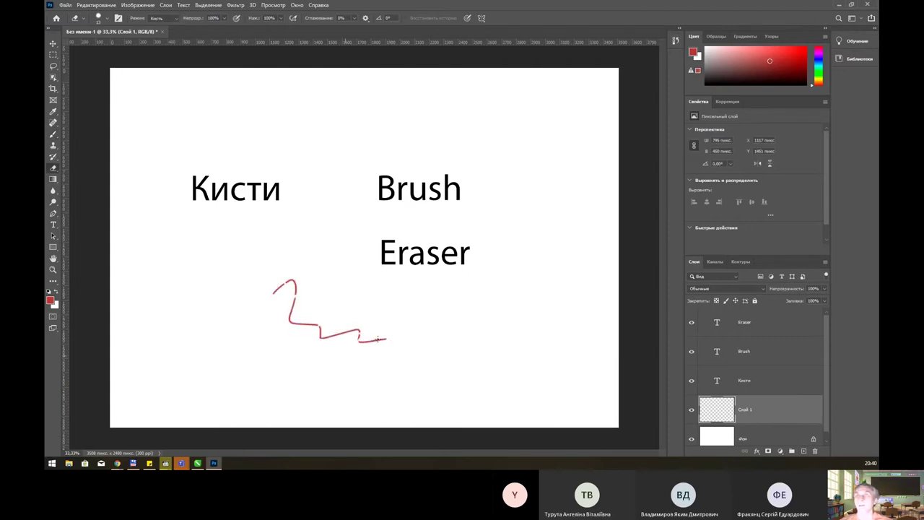
drag(378, 339, 307, 324)
mouse_move(301, 279)
mouse_down()
mouse_move(280, 286)
mouse_move(272, 303)
mouse_move(297, 320)
mouse_up()
key(b)
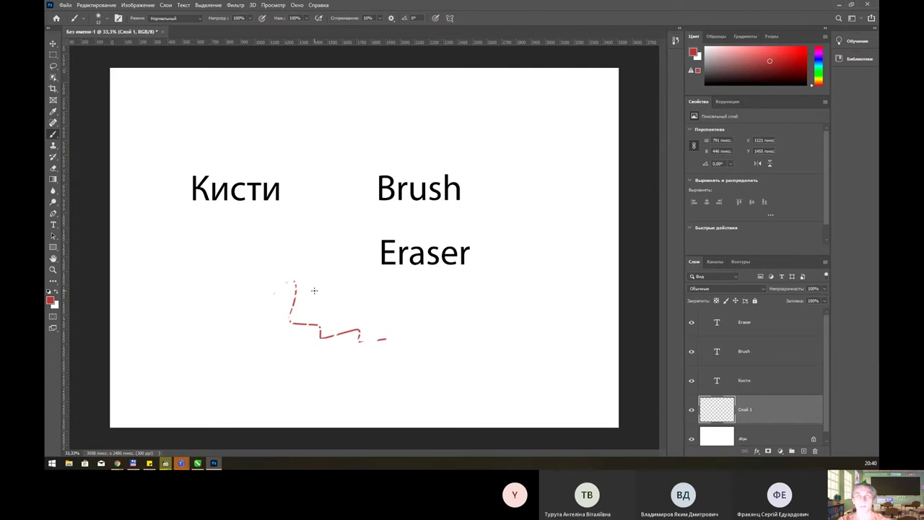
right_click(54, 134)
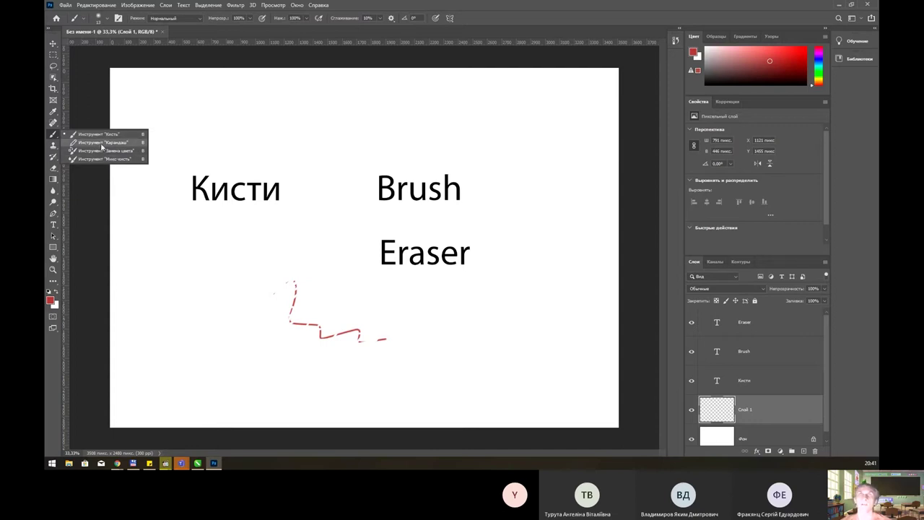
Browse the History Brush, Dodge and Healing tool groups, settling on the standard Brush tool
click(52, 156)
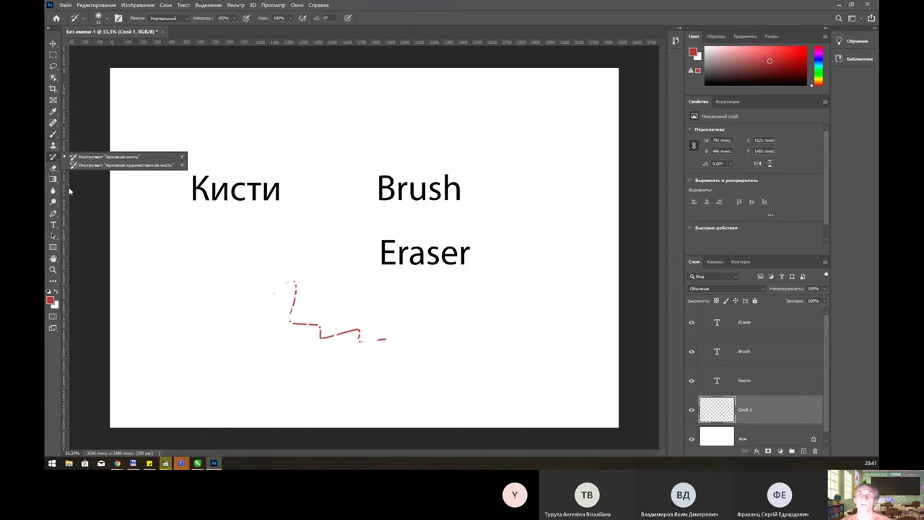
click(55, 203)
click(54, 203)
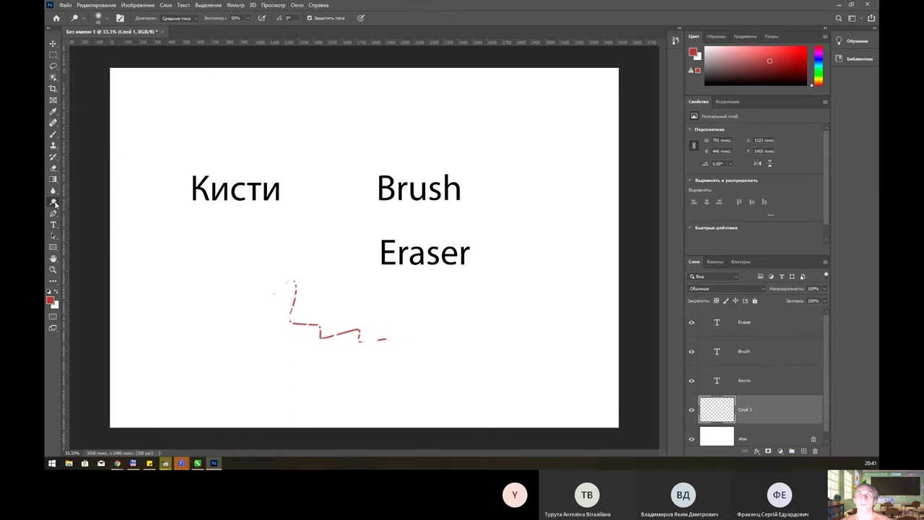
click(53, 124)
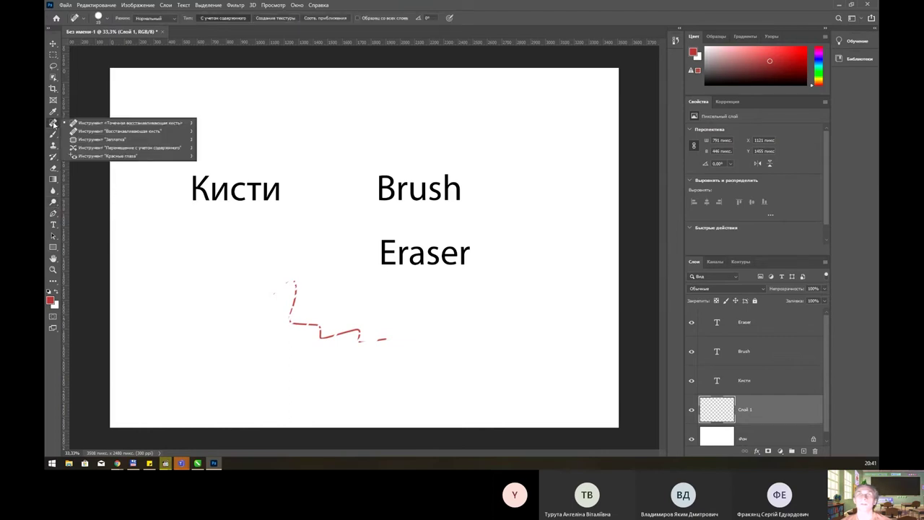
click(54, 124)
click(53, 134)
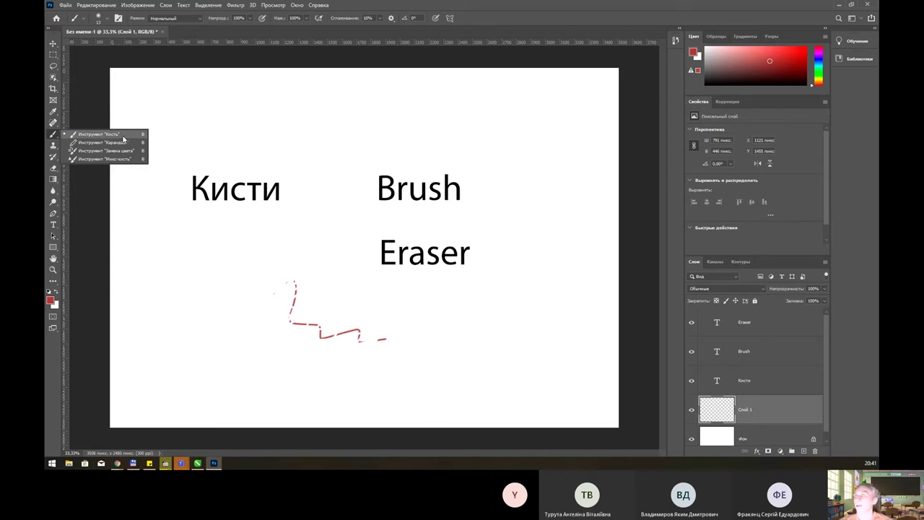
click(123, 139)
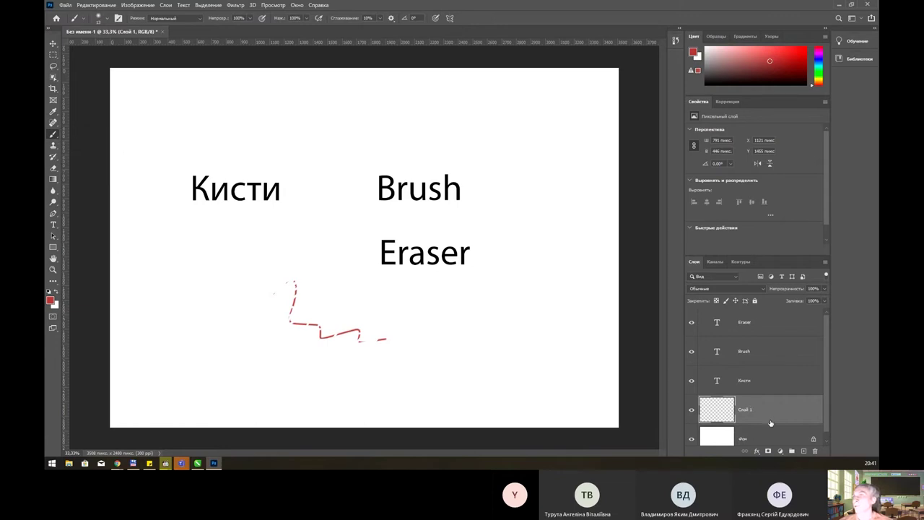
click(296, 6)
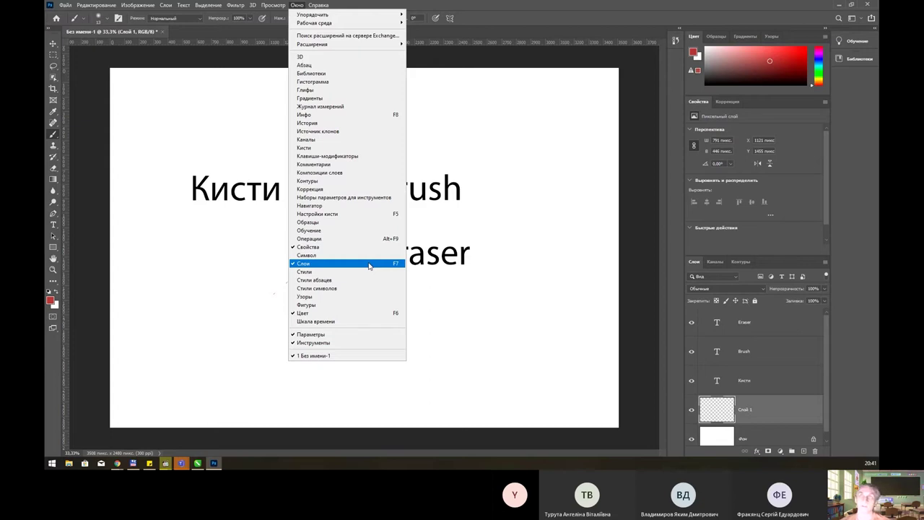
click(500, 25)
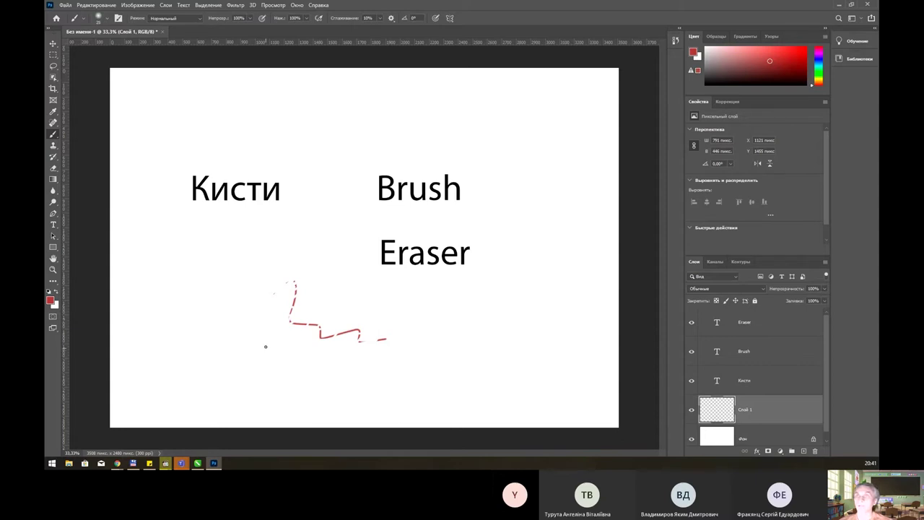
Paint two thick soft red strokes across the lower canvas on Слой 1
drag(221, 334, 486, 345)
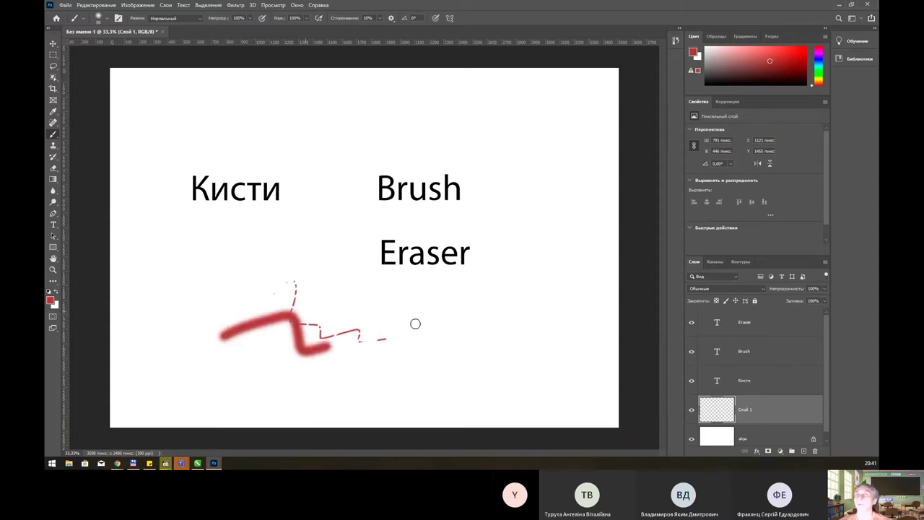
drag(524, 303, 185, 332)
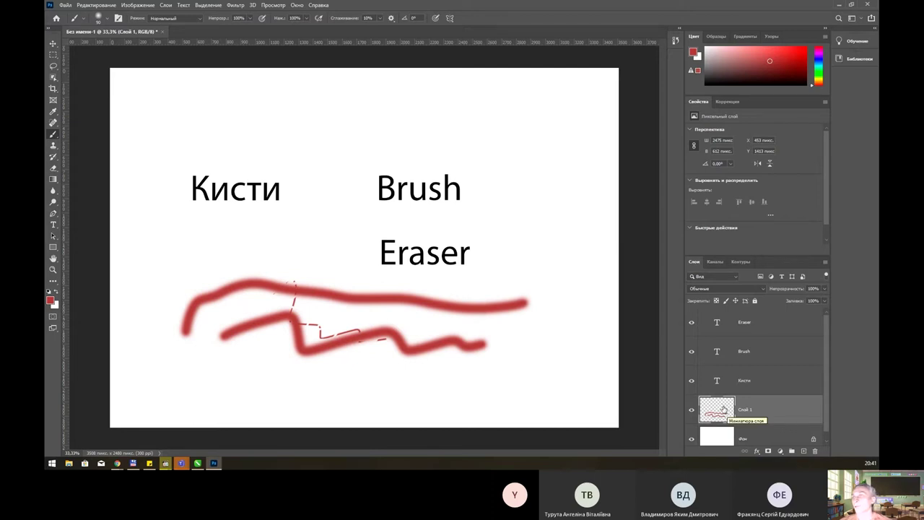
right_click(723, 410)
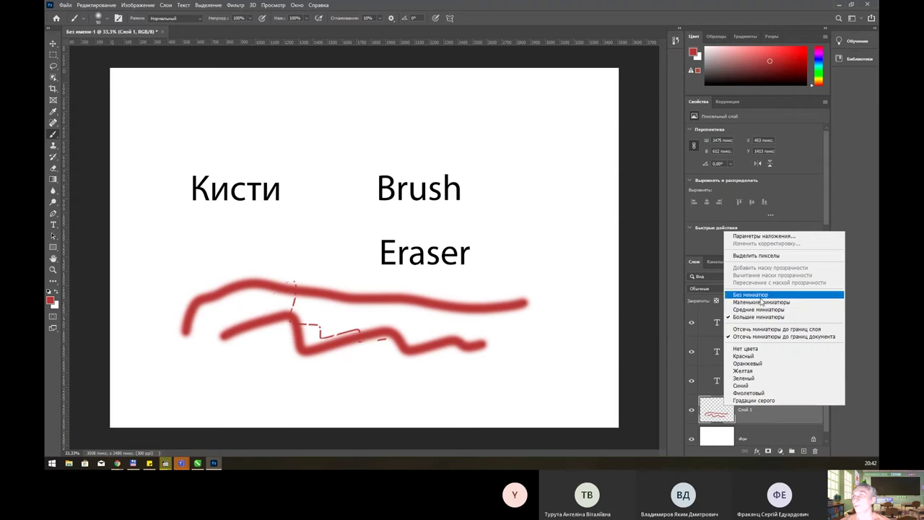
click(761, 297)
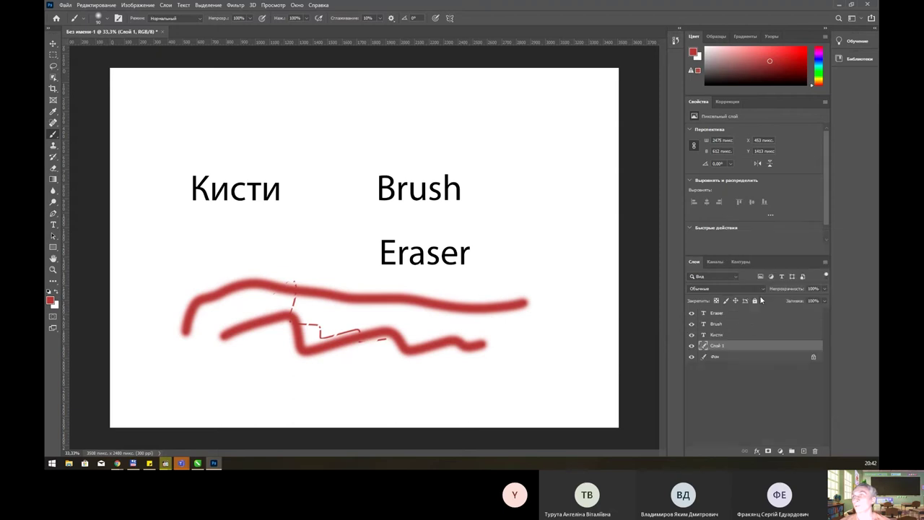
right_click(706, 349)
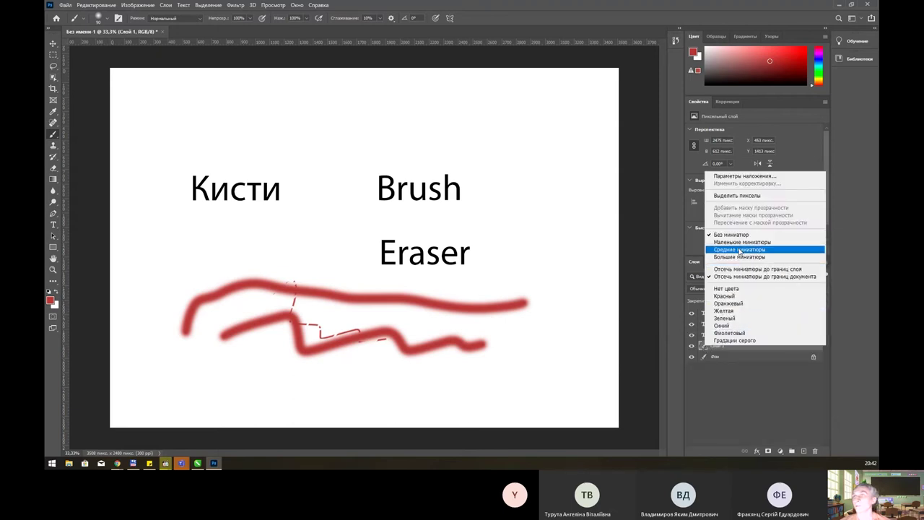
click(739, 249)
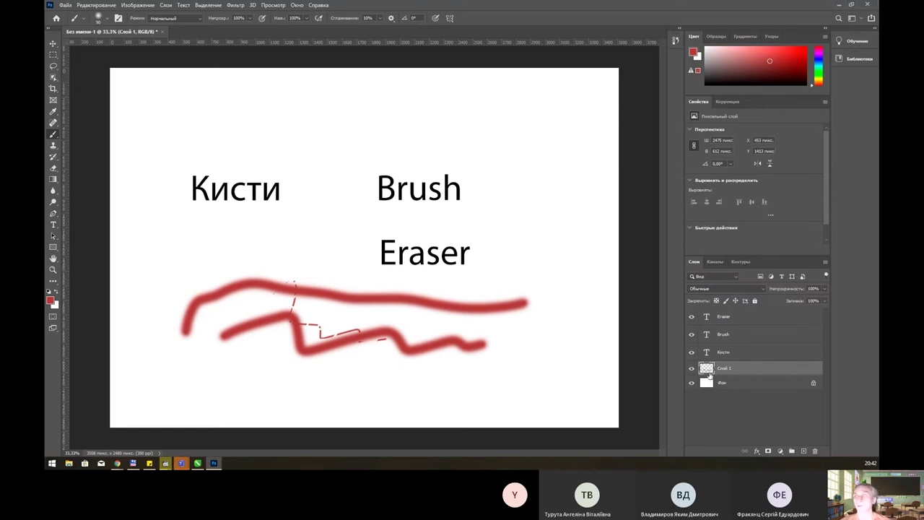
right_click(710, 371)
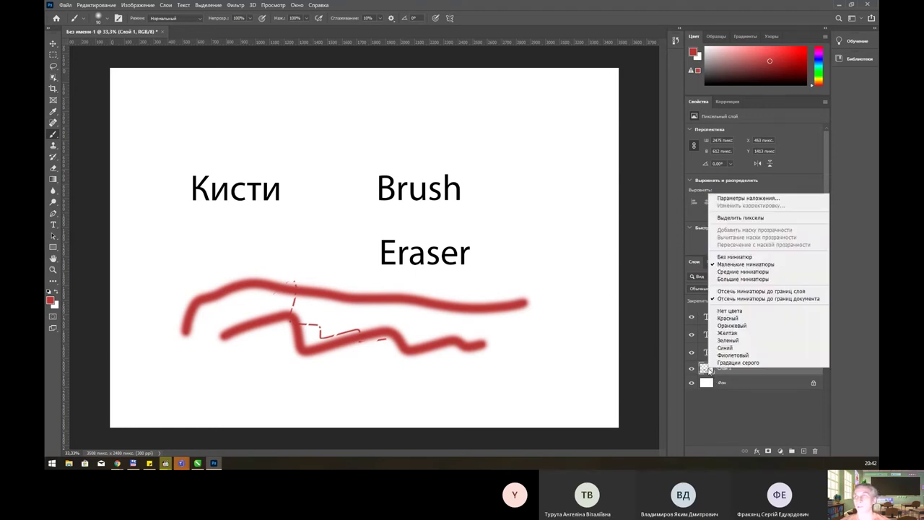
click(746, 279)
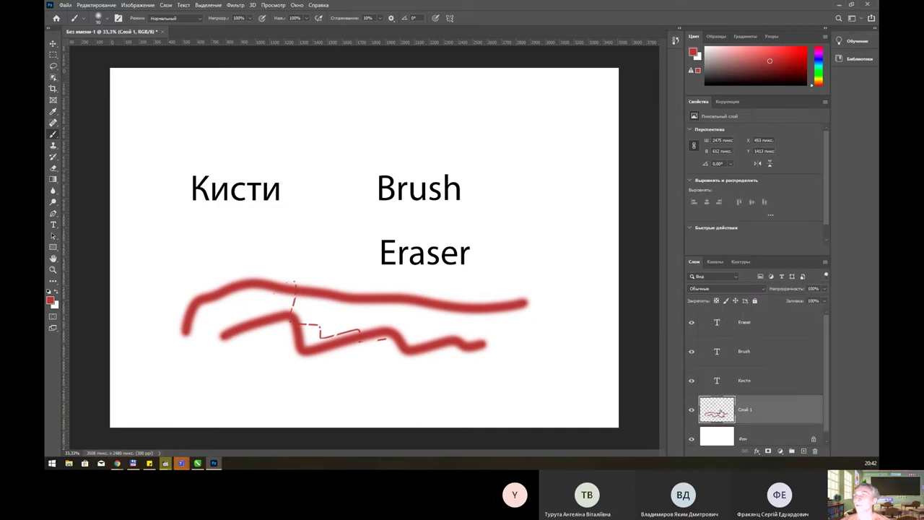
scroll(724, 396, down, 1)
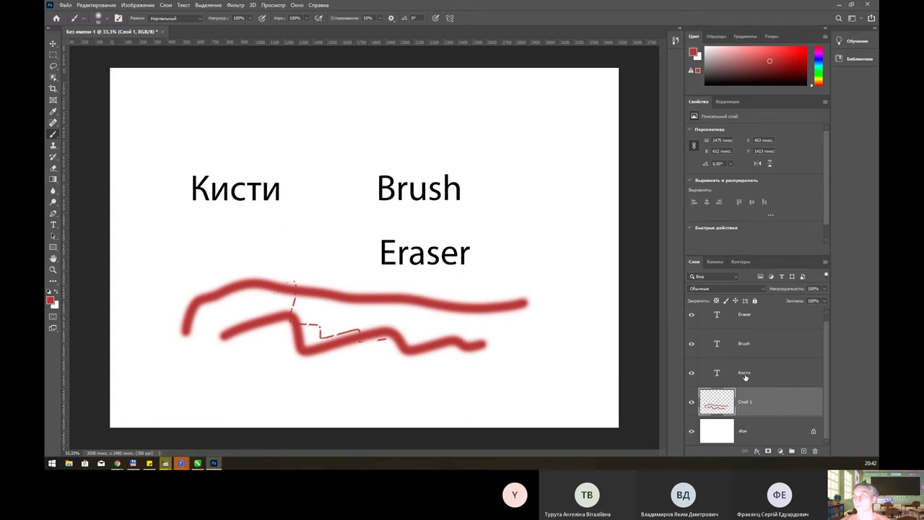
scroll(745, 379, up, 1)
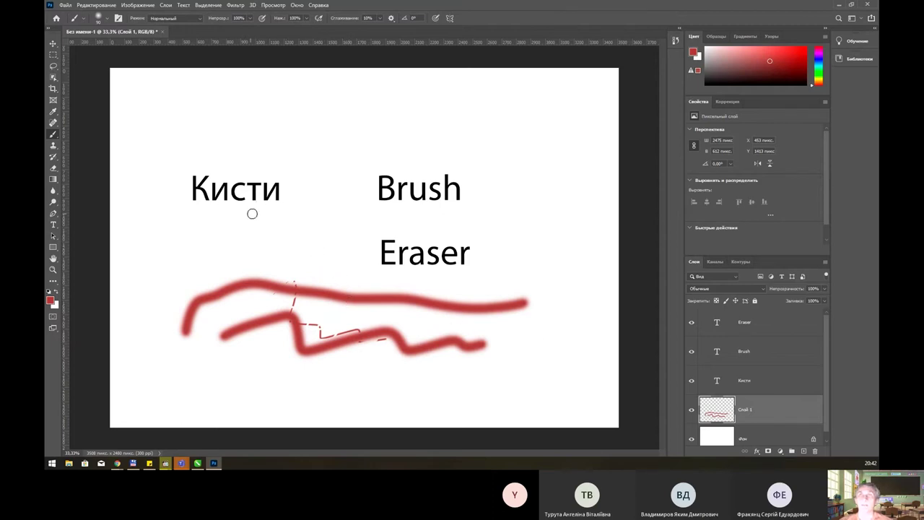
In the brush preset picker, enlarge the brush to 432 px, then trim it to 322 px
right_click(290, 131)
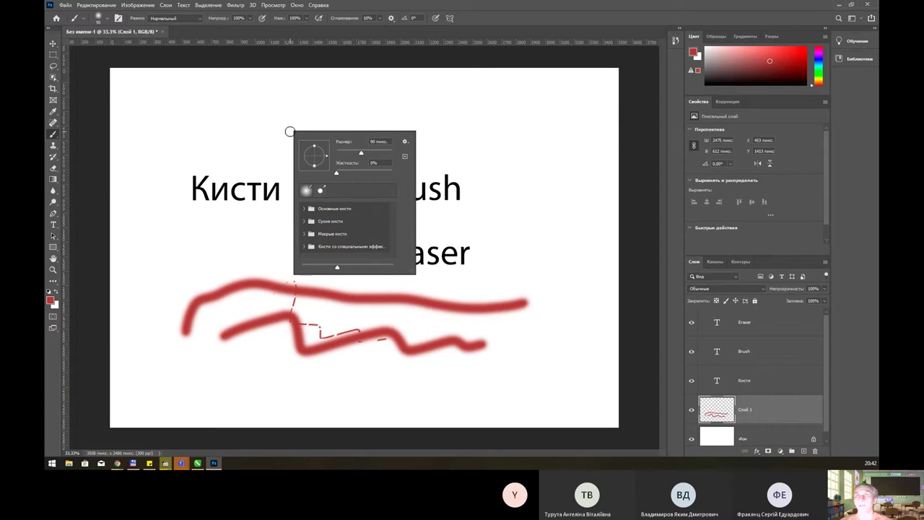
right_click(237, 105)
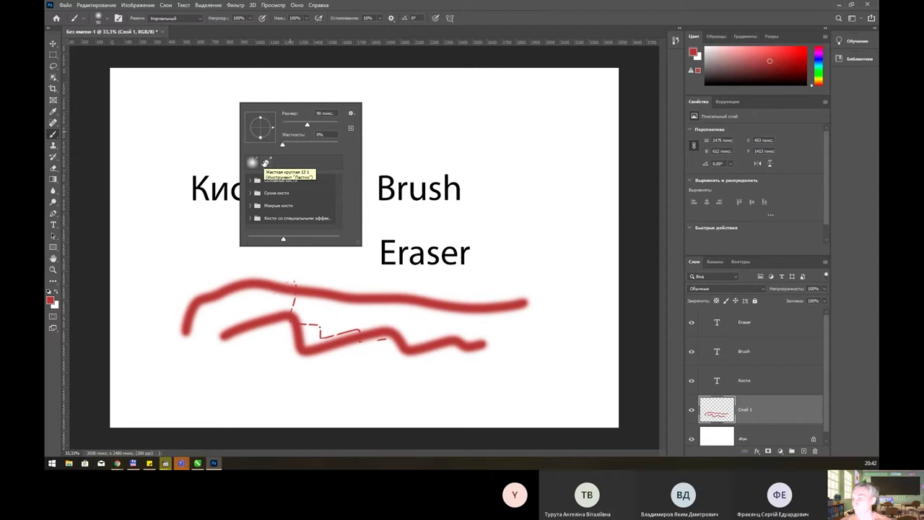
key(Escape)
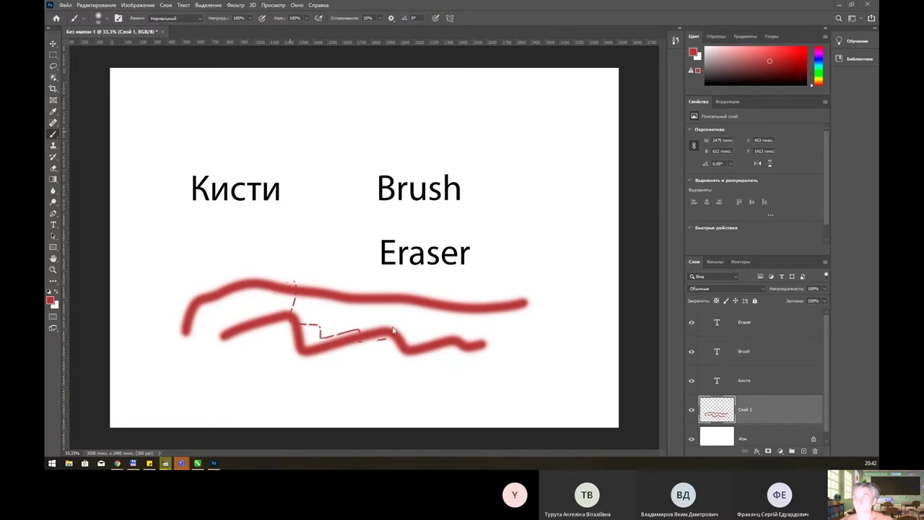
right_click(301, 229)
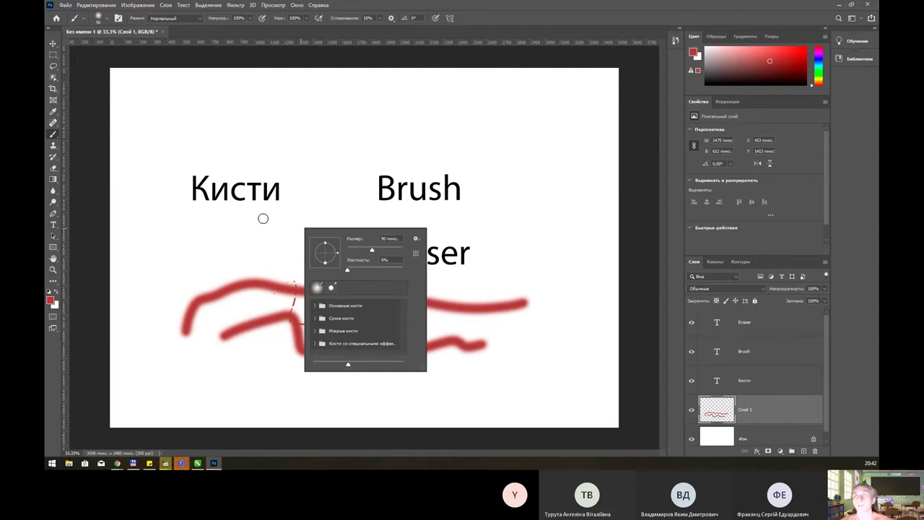
drag(372, 251, 396, 251)
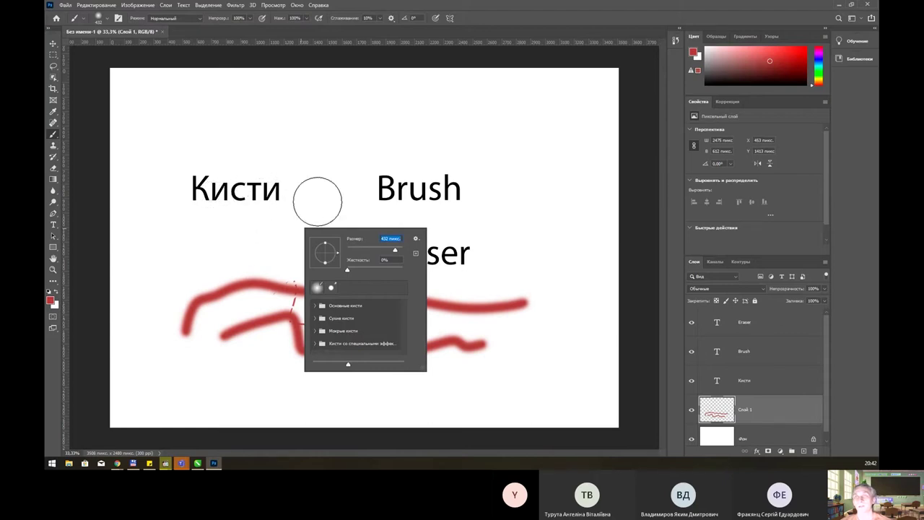
mouse_move(394, 251)
mouse_down()
mouse_move(383, 251)
mouse_move(392, 251)
mouse_up()
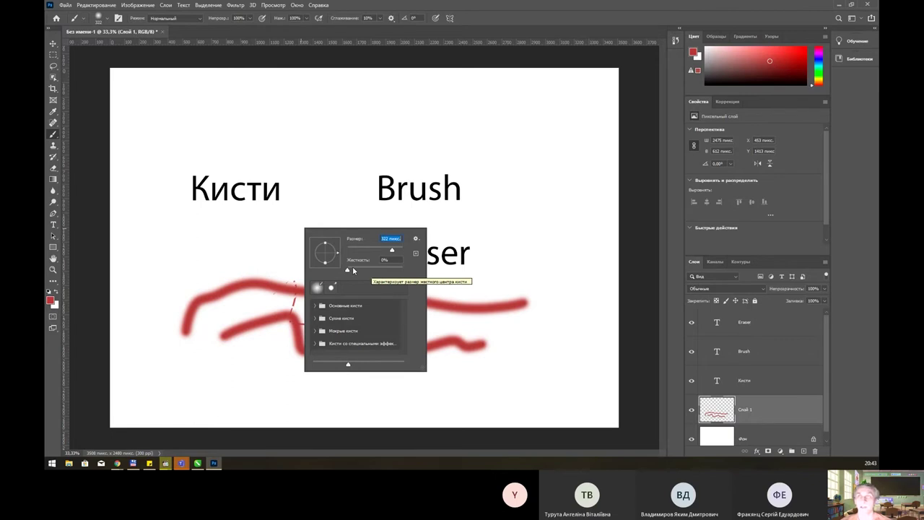
Set brush hardness to 100% and paint a hard red dot and bar above the labels
drag(347, 270, 403, 270)
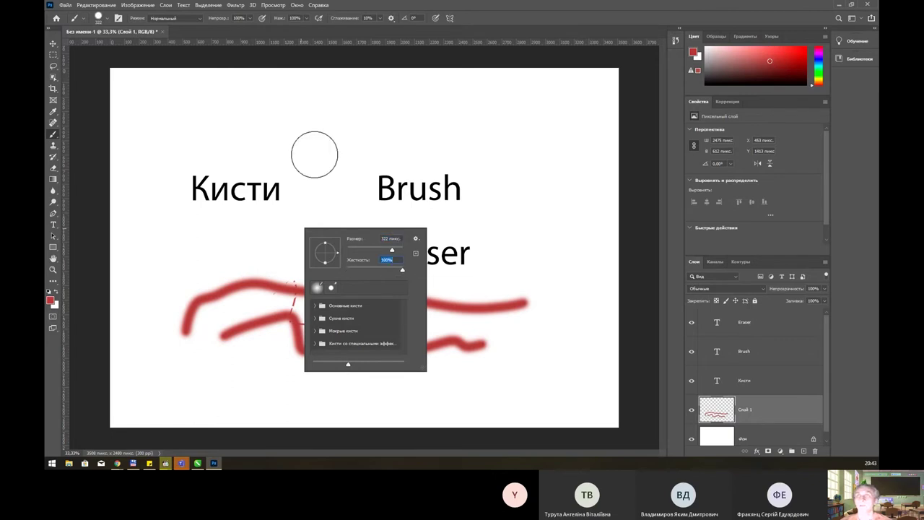
click(305, 137)
drag(370, 137, 539, 141)
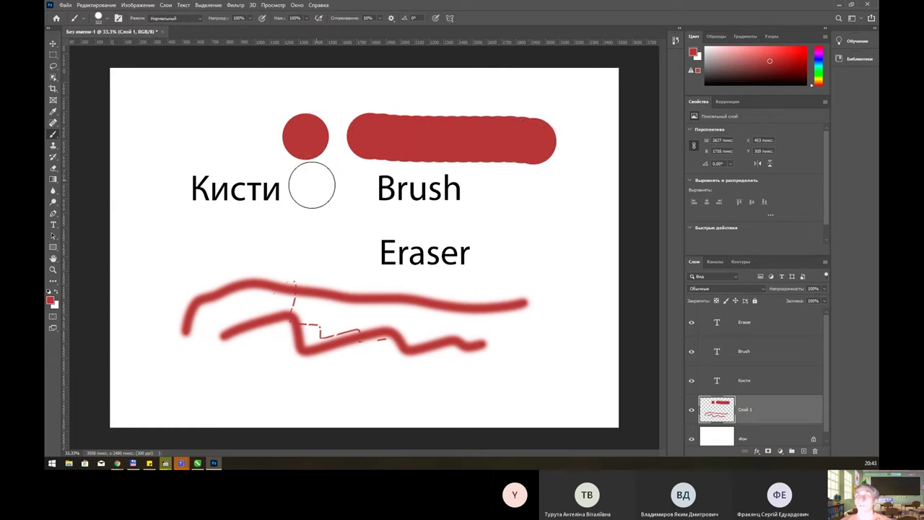
Soften the brush to 0% hardness and paint soft red dabs and a long stroke below
right_click(285, 211)
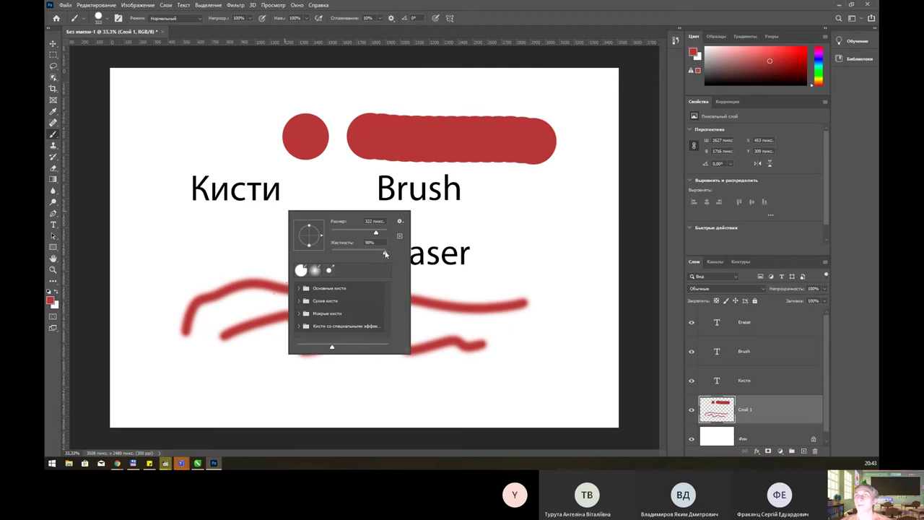
drag(385, 254, 331, 252)
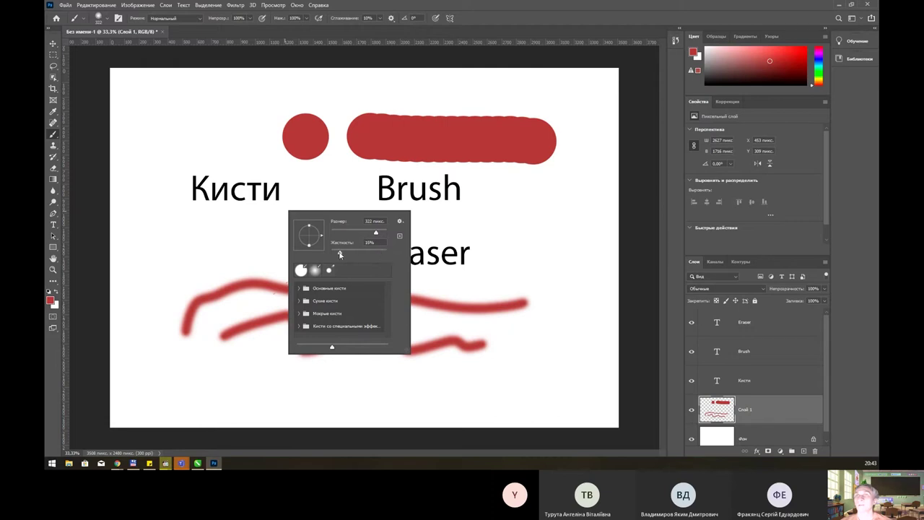
click(482, 36)
click(242, 225)
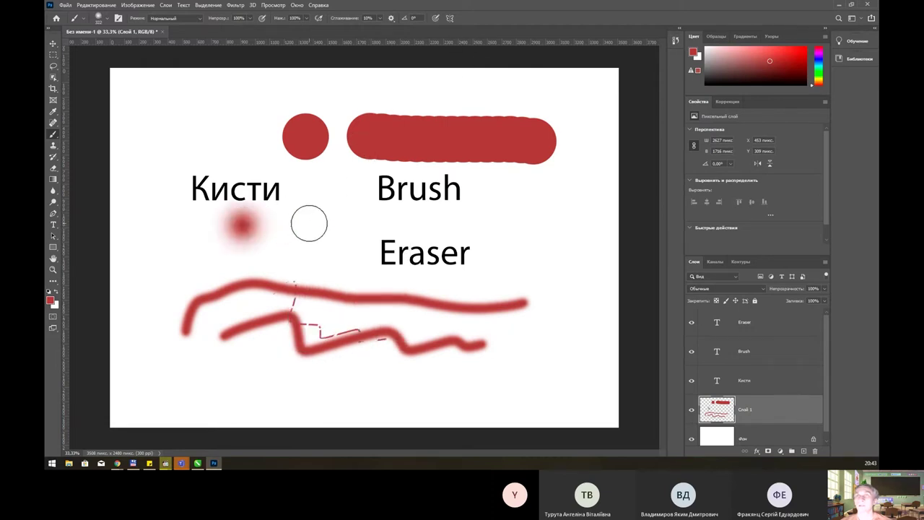
mouse_move(309, 223)
mouse_down()
mouse_move(462, 217)
mouse_move(582, 241)
mouse_up()
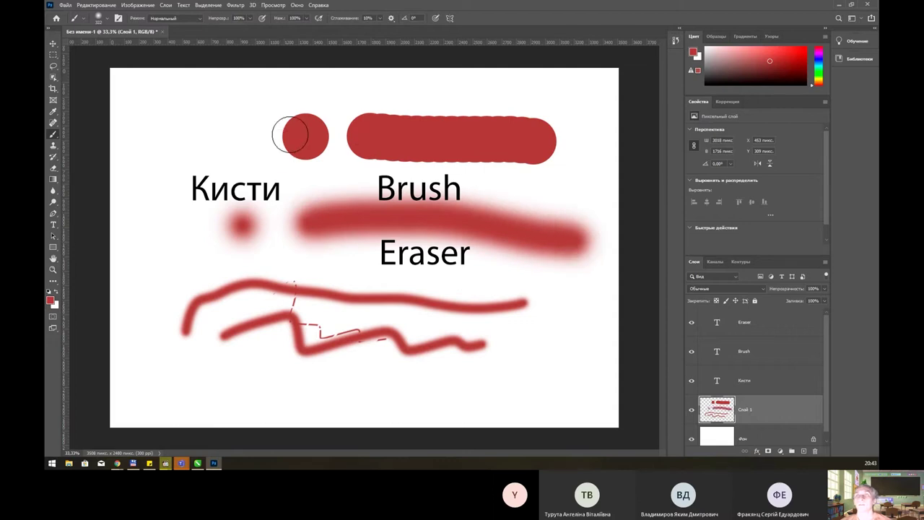
Reopen the brush preset picker on the canvas
right_click(151, 111)
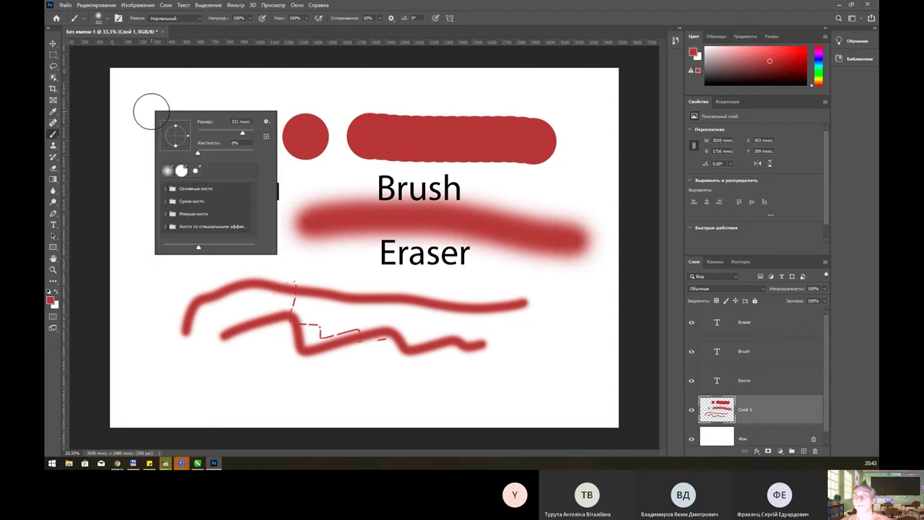
right_click(472, 293)
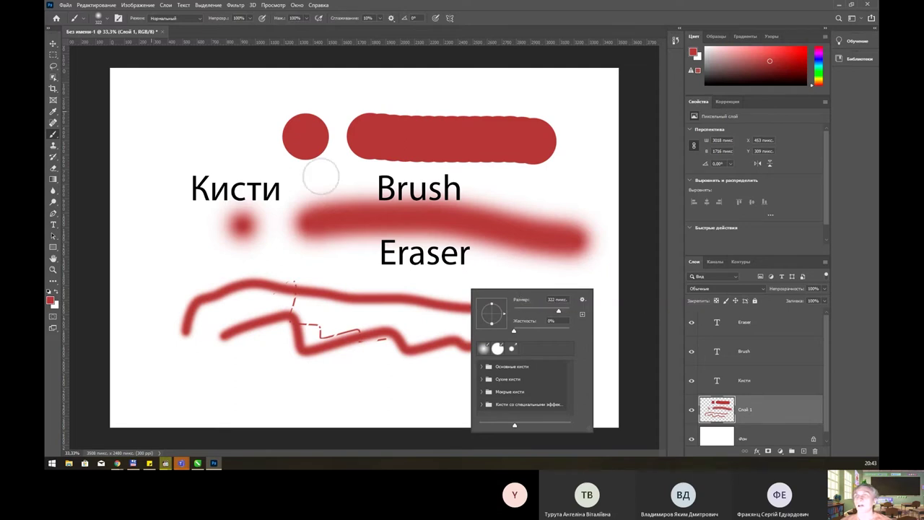
right_click(202, 126)
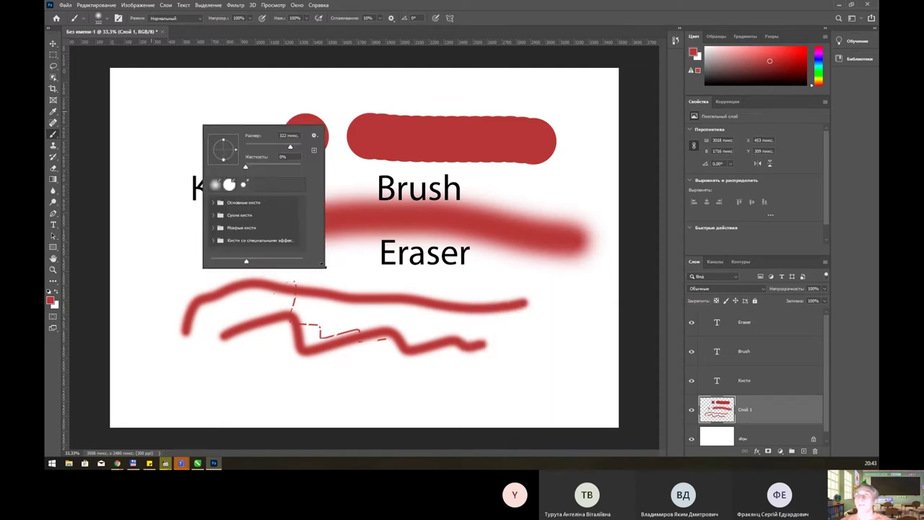
Enlarge the brush preset picker, expand the special-effects folder, and toggle the Мокрые кисти folder
drag(324, 267, 569, 345)
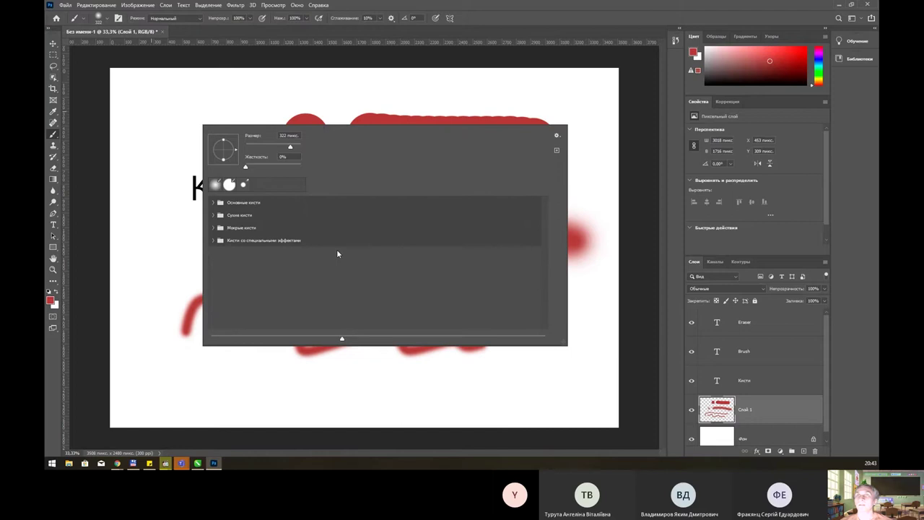
click(219, 241)
click(217, 228)
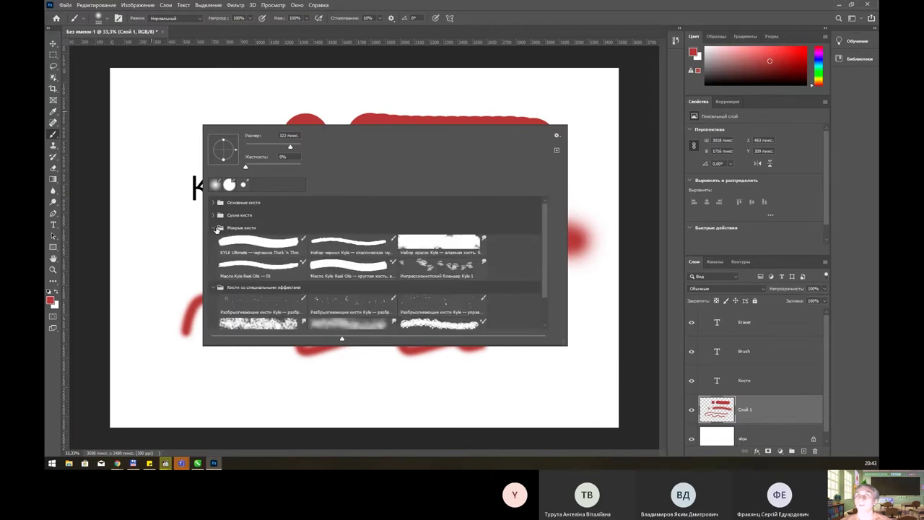
click(215, 228)
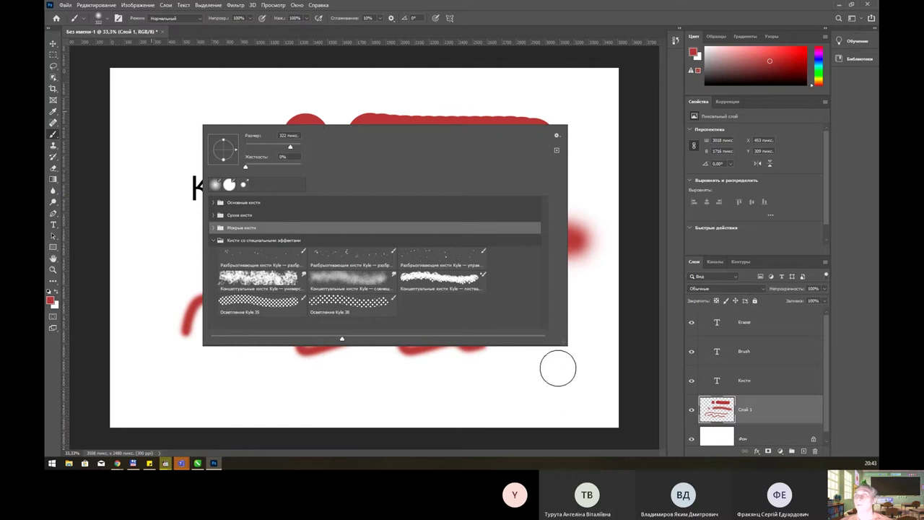
drag(567, 344, 543, 383)
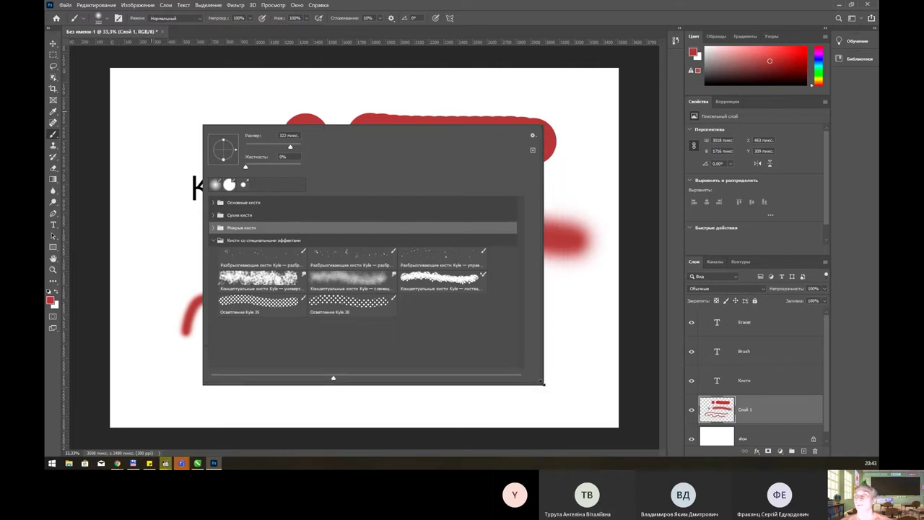
click(533, 136)
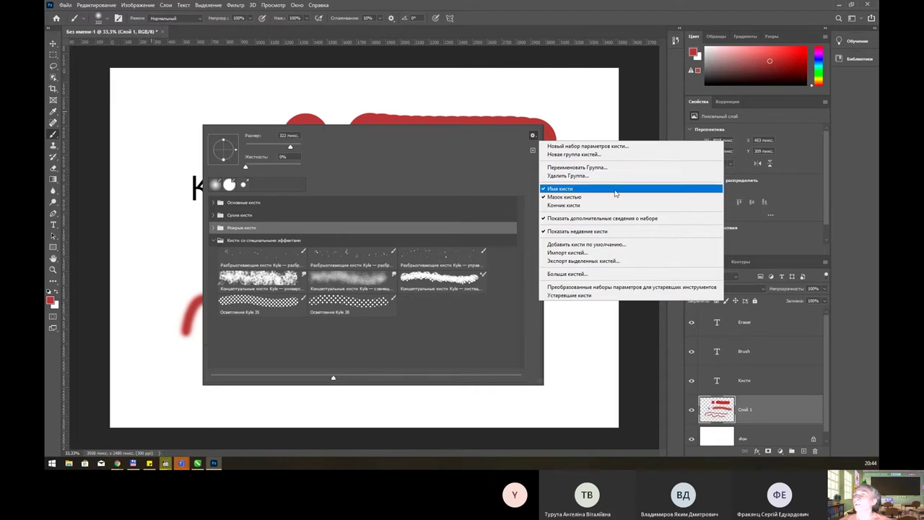
Show large brush-tip icons with sizes in the picker, hiding stroke previews
click(594, 206)
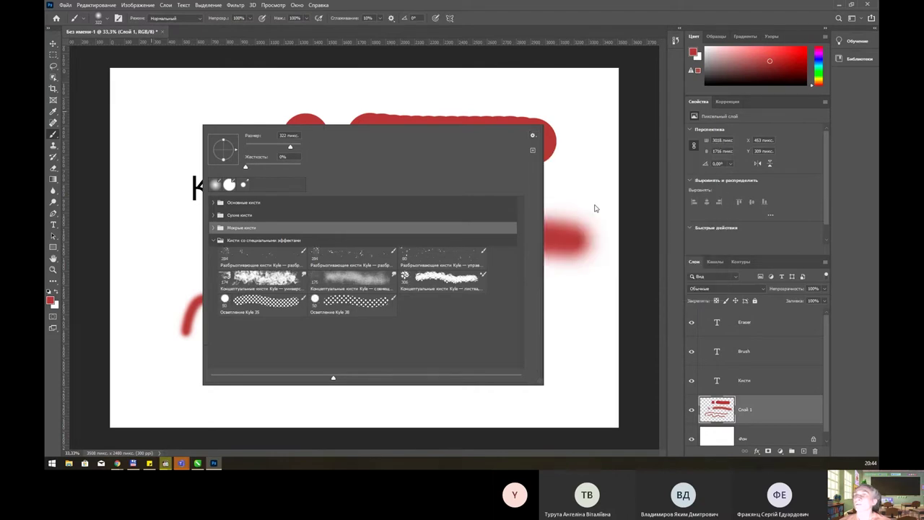
click(533, 137)
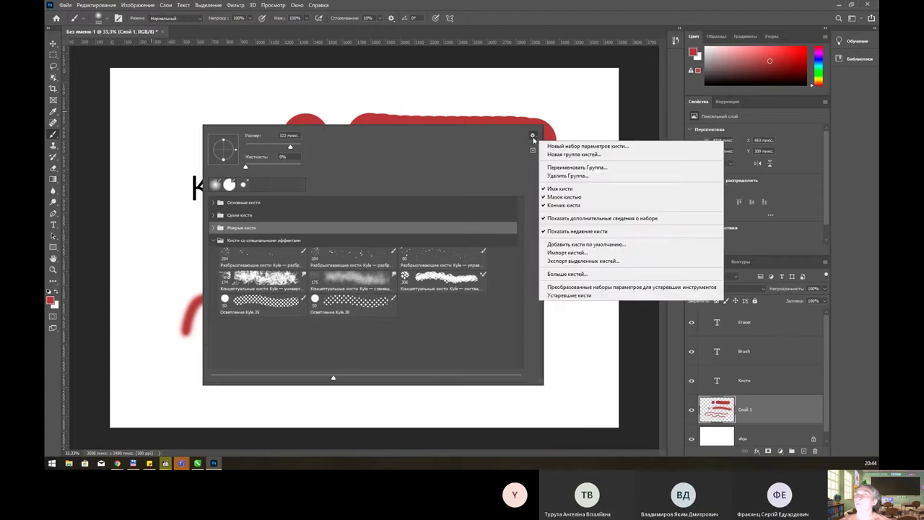
click(568, 197)
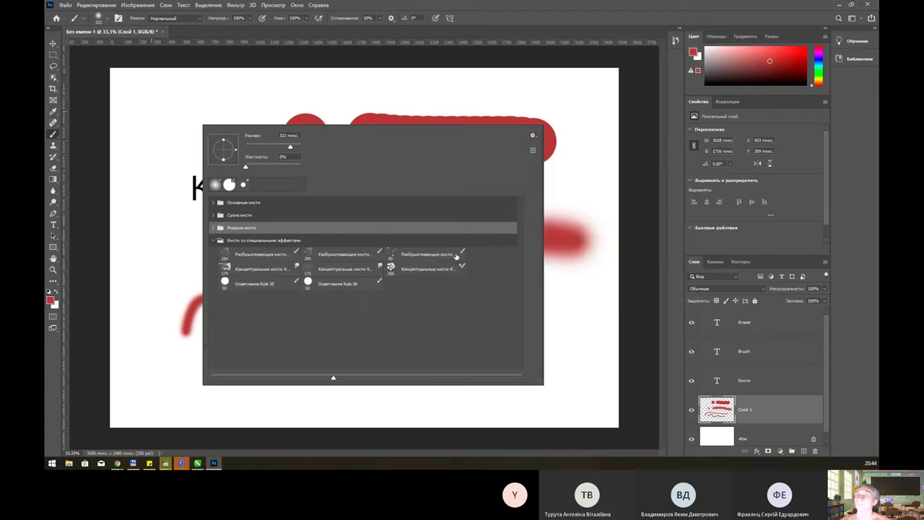
right_click(433, 257)
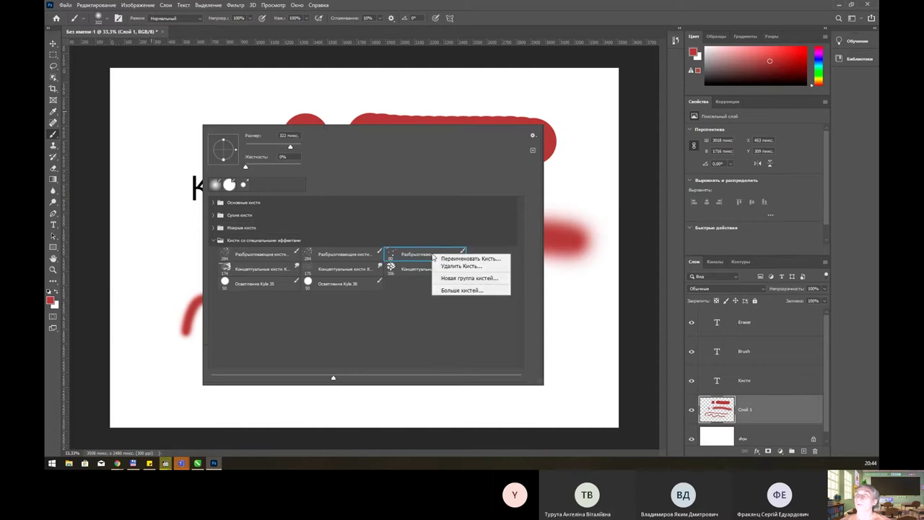
click(534, 136)
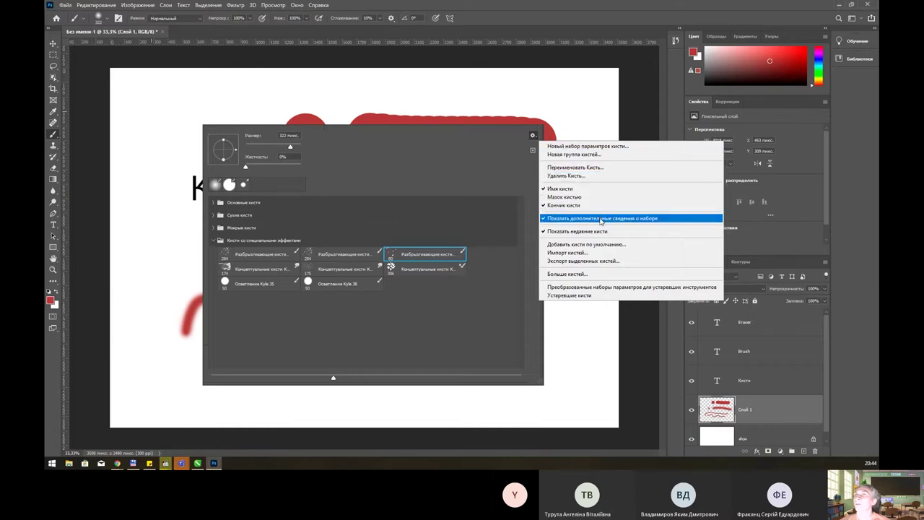
click(336, 379)
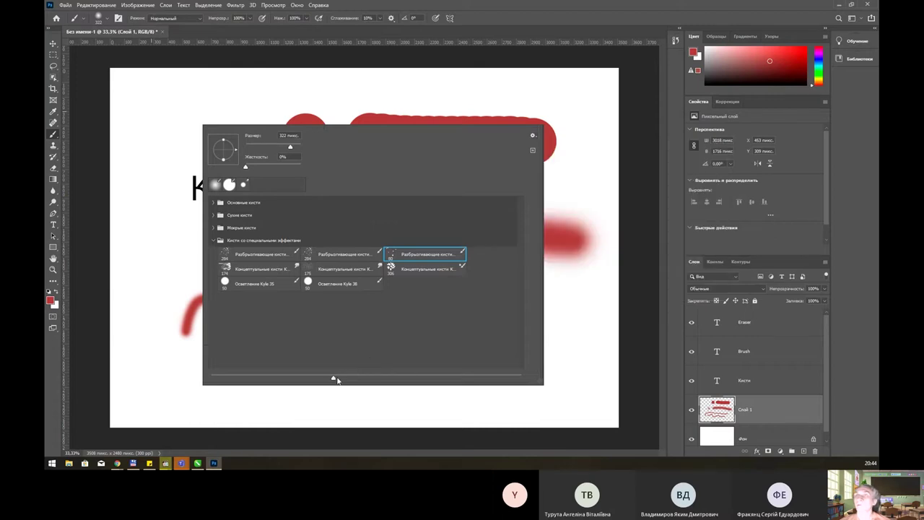
drag(333, 379, 503, 386)
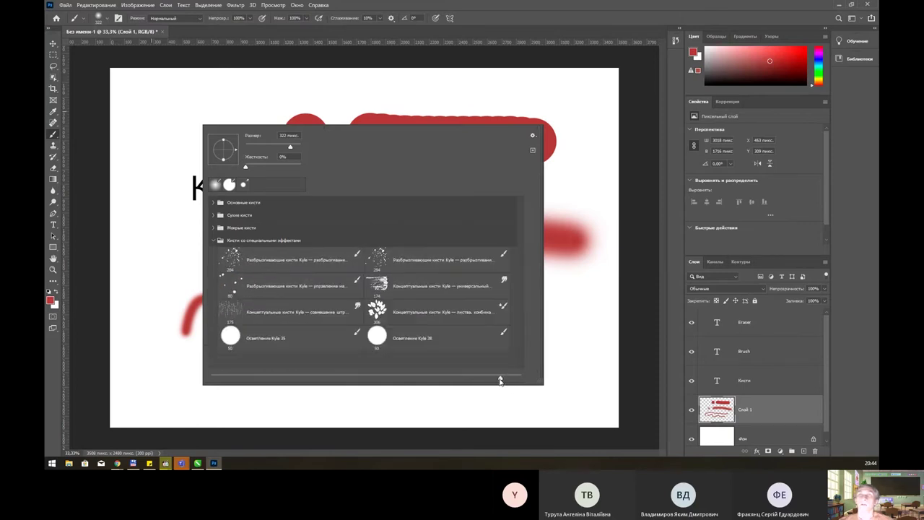
mouse_move(503, 386)
mouse_down()
mouse_move(498, 379)
mouse_move(569, 406)
mouse_up()
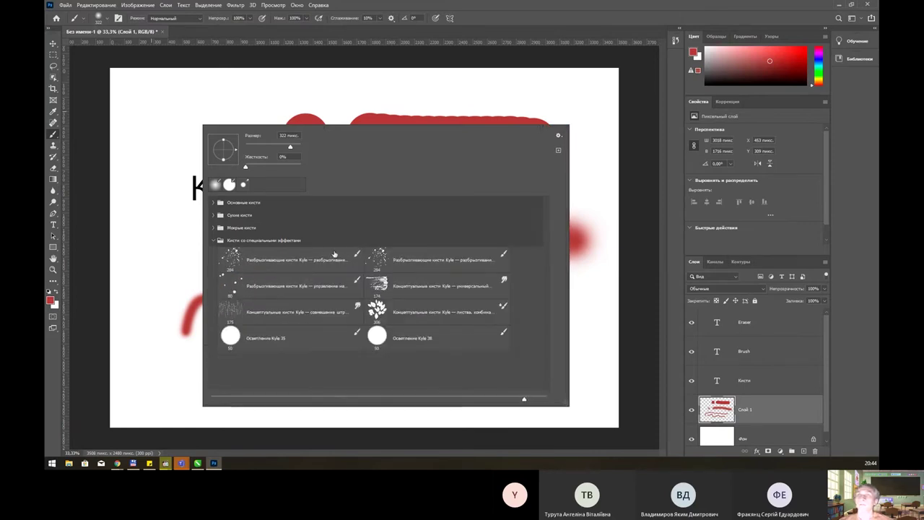
Expand the Основные, Сухие and Мокрые кисти folders and choose Kyle's foliage concept brush at 306 px
click(214, 203)
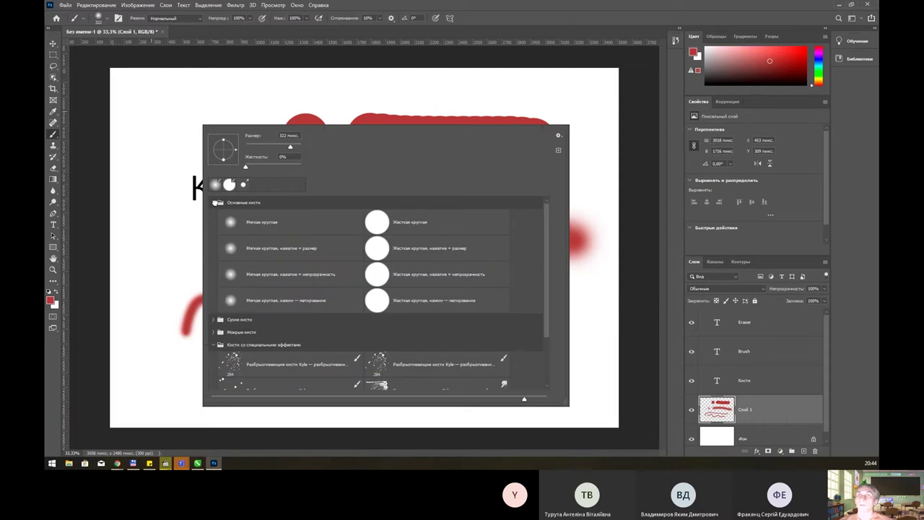
click(215, 320)
scroll(370, 327, down, 1)
scroll(370, 327, down, 2)
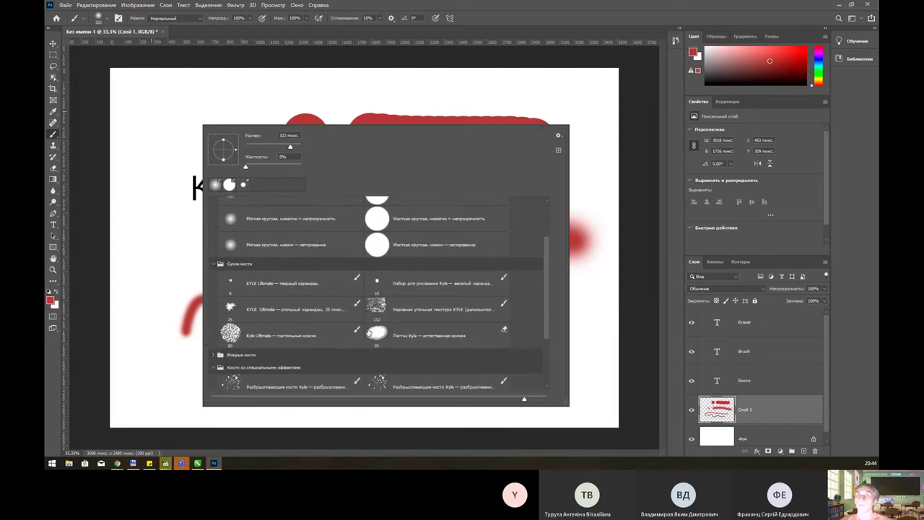
scroll(370, 327, down, 2)
scroll(370, 327, down, 1)
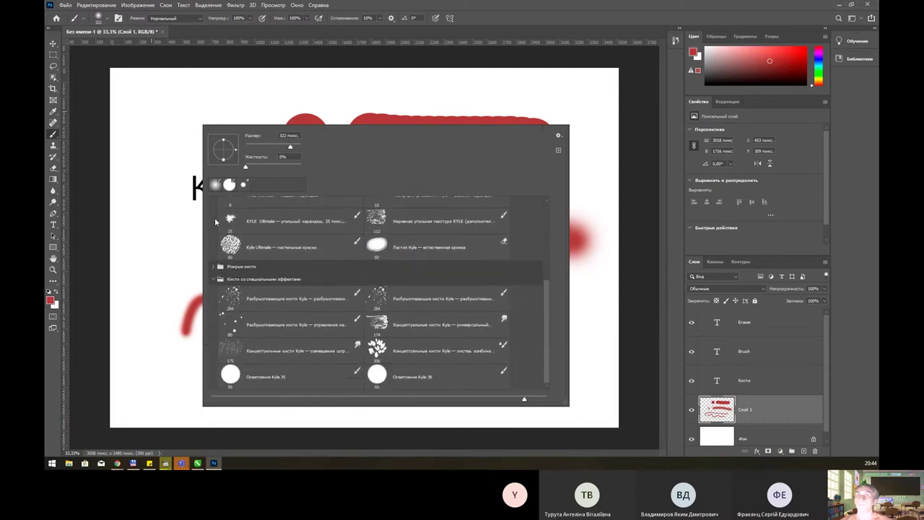
click(211, 266)
scroll(433, 316, down, 2)
scroll(436, 316, down, 1)
scroll(436, 316, down, 1)
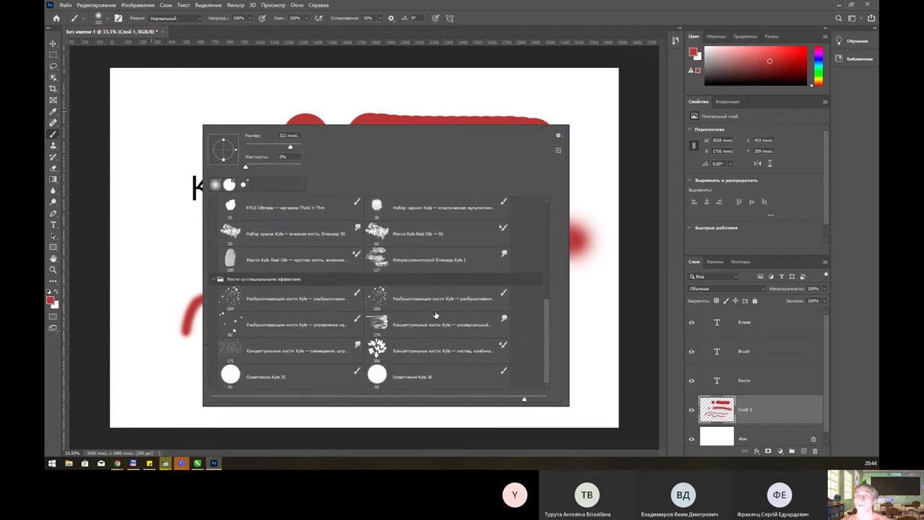
scroll(435, 316, up, 1)
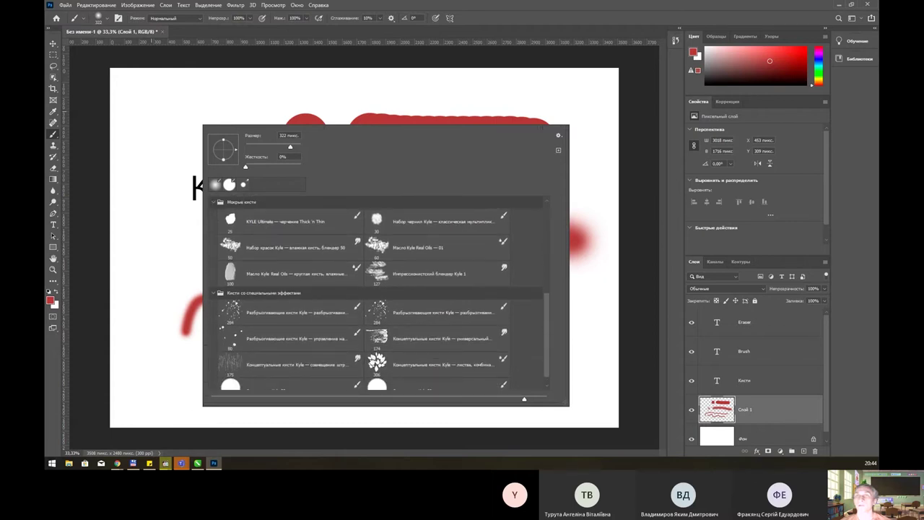
click(374, 363)
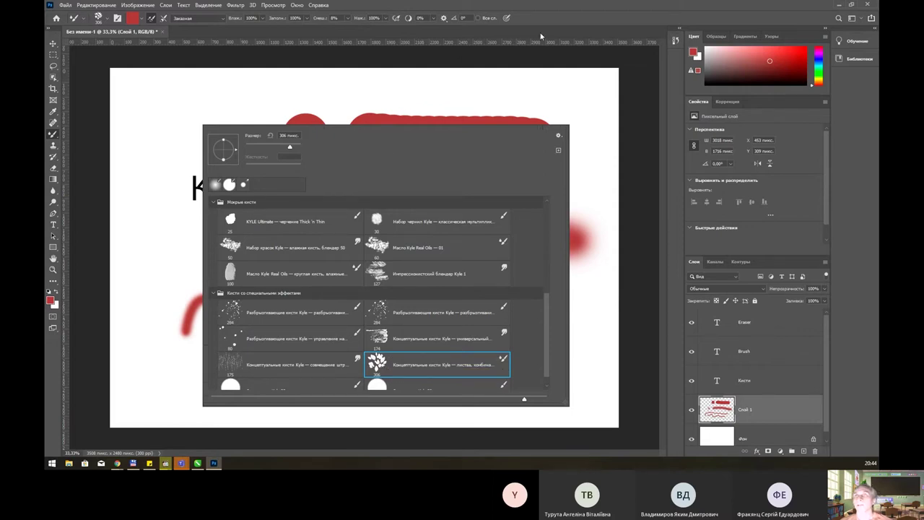
Paint in blue with the leaf brush: a stamp at top left and a long stroke across the canvas top
click(559, 20)
click(819, 62)
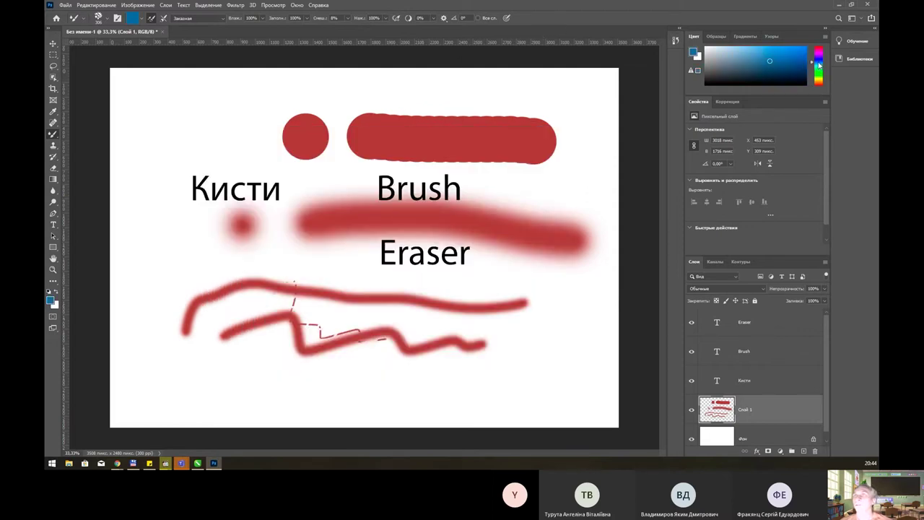
click(159, 117)
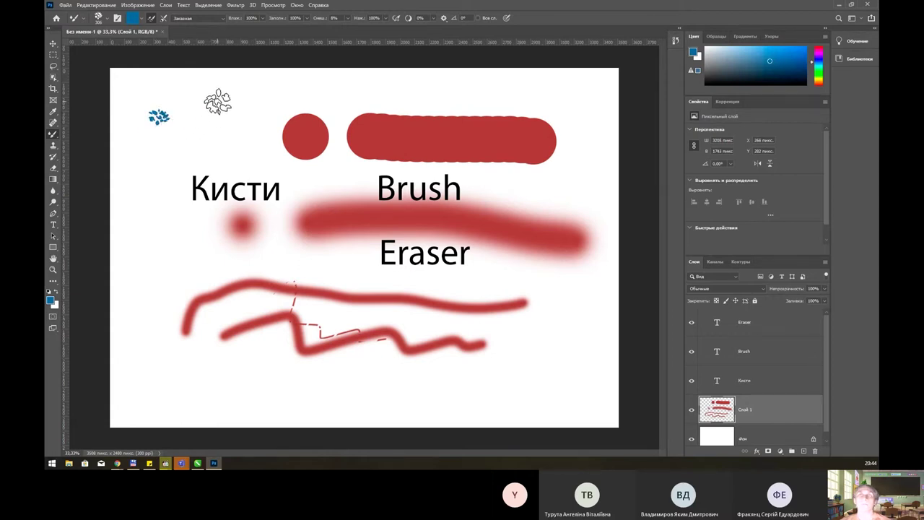
drag(209, 104, 463, 110)
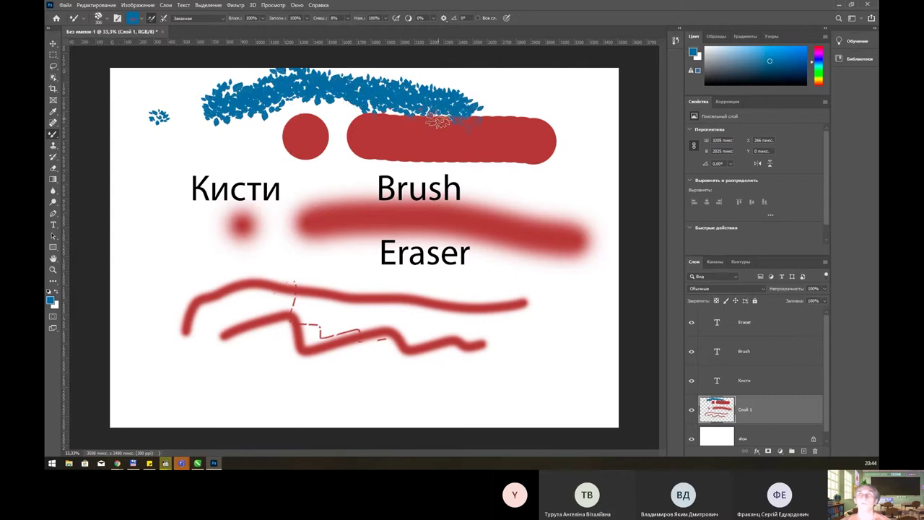
right_click(200, 148)
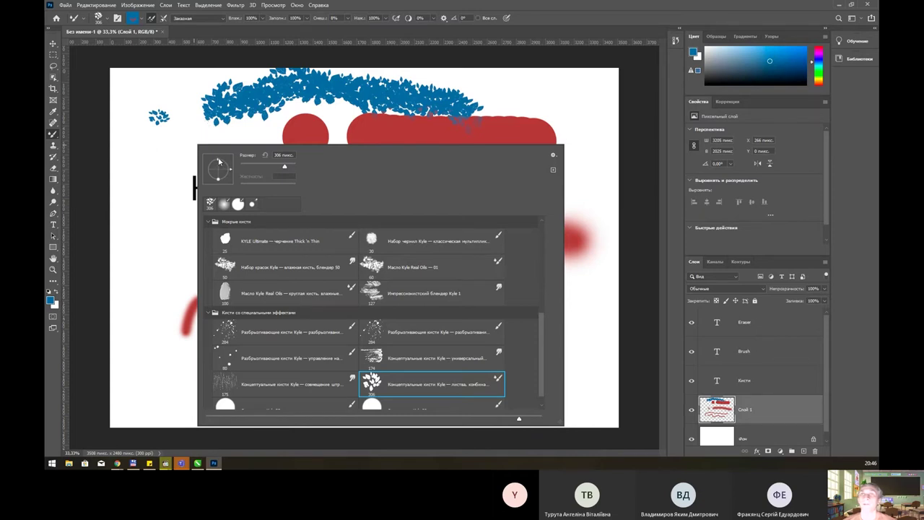
Flatten the leaf tip and rotate it to -42°, stamping blue marks, then reset it to about -4°
drag(218, 162, 221, 167)
click(155, 144)
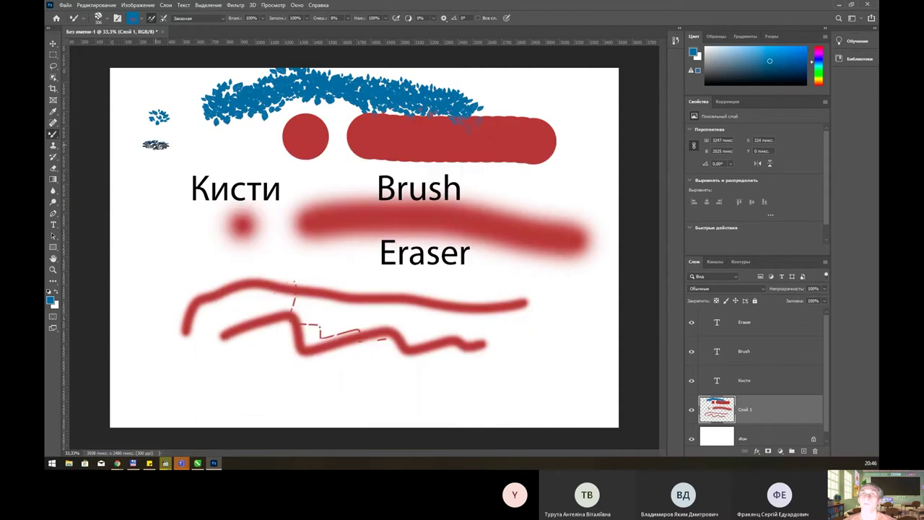
right_click(272, 165)
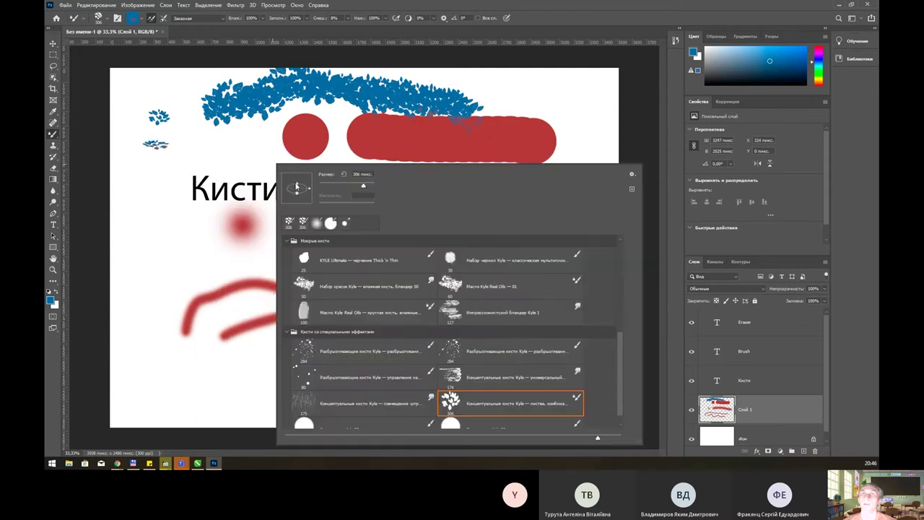
drag(301, 185, 308, 203)
click(204, 150)
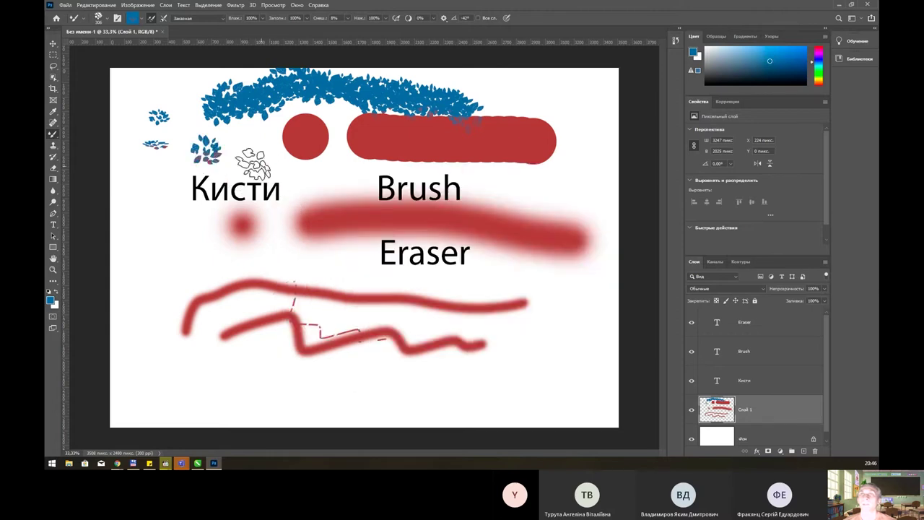
right_click(256, 162)
drag(292, 196, 292, 187)
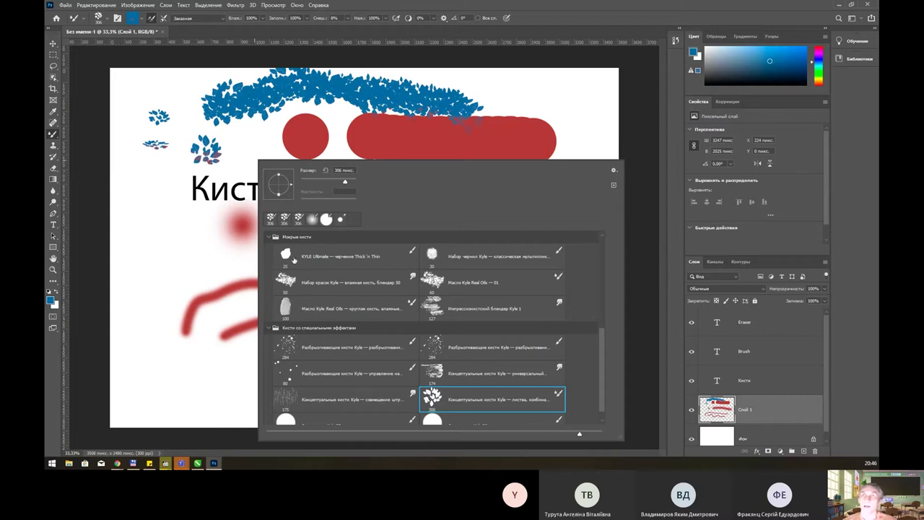
Scroll the brush presets and expand and collapse the Сухие кисти and Мокрые кисти groups
scroll(294, 260, up, 1)
scroll(295, 263, up, 2)
scroll(296, 265, up, 1)
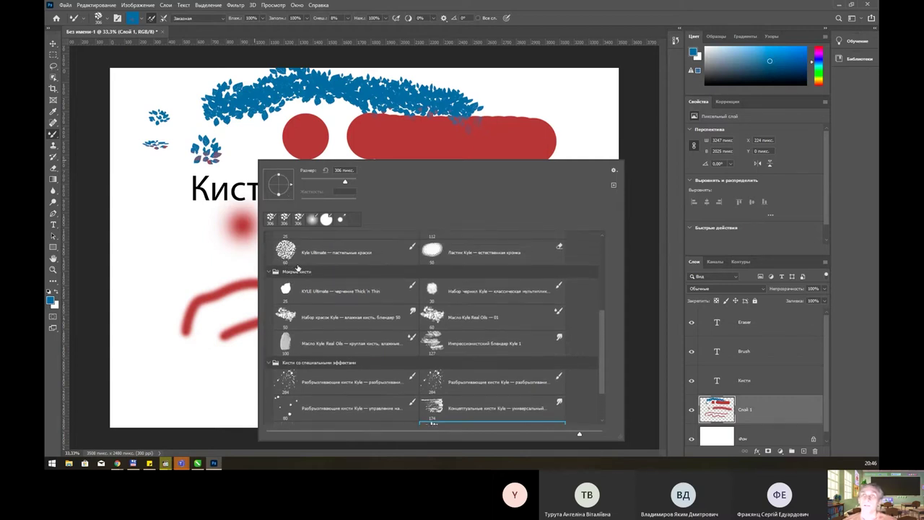
scroll(299, 265, up, 2)
scroll(306, 260, up, 2)
scroll(317, 252, up, 2)
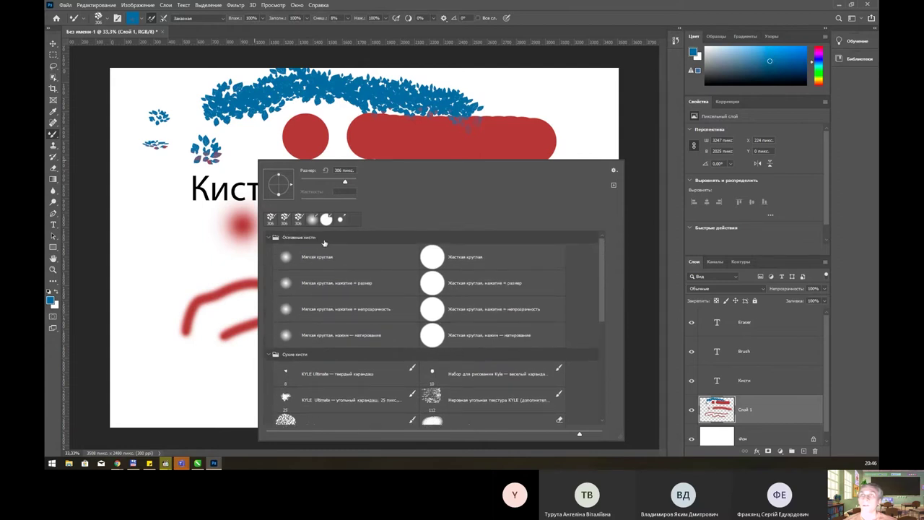
click(272, 353)
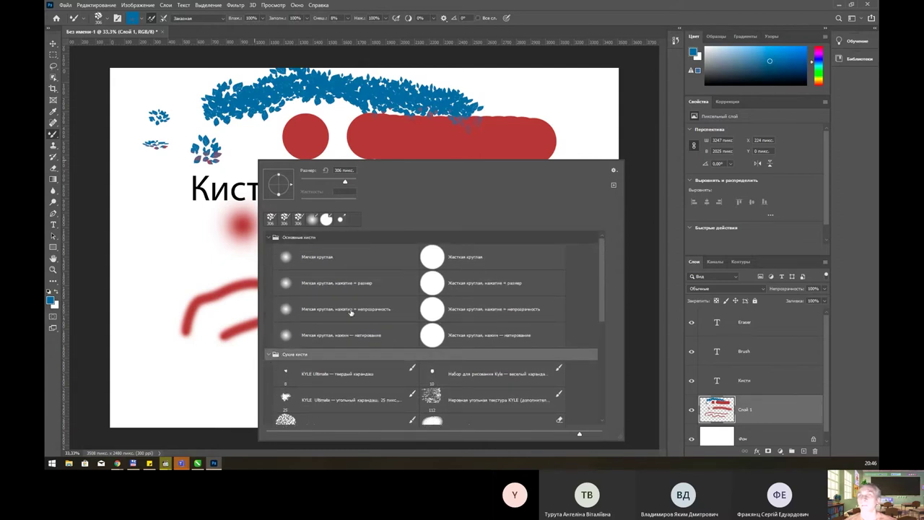
click(268, 354)
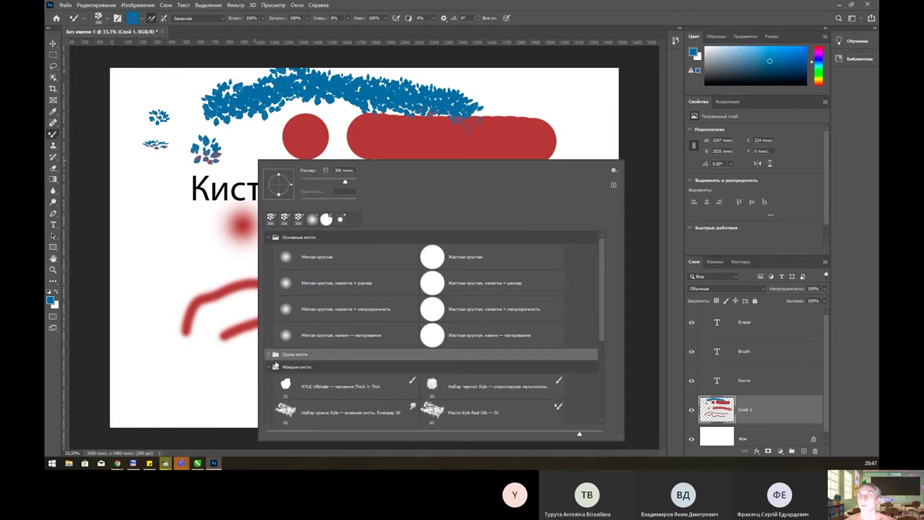
click(269, 367)
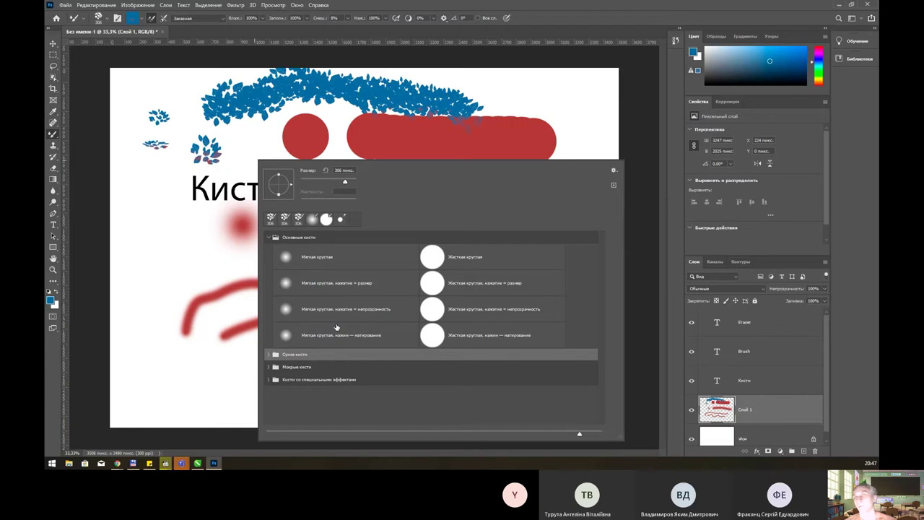
click(269, 354)
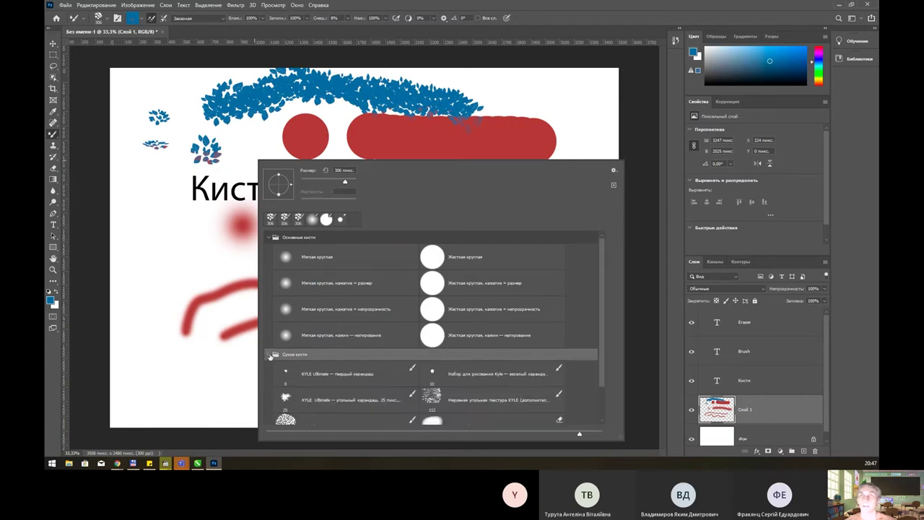
click(269, 354)
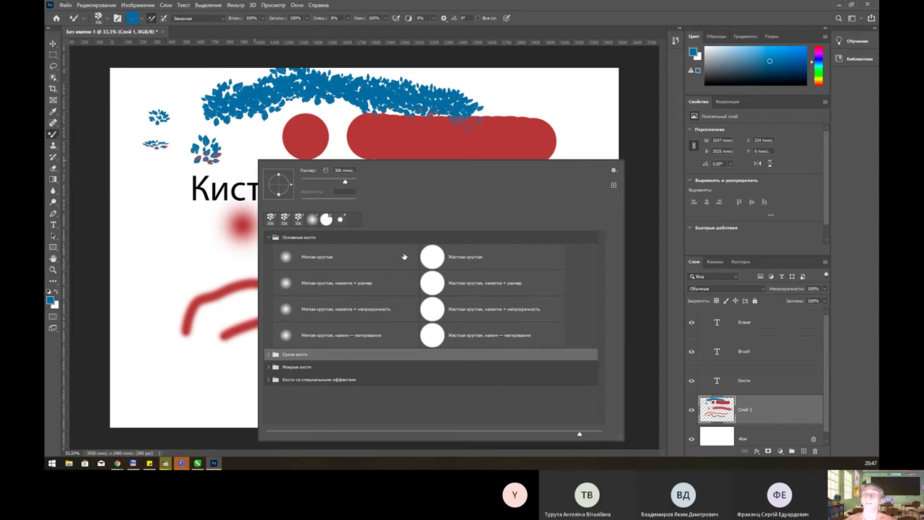
Collapse and re-expand Основные кисти, then bring up the brush preset options menu
click(269, 237)
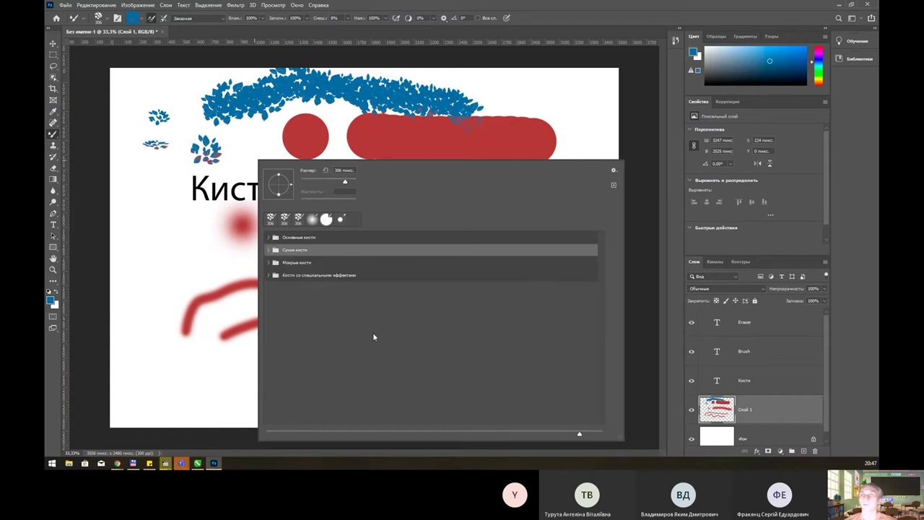
click(269, 236)
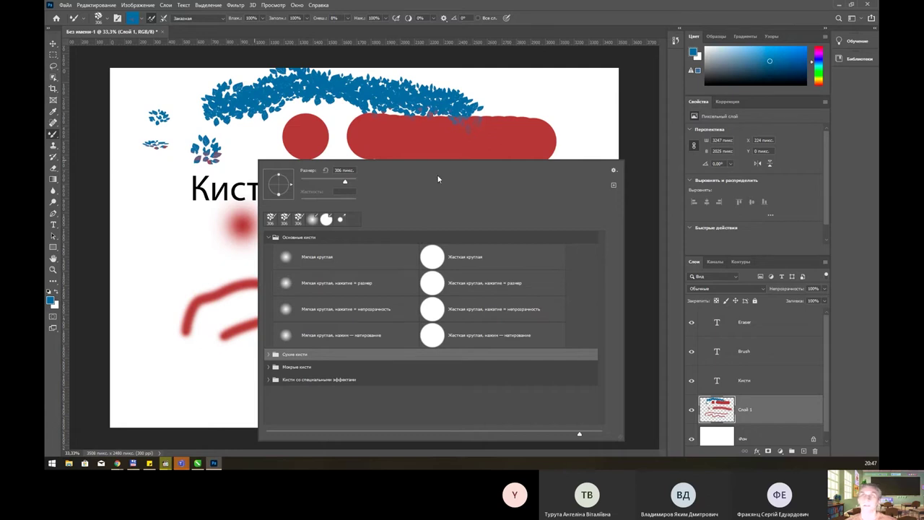
click(614, 170)
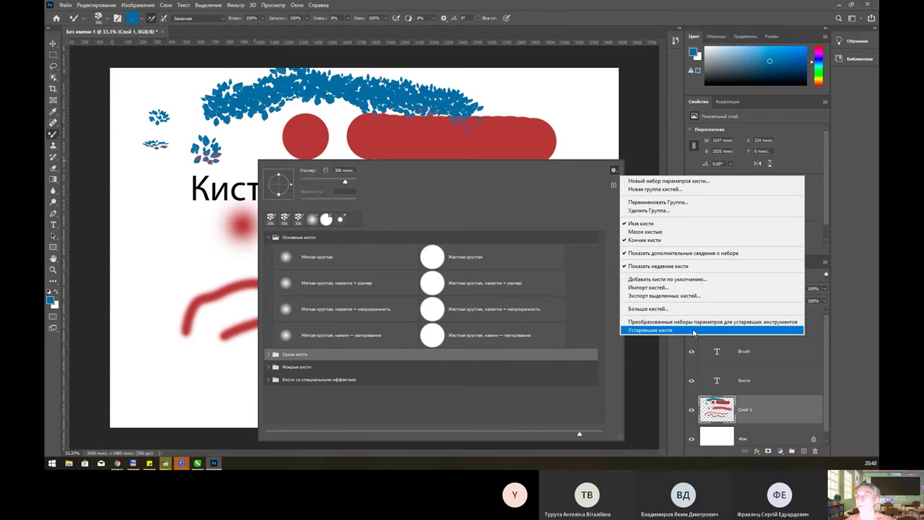
Add the Устаревшие кисти legacy brush set, confirm with OK, and collapse Основные кисти
key(Escape)
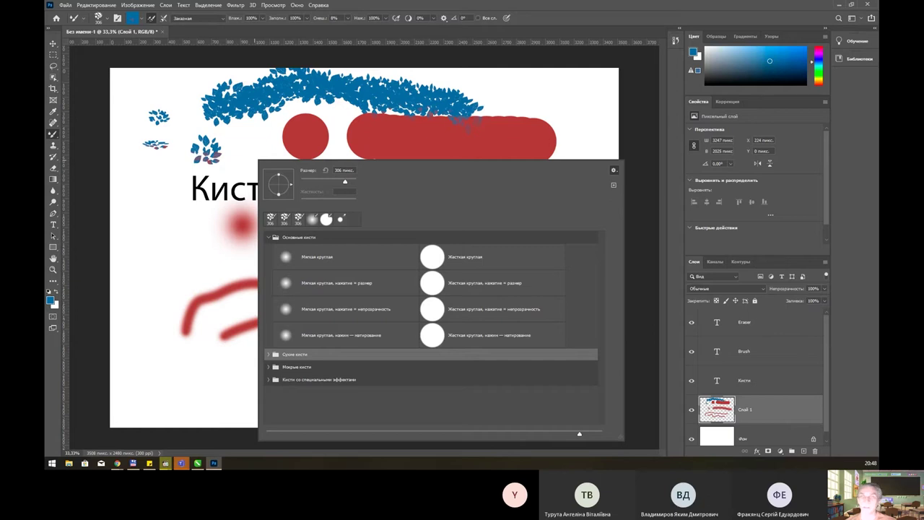
mouse_move(500, 428)
mouse_down()
mouse_move(514, 166)
mouse_move(497, 137)
mouse_up()
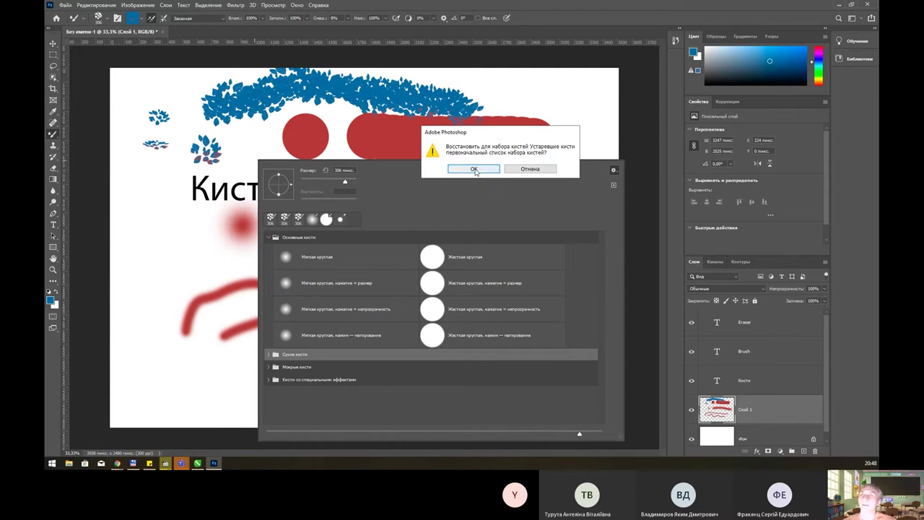
click(473, 169)
click(303, 394)
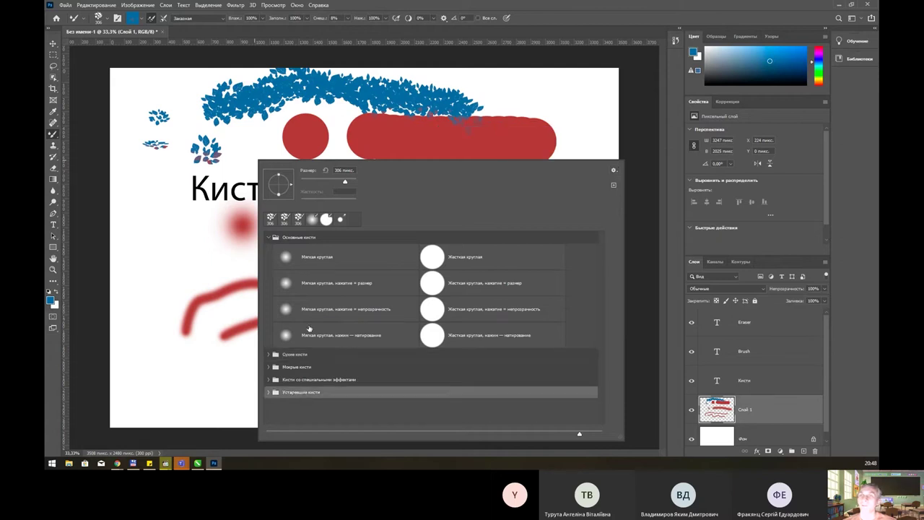
Expand Устаревшие кисти and browse the Кисти по умолчанию brushes before collapsing them
click(269, 237)
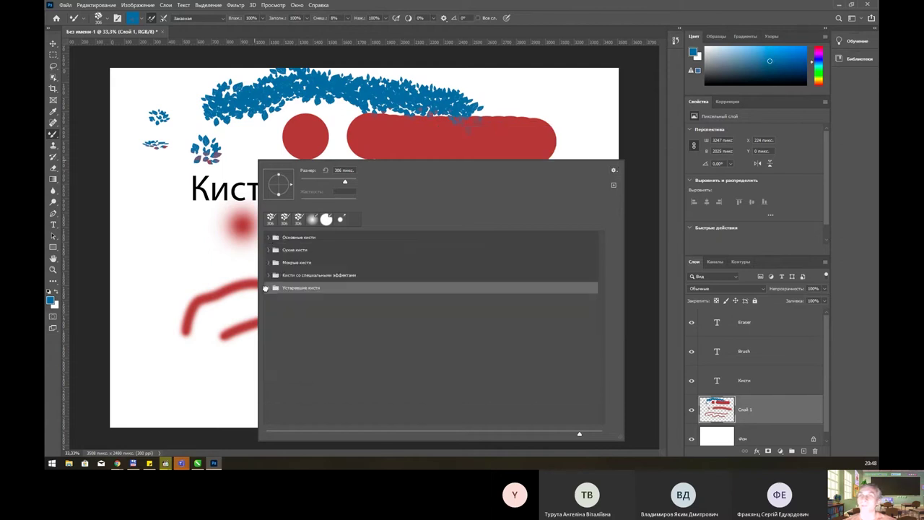
click(269, 289)
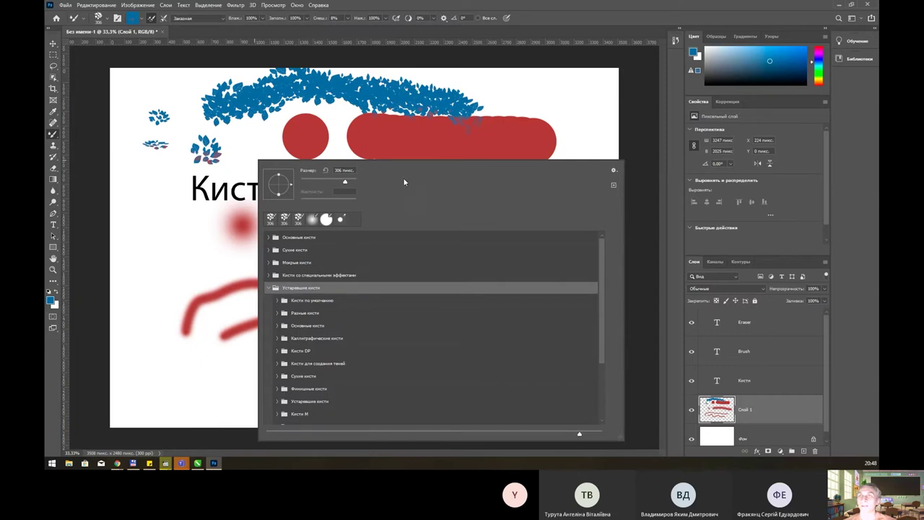
click(281, 302)
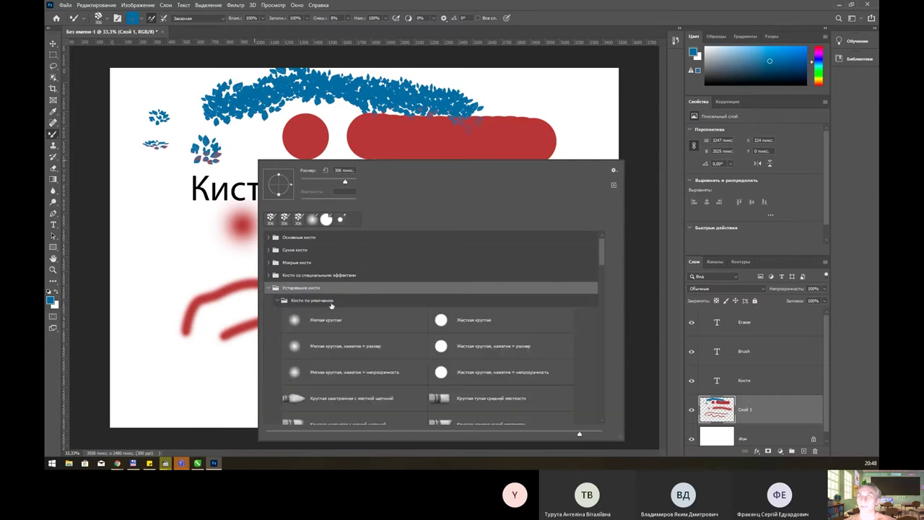
scroll(491, 333, down, 1)
scroll(491, 332, down, 1)
scroll(491, 333, down, 1)
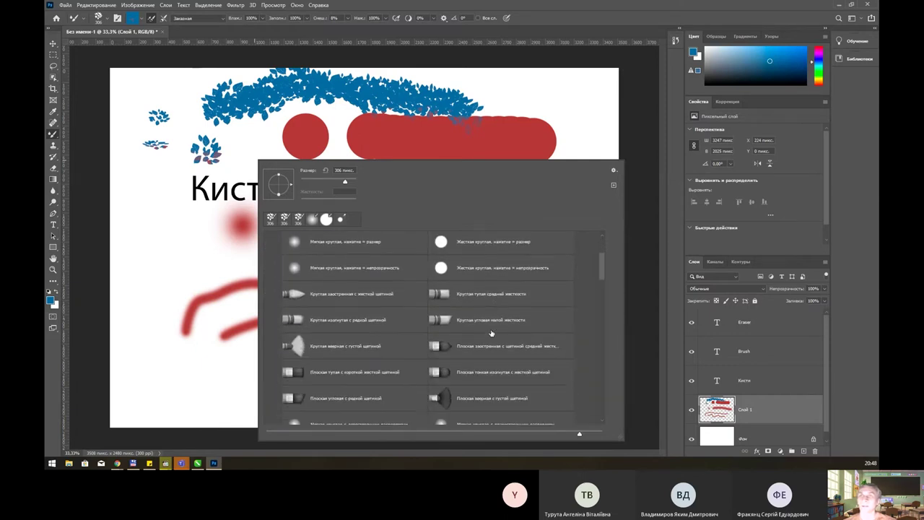
scroll(491, 333, down, 1)
scroll(491, 333, down, 1)
scroll(491, 333, up, 4)
scroll(491, 333, up, 1)
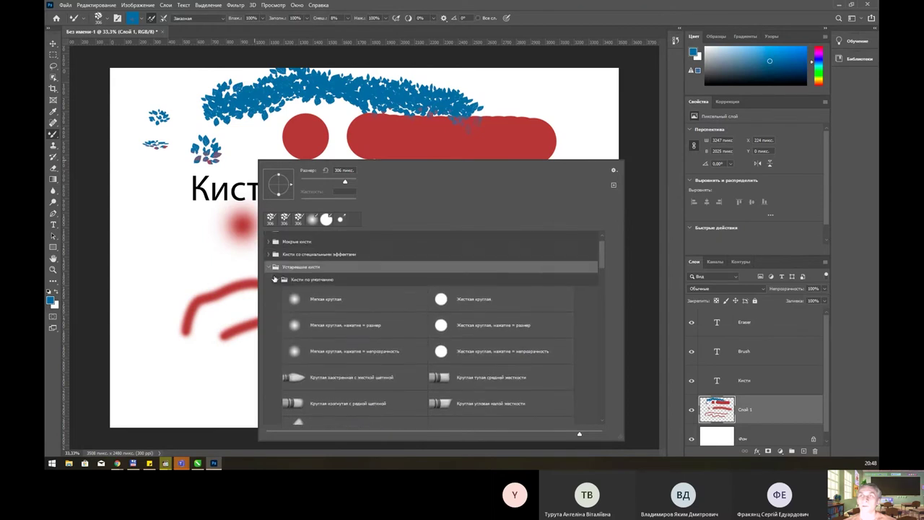
click(276, 278)
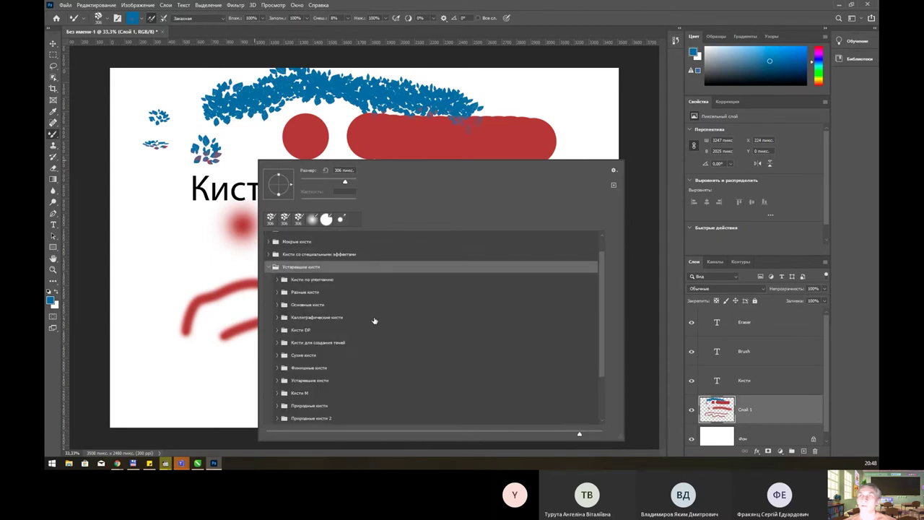
Select Жесткий квадрат 5 пикс. from Квадратные кисти and enlarge it with ]
scroll(369, 354, down, 1)
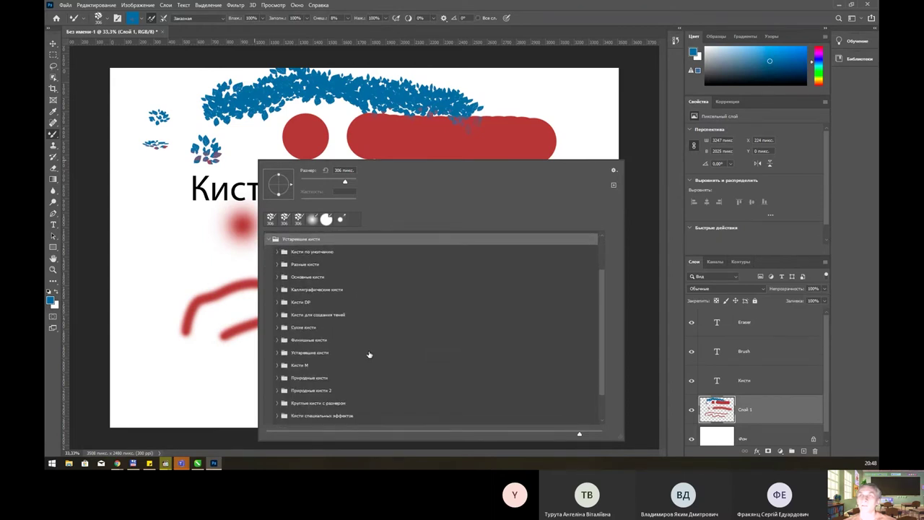
scroll(368, 354, down, 1)
scroll(369, 355, down, 1)
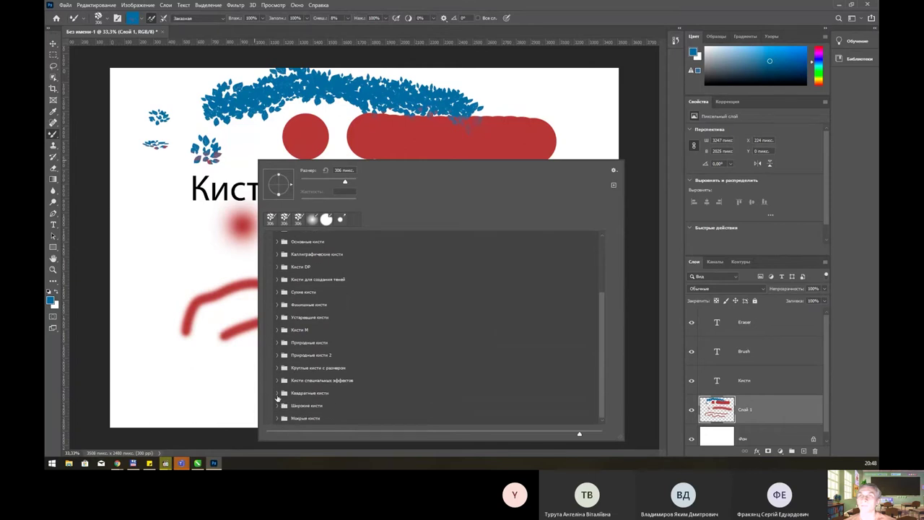
click(277, 394)
scroll(322, 386, down, 1)
scroll(322, 386, down, 2)
scroll(322, 386, down, 2)
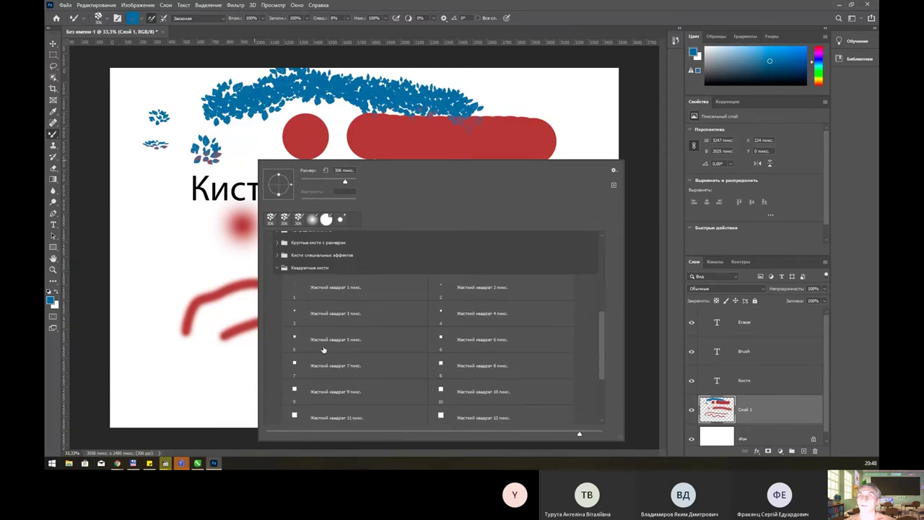
click(301, 337)
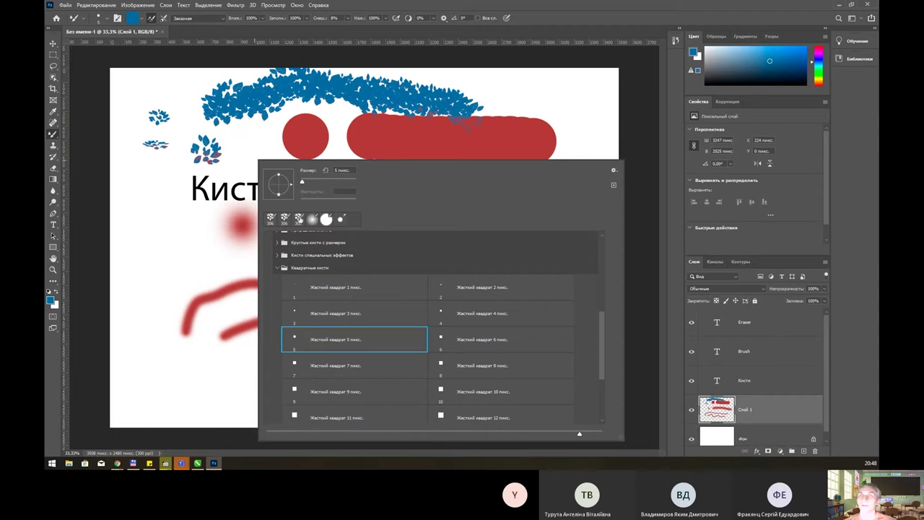
key(bracketright)
key(bracketright)
key(bracketright)
key(bracketright)
key(bracketright)
key(bracketright)
Stamp a blue square and paint a thick square-brush stroke, then collapse Квадратные кисти
click(130, 225)
drag(165, 225, 311, 269)
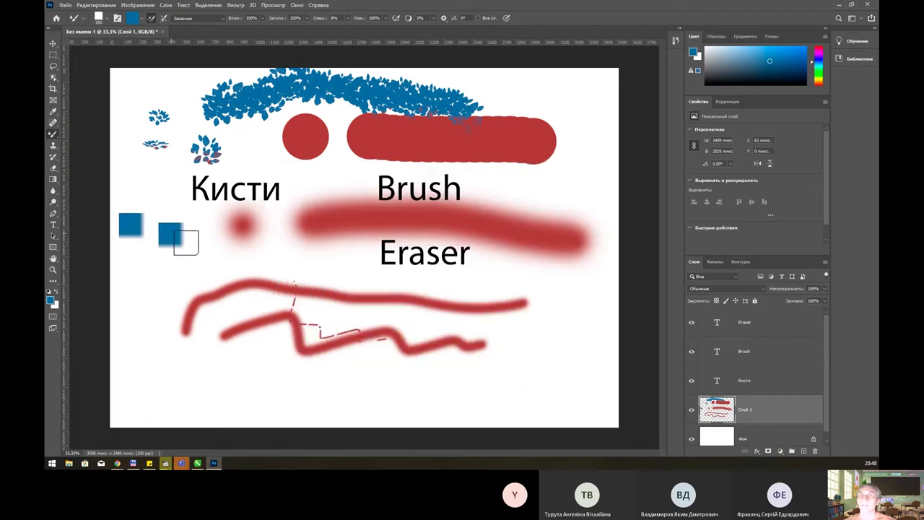
right_click(259, 163)
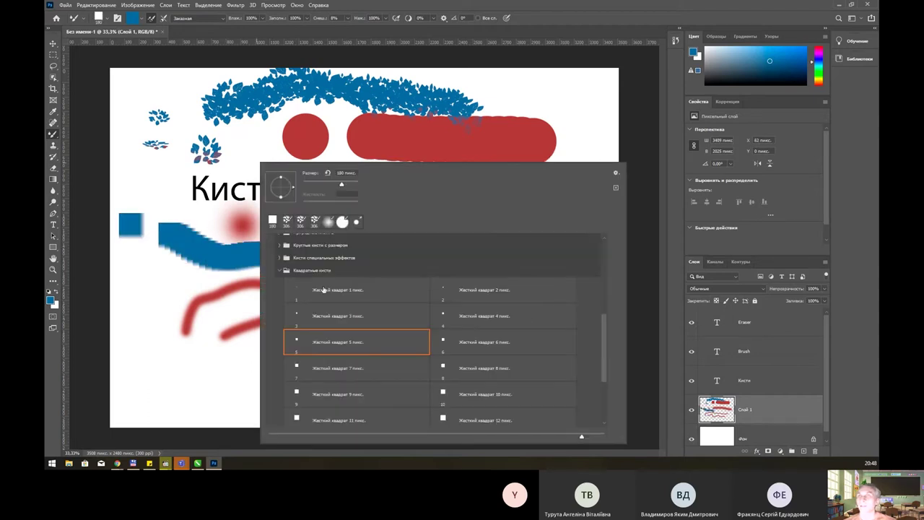
click(283, 271)
click(281, 271)
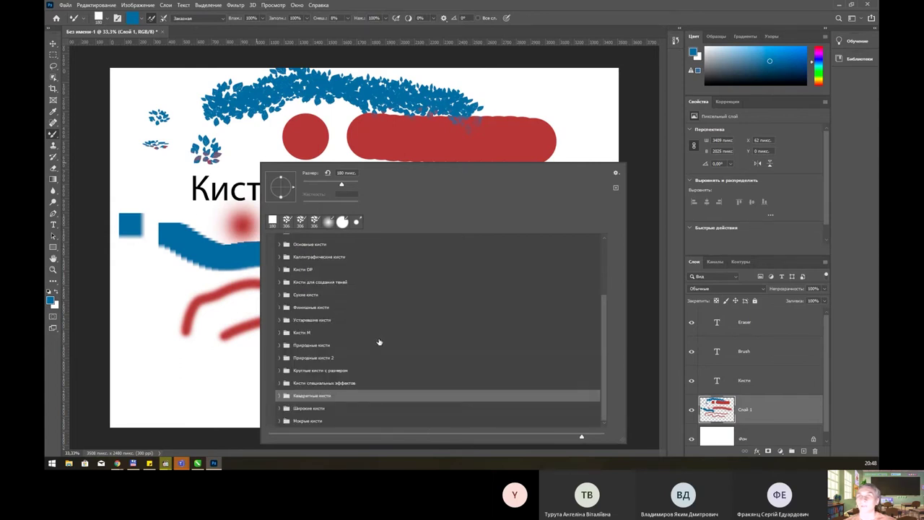
Choose Трещина DP from Кисти DP and paint a long blue crack stroke across the lower canvas
click(279, 409)
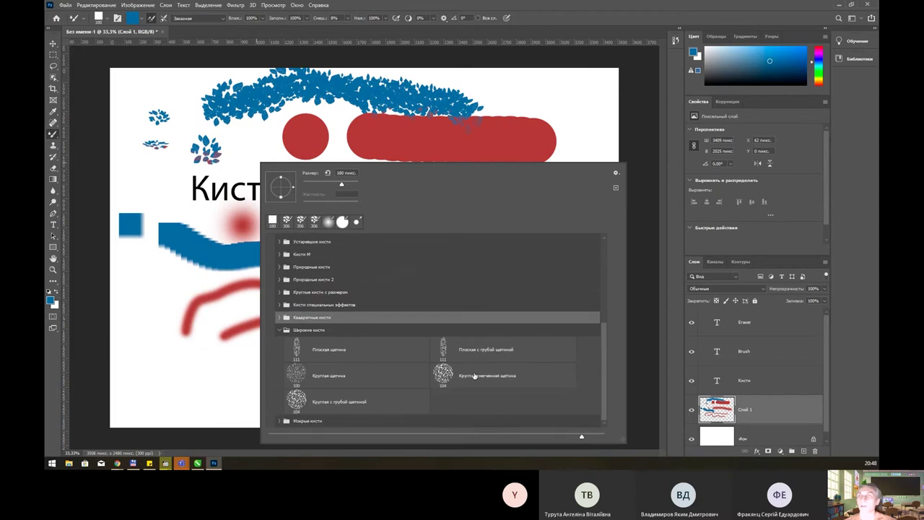
scroll(454, 372, up, 2)
scroll(433, 361, up, 2)
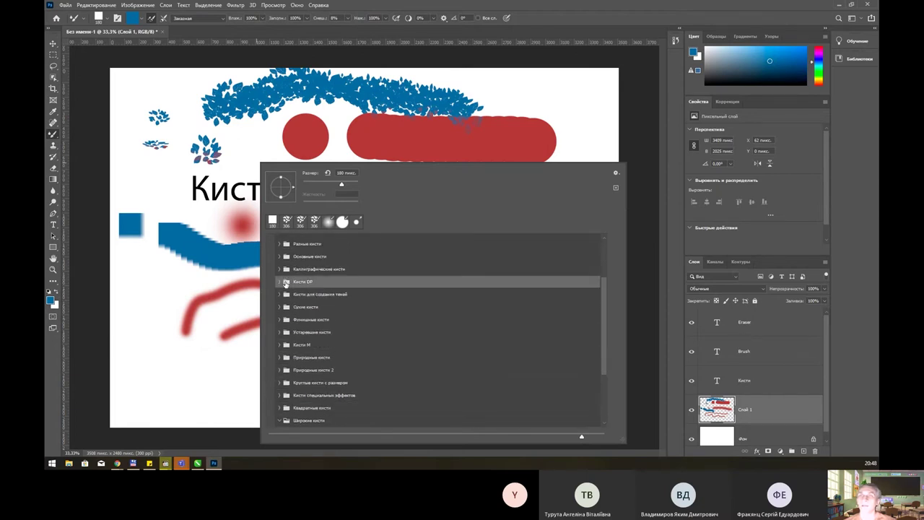
click(280, 281)
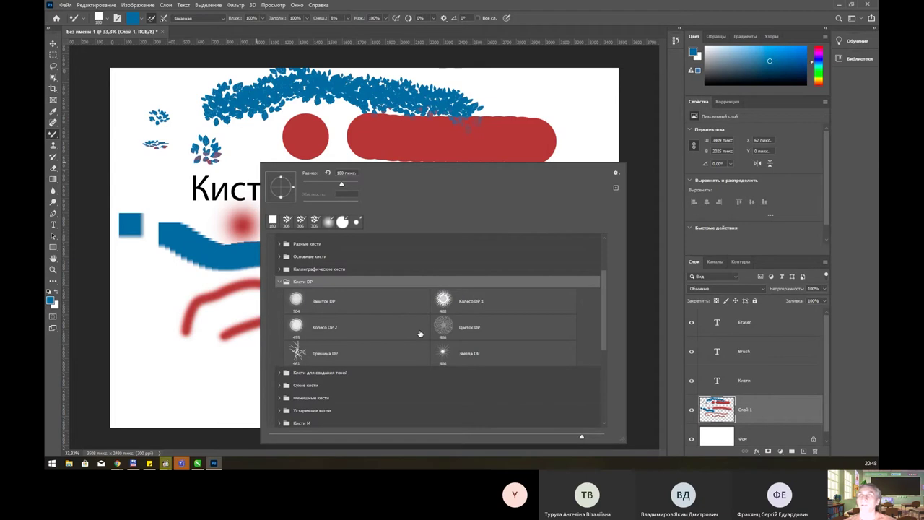
scroll(406, 328, up, 1)
click(351, 367)
drag(134, 307, 570, 375)
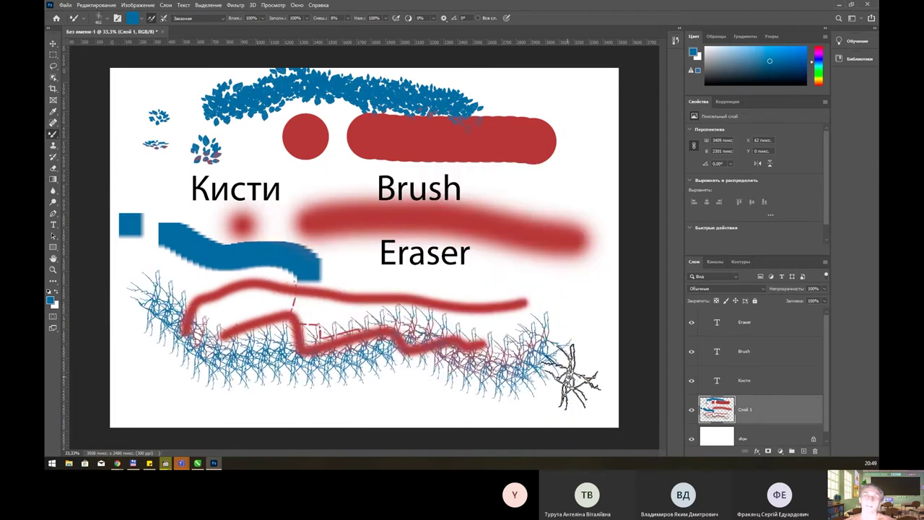
right_click(449, 205)
scroll(575, 316, up, 2)
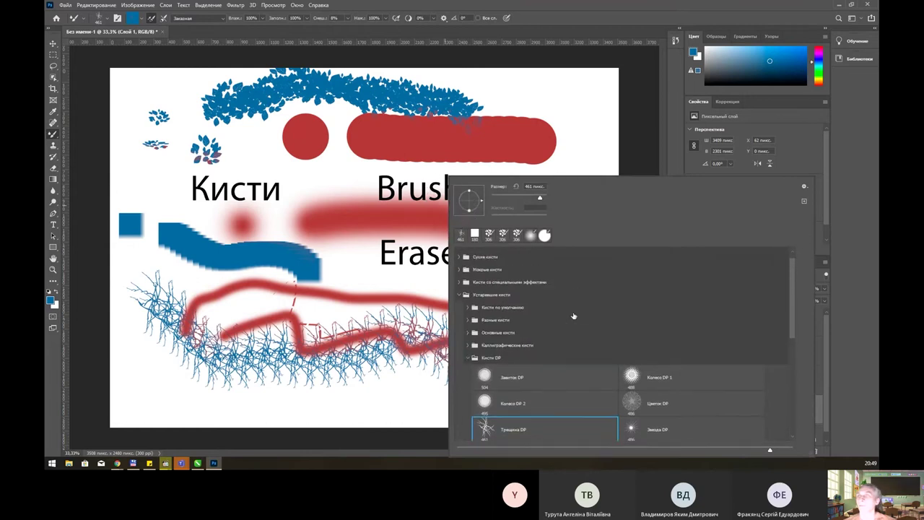
click(469, 308)
scroll(653, 357, down, 2)
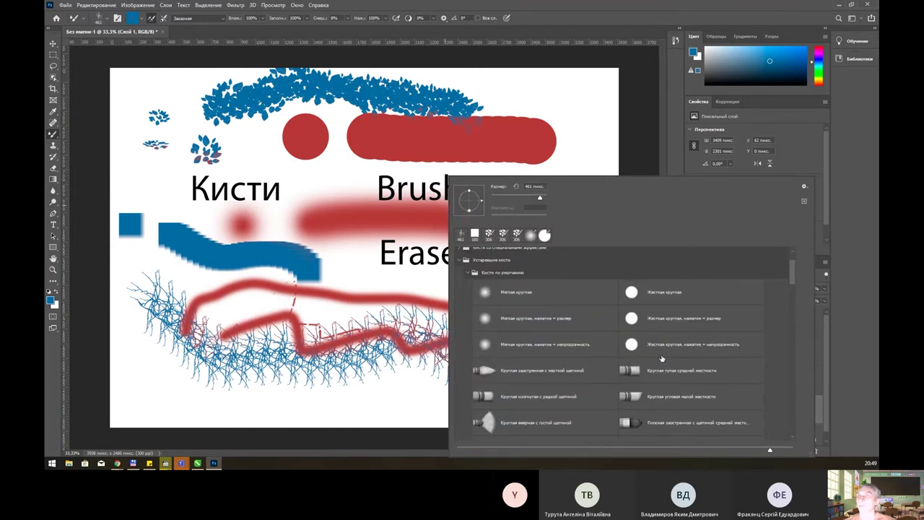
scroll(653, 356, down, 2)
scroll(657, 357, down, 2)
scroll(659, 358, down, 1)
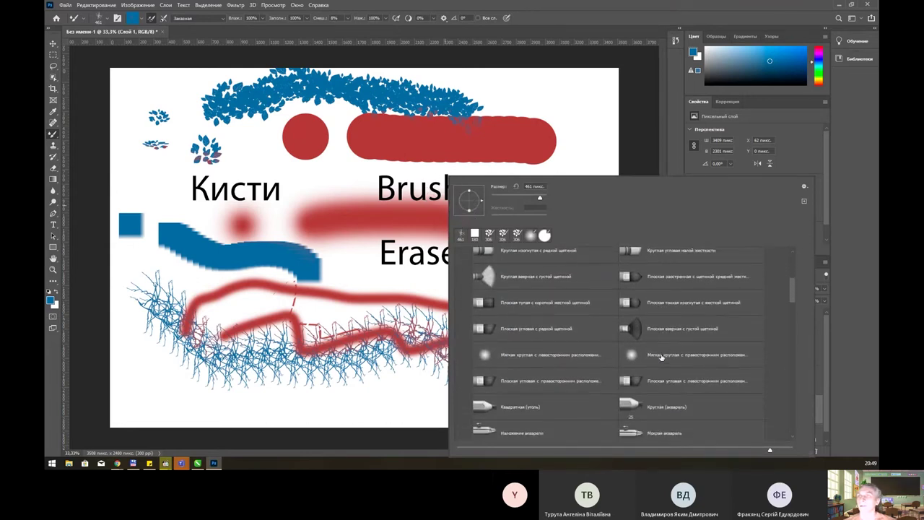
scroll(662, 357, down, 5)
mouse_move(790, 318)
mouse_down()
mouse_move(778, 389)
mouse_move(779, 381)
mouse_up()
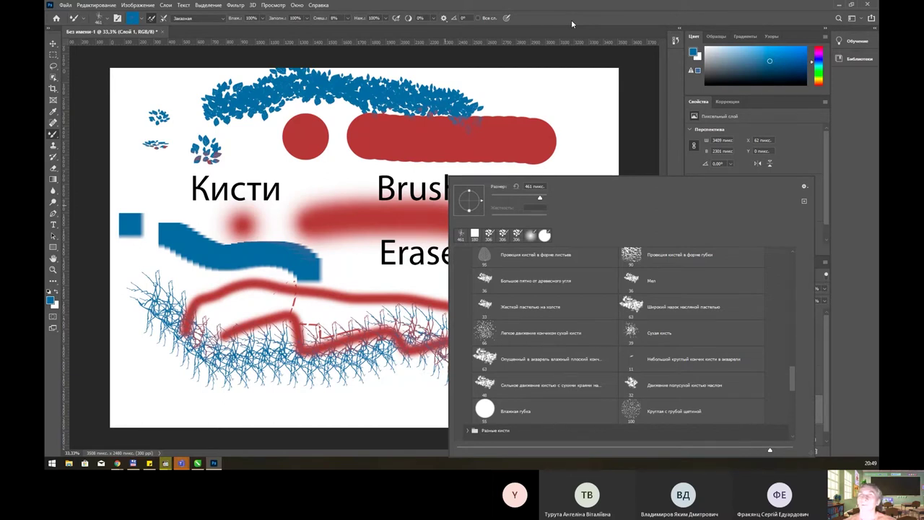
key(Escape)
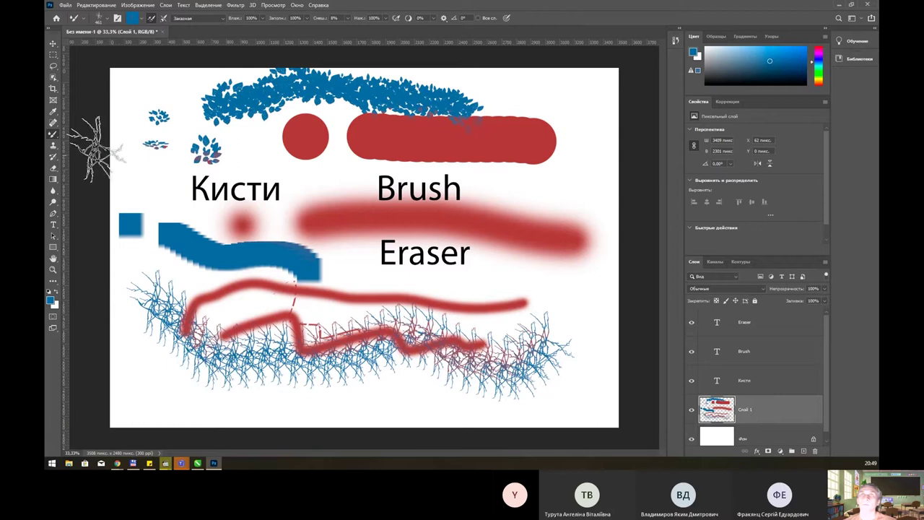
Try the Pencil tool with a much larger tip, then return to the Brush tool
right_click(53, 135)
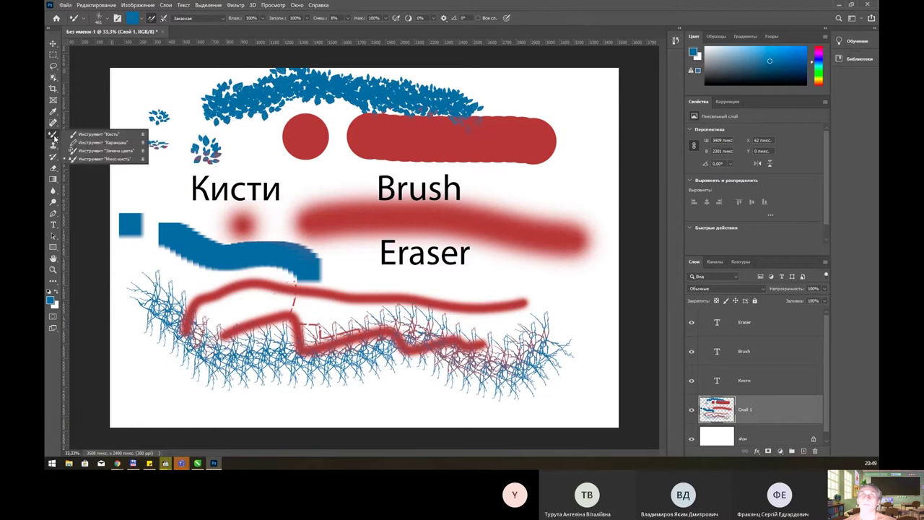
click(119, 143)
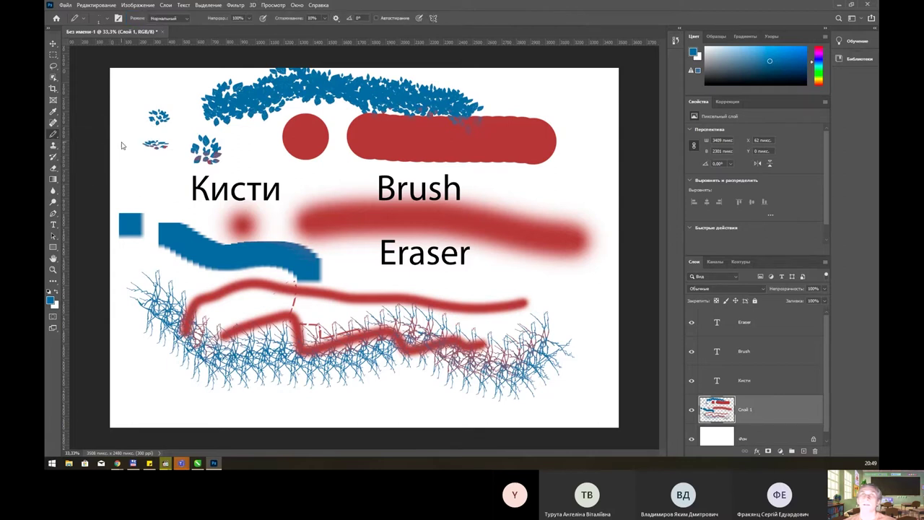
right_click(294, 175)
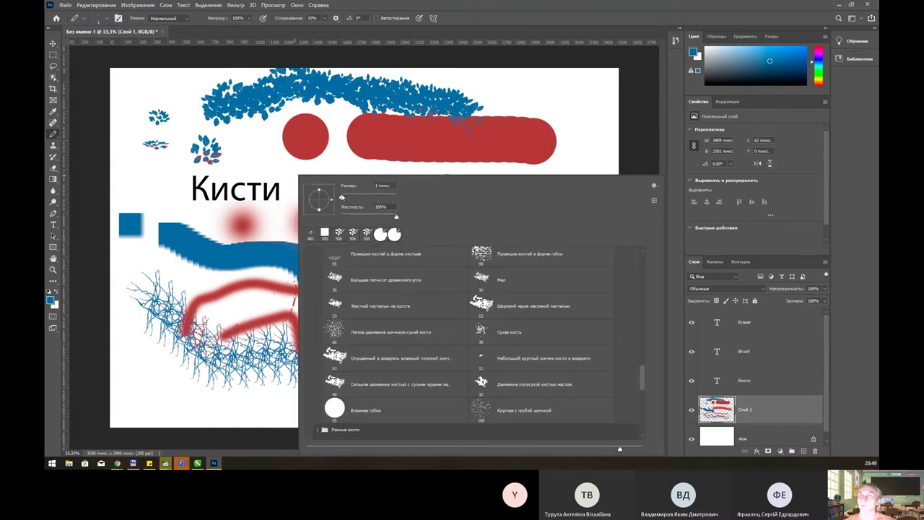
drag(342, 197, 372, 199)
scroll(511, 315, down, 1)
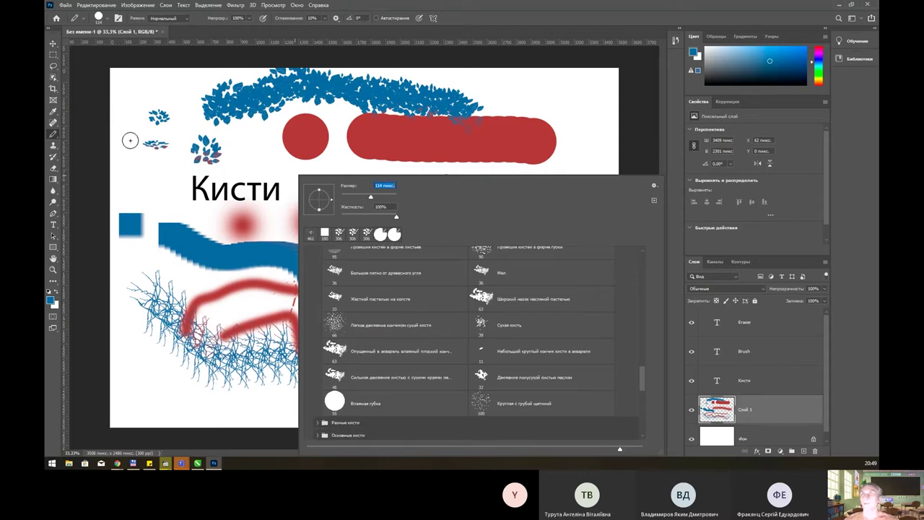
click(52, 134)
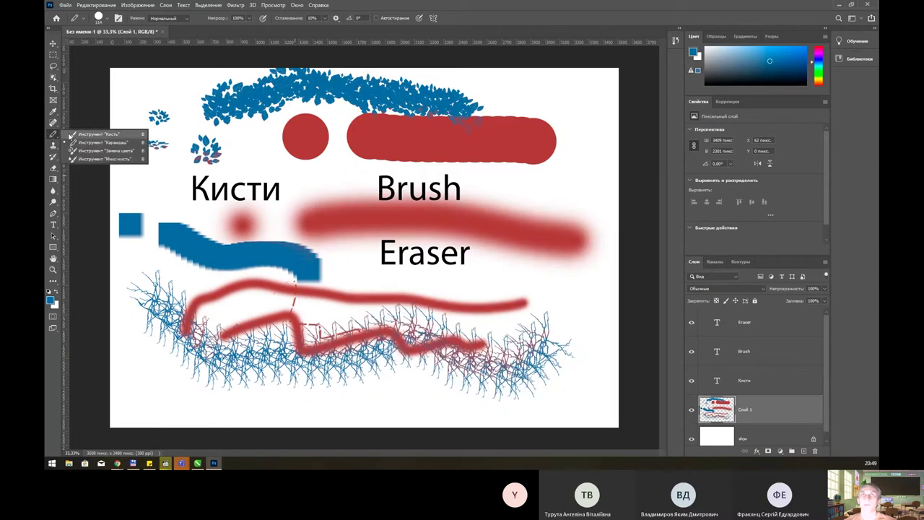
click(78, 134)
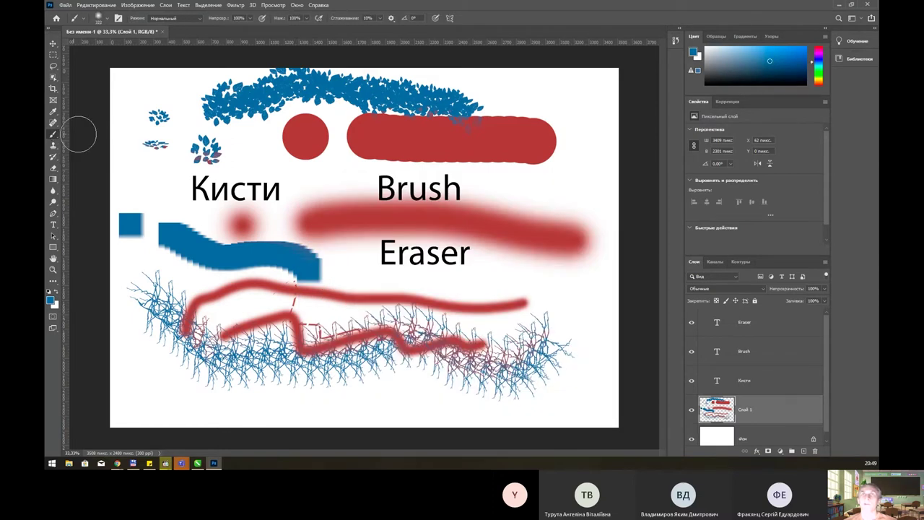
Open and close the Tool Preset picker and the Brush Preset picker several times
click(85, 23)
click(92, 22)
click(108, 22)
click(108, 22)
click(108, 22)
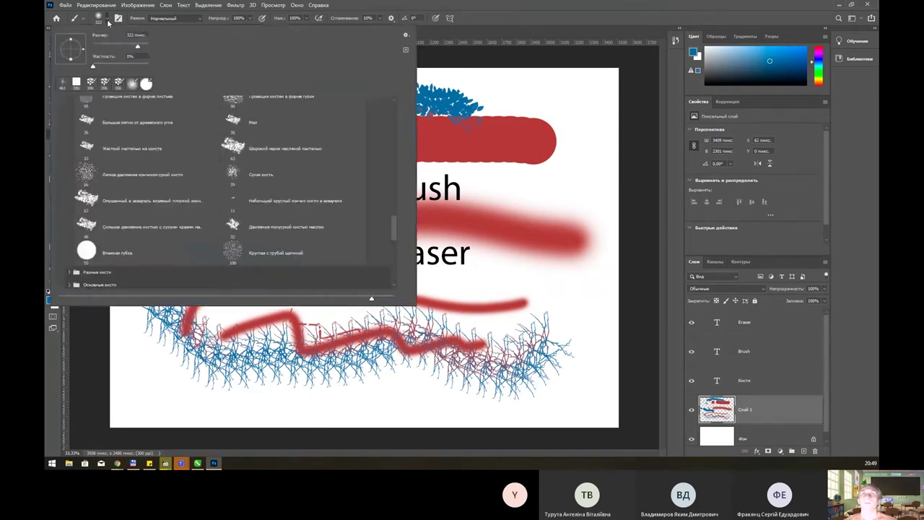
click(108, 22)
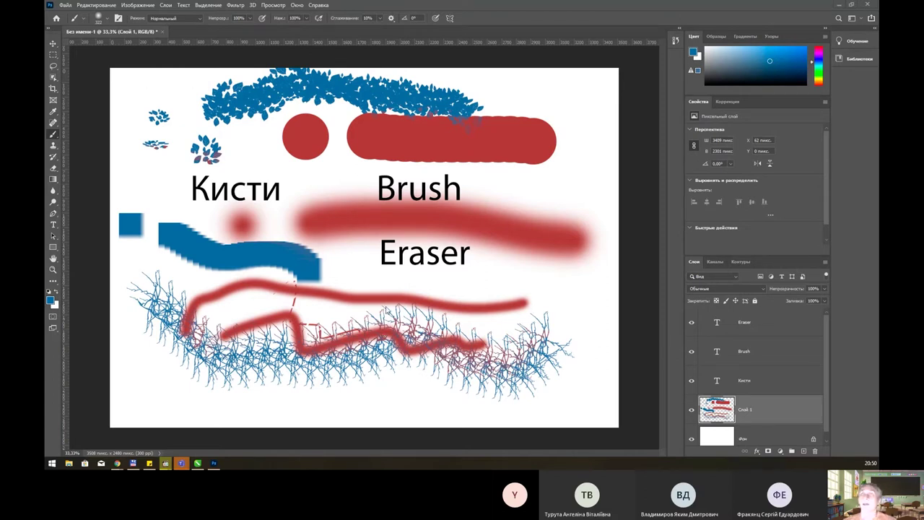
click(109, 21)
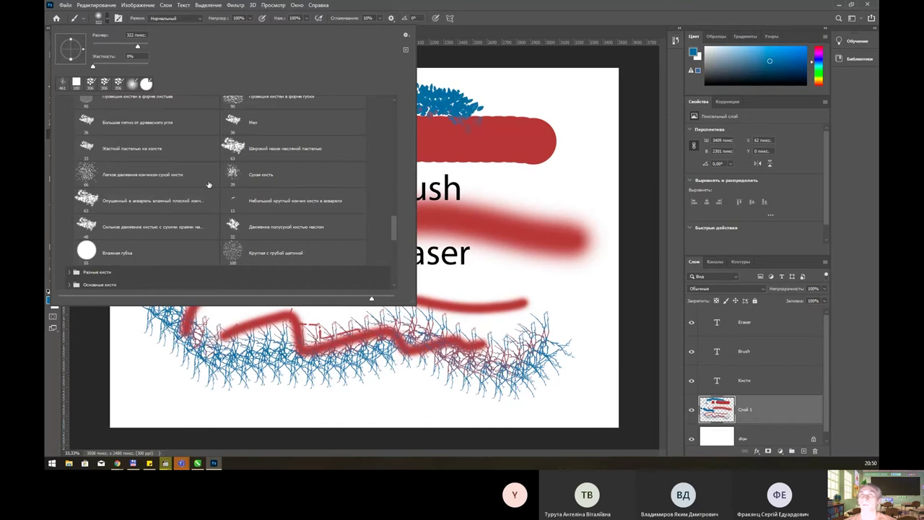
click(476, 175)
Show the brush tip list on the canvas, toggle Brush Settings, and display the blending Mode list
right_click(478, 176)
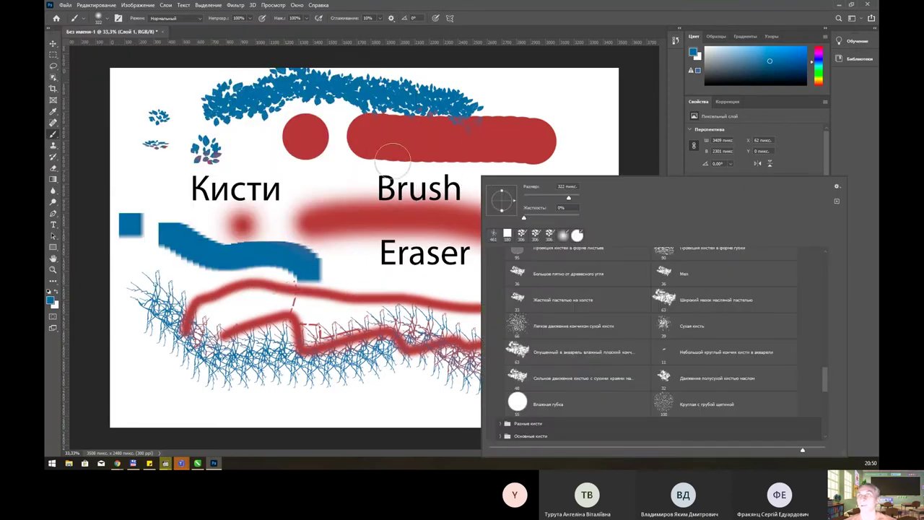
right_click(245, 134)
click(110, 21)
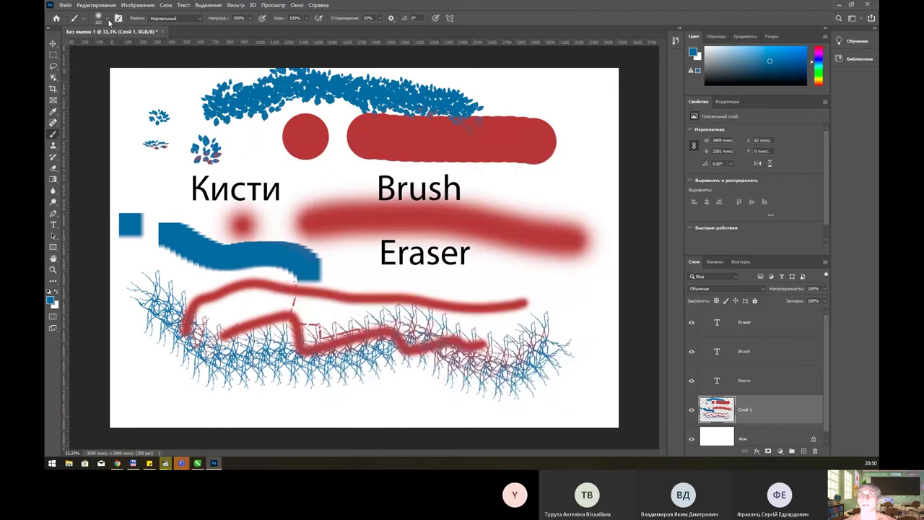
click(109, 21)
click(108, 21)
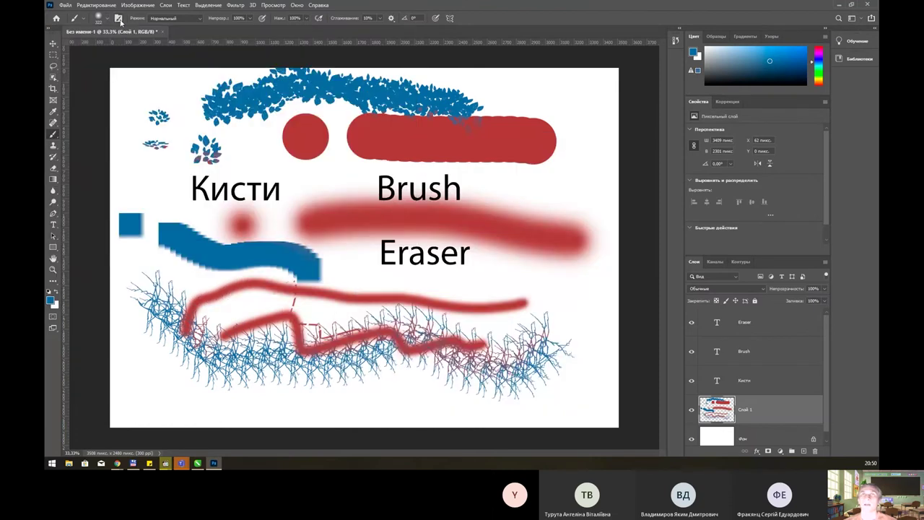
click(119, 18)
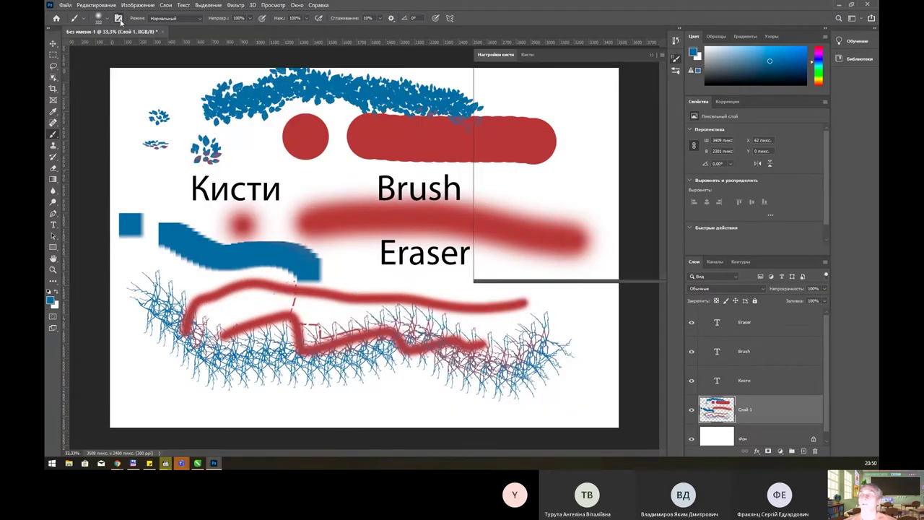
click(119, 19)
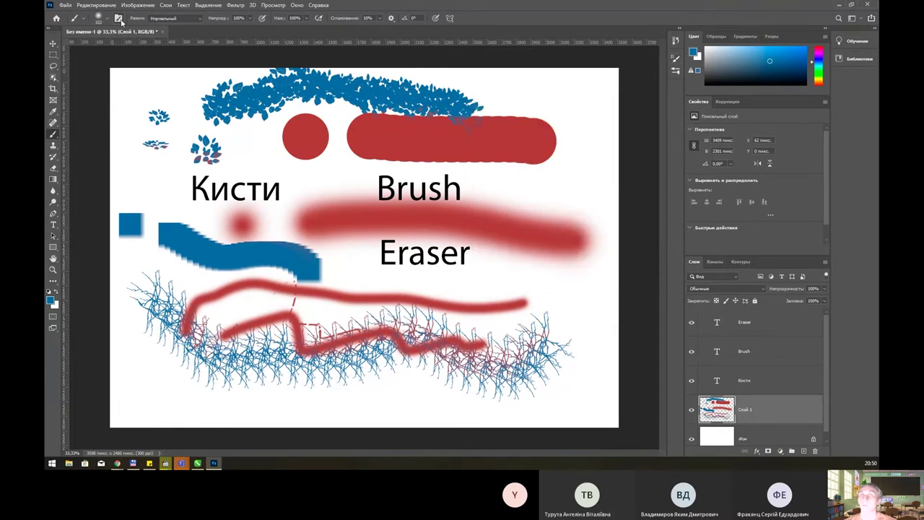
click(185, 22)
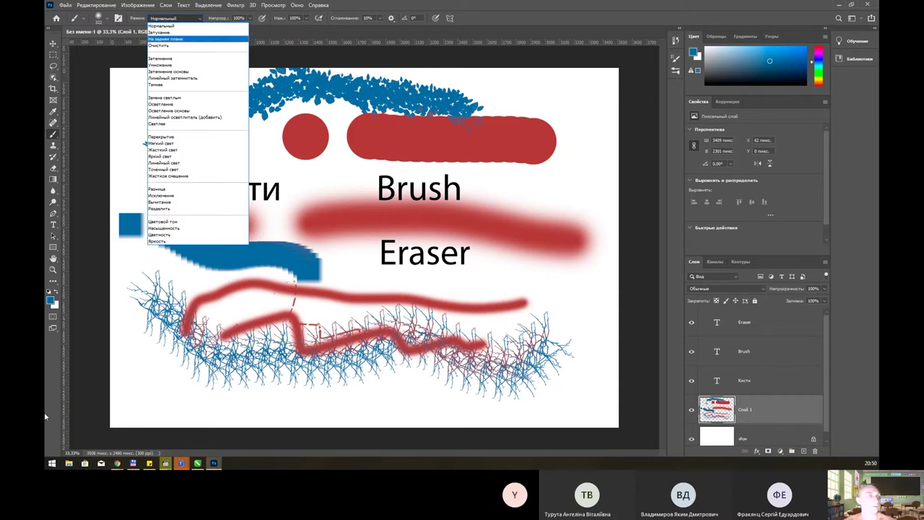
Preview the Яркость blending mode, then dismiss the Mode list and brush picker, keeping Нормальный
key(Up)
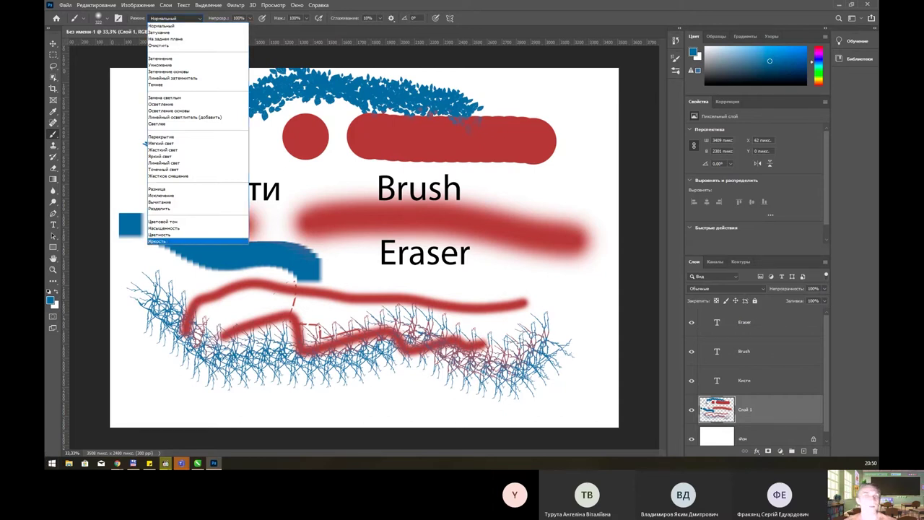
key(Escape)
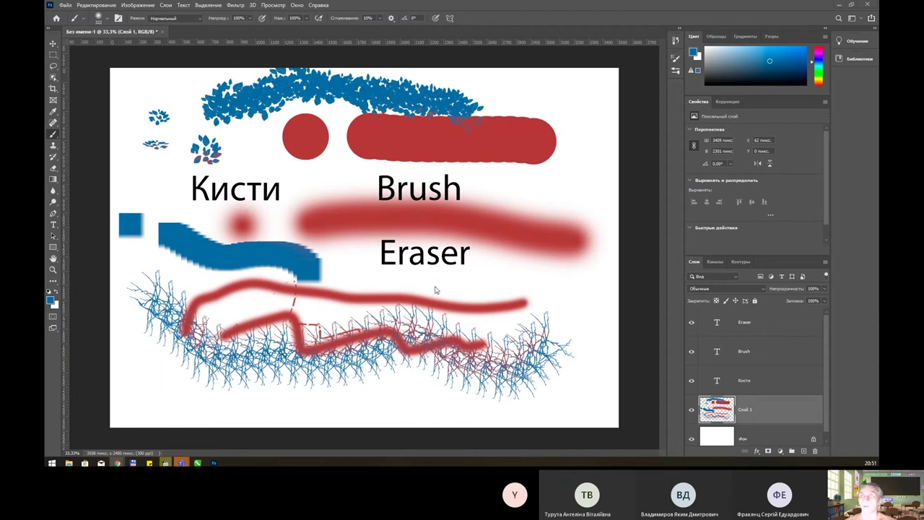
right_click(439, 171)
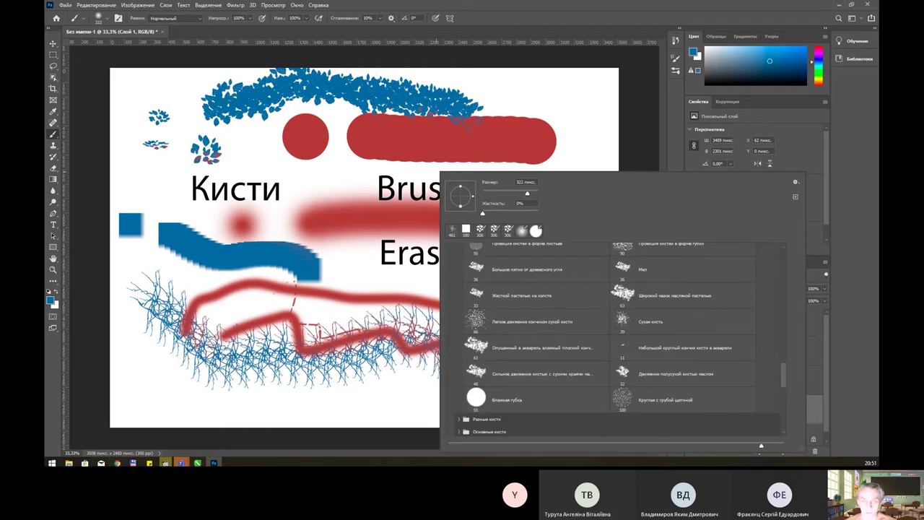
key(Escape)
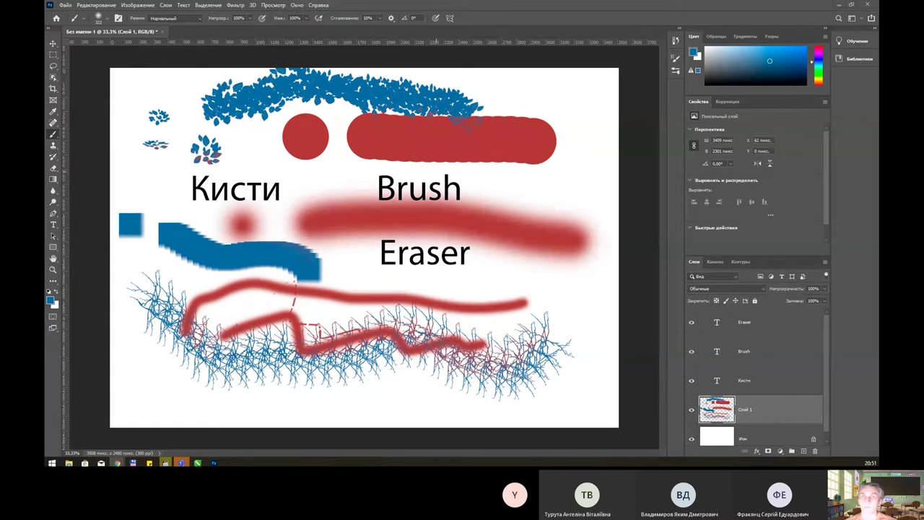
Read the RuGraphics blending-modes article in Chrome to its footer, then return to Photoshop
key(alt+Tab)
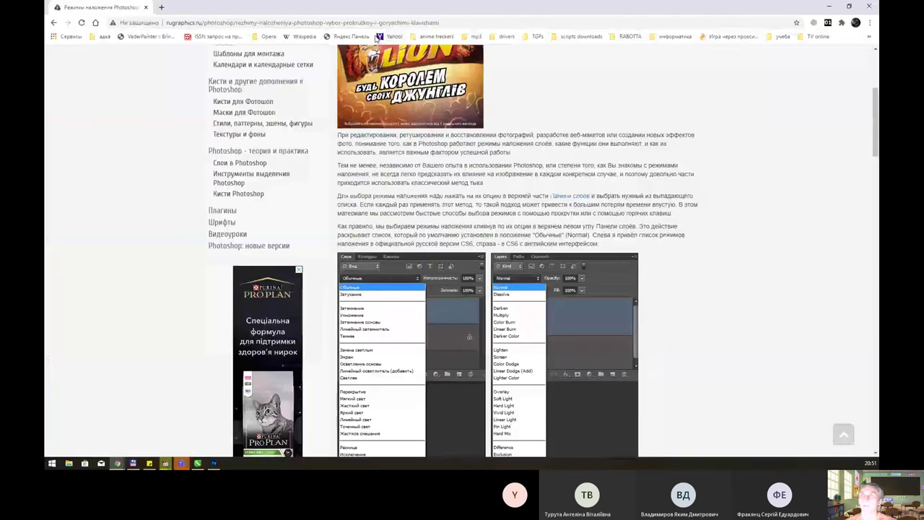
scroll(563, 279, up, 3)
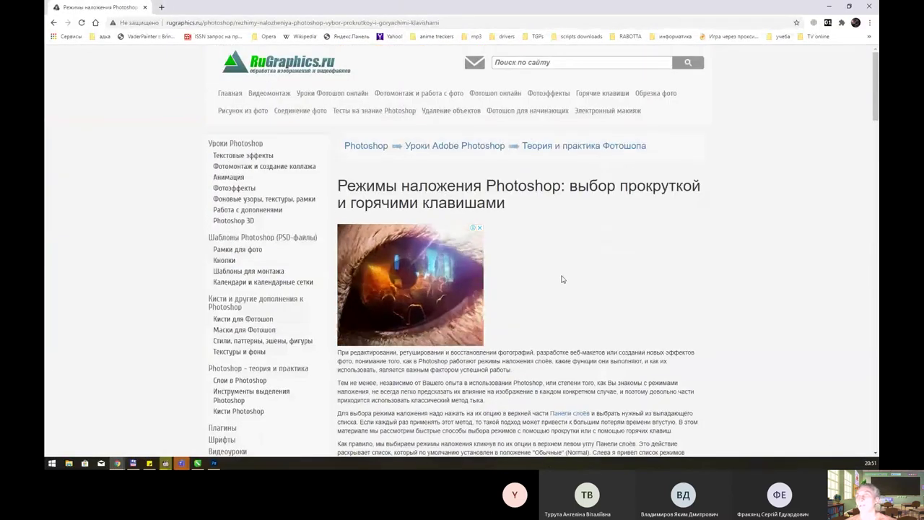
scroll(562, 279, down, 1)
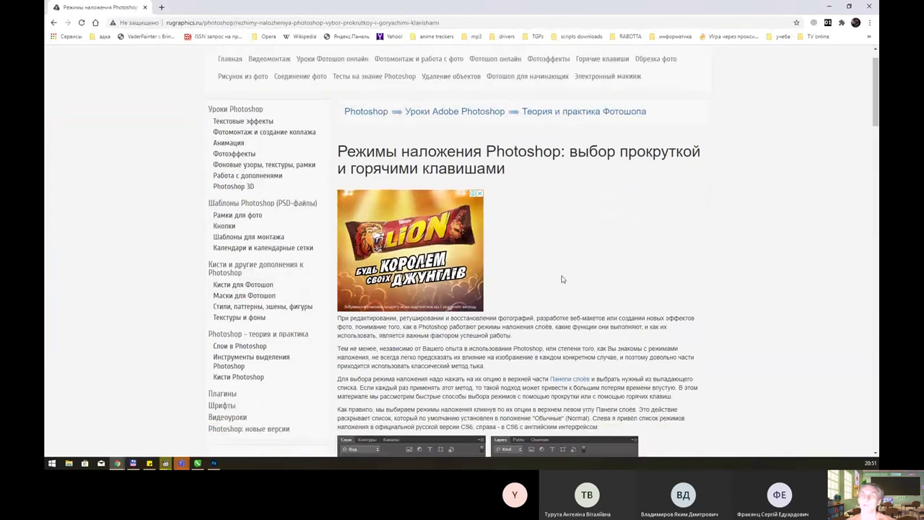
scroll(563, 274, down, 3)
scroll(565, 272, down, 1)
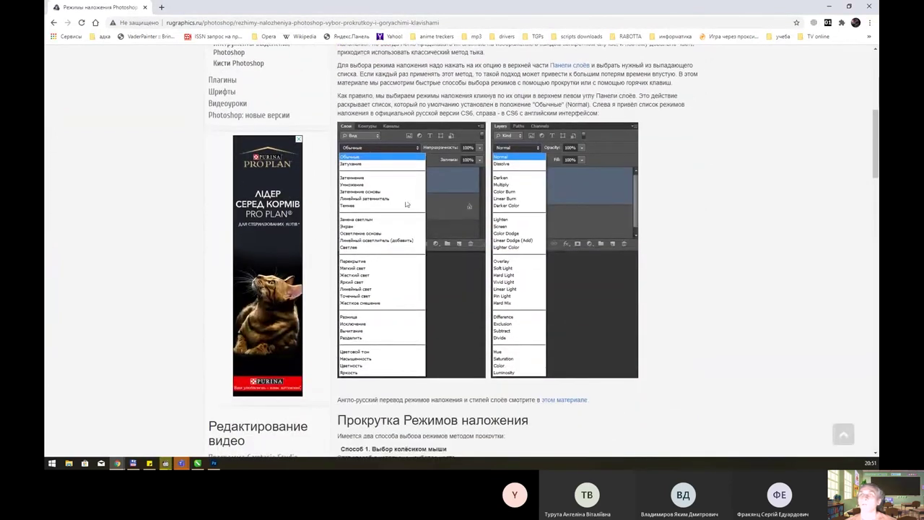
scroll(548, 296, down, 3)
scroll(510, 343, down, 3)
scroll(509, 343, down, 2)
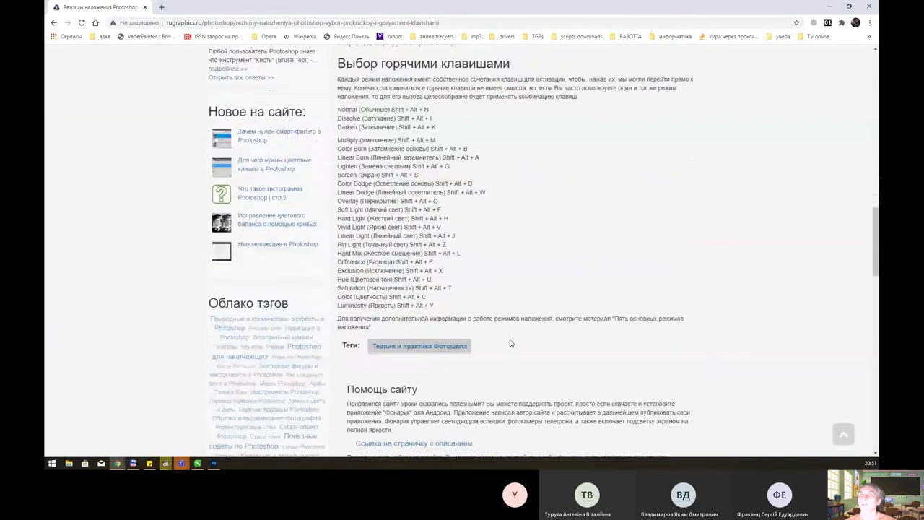
scroll(512, 341, down, 3)
scroll(512, 340, down, 2)
scroll(509, 342, down, 3)
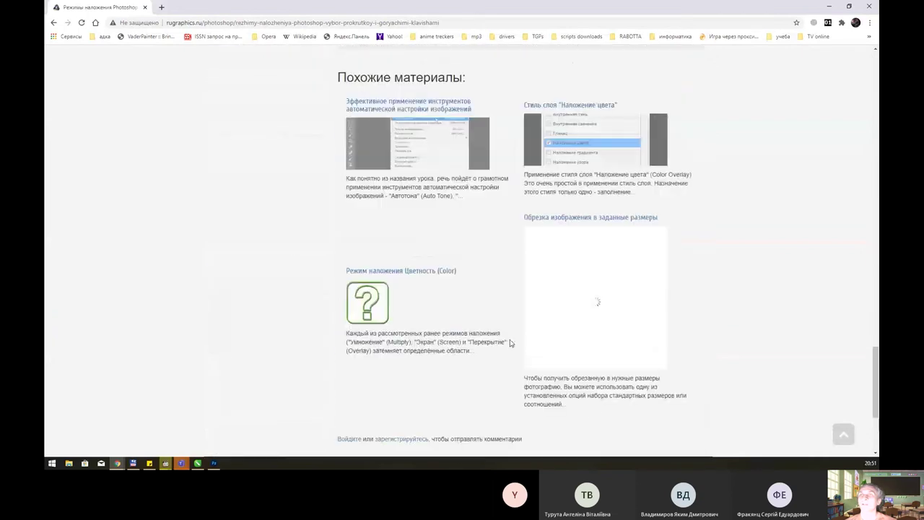
scroll(510, 342, down, 2)
scroll(510, 342, down, 1)
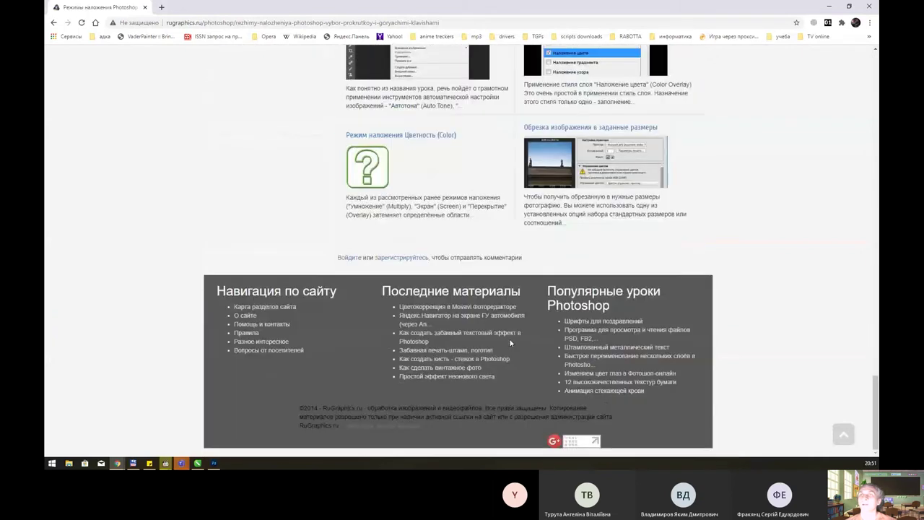
key(alt+Tab)
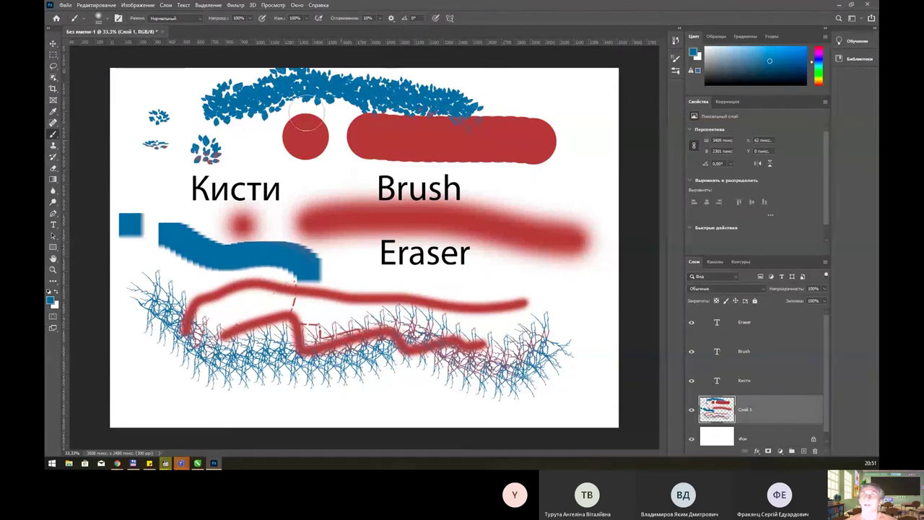
With a soft brush, paint thick blue strokes looping around Кисти and Eraser
right_click(406, 139)
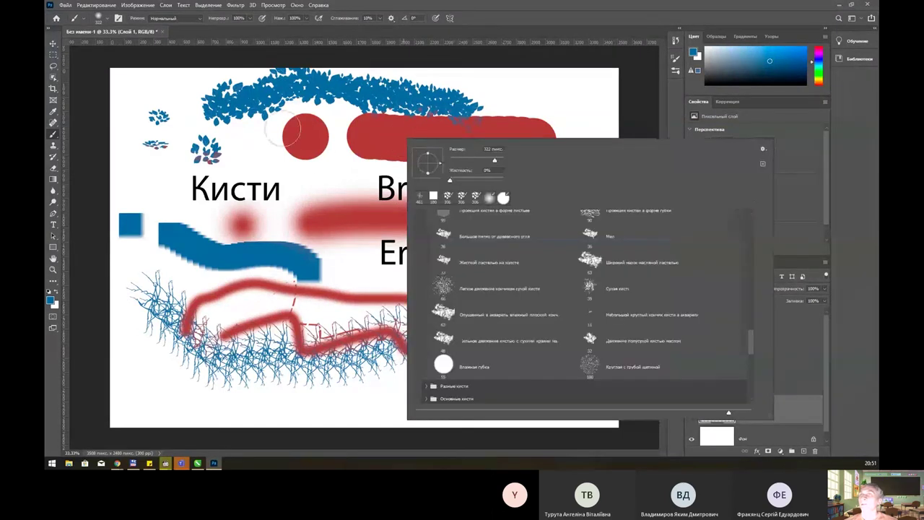
mouse_move(238, 148)
mouse_down()
mouse_move(356, 134)
mouse_move(361, 252)
mouse_up()
drag(506, 187, 217, 271)
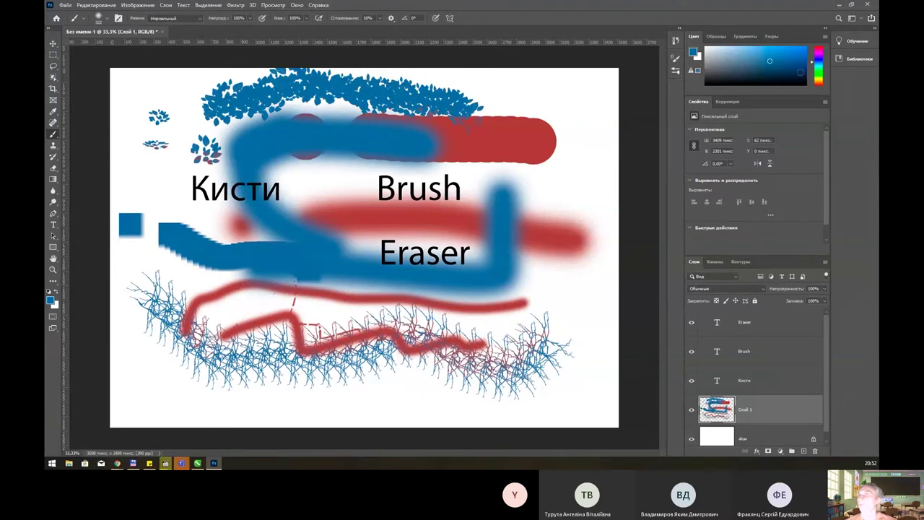
Set the paint colour to green, paint a diagonal test stroke, and undo it
click(821, 73)
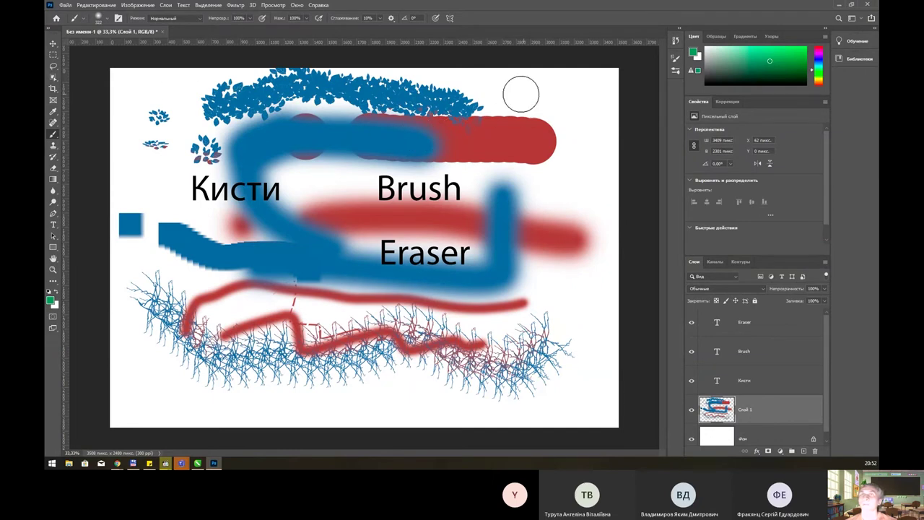
drag(521, 94, 166, 351)
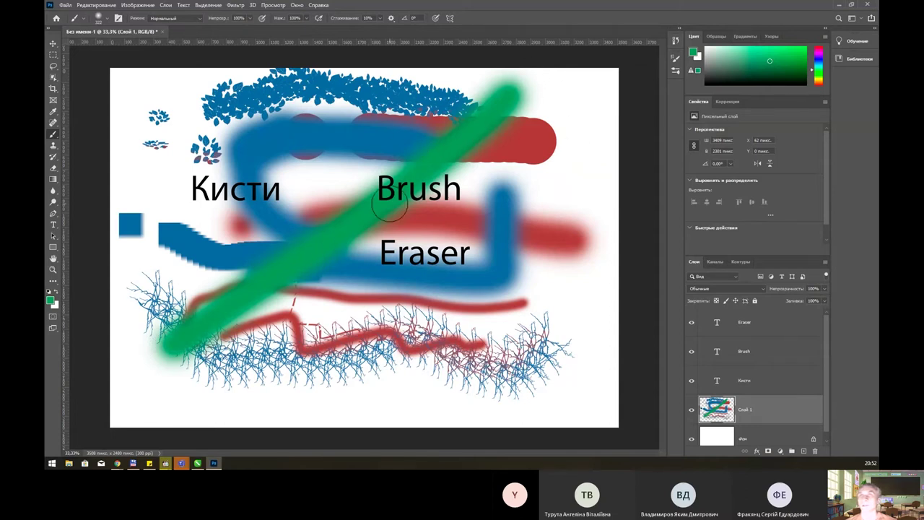
key(ctrl+z)
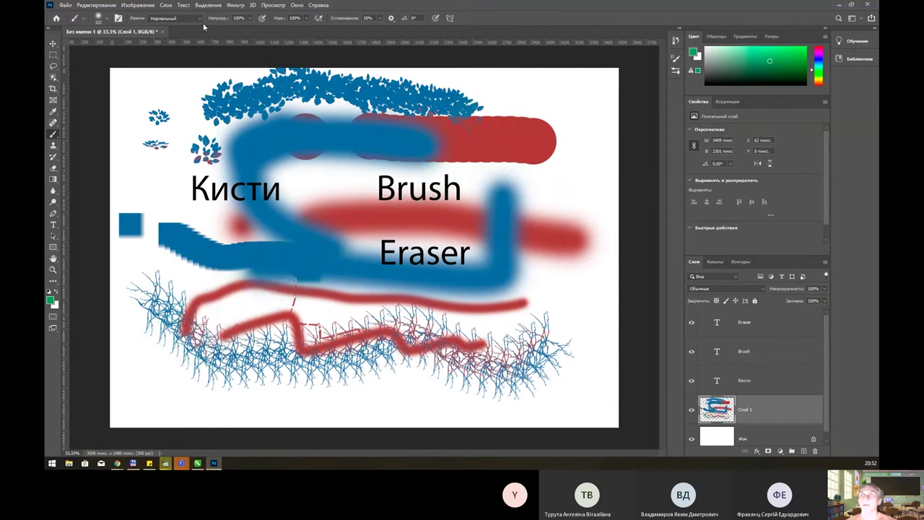
Try green test strokes in Затемнение (Darken) brush mode, then undo them
click(198, 20)
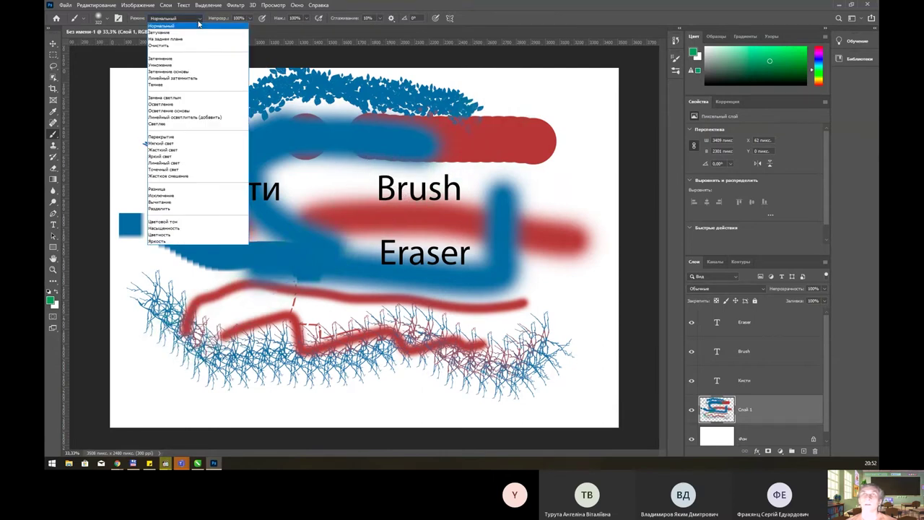
click(191, 59)
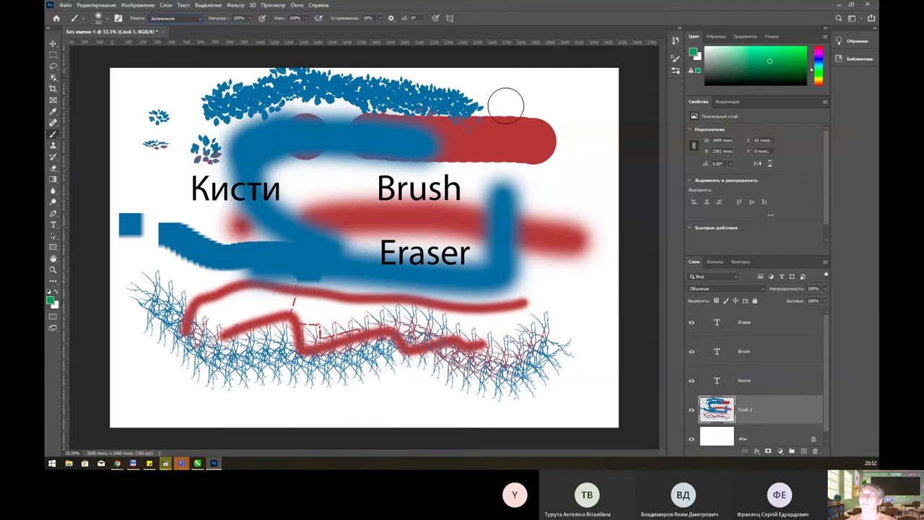
mouse_move(514, 95)
mouse_down()
mouse_move(279, 179)
mouse_move(555, 390)
mouse_up()
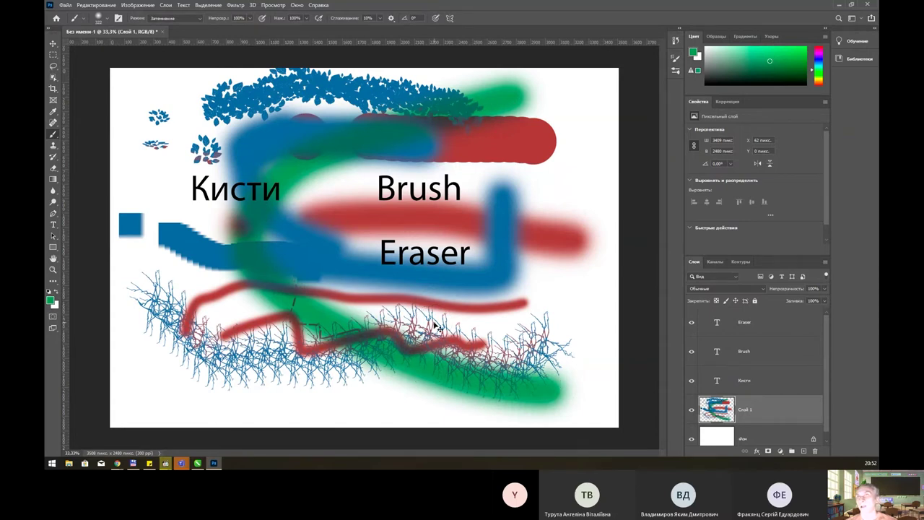
drag(339, 137, 424, 114)
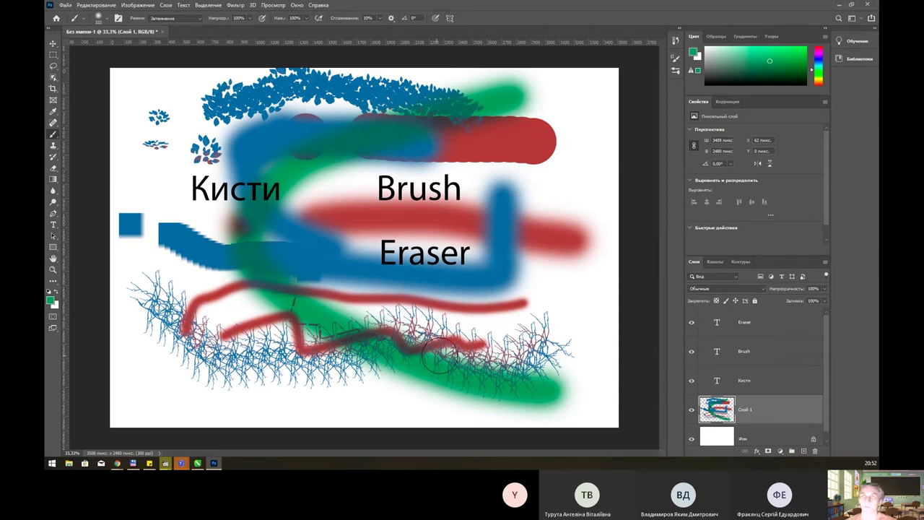
key(ctrl+z)
click(173, 19)
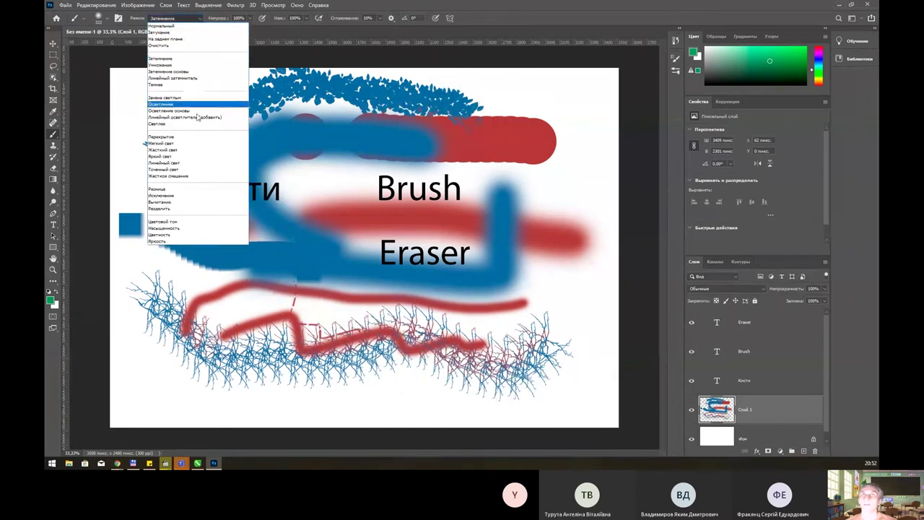
Test a green stroke in Разница mode, undo it, and return the brush to Нормальный
click(181, 188)
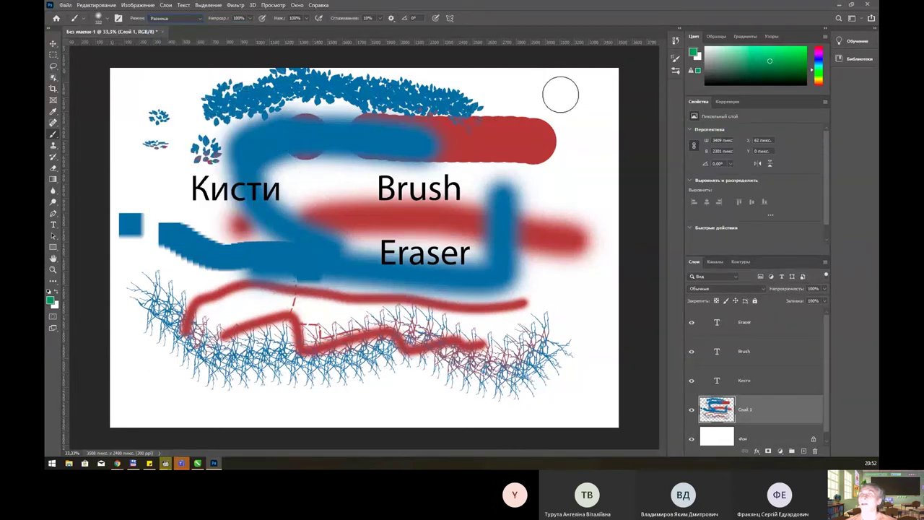
mouse_move(561, 92)
mouse_down()
mouse_move(487, 97)
mouse_move(310, 336)
mouse_move(570, 372)
mouse_up()
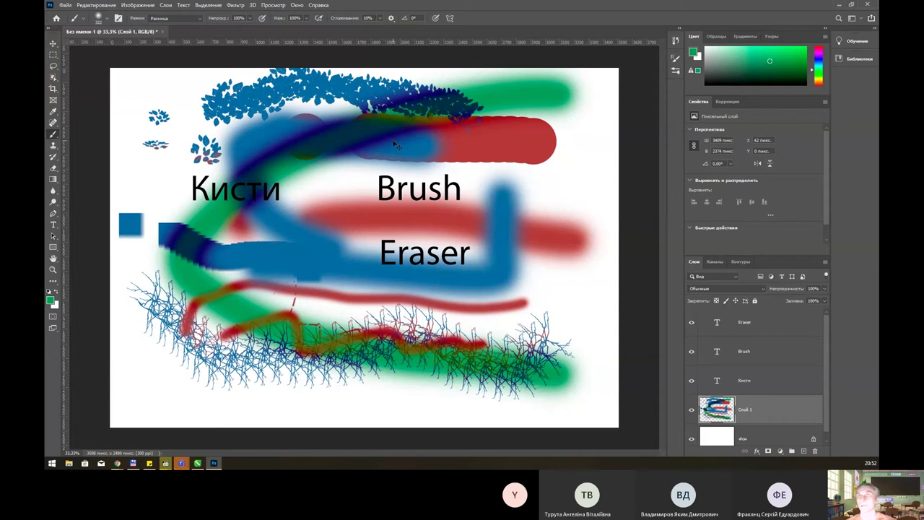
key(ctrl+z)
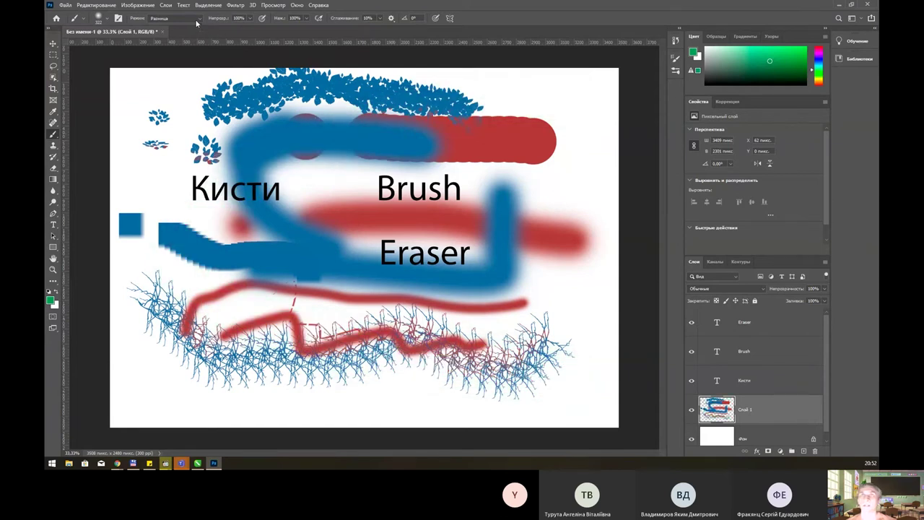
click(196, 22)
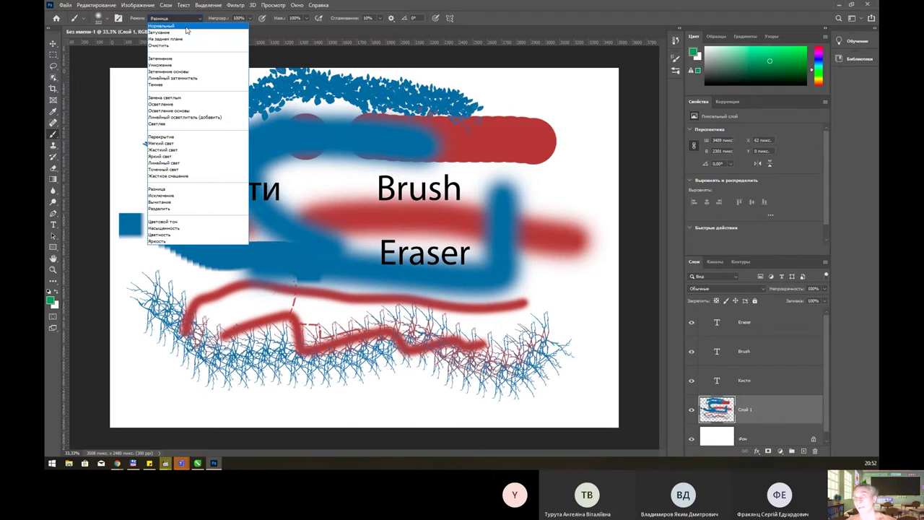
click(186, 28)
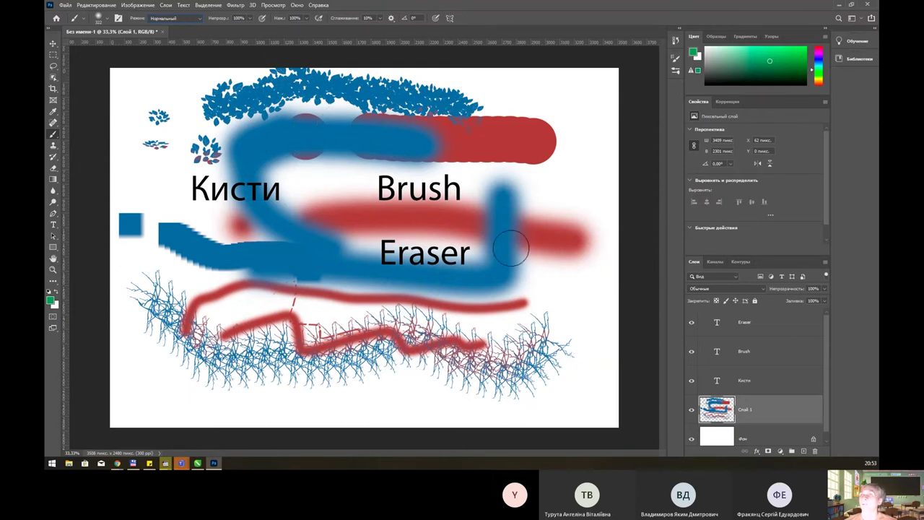
Paint a translucent green stroke over Кисти at 27% opacity, then restore opacity to 100%
click(251, 20)
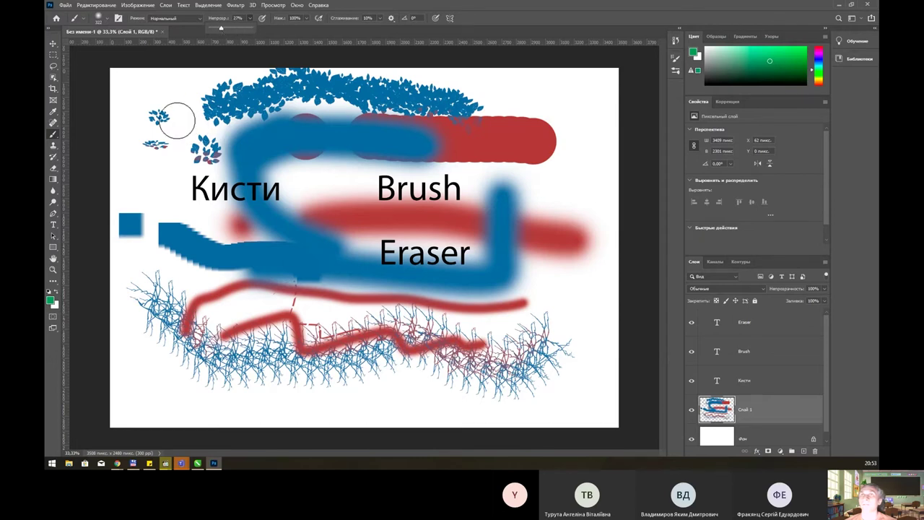
mouse_move(165, 113)
mouse_down()
mouse_move(298, 175)
mouse_move(279, 278)
mouse_move(288, 328)
mouse_move(238, 330)
mouse_move(291, 268)
mouse_move(303, 270)
mouse_move(176, 361)
mouse_move(277, 349)
mouse_move(343, 280)
mouse_up()
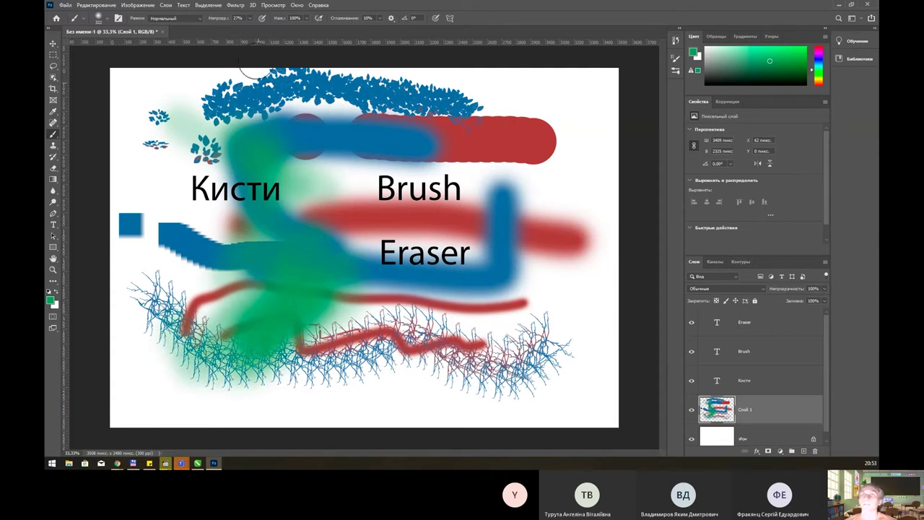
click(249, 20)
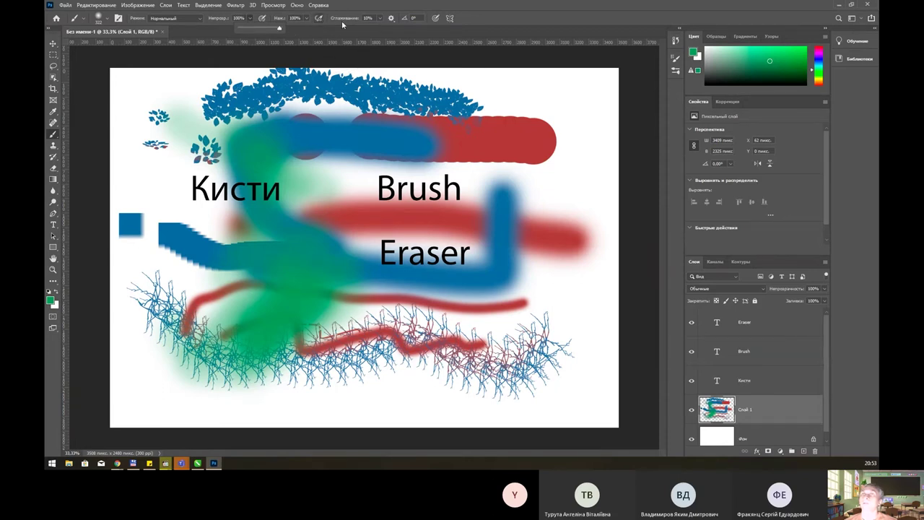
click(392, 18)
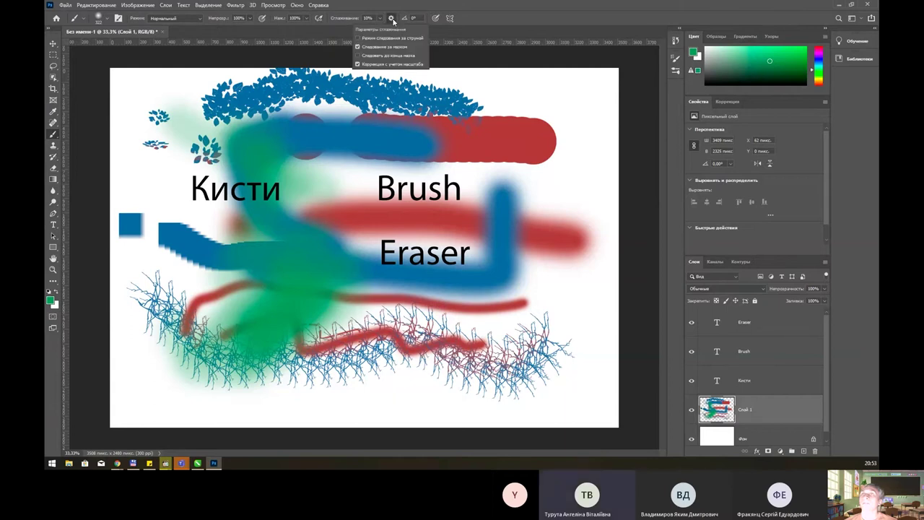
click(394, 21)
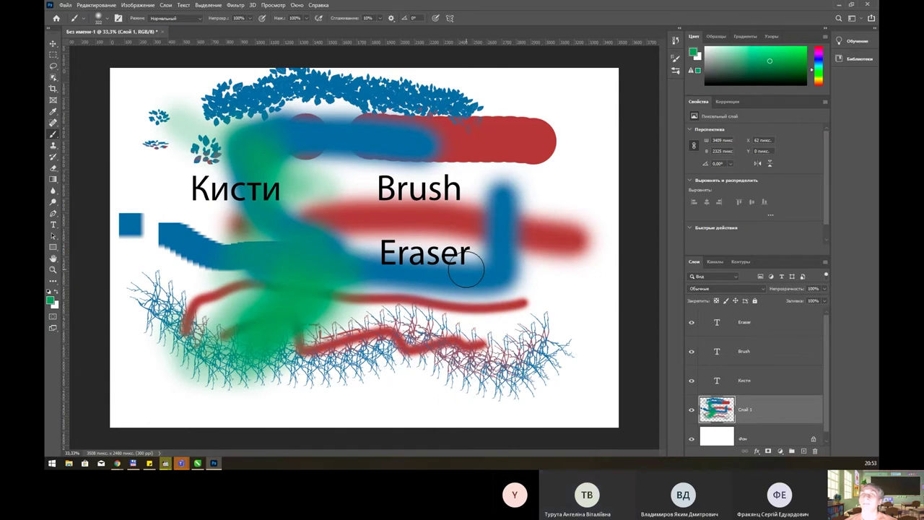
Lasso-select the area around the Кисти, Brush and Eraser labels
click(58, 56)
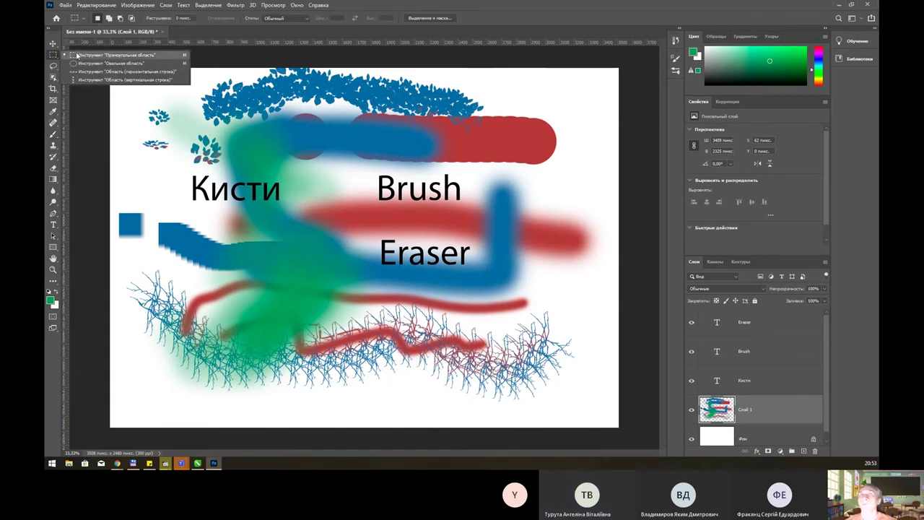
click(53, 66)
click(53, 66)
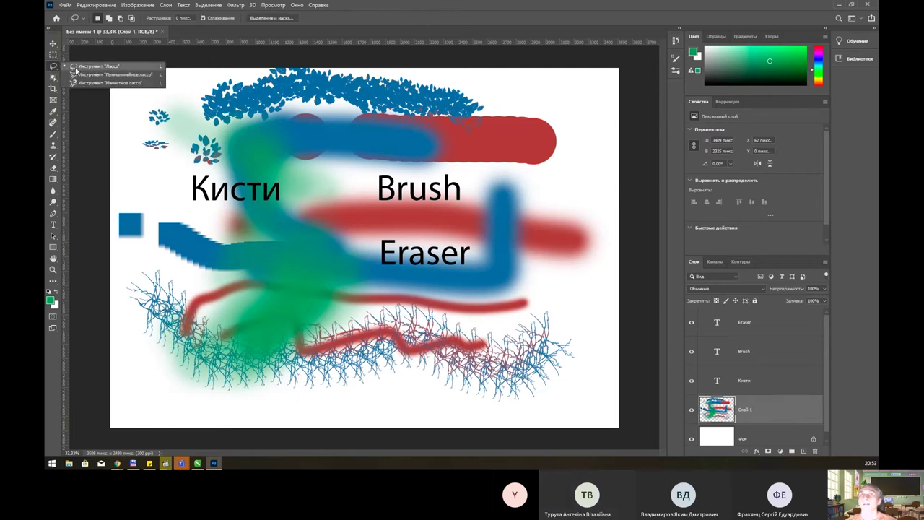
drag(502, 207, 484, 197)
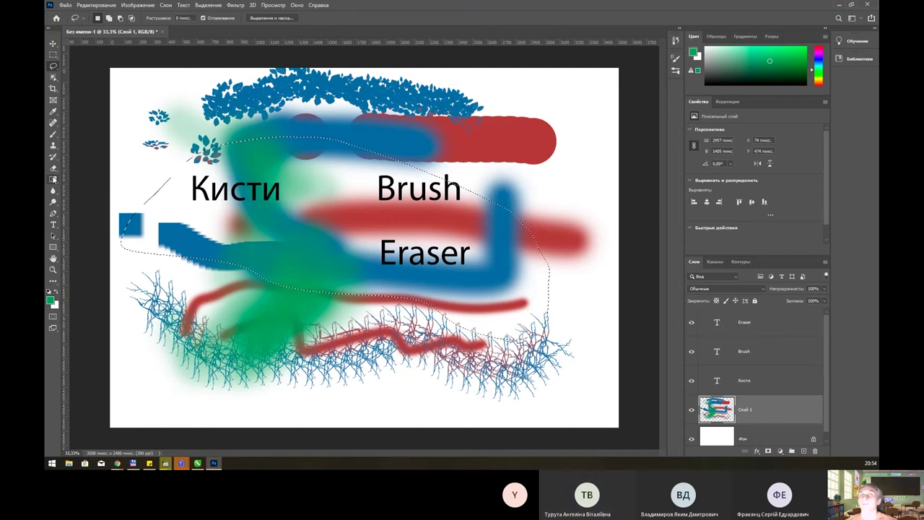
Add a blue colour stop at 20% in the Gradient Editor
click(53, 178)
click(108, 17)
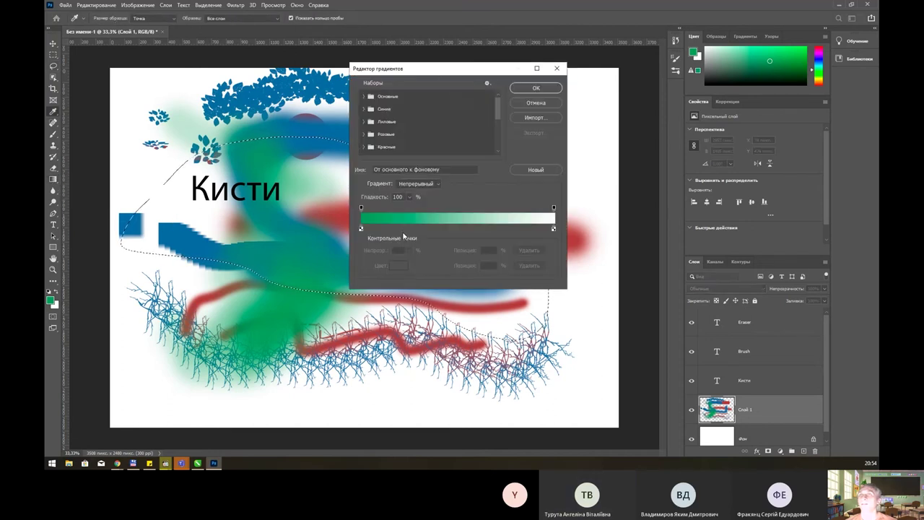
click(400, 228)
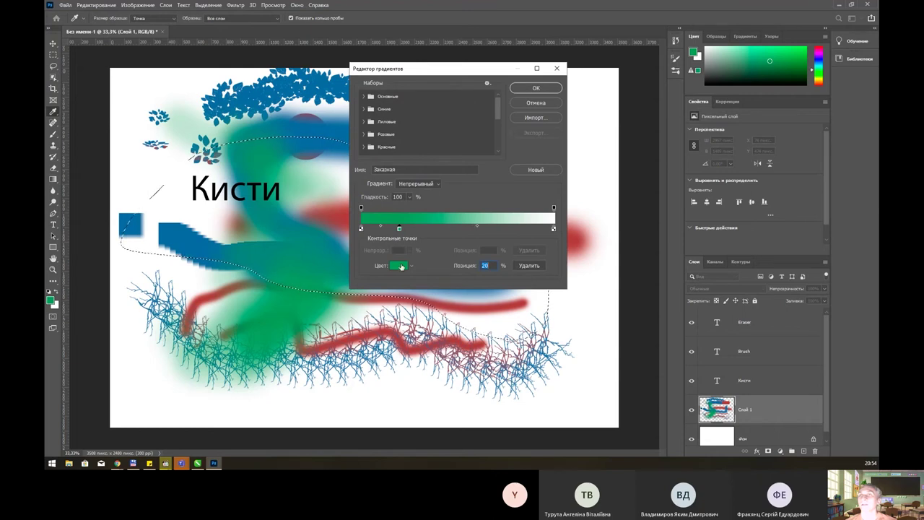
click(399, 265)
drag(466, 158, 462, 144)
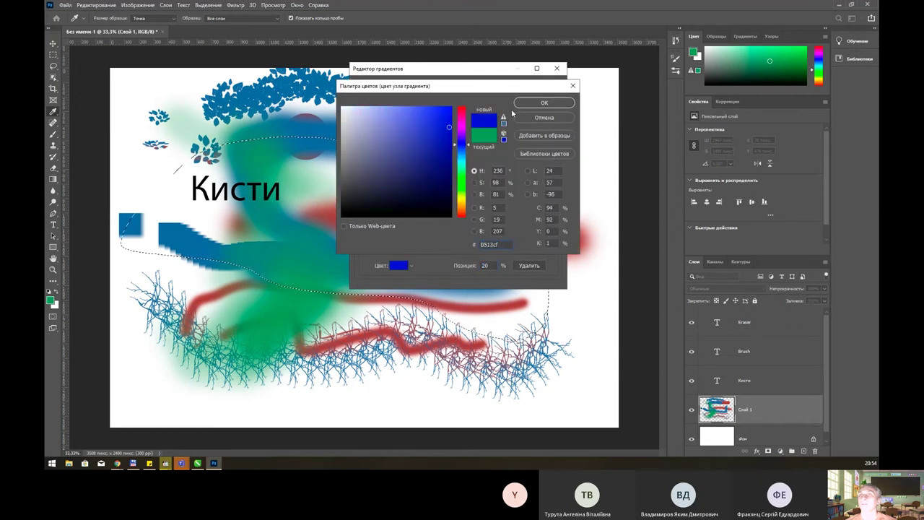
click(545, 103)
Add an orange middle stop and a yellow 84% stop, then apply the gradient
click(457, 228)
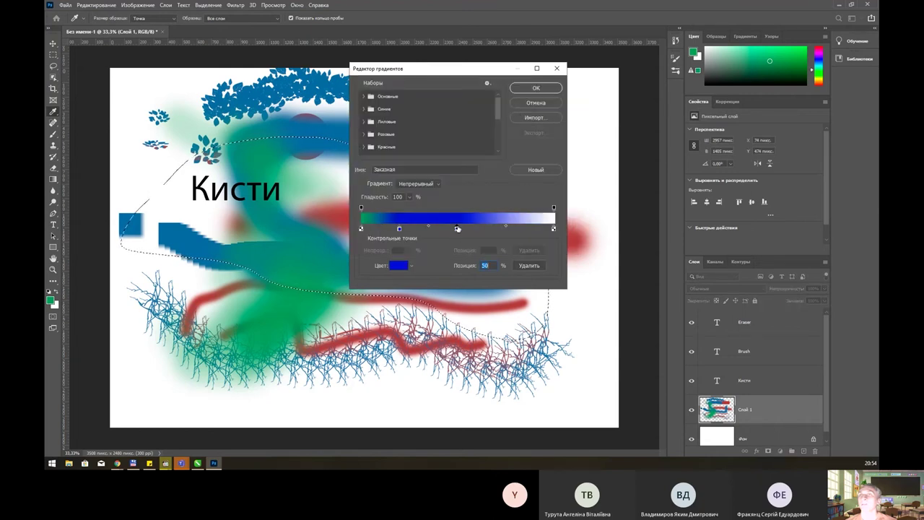
double_click(457, 228)
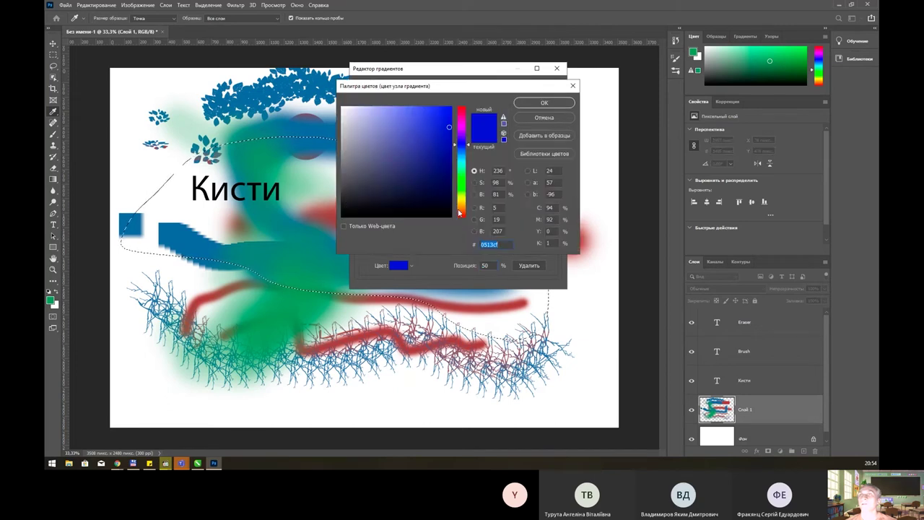
click(459, 211)
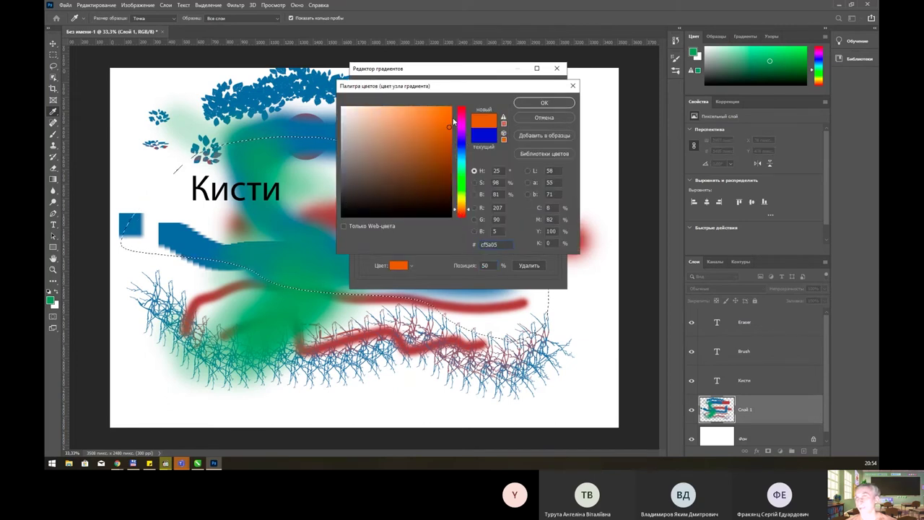
click(544, 102)
click(523, 228)
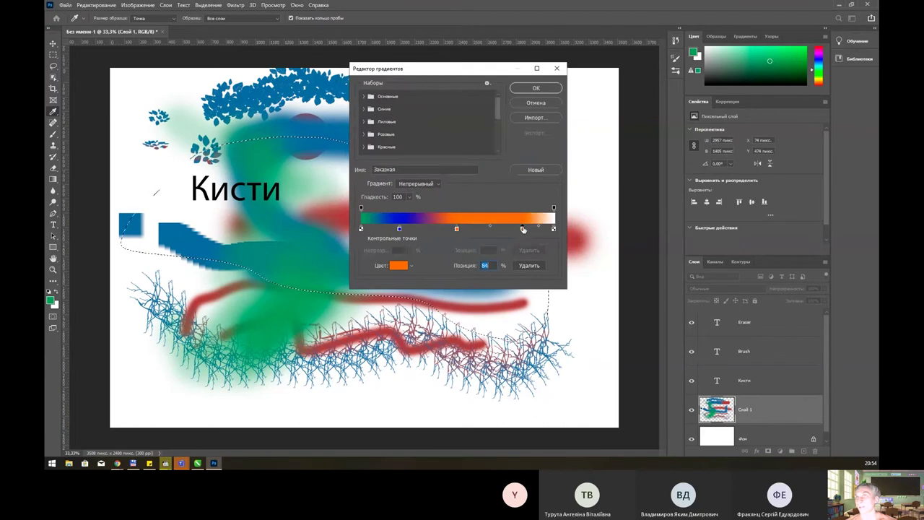
double_click(524, 229)
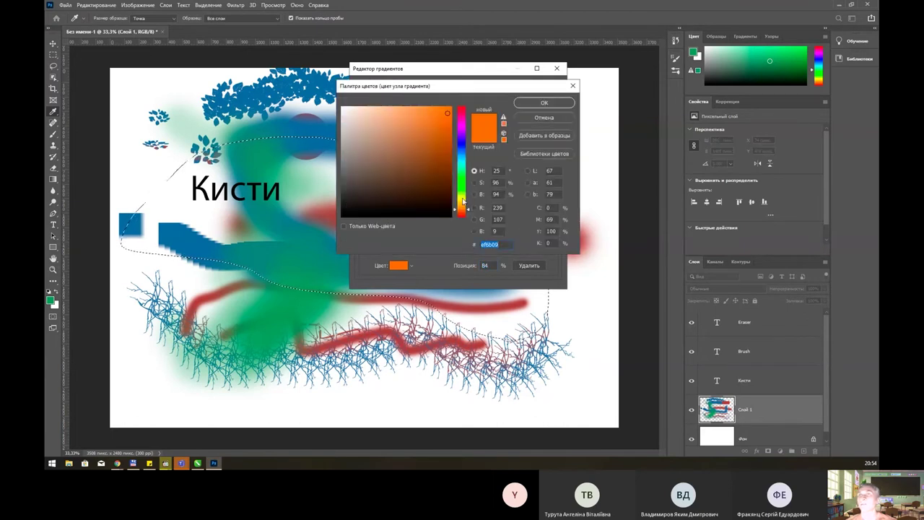
click(464, 197)
click(466, 199)
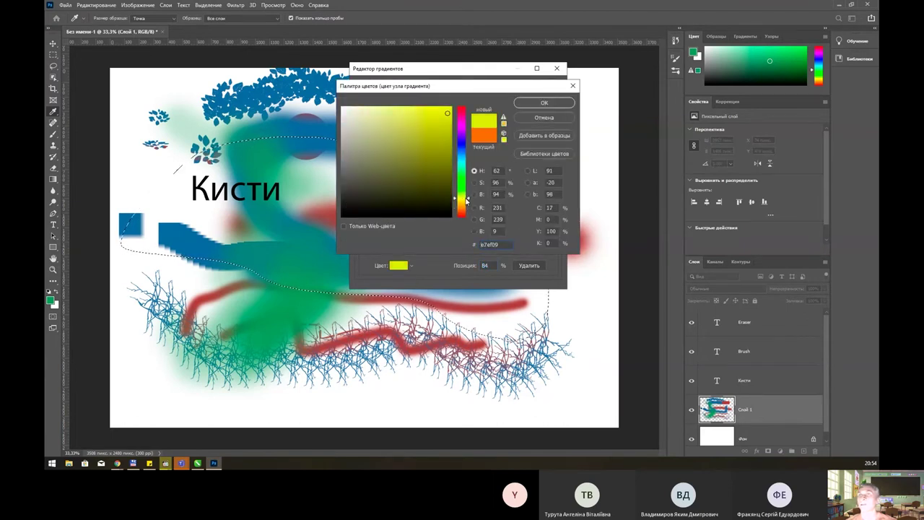
click(442, 109)
click(534, 105)
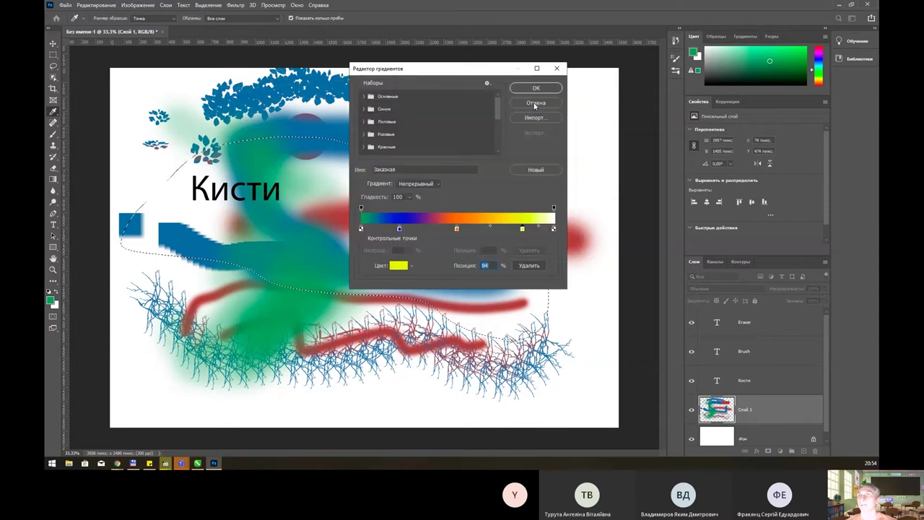
click(534, 89)
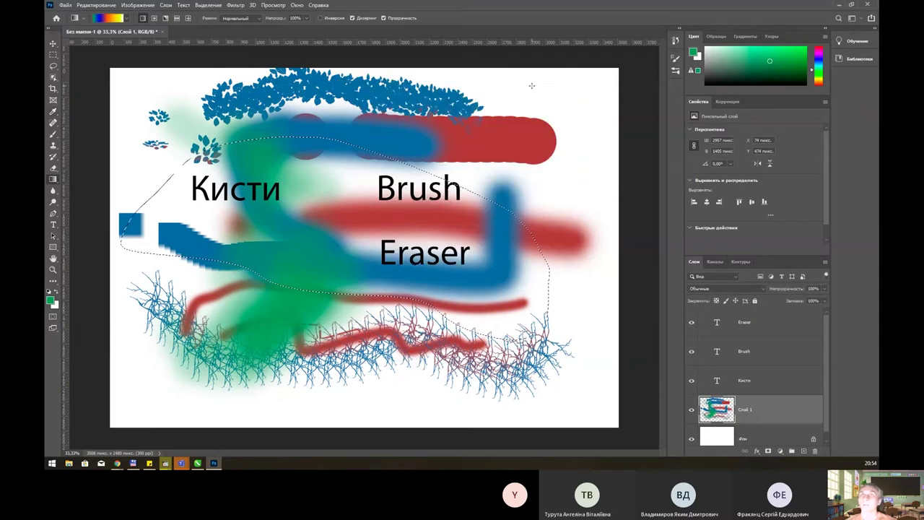
Fill the lasso selection with the new gradient, trying several directions and lengths
drag(180, 165, 124, 235)
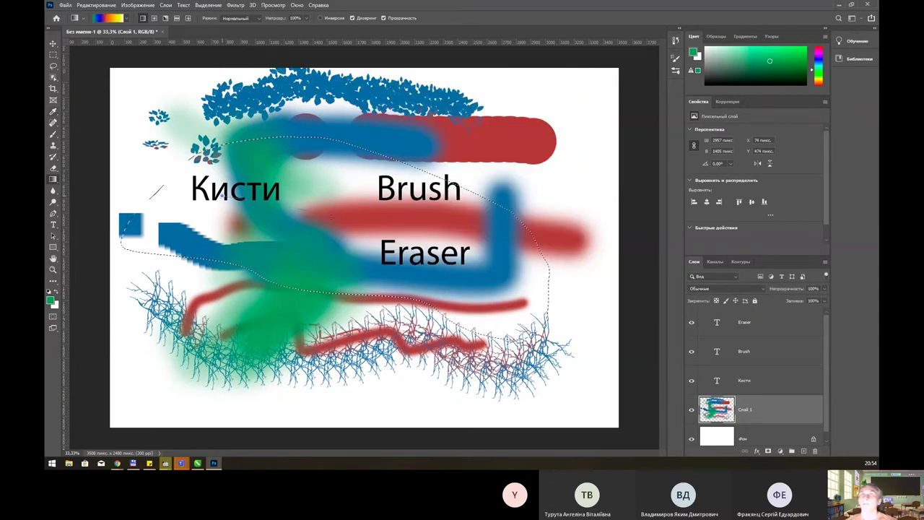
drag(555, 290, 556, 291)
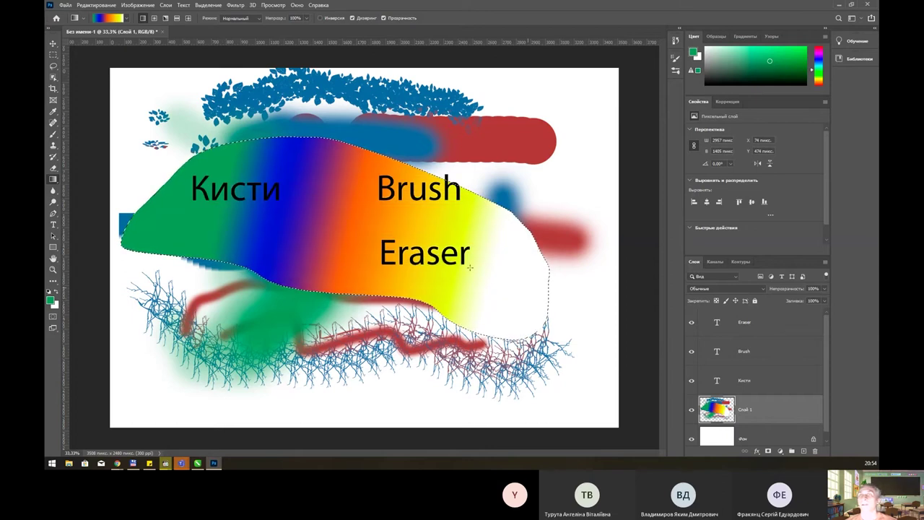
drag(229, 217, 613, 244)
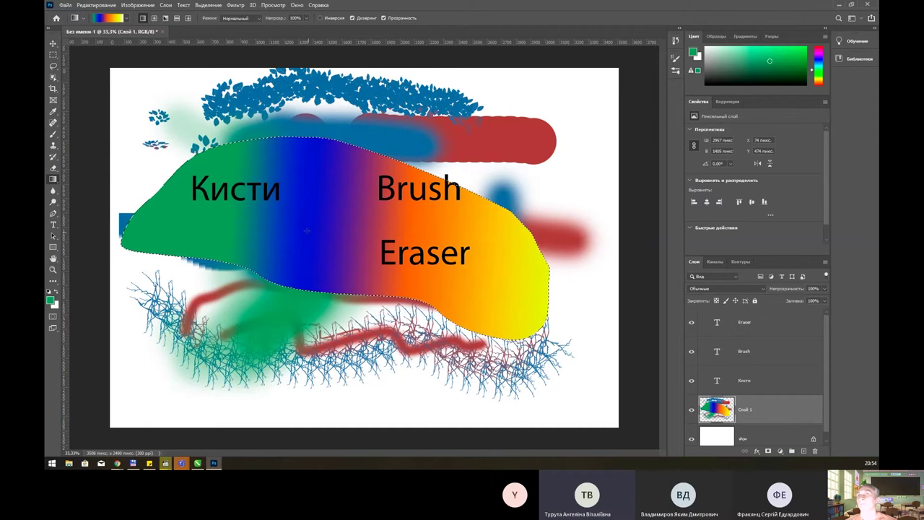
drag(306, 231, 660, 257)
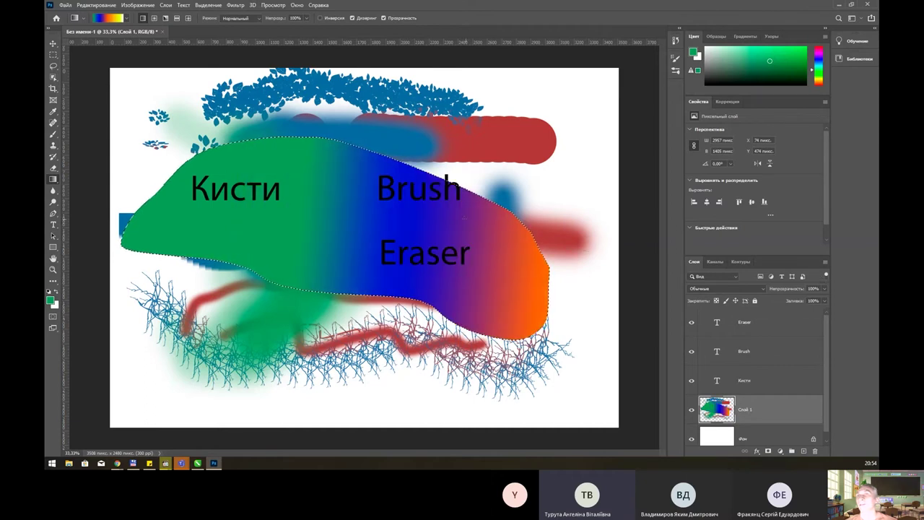
drag(306, 222, 386, 228)
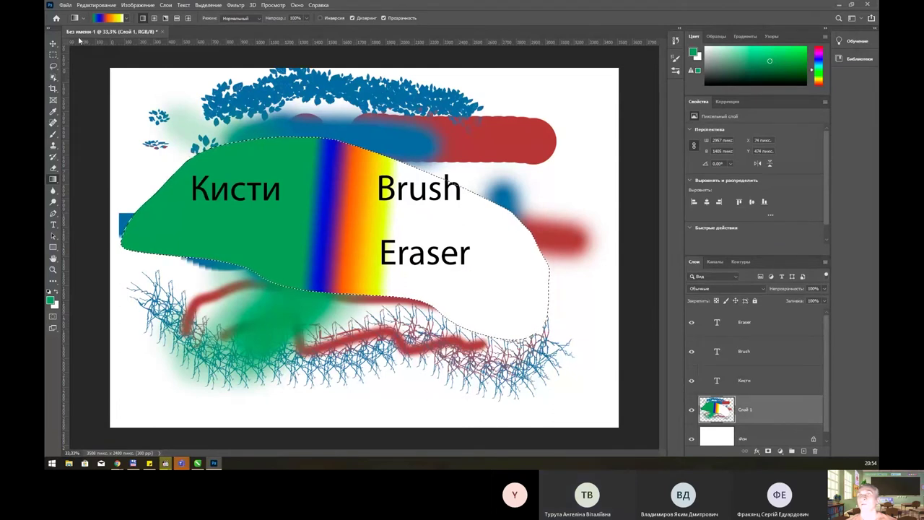
Clear the gradient from the selected area to white and deselect
click(100, 19)
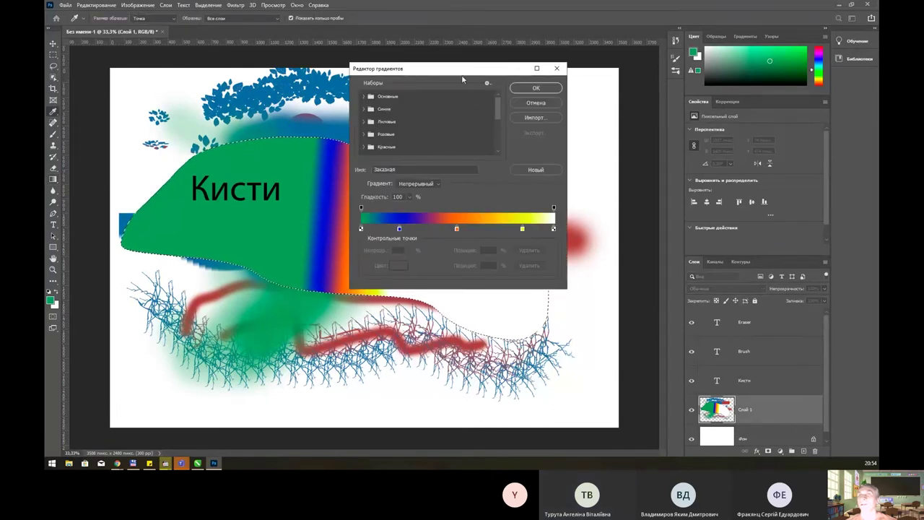
drag(463, 78, 645, 84)
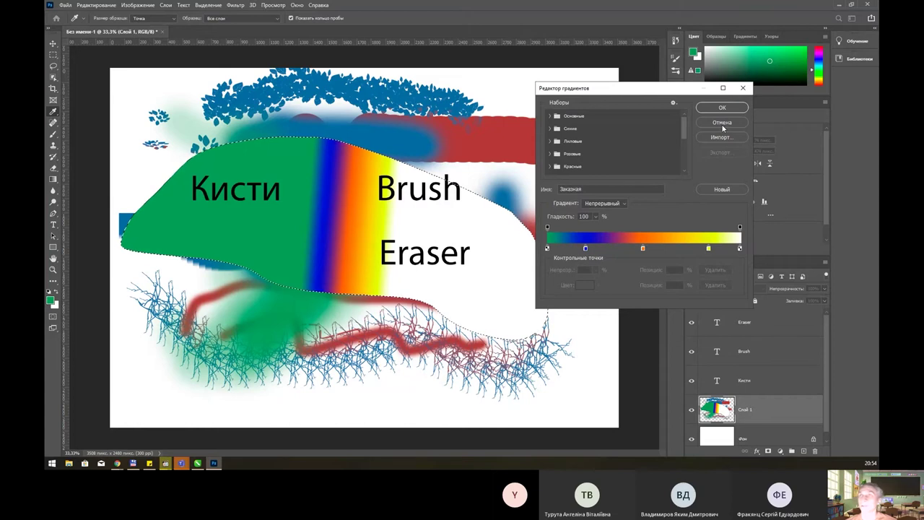
click(724, 123)
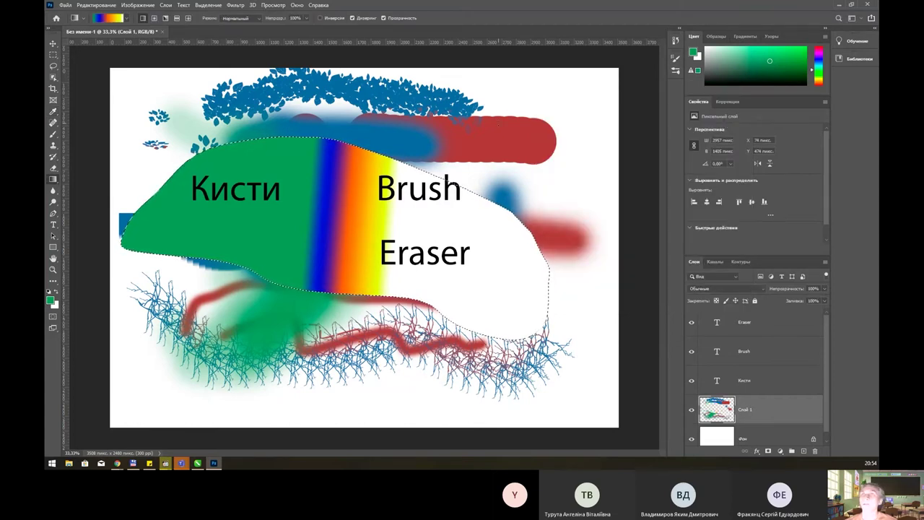
key(Delete)
key(ctrl+d)
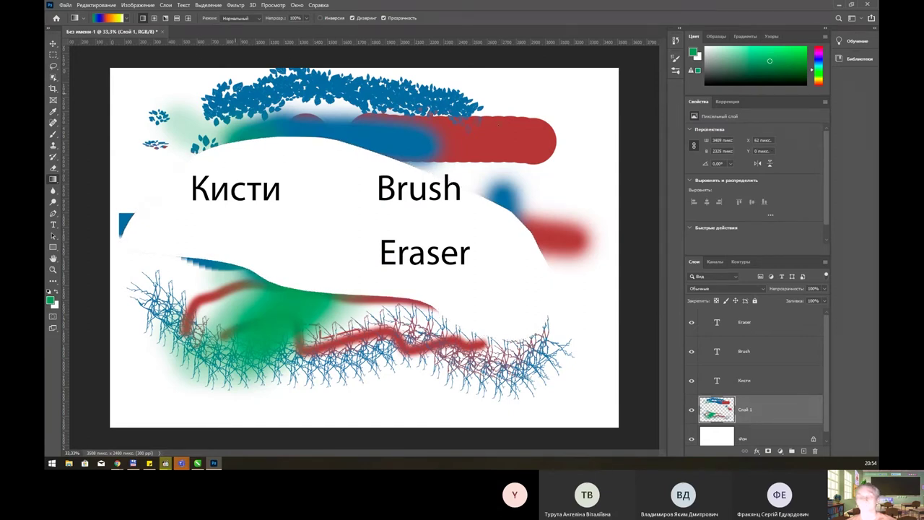
Select the Brush tool and review its presets, tool group, smoothing and symmetry options
key(b)
right_click(250, 166)
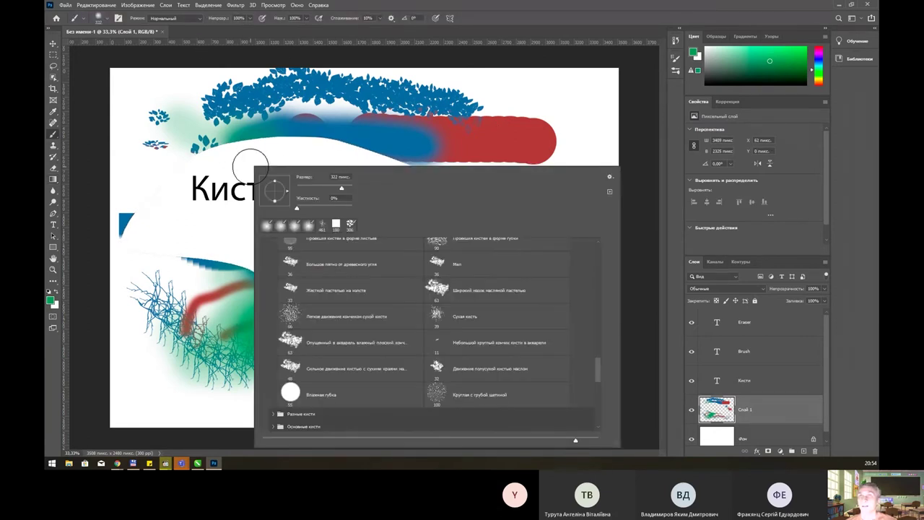
click(57, 136)
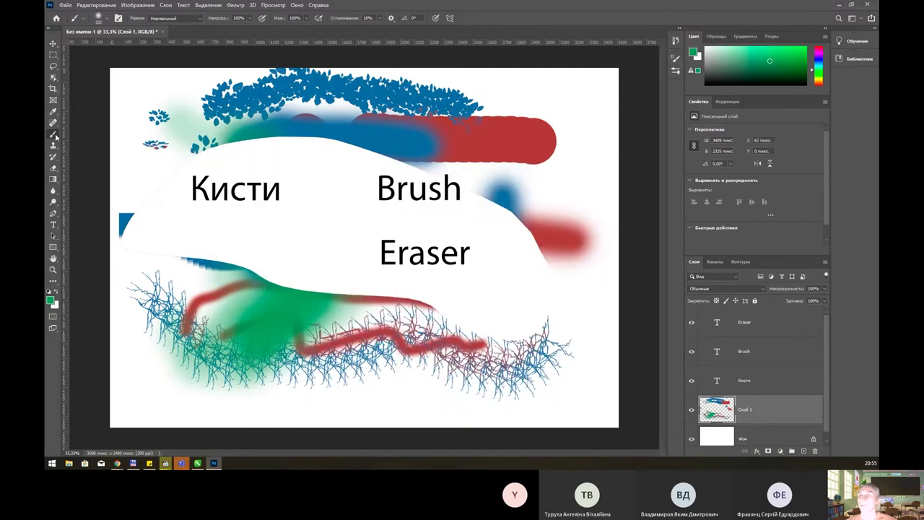
click(57, 136)
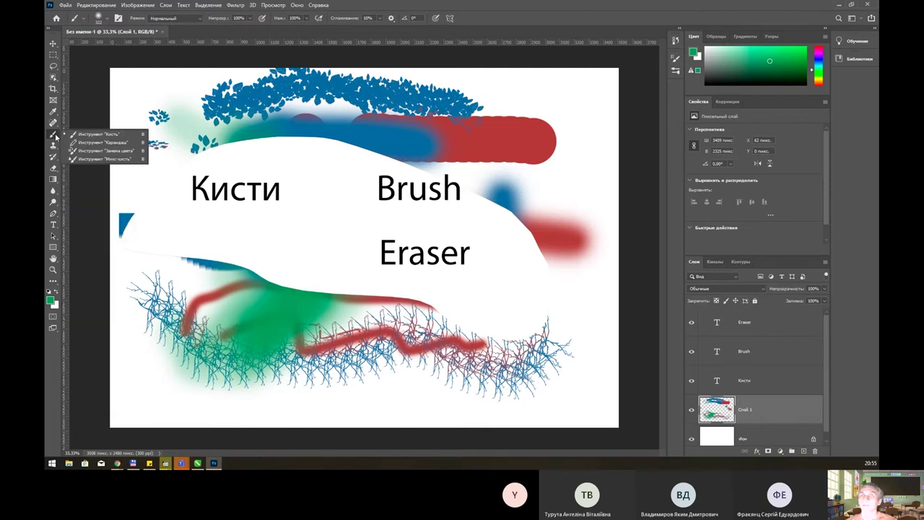
click(392, 19)
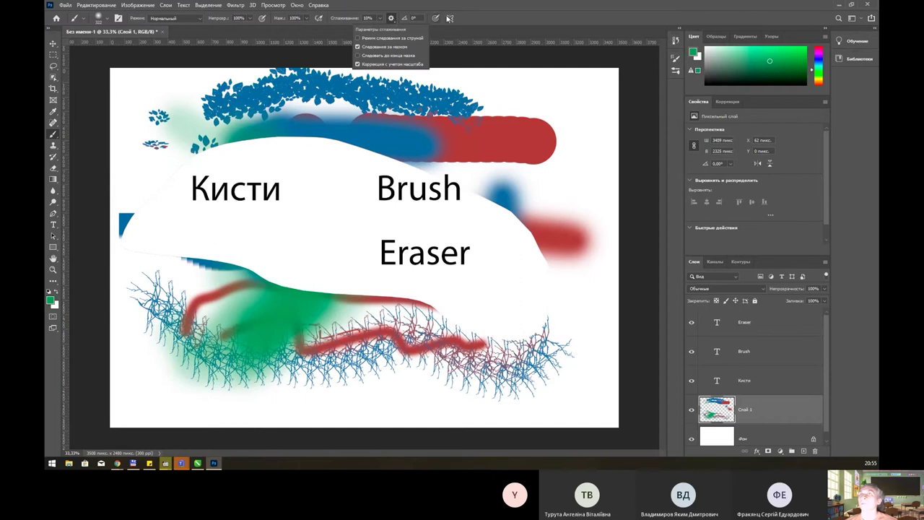
click(449, 18)
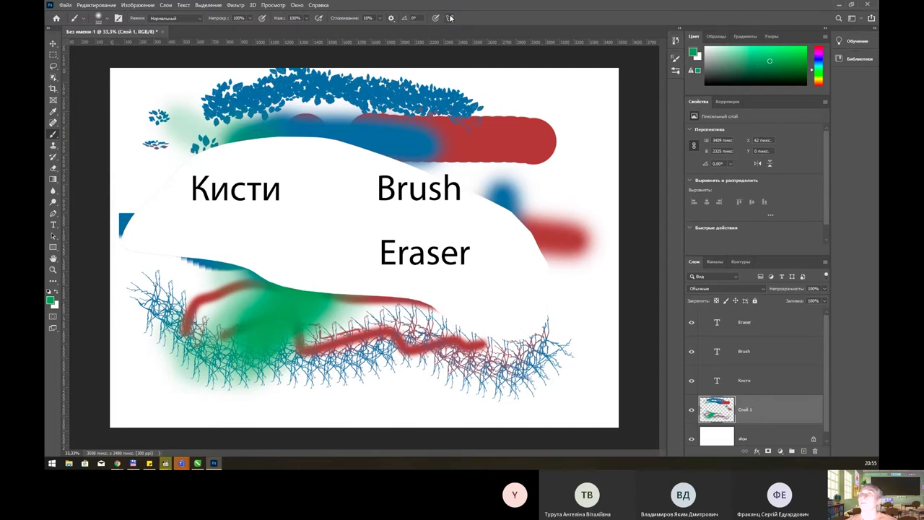
click(450, 18)
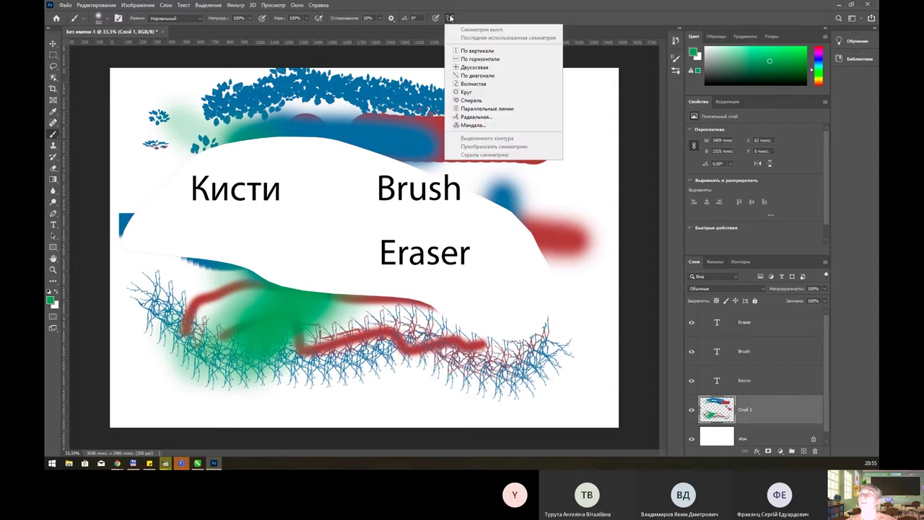
Turn on vertical symmetry tilted about 0.4° and test mirrored green strokes, undoing them
click(476, 51)
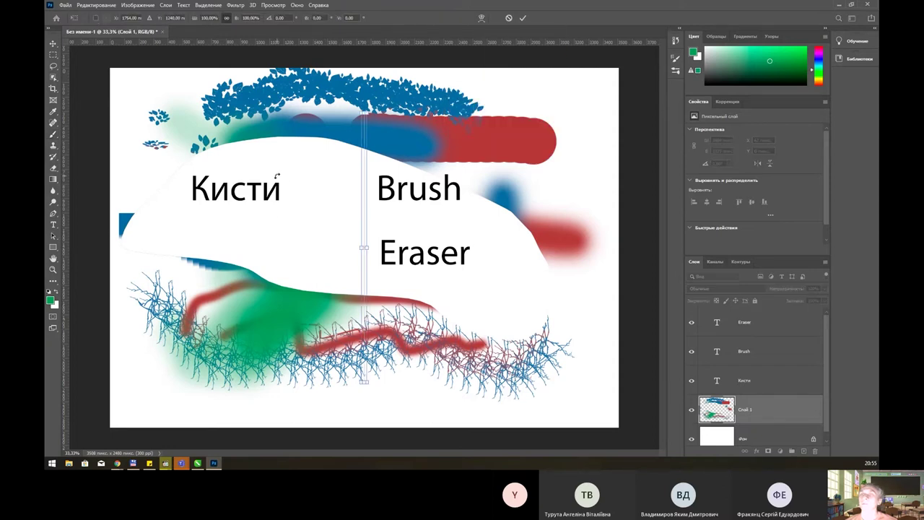
drag(305, 189, 301, 185)
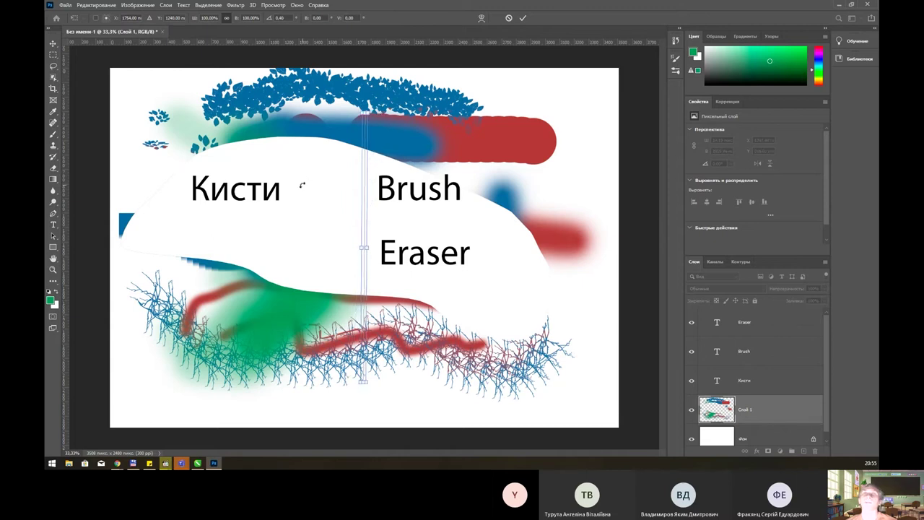
key(Return)
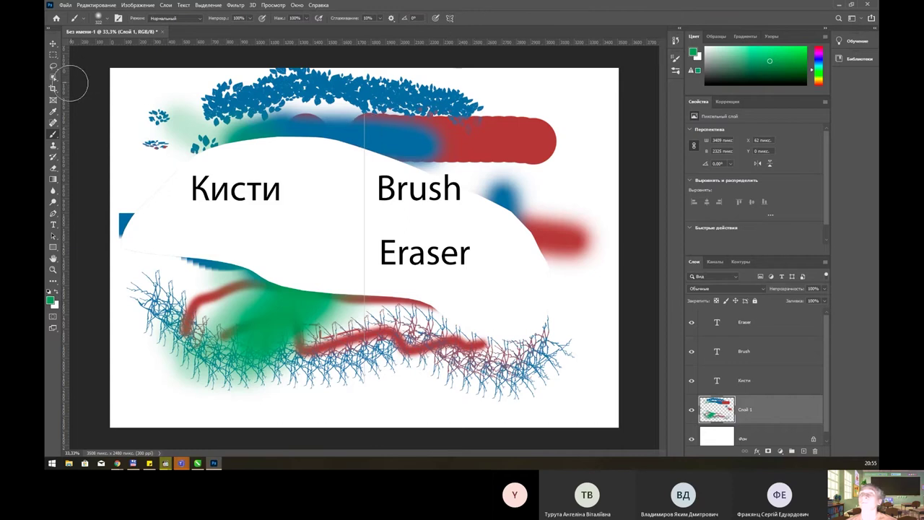
mouse_move(310, 208)
mouse_down()
mouse_move(216, 191)
mouse_move(214, 238)
mouse_move(258, 264)
mouse_move(199, 302)
mouse_move(174, 347)
mouse_move(233, 378)
mouse_move(284, 329)
mouse_move(332, 372)
mouse_up()
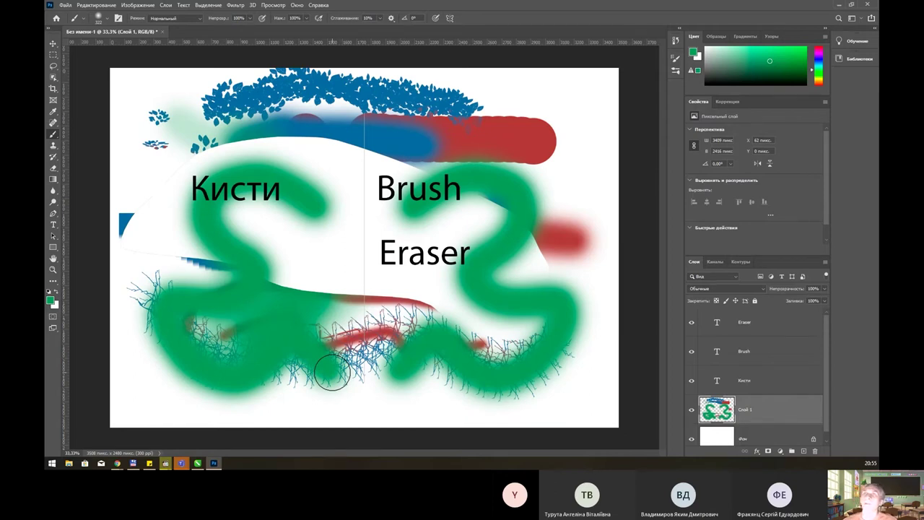
key(ctrl+z)
drag(238, 102, 318, 197)
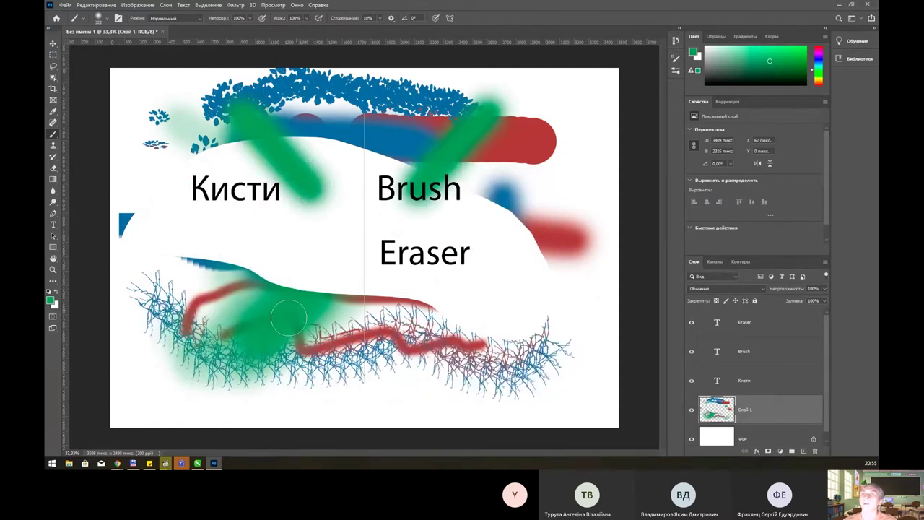
drag(256, 346, 314, 256)
key(ctrl+z)
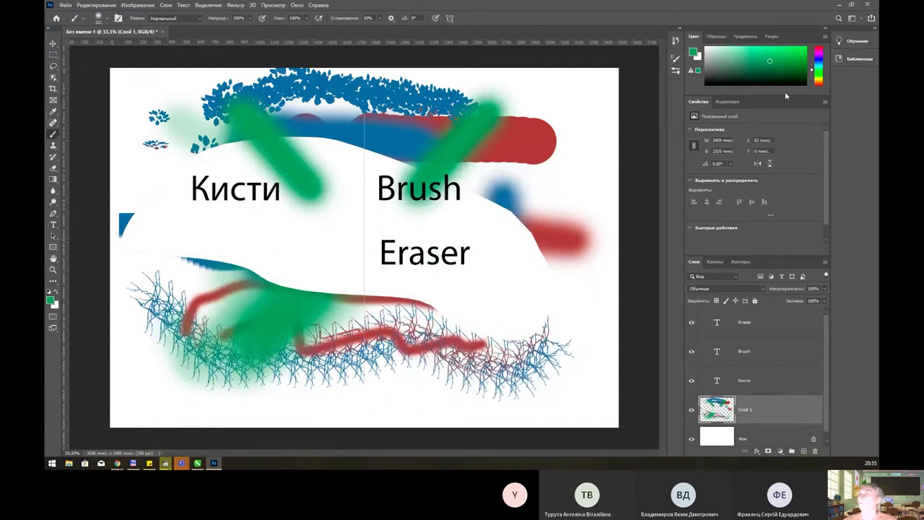
key(ctrl+z)
Paint mirrored orange-red strokes across the top and the Eraser row, undoing the lower ones
drag(819, 78, 819, 82)
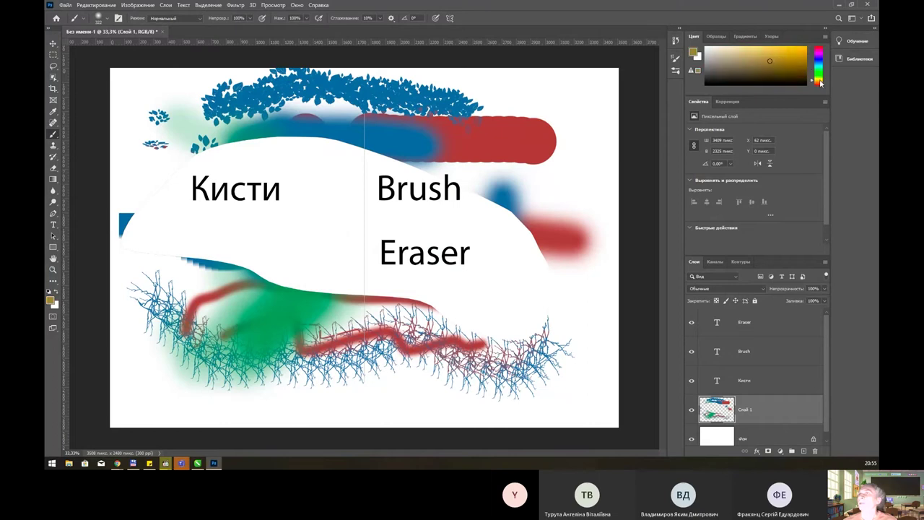
drag(260, 110, 333, 164)
drag(350, 250, 213, 250)
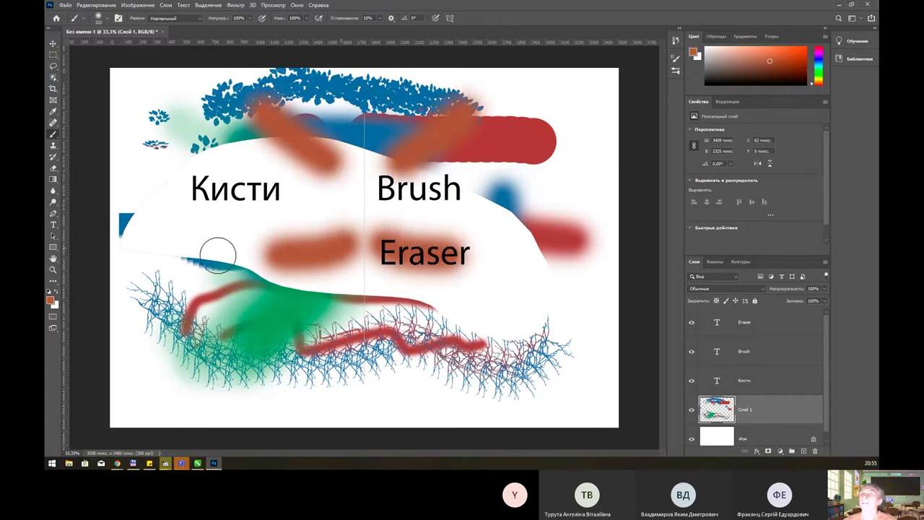
drag(311, 329, 220, 390)
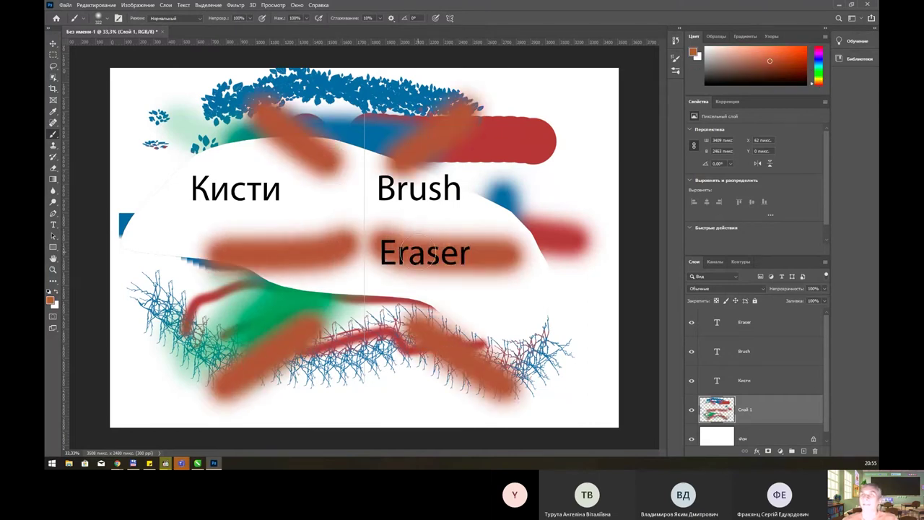
key(ctrl+z)
click(450, 18)
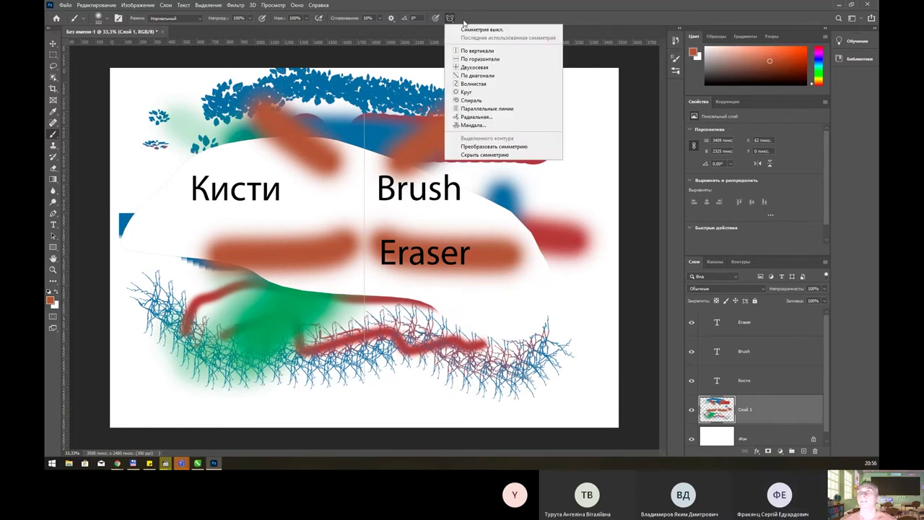
Undo all orange strokes, switch symmetry Off, and show the eraser tool choices
click(467, 19)
drag(148, 134, 200, 148)
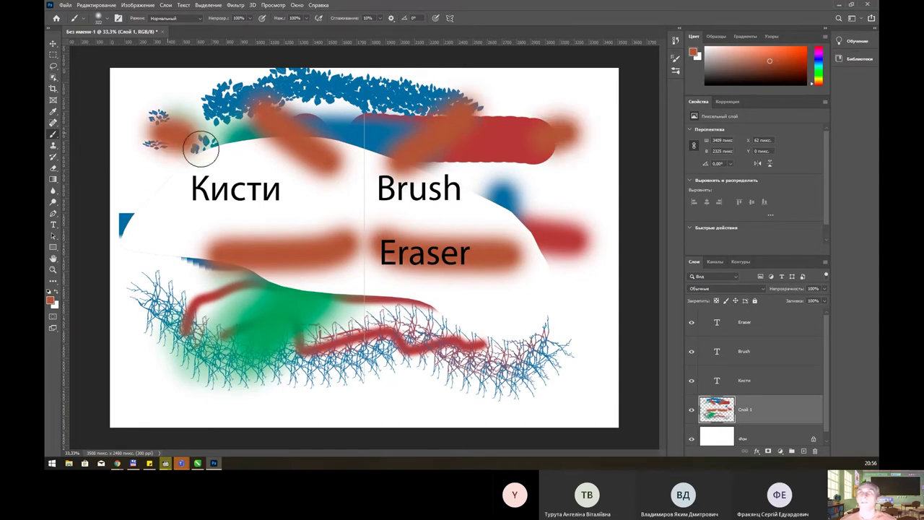
key(ctrl+z)
click(450, 17)
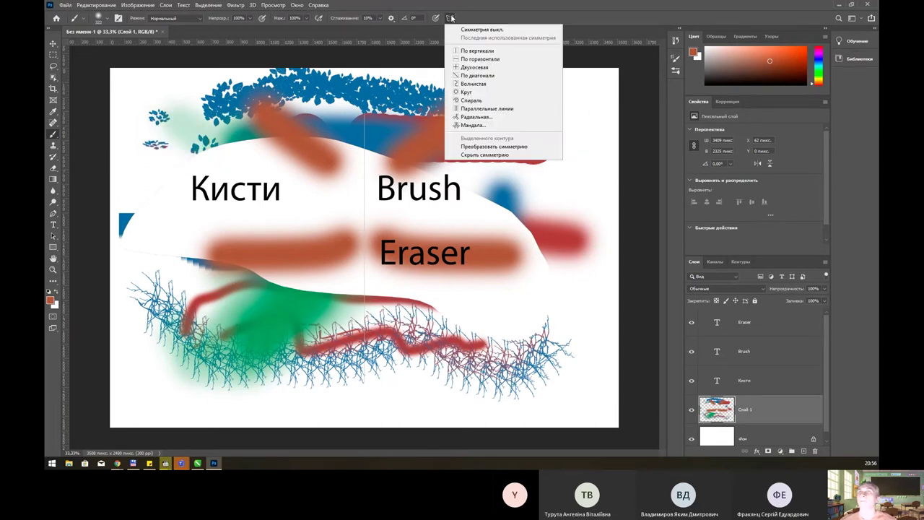
click(482, 29)
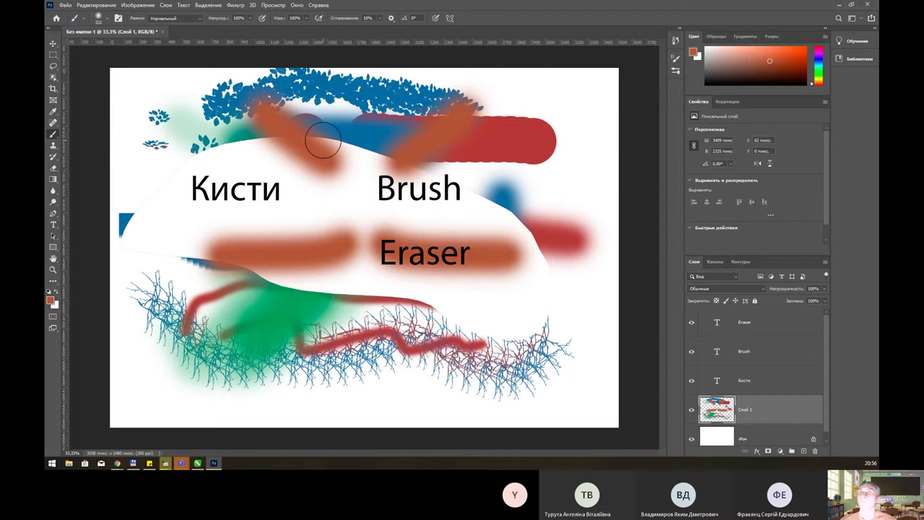
key(ctrl+z)
key(ctrl+z)
key(ctrl+z)
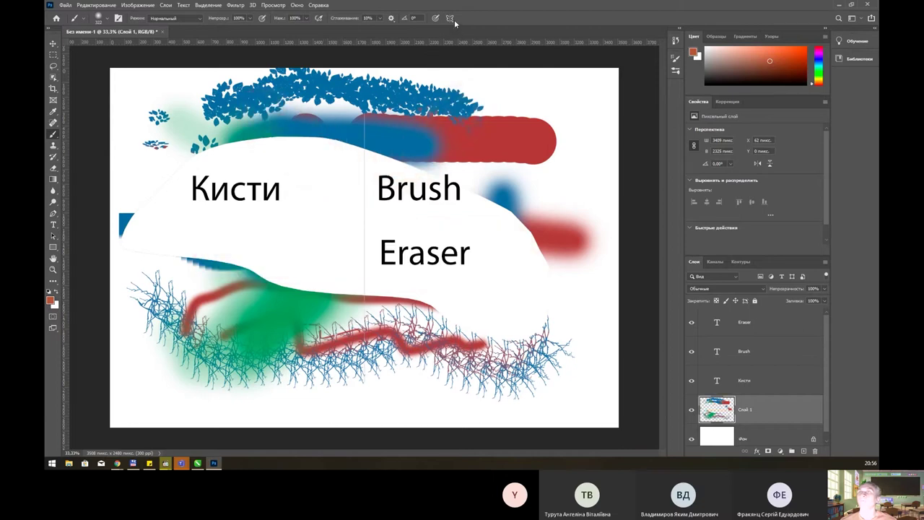
click(450, 17)
click(481, 30)
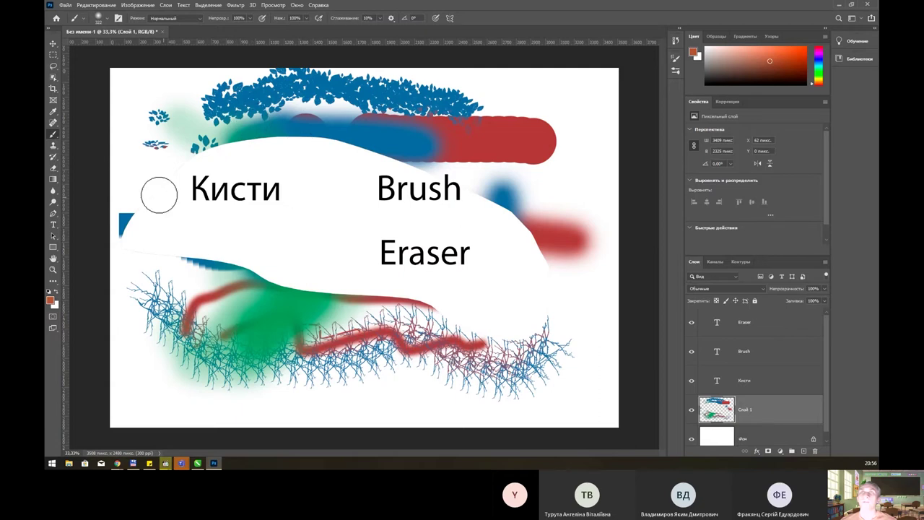
click(55, 169)
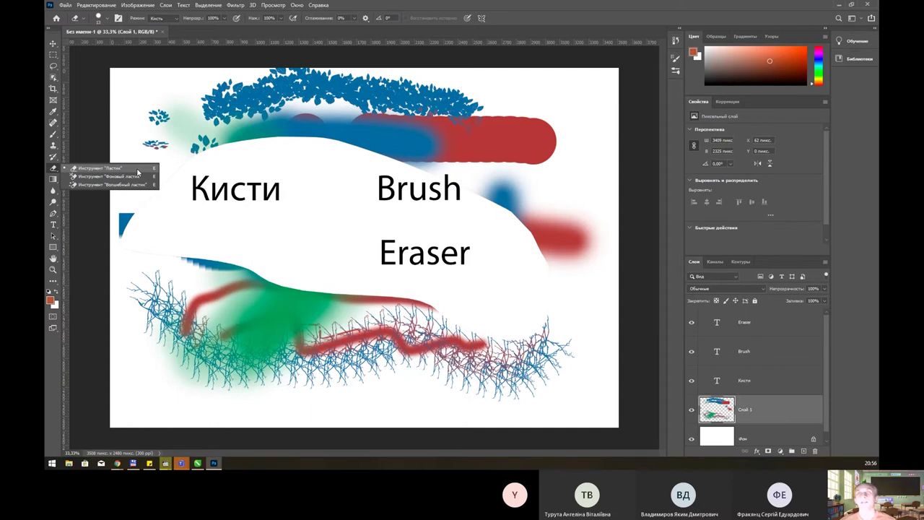
Enlarge the standard Eraser to about 80 px and wipe the red and blue strokes around Brush
click(138, 172)
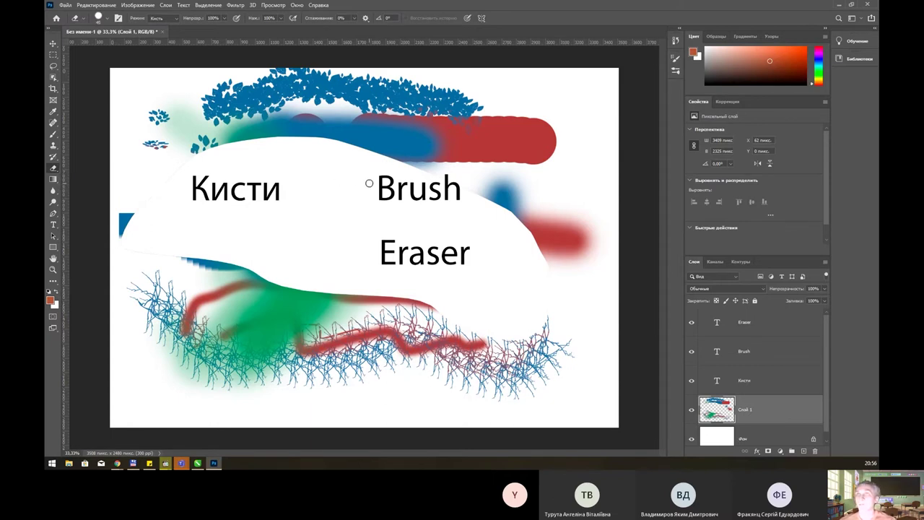
key(bracketright)
key(bracketright)
key(bracketright)
key(bracketright)
key(bracketright)
key(bracketright)
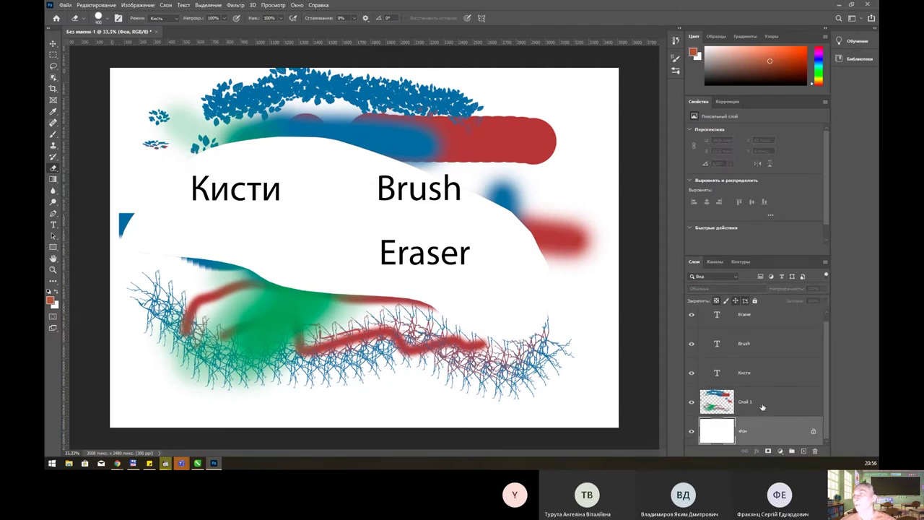
scroll(753, 401, down, 1)
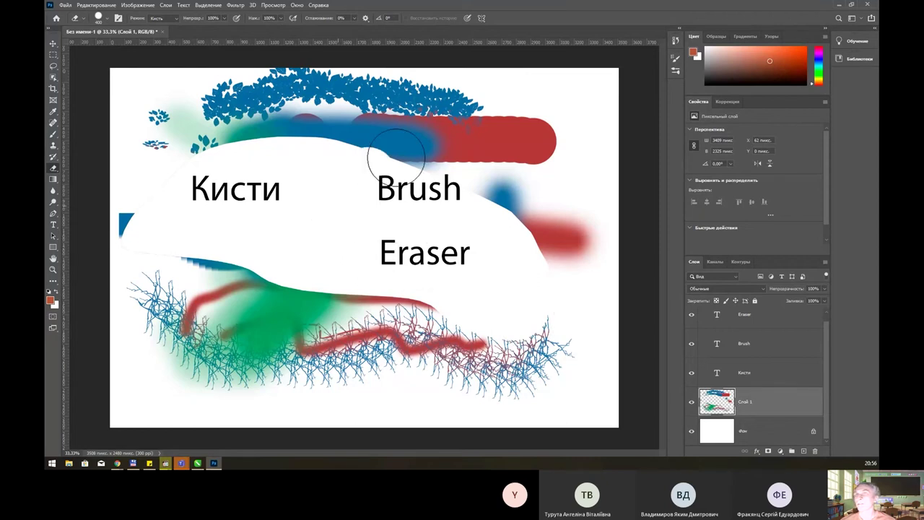
drag(372, 155, 445, 189)
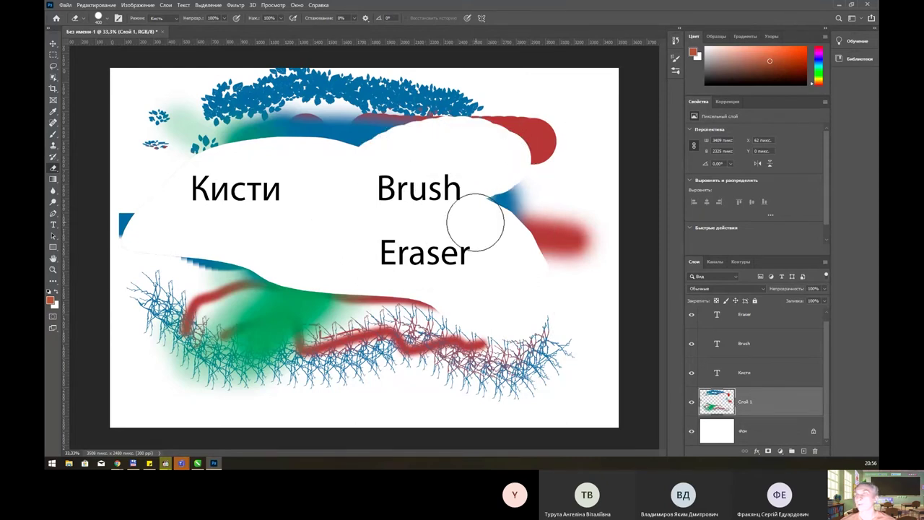
On the Фон layer, erase the brown centre shape, testing with swapped colours
click(758, 429)
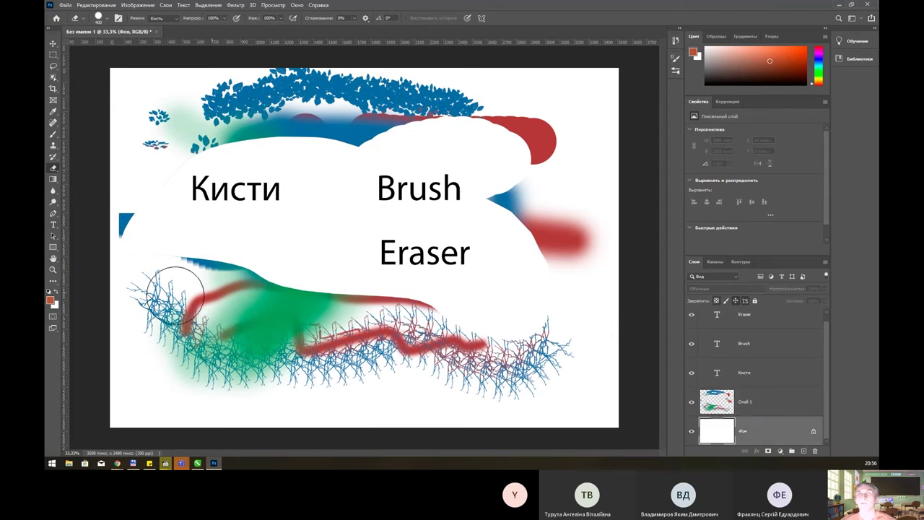
click(58, 293)
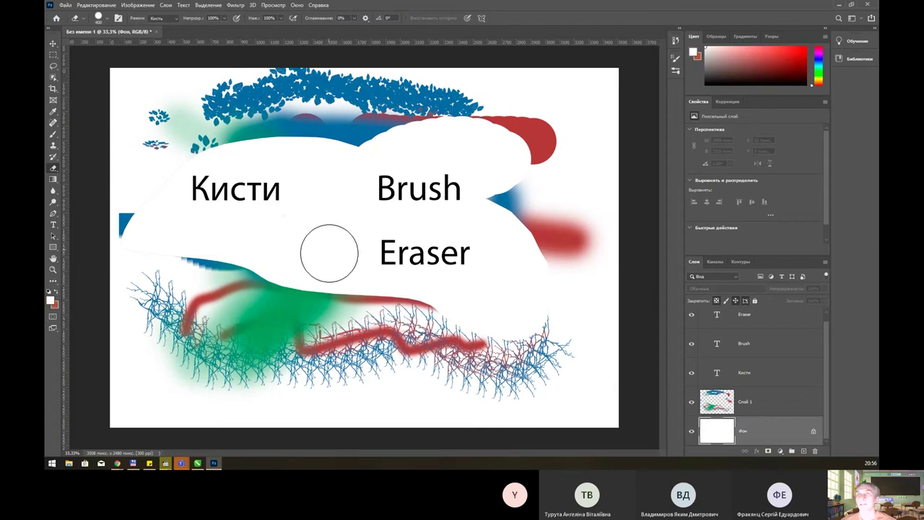
mouse_move(311, 219)
mouse_down()
mouse_move(325, 276)
mouse_move(476, 315)
mouse_up()
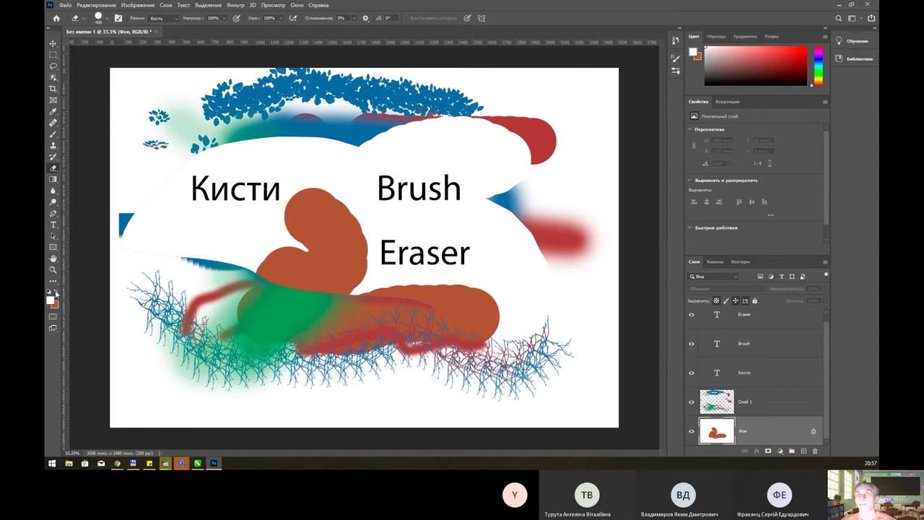
click(56, 292)
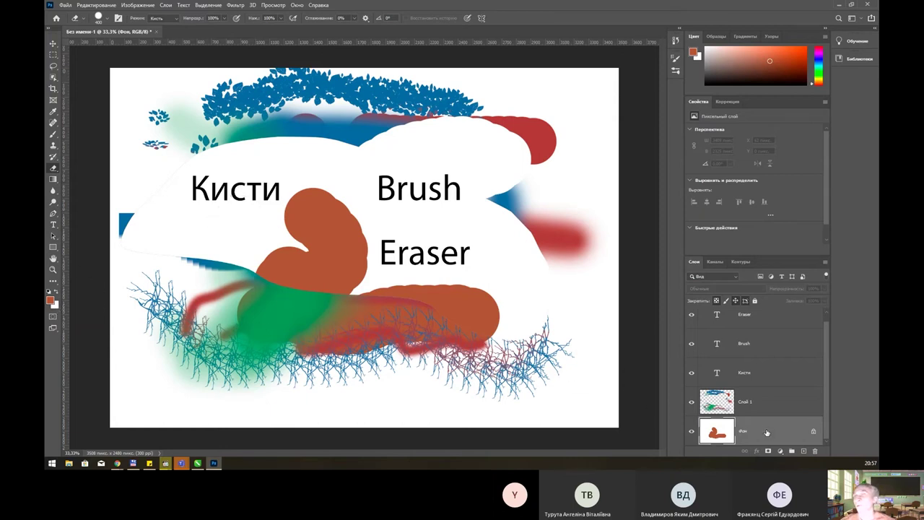
mouse_move(289, 278)
mouse_down()
mouse_move(289, 247)
mouse_move(320, 206)
mouse_move(302, 291)
mouse_move(475, 314)
mouse_up()
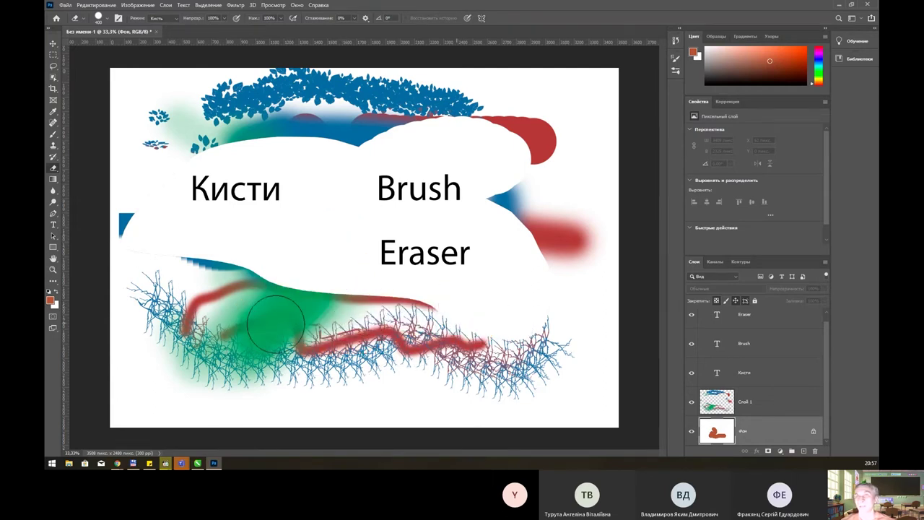
click(56, 305)
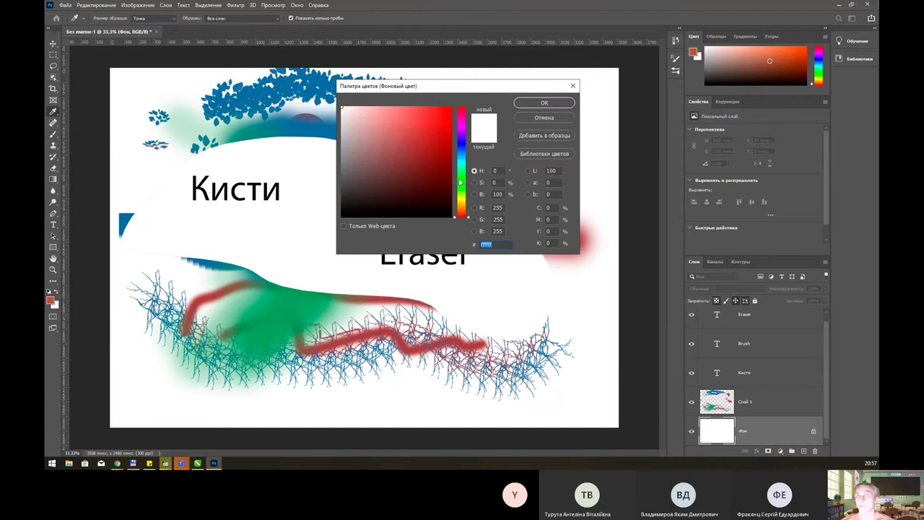
Set the background colour to bright yellow and erase Фон to reveal yellow across the canvas
drag(460, 182, 466, 202)
drag(455, 114, 453, 110)
drag(459, 204, 467, 197)
click(450, 118)
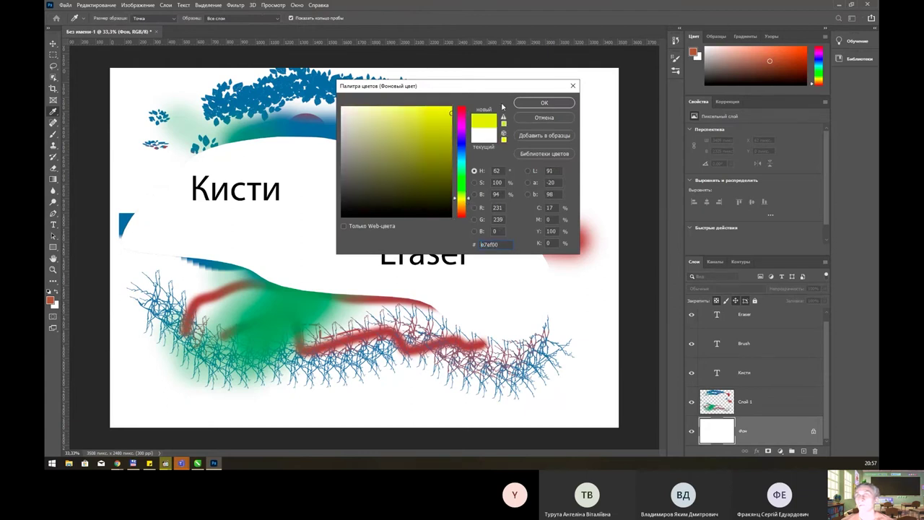
click(544, 102)
drag(339, 241, 433, 397)
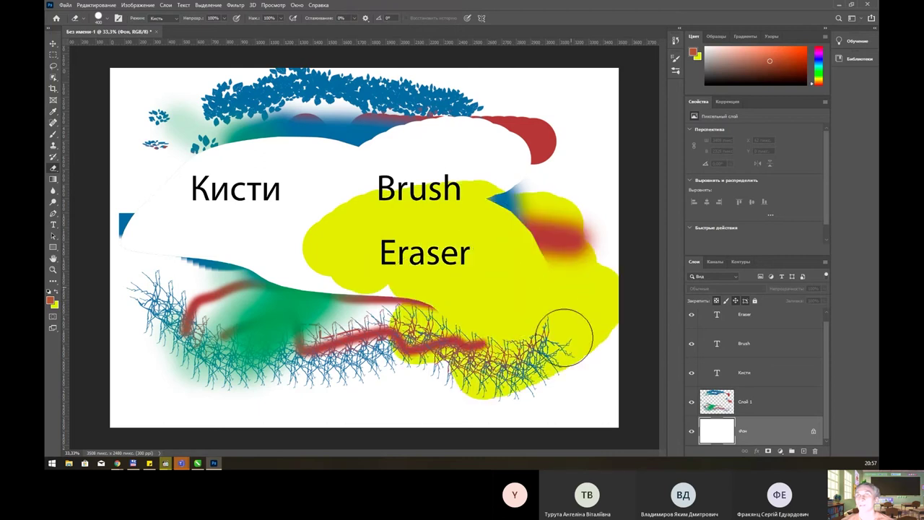
mouse_move(318, 374)
mouse_down()
mouse_move(160, 328)
mouse_move(464, 392)
mouse_move(608, 330)
mouse_move(371, 413)
mouse_move(401, 298)
mouse_up()
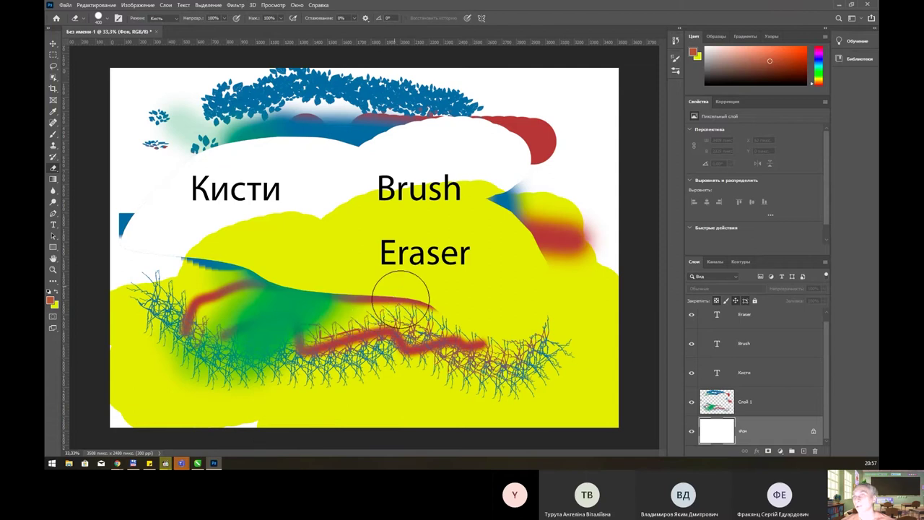
On Слой 1, erase the red blob and patch at the right edge
click(768, 399)
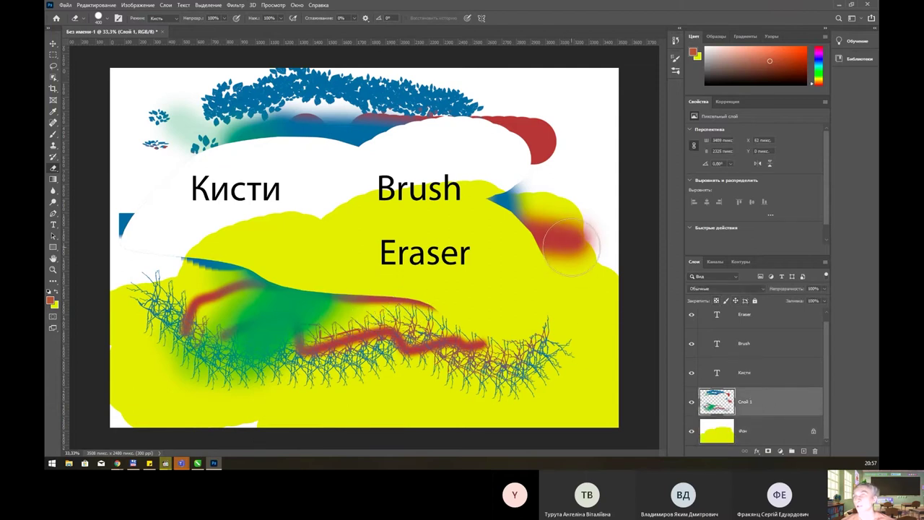
mouse_move(489, 151)
mouse_down()
mouse_move(550, 220)
mouse_move(526, 257)
mouse_up()
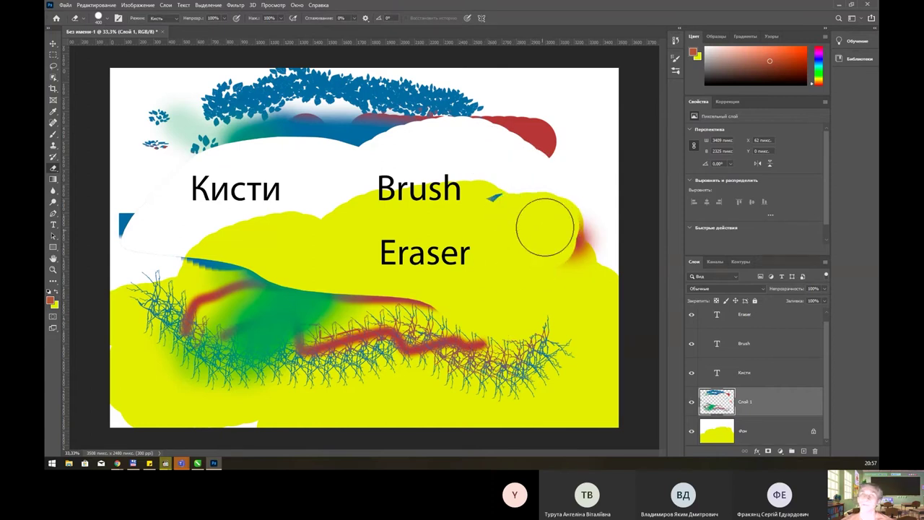
mouse_move(545, 226)
mouse_down()
mouse_move(561, 207)
mouse_move(550, 305)
mouse_move(171, 149)
mouse_up()
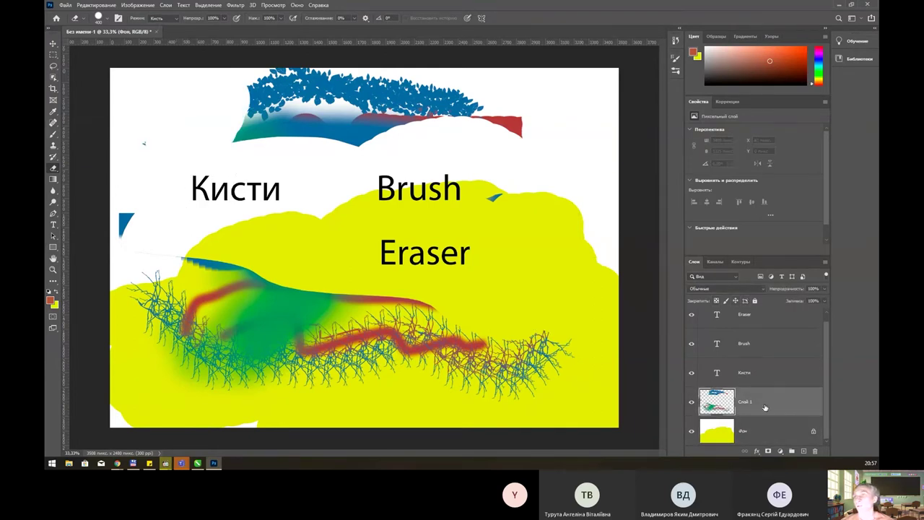
Reset the colours to default black and white and return to the Brush tool
click(49, 291)
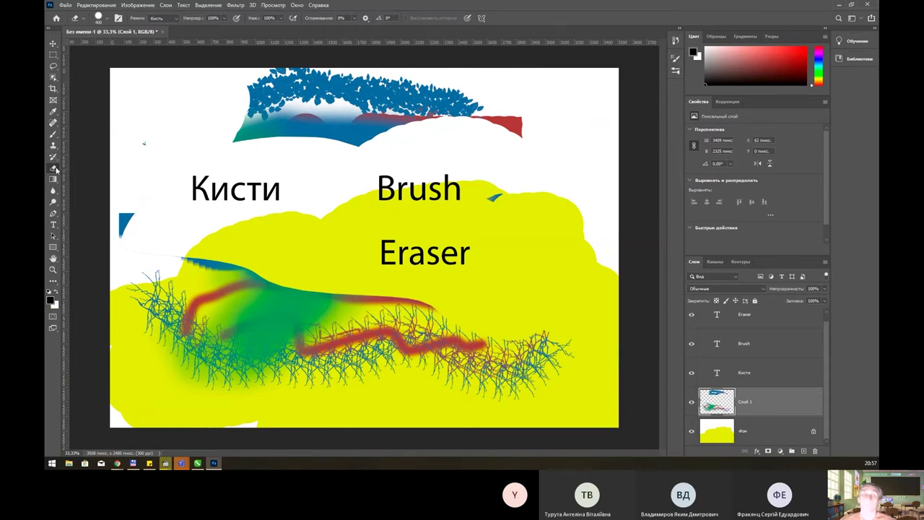
key(b)
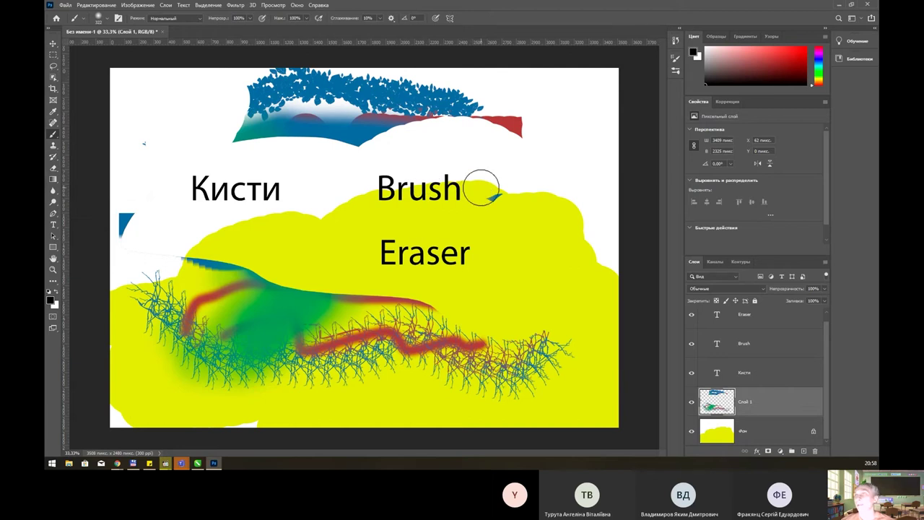
click(296, 6)
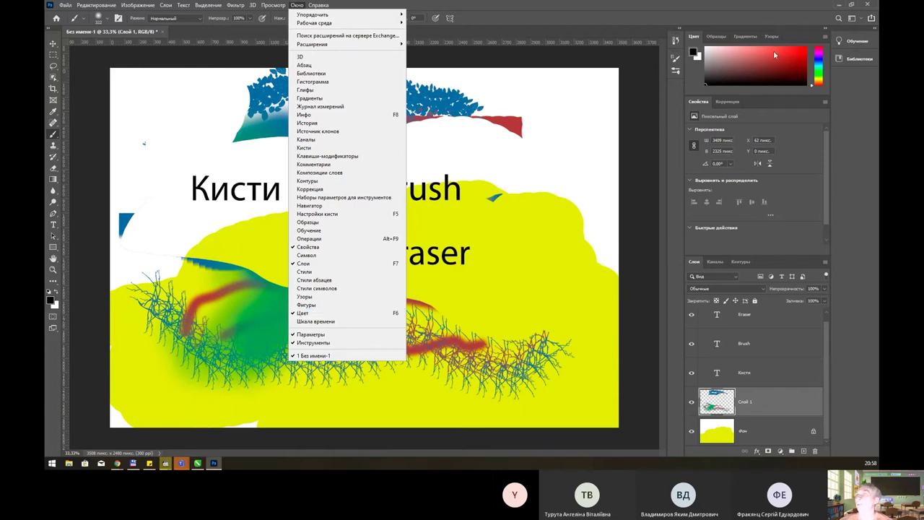
click(727, 38)
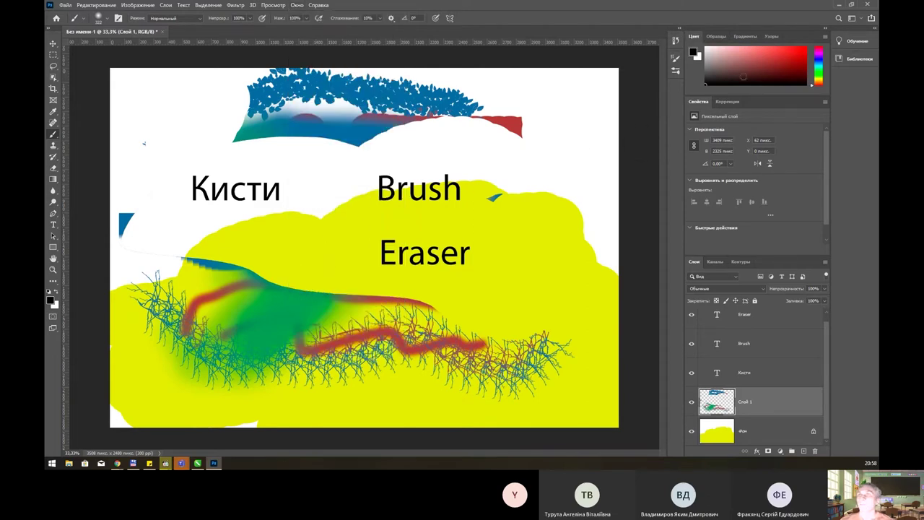
Try red, green and cyan in the Color panel spectrum, settling on teal 2dad89 in the foreground Color Picker
drag(744, 78, 820, 70)
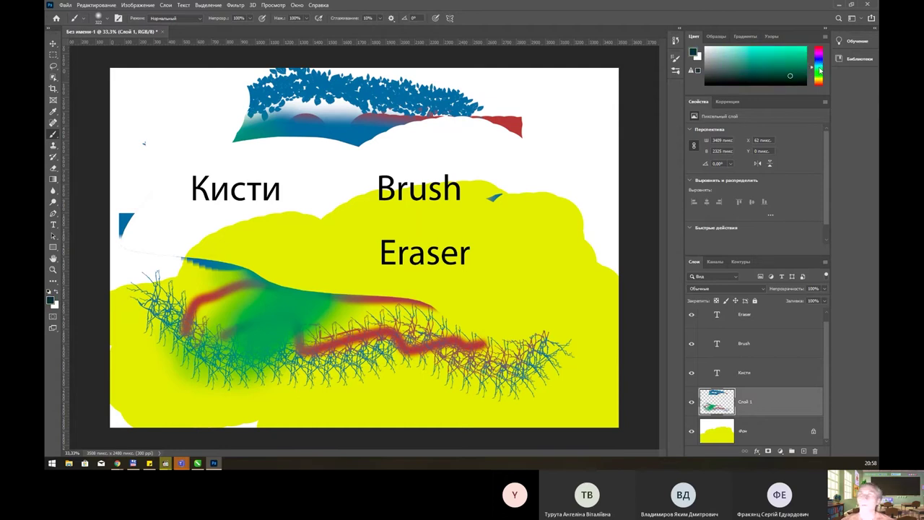
drag(820, 70, 818, 78)
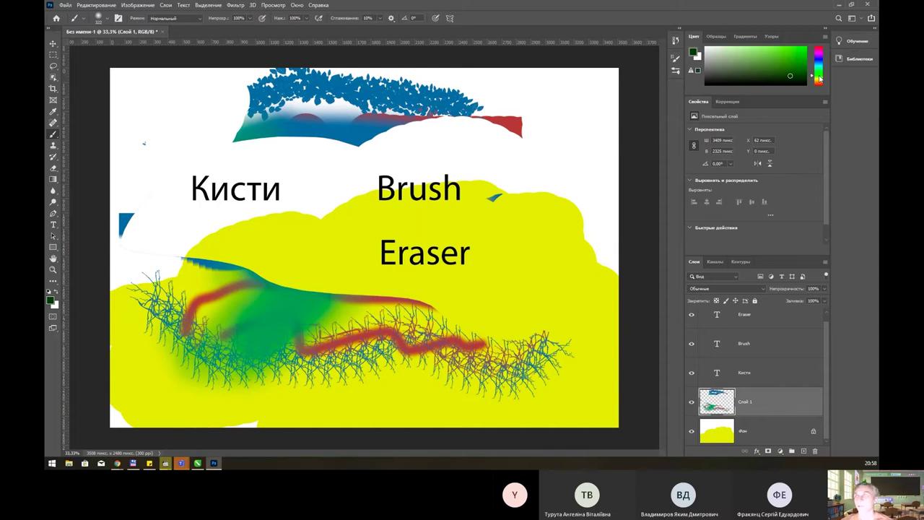
drag(818, 78, 819, 77)
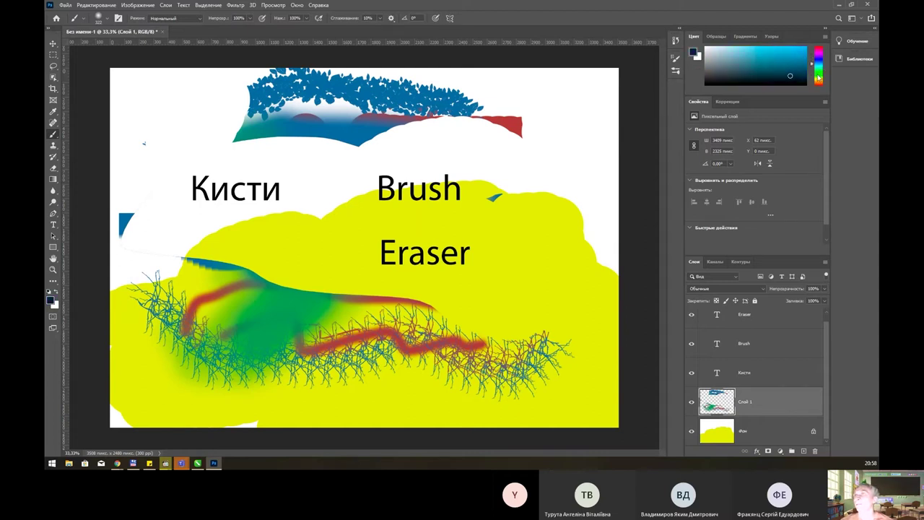
click(819, 75)
click(785, 52)
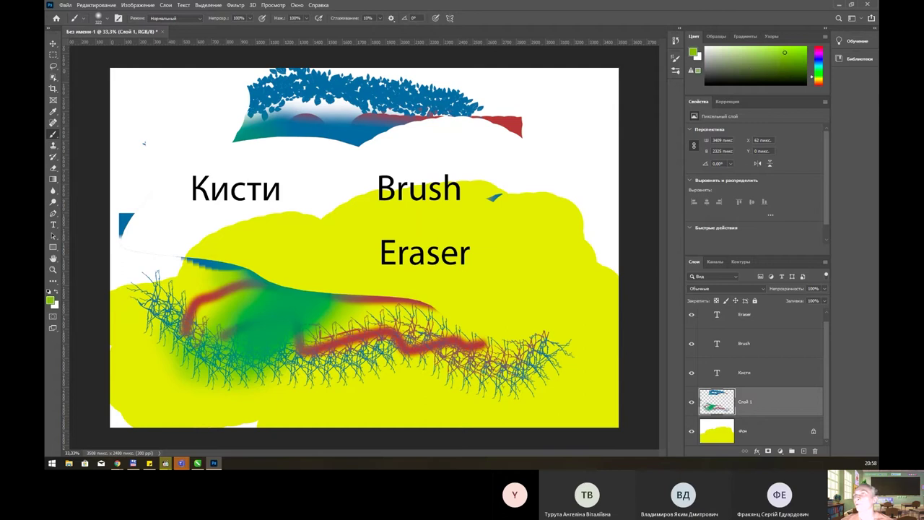
drag(785, 52, 780, 60)
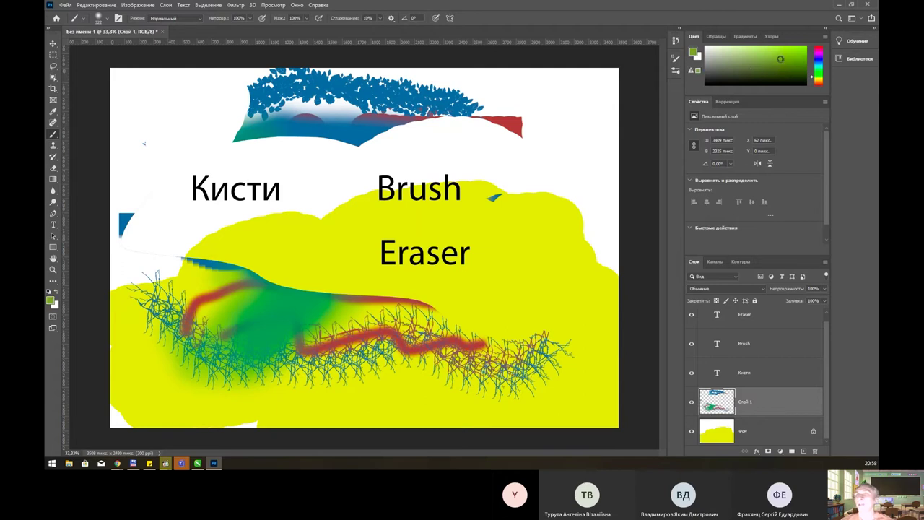
click(816, 70)
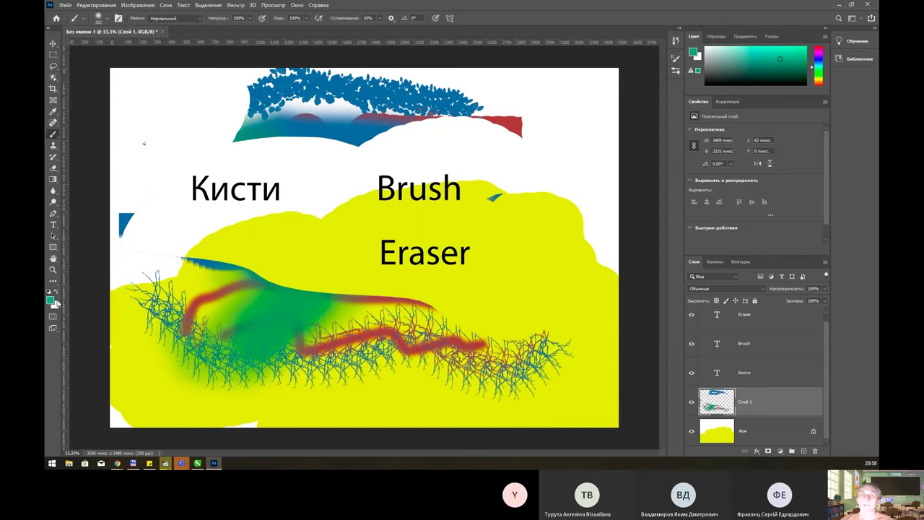
click(50, 301)
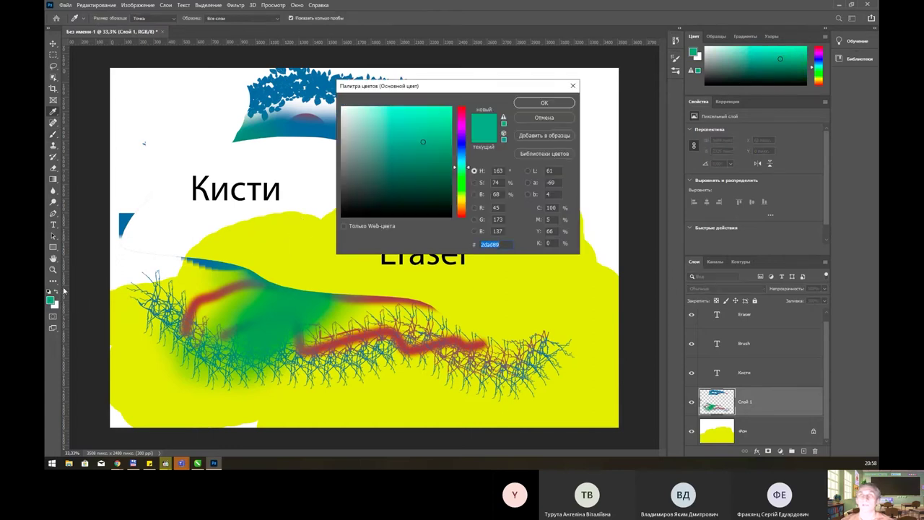
Pick a brighter teal and inspect its HSB, RGB and CMYK values, viewing the field by red channel
drag(467, 90, 418, 113)
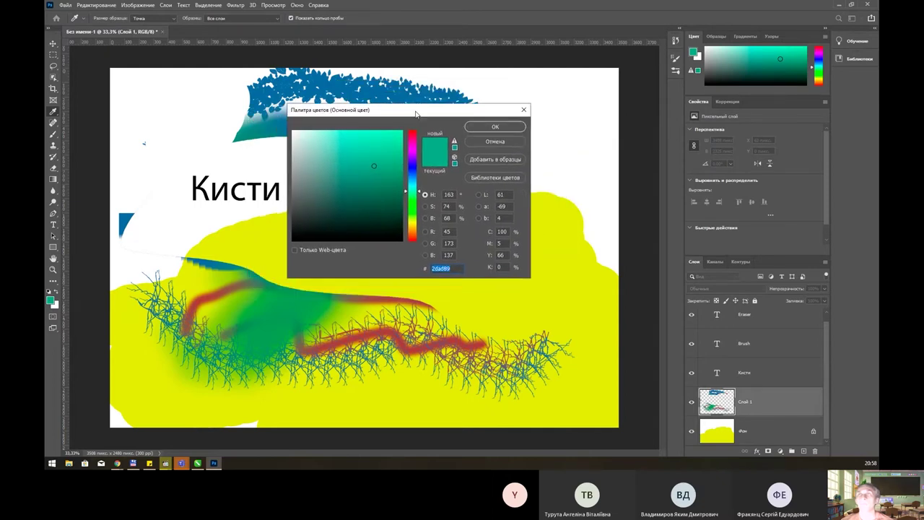
drag(389, 148, 382, 145)
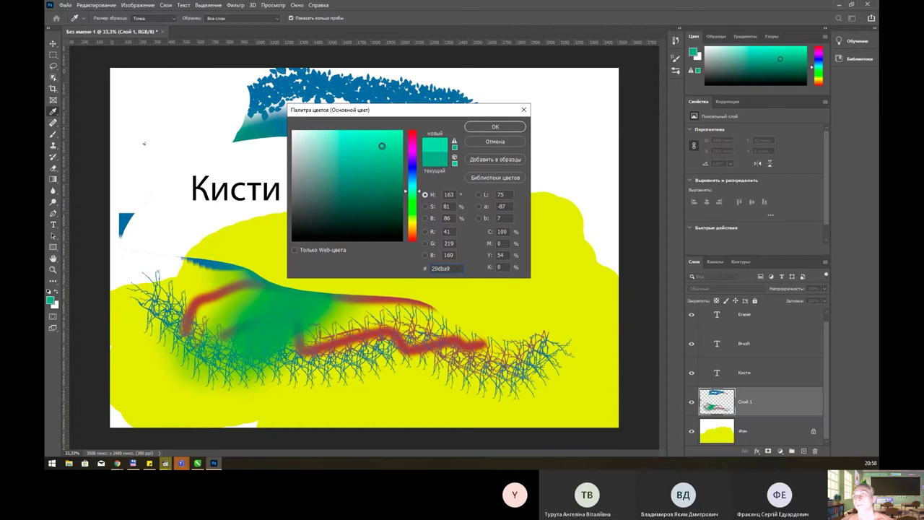
click(446, 206)
click(448, 218)
click(446, 231)
click(424, 231)
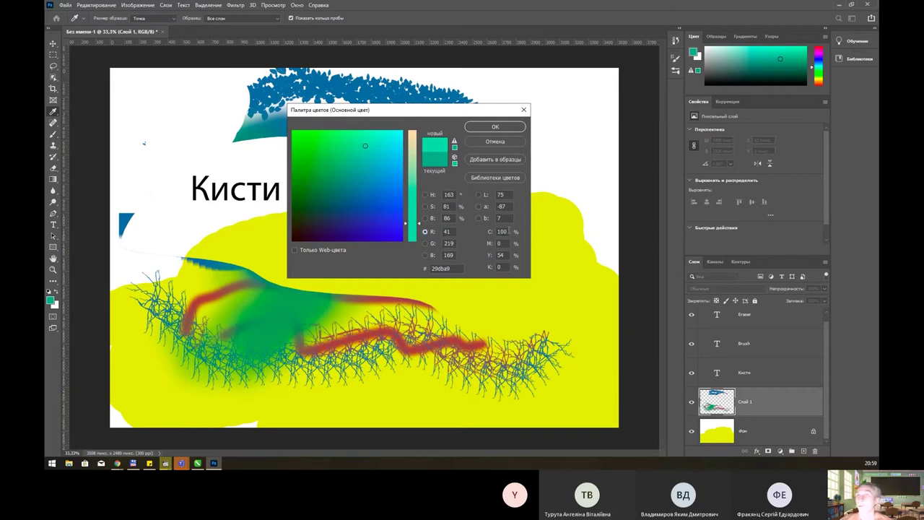
double_click(502, 232)
key(Tab)
key(Tab)
key(Tab)
key(Tab)
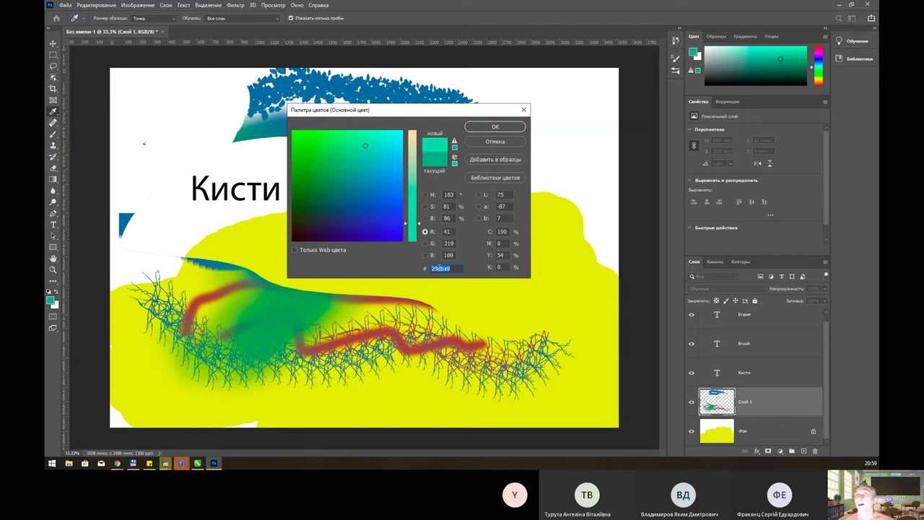
Try a tan web-safe colour with Only Web Colors, then disable it and pick lilac c2a5c1
click(318, 250)
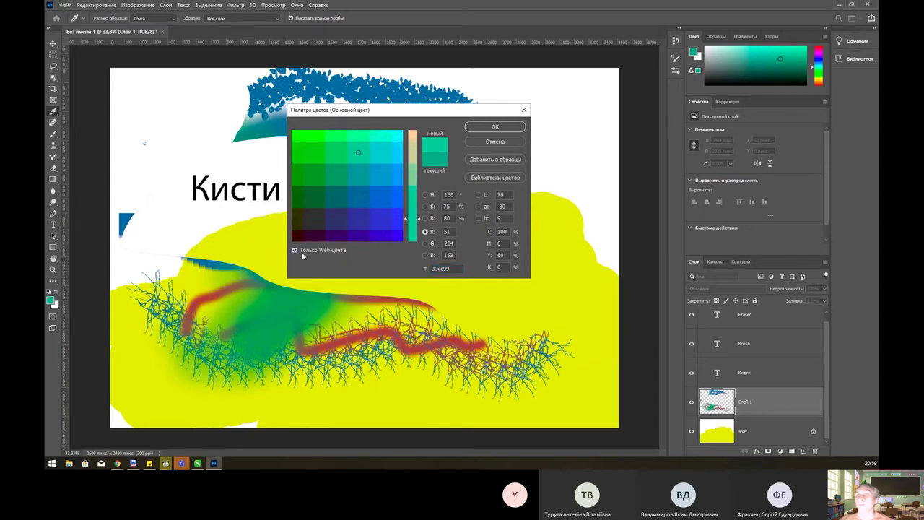
drag(409, 204, 410, 169)
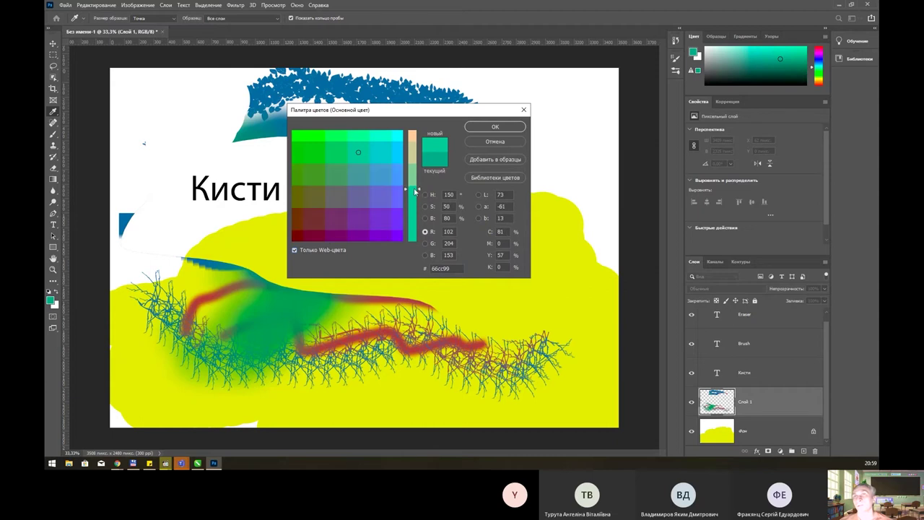
drag(355, 202, 333, 182)
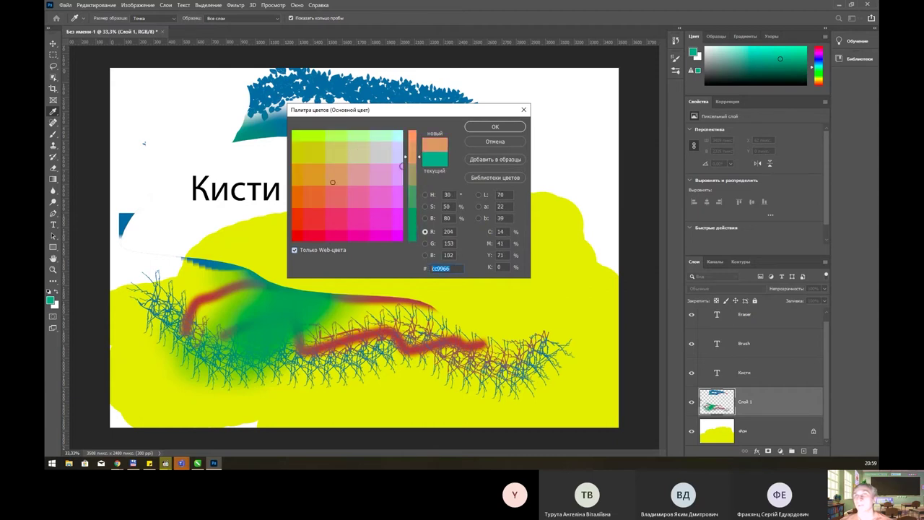
click(310, 252)
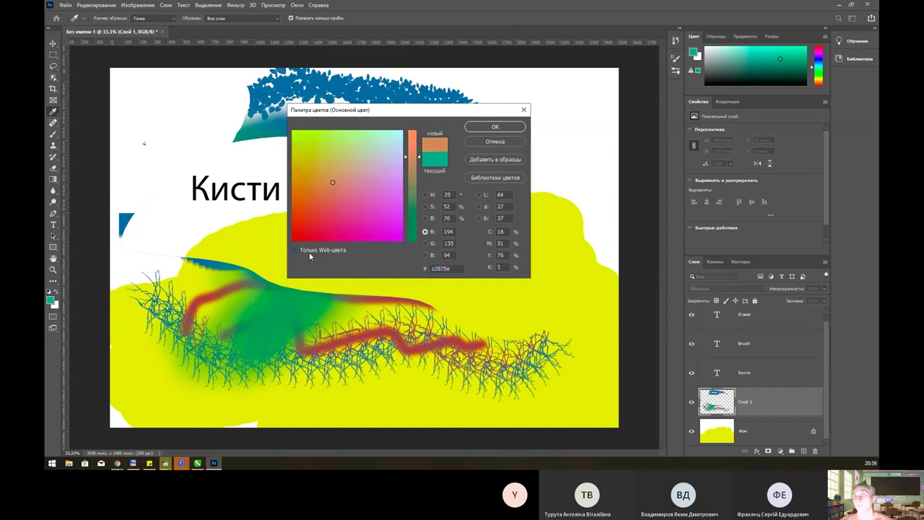
click(377, 163)
drag(376, 163, 375, 169)
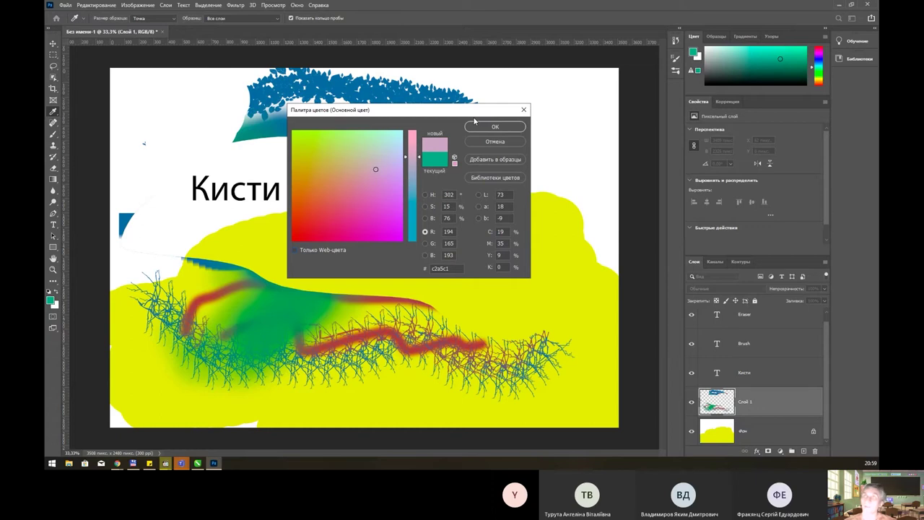
Show the PANTONE+ Solid Coated book in the Color Libraries dialog
drag(474, 114, 479, 130)
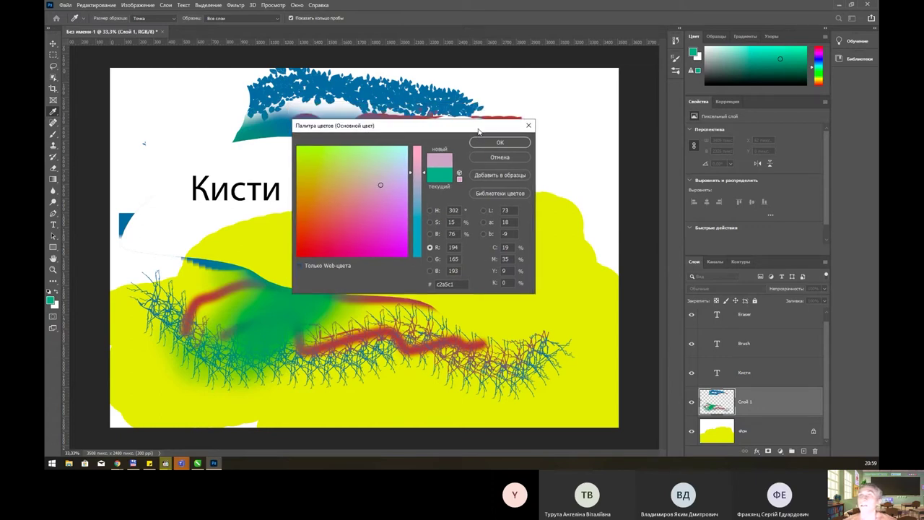
key(Escape)
key(b)
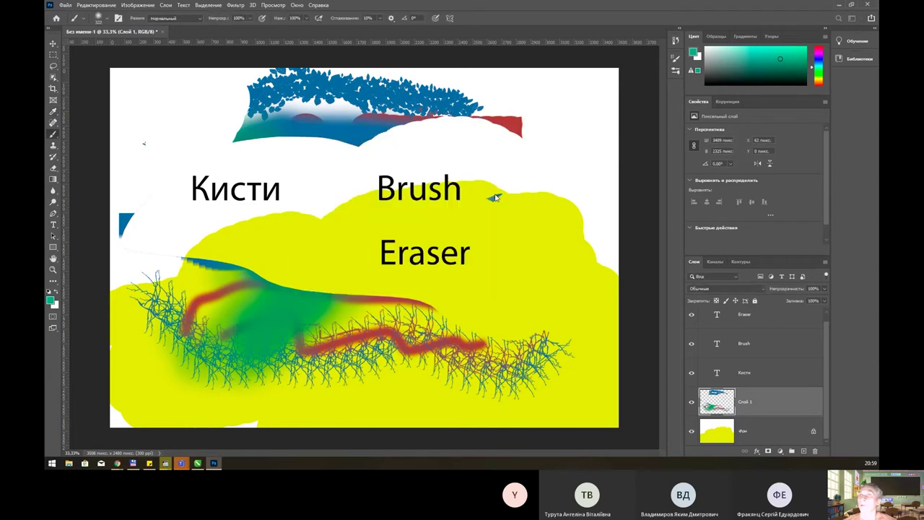
drag(457, 130, 425, 131)
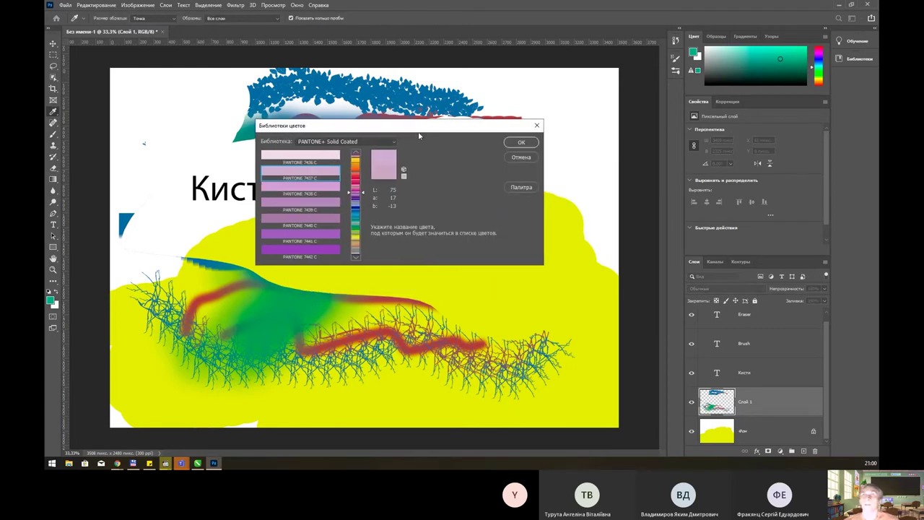
click(354, 176)
click(360, 215)
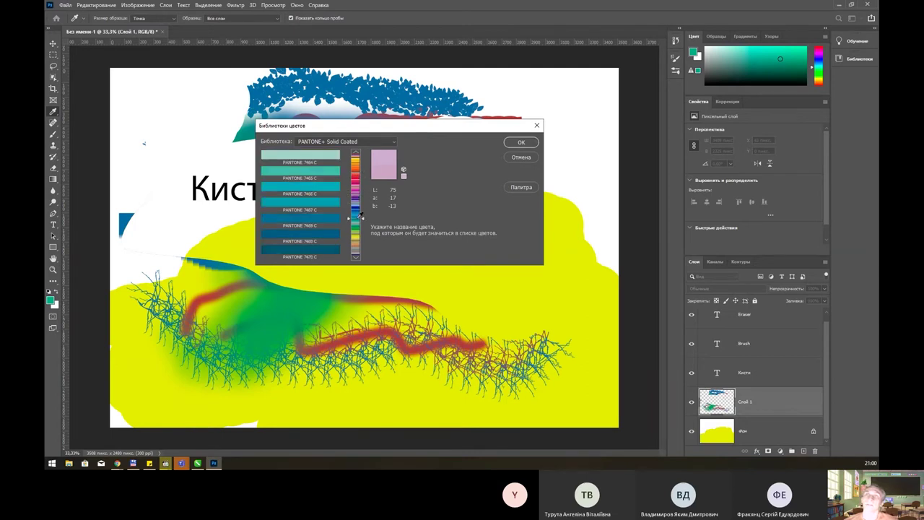
drag(361, 219, 361, 192)
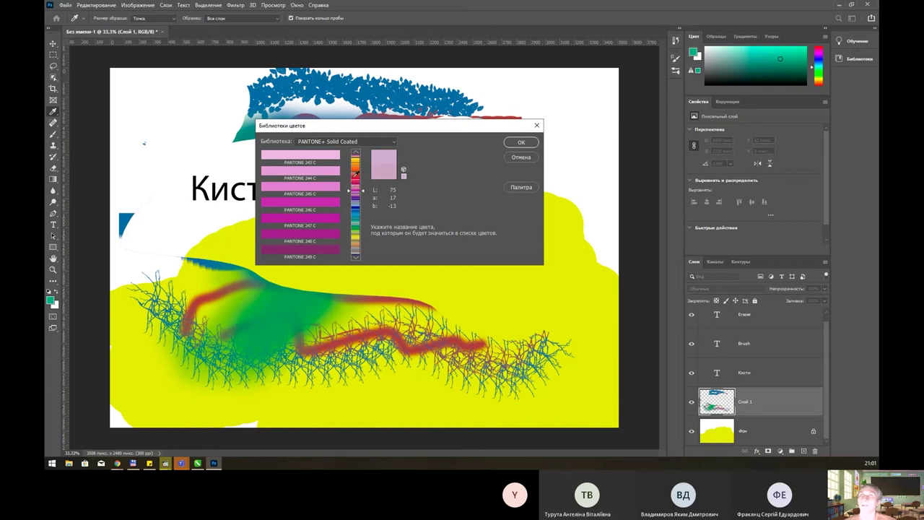
click(358, 166)
click(322, 189)
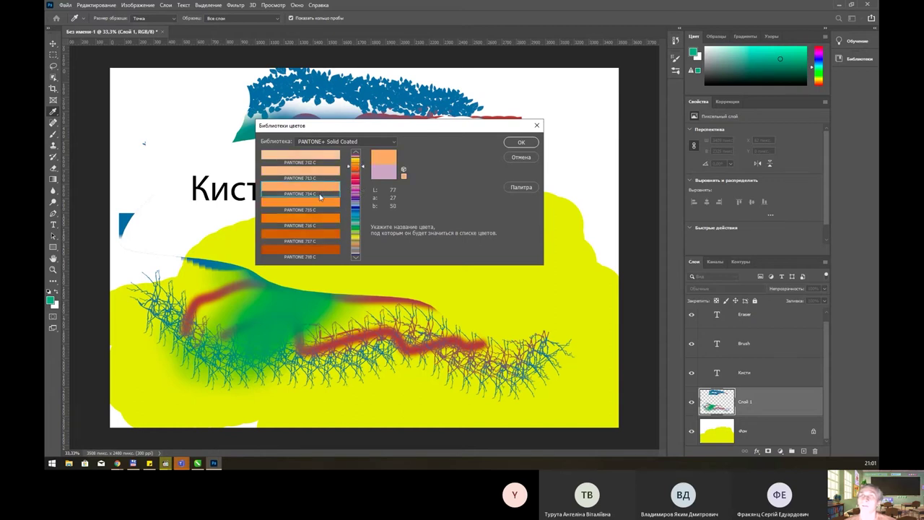
click(318, 206)
click(314, 224)
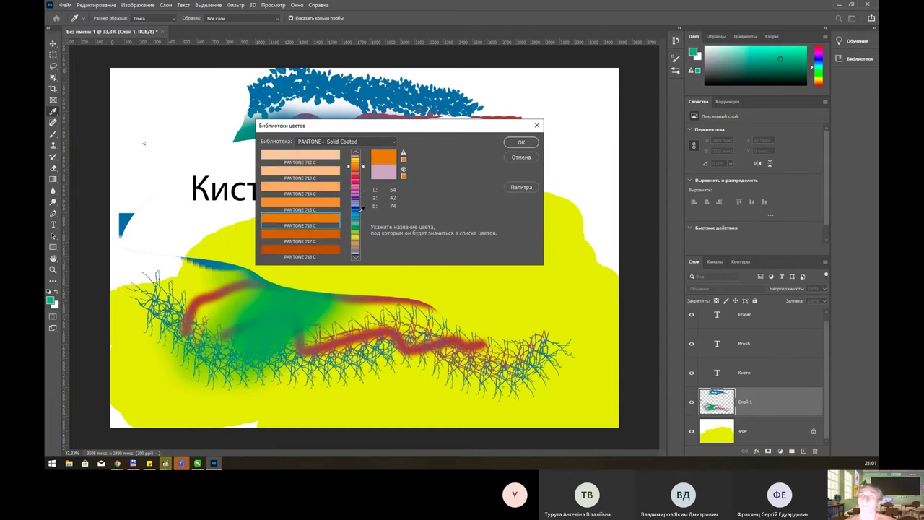
click(357, 157)
click(329, 173)
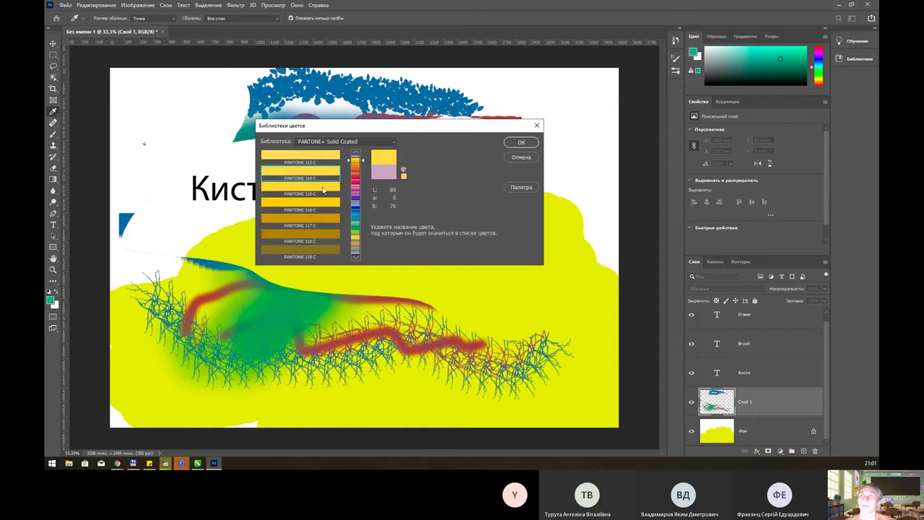
click(316, 221)
click(315, 237)
click(355, 211)
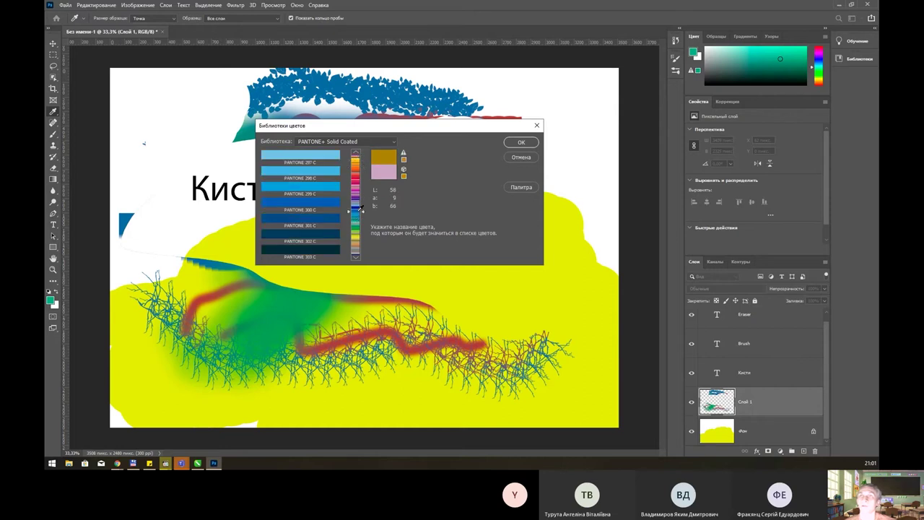
click(328, 221)
click(318, 238)
click(317, 205)
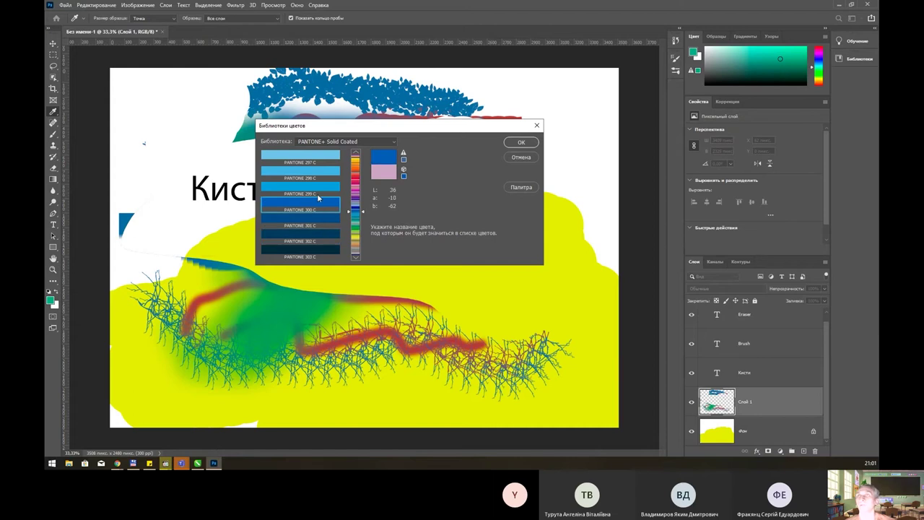
click(317, 190)
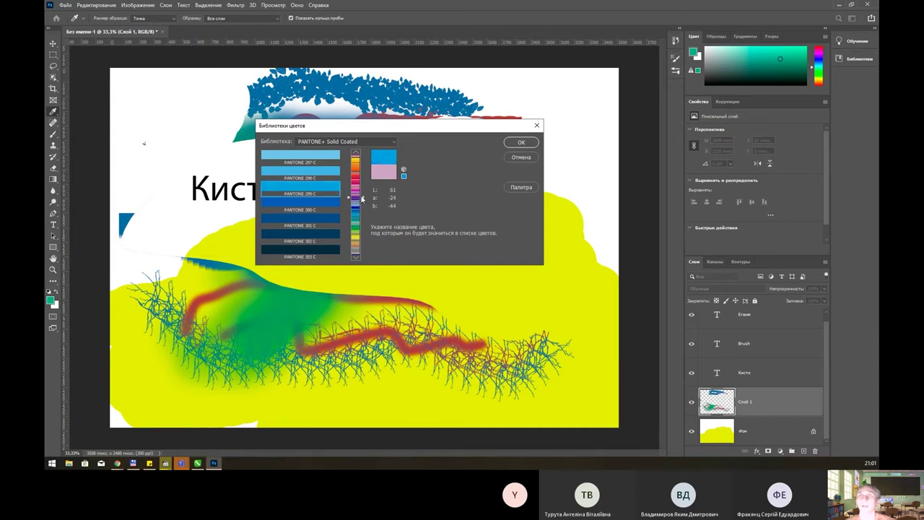
drag(356, 215, 361, 194)
click(325, 180)
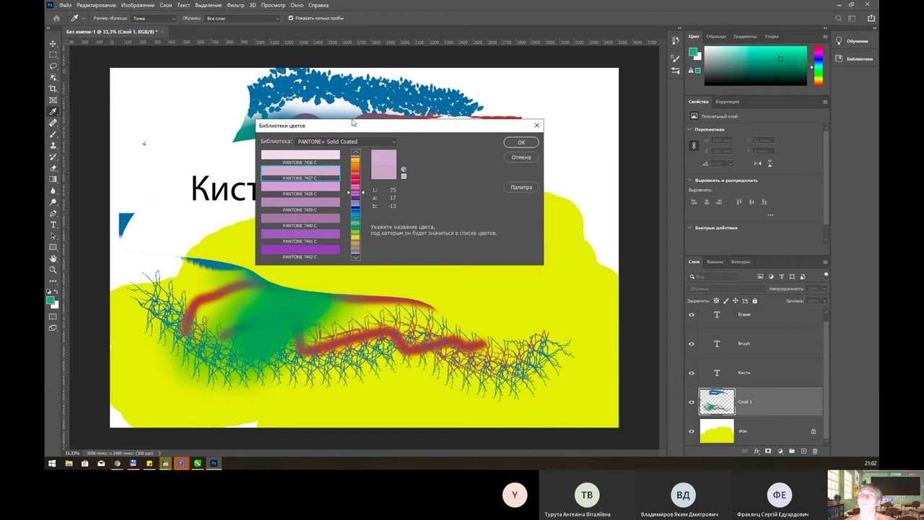
Keep PANTONE+ Solid Coated and set the foreground colour to lilac c4abcd
click(364, 143)
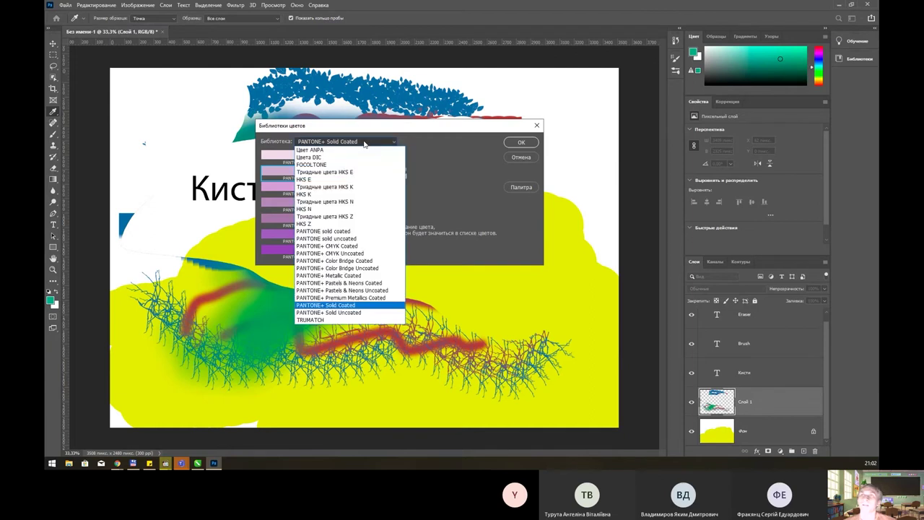
click(365, 143)
click(361, 144)
click(360, 144)
click(521, 187)
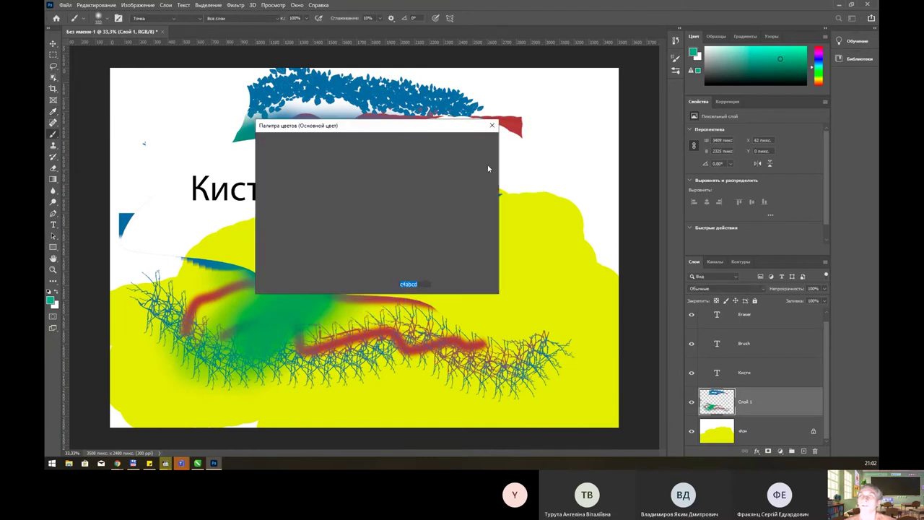
drag(429, 128, 424, 117)
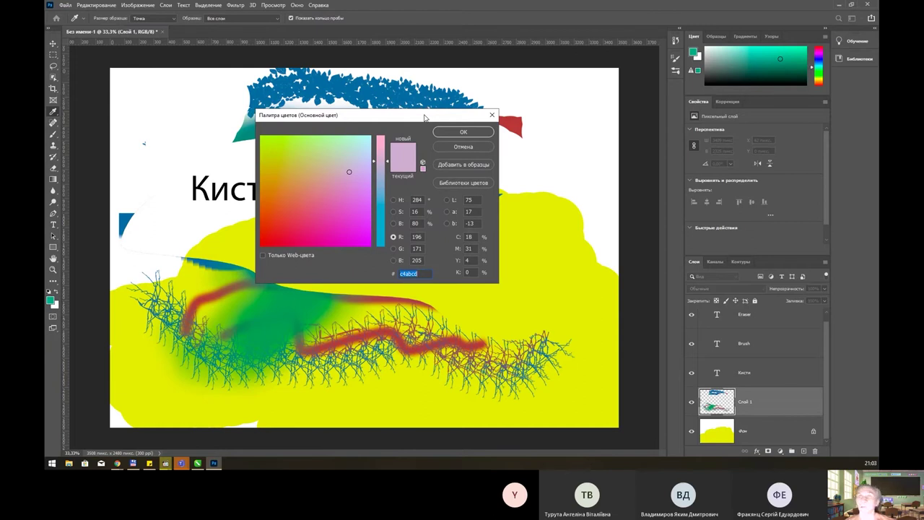
click(457, 135)
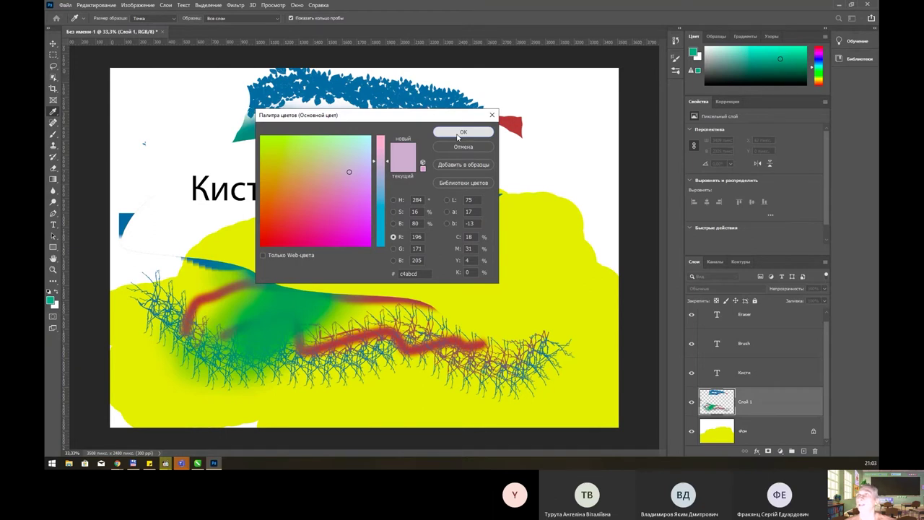
click(457, 135)
key(b)
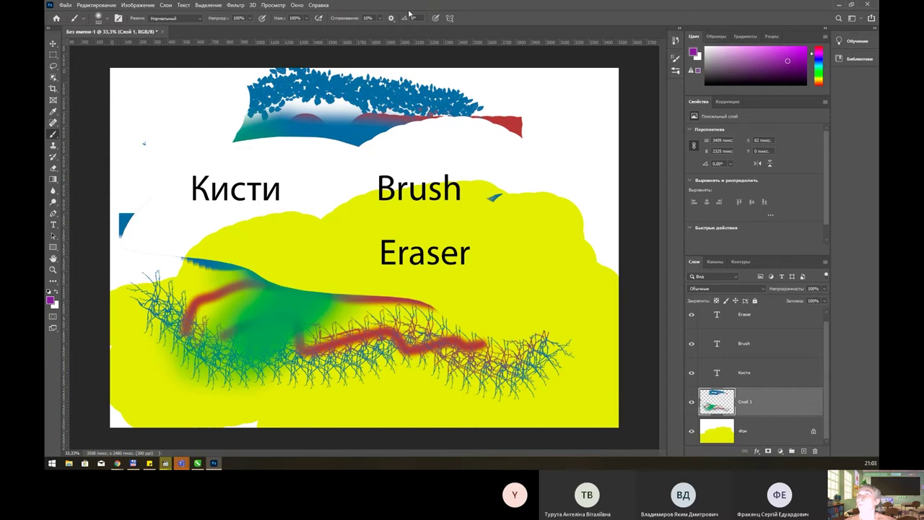
Show the Образцы panel and expand its RGB, CMYK and Градации серого groups
click(295, 7)
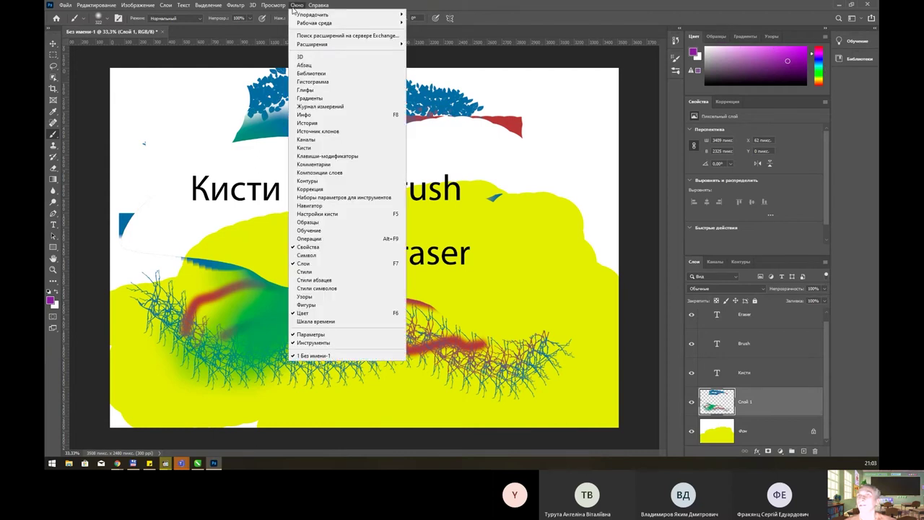
click(717, 36)
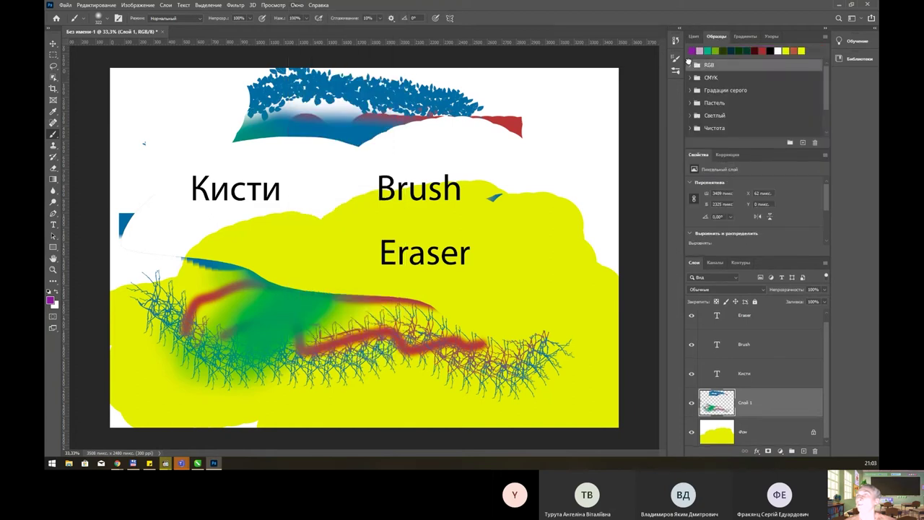
click(691, 66)
click(693, 91)
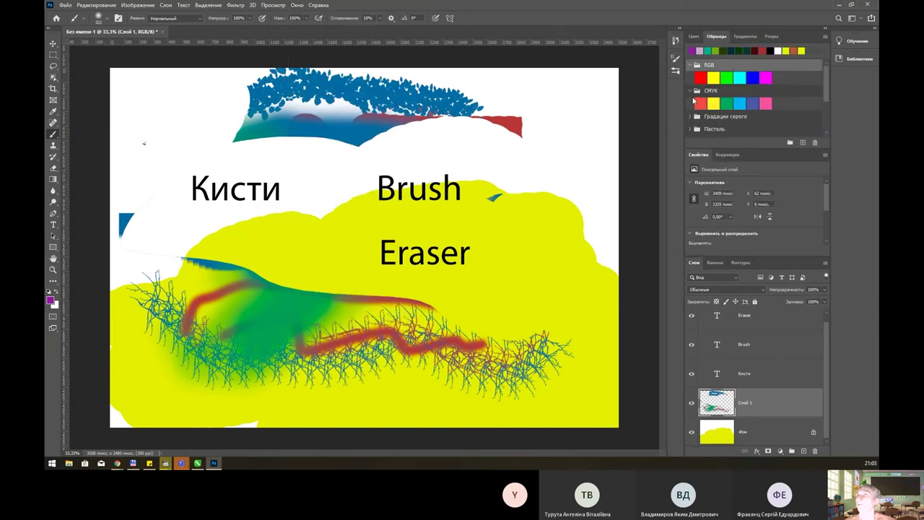
click(691, 117)
Expand the Светлый, Чистота and Темный swatch groups further down the list
scroll(719, 119, down, 2)
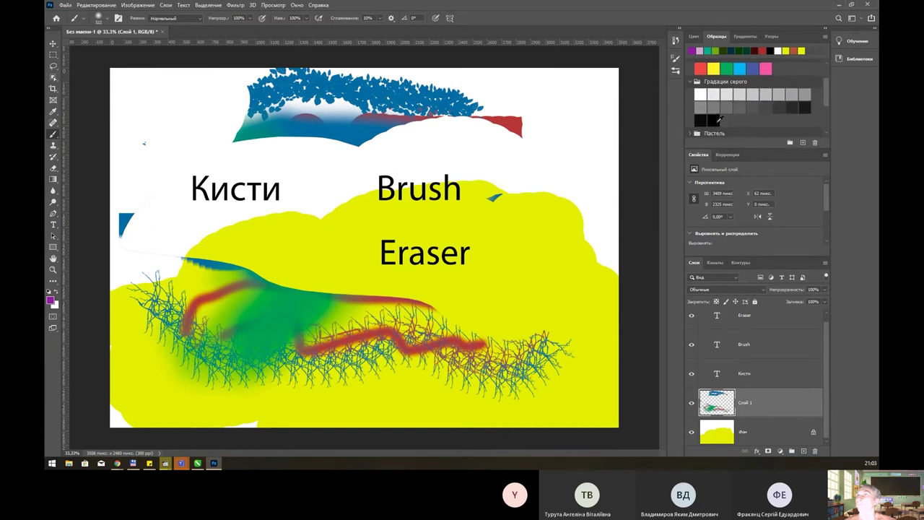
scroll(719, 120, down, 1)
scroll(715, 115, down, 1)
click(691, 96)
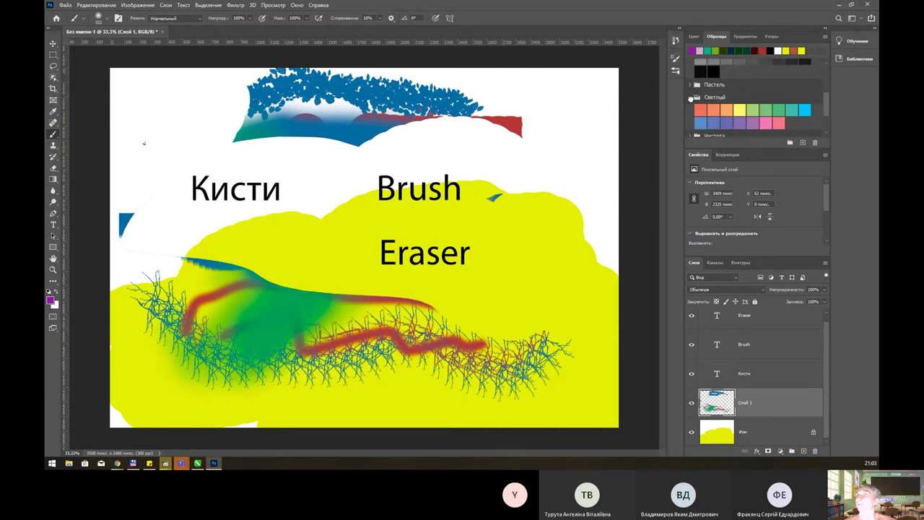
scroll(691, 97, down, 1)
click(691, 116)
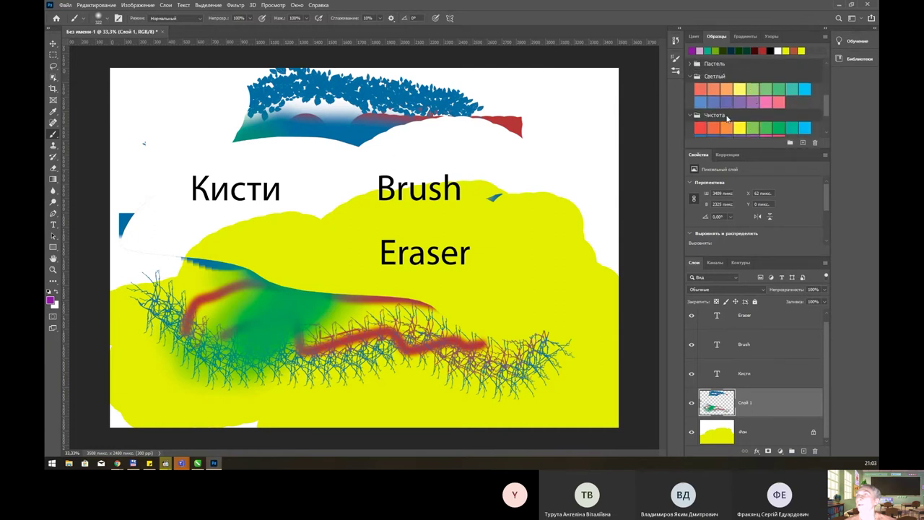
scroll(727, 118, down, 1)
scroll(721, 115, down, 1)
click(692, 113)
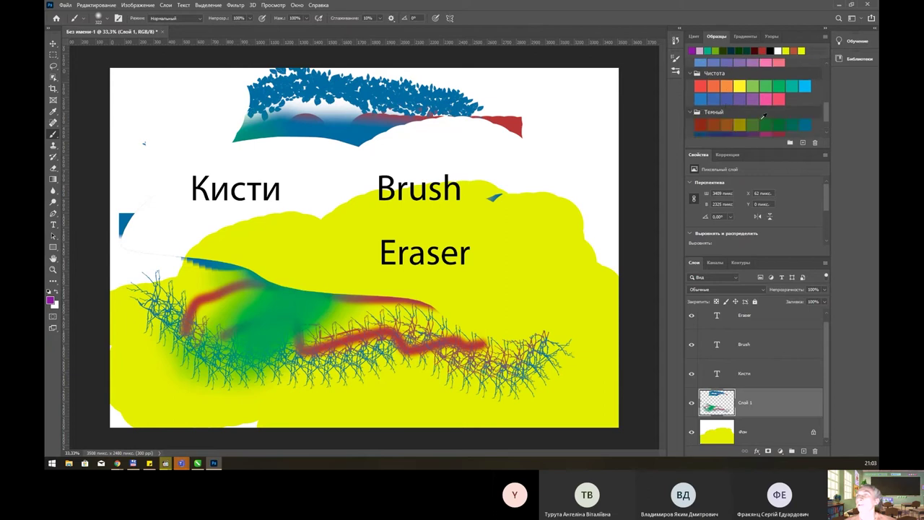
scroll(763, 115, down, 2)
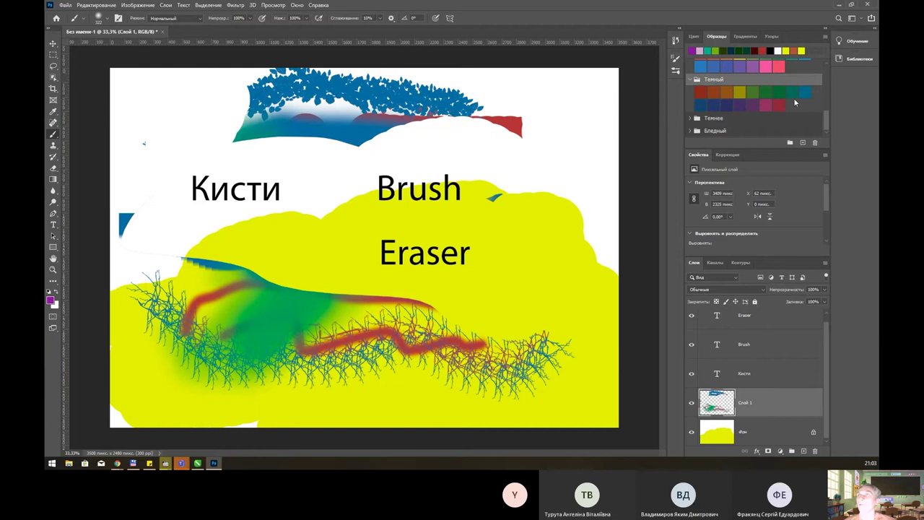
Set the foreground colour to cyan 7cd8f3 and save it as a new swatch
click(51, 300)
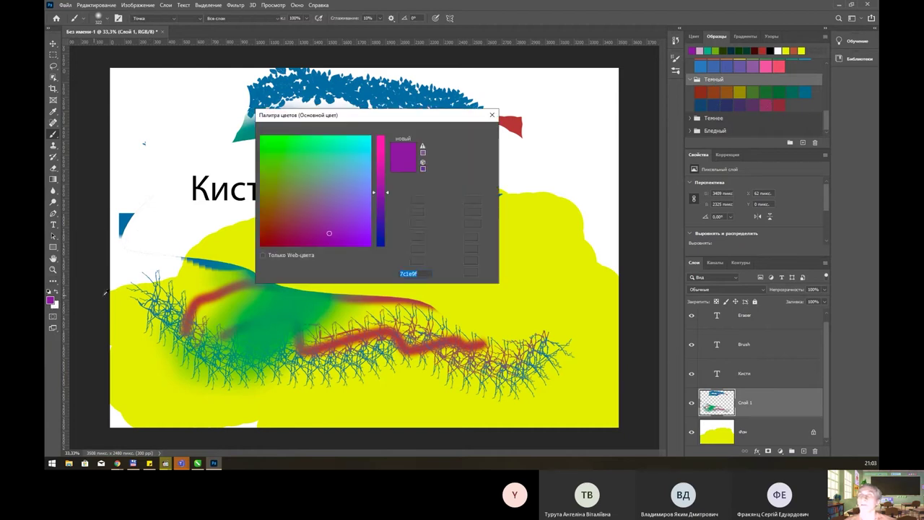
click(366, 152)
click(457, 133)
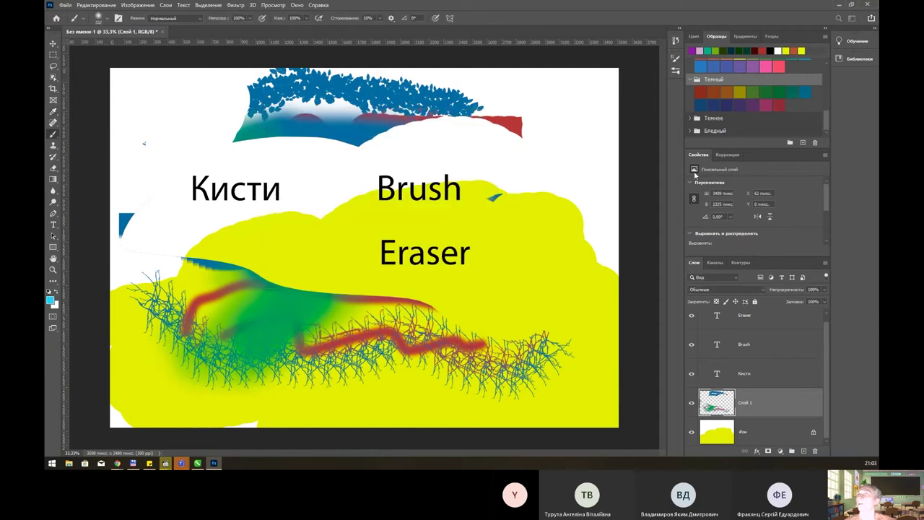
click(802, 144)
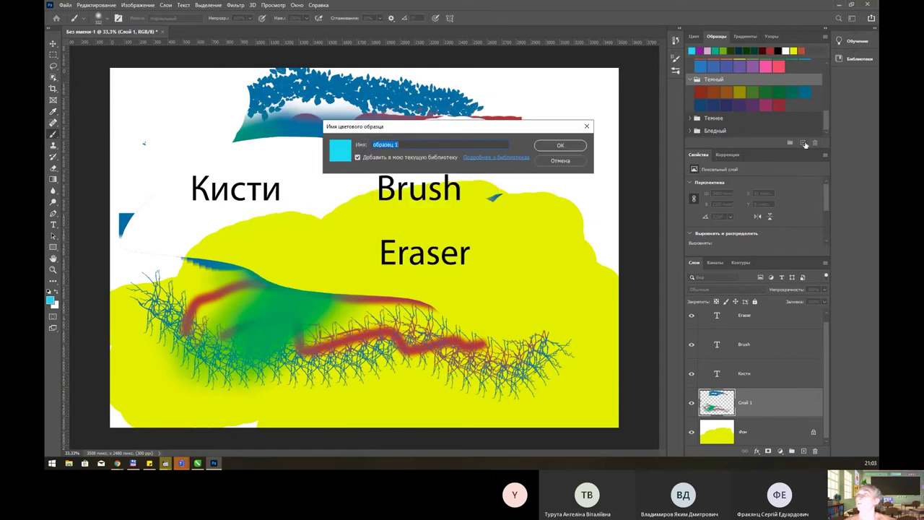
click(564, 146)
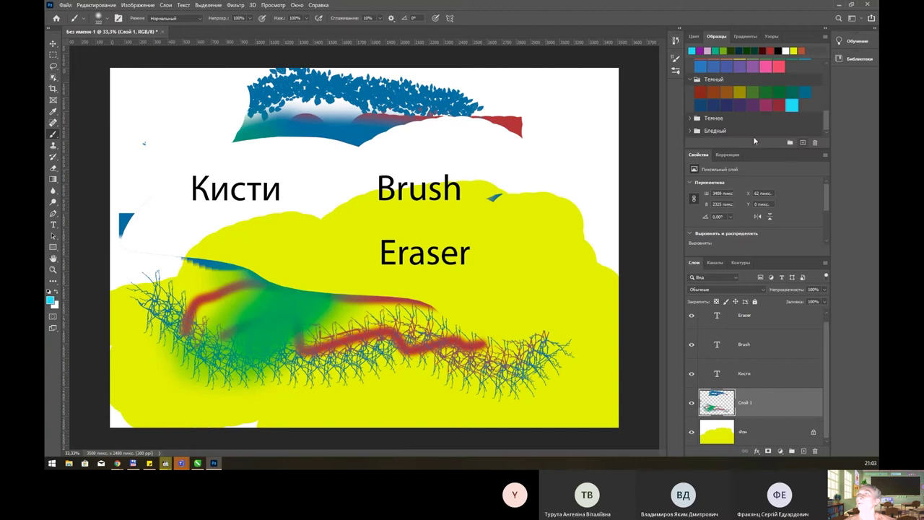
Delete the new cyan swatch with Удалить образец and confirm
right_click(792, 106)
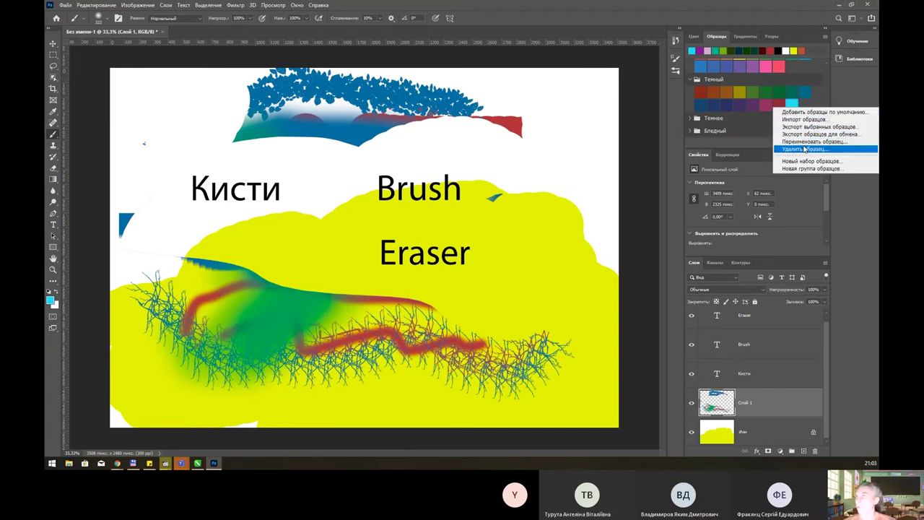
click(803, 148)
click(474, 169)
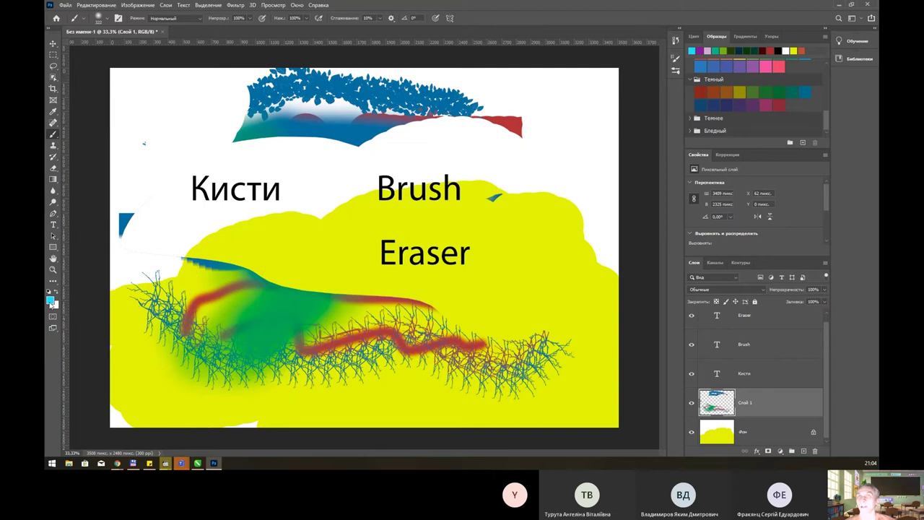
Try green and pink tones in the Color Picker, then close it without changing colour
click(50, 302)
click(303, 165)
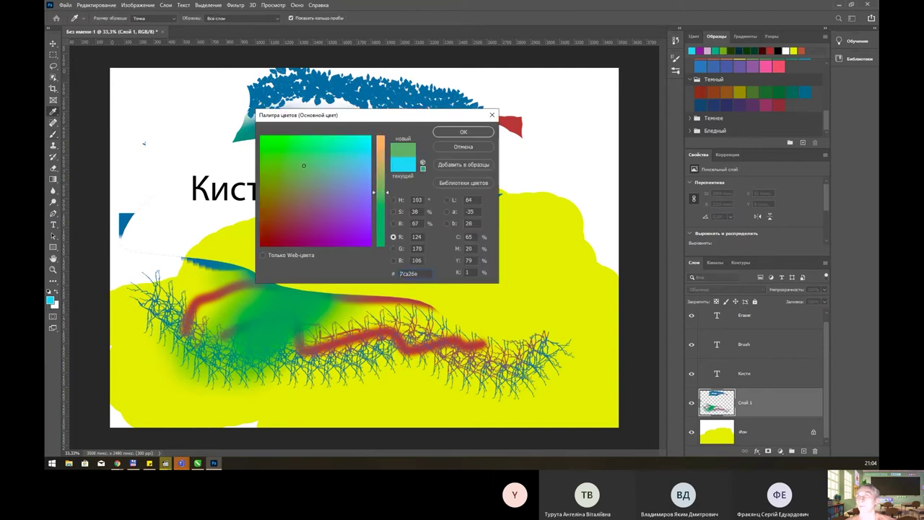
drag(381, 192, 380, 159)
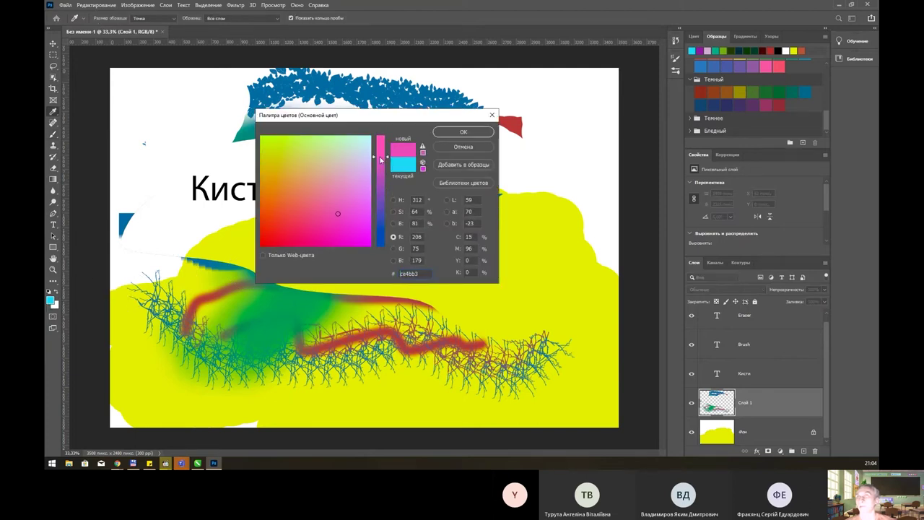
click(451, 146)
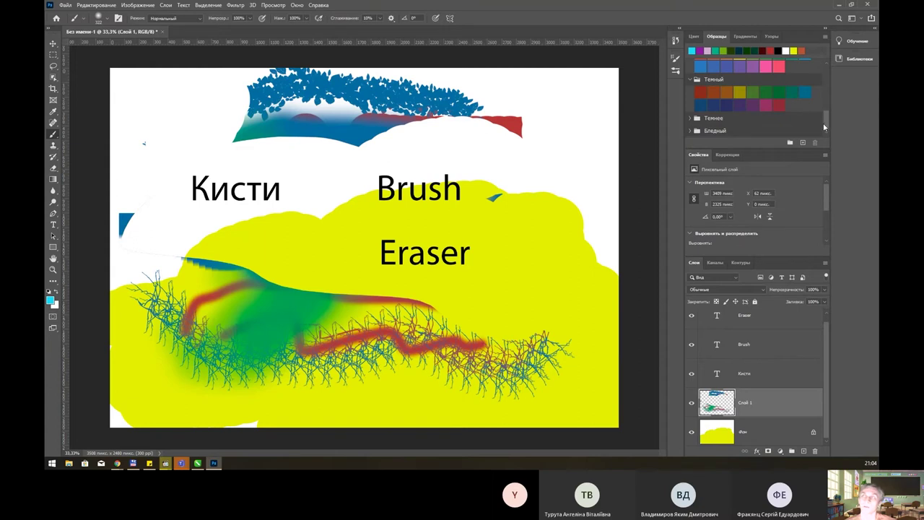
Browse the gradient presets, expand the Основные group, and return to the Colour panel
drag(824, 127, 830, 66)
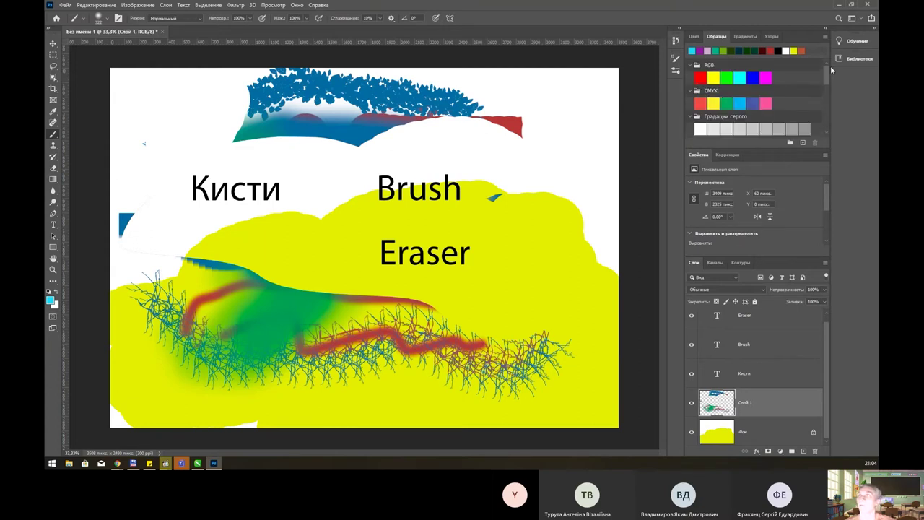
click(746, 36)
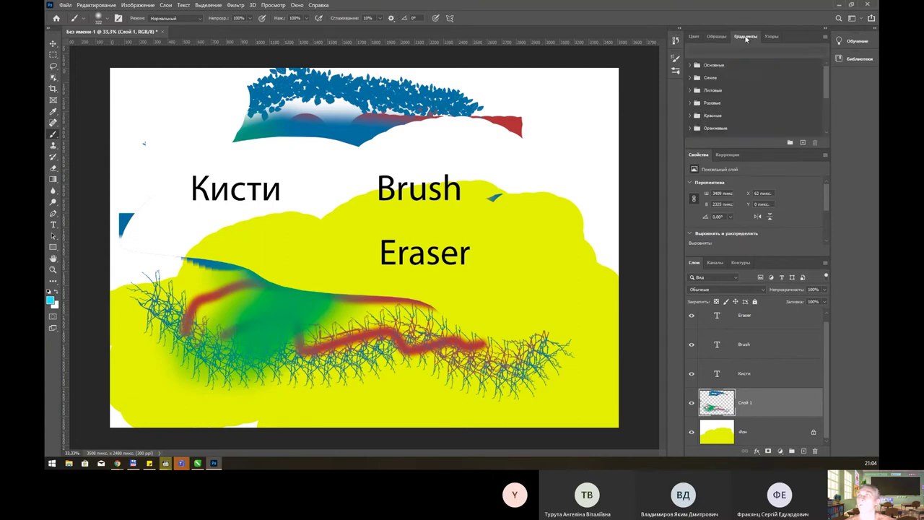
click(692, 65)
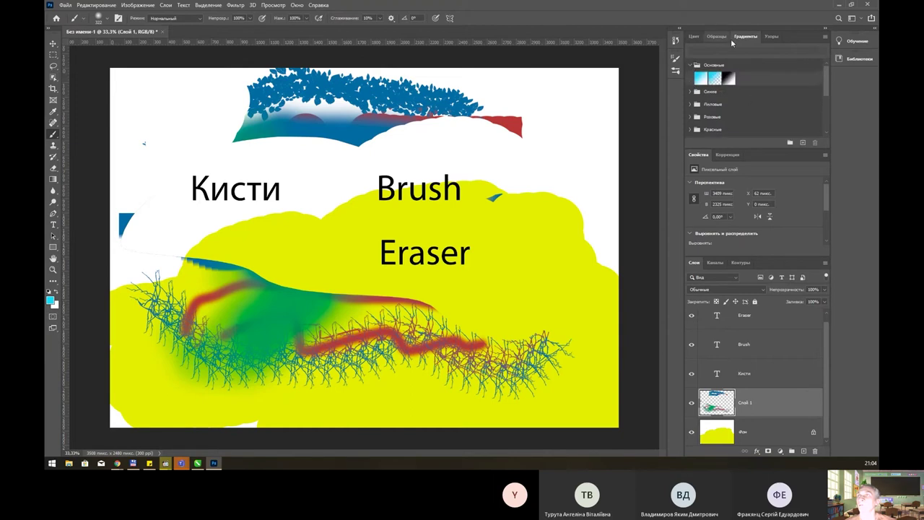
click(693, 37)
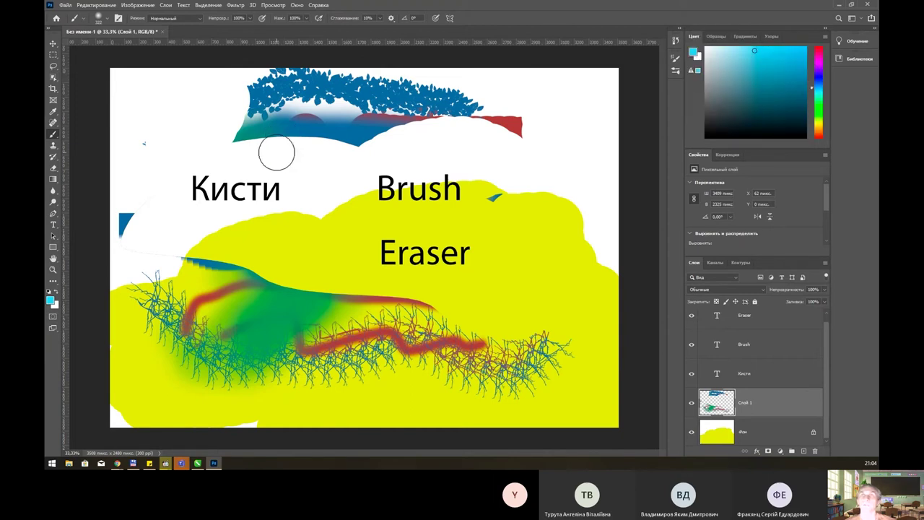
Select the standard Brush tool from the brush tool group, keeping cyan foreground
right_click(53, 134)
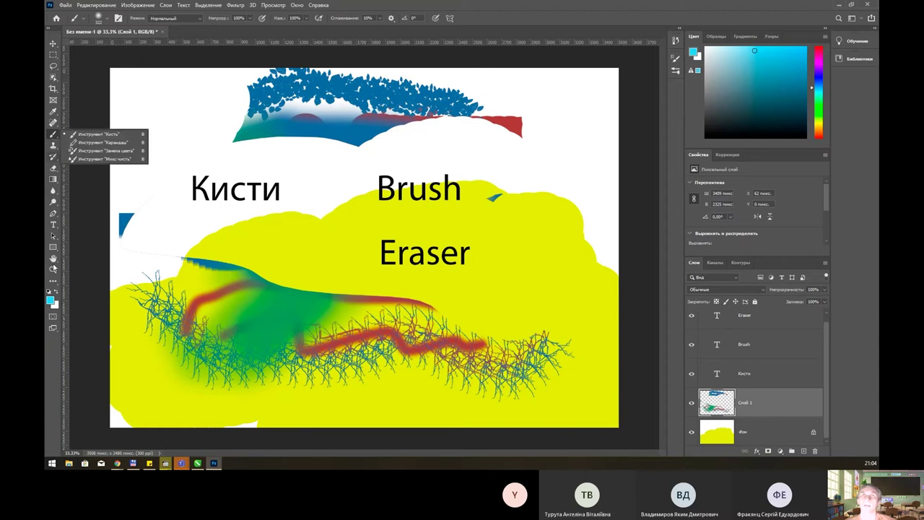
click(50, 300)
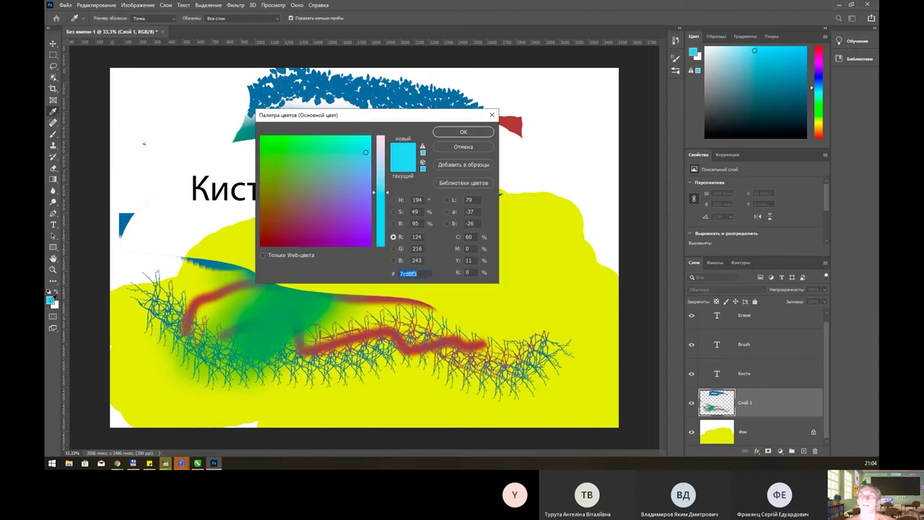
key(Return)
right_click(52, 137)
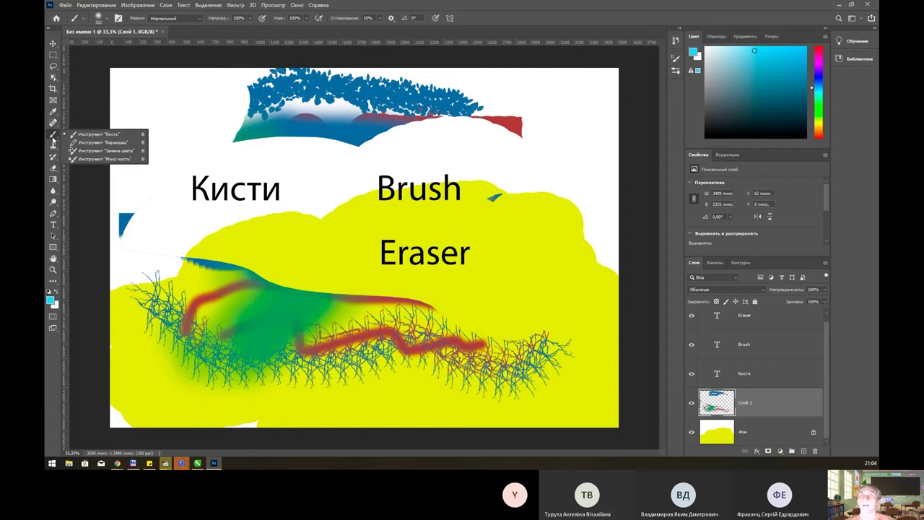
click(92, 135)
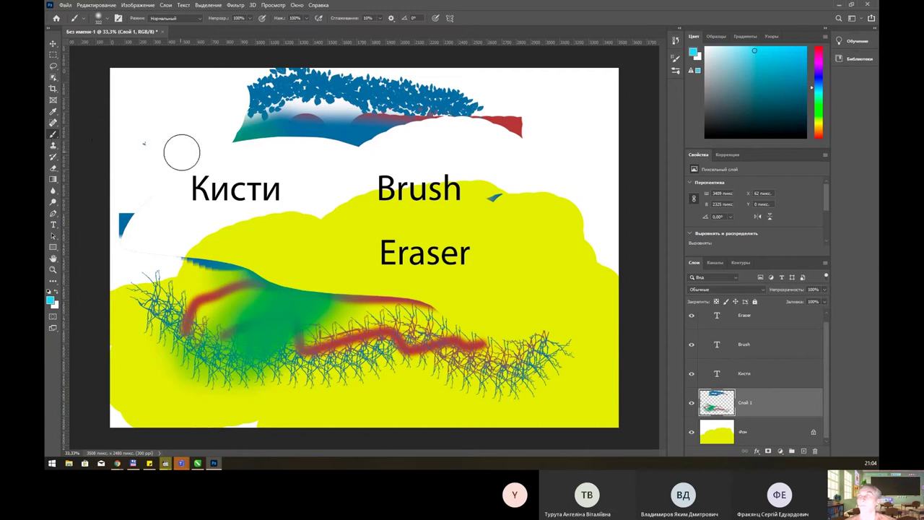
Clear all paint from Слой 1, fill the Фон background white, and deselect
key(ctrl+a)
key(Delete)
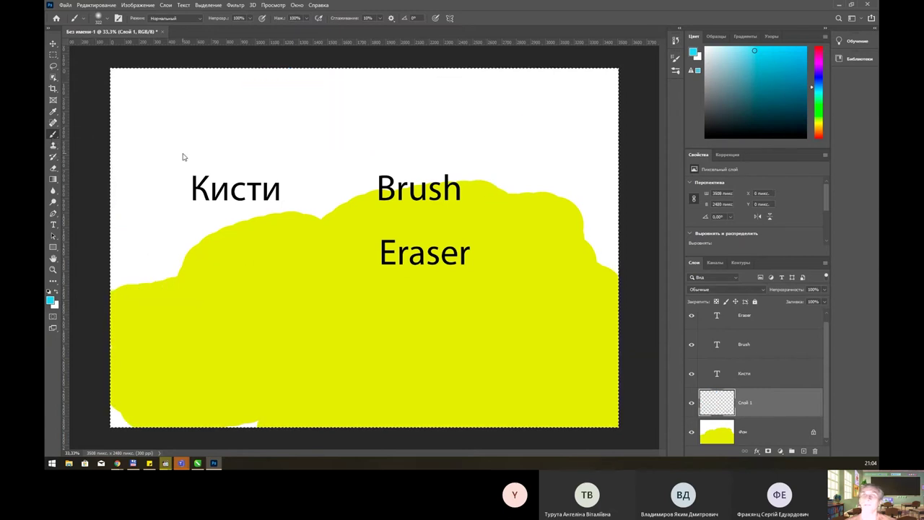
click(730, 428)
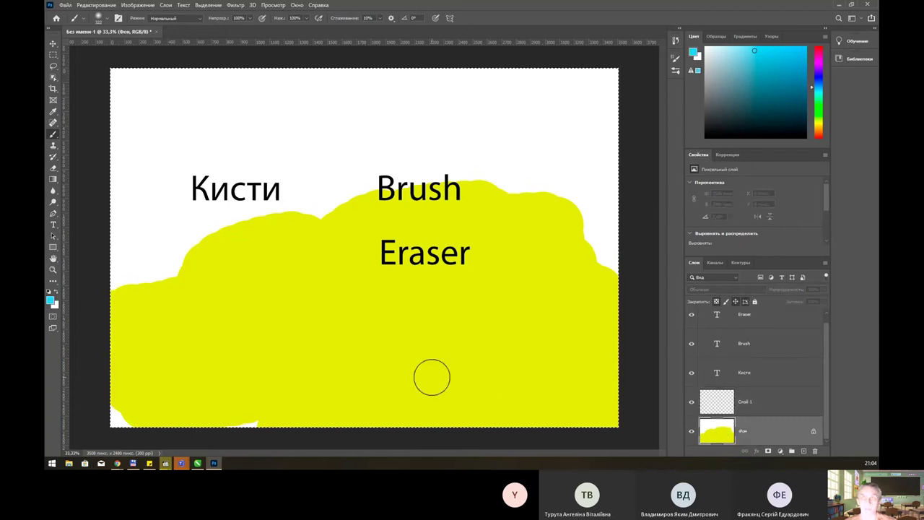
key(ctrl+BackSpace)
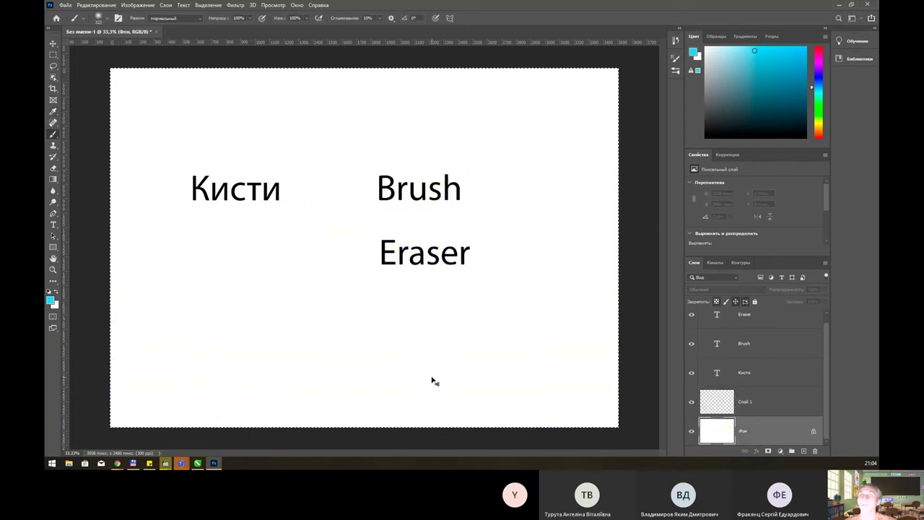
key(ctrl+d)
Move the Кисти, Brush and Eraser labels into one row along the top
click(52, 43)
mouse_move(235, 189)
mouse_down()
mouse_move(344, 182)
mouse_move(401, 193)
mouse_up()
click(431, 208)
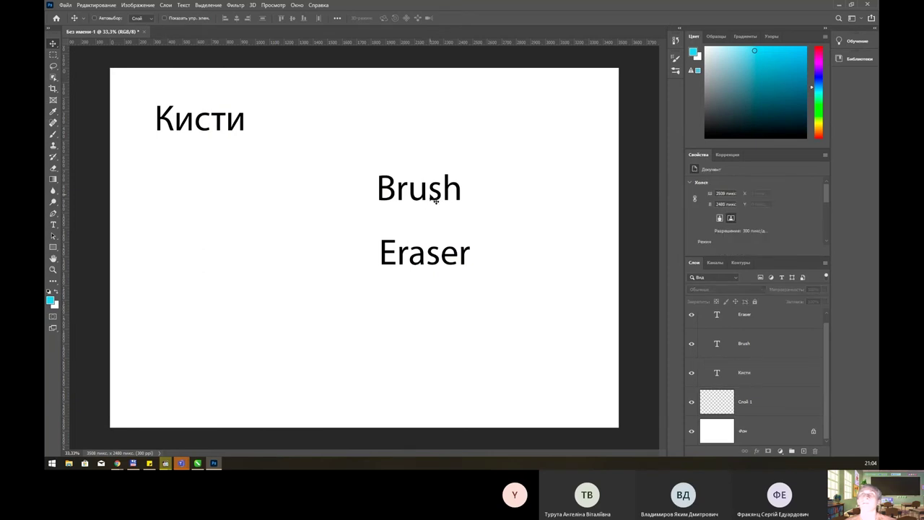
click(479, 172)
click(430, 199)
drag(431, 200, 353, 130)
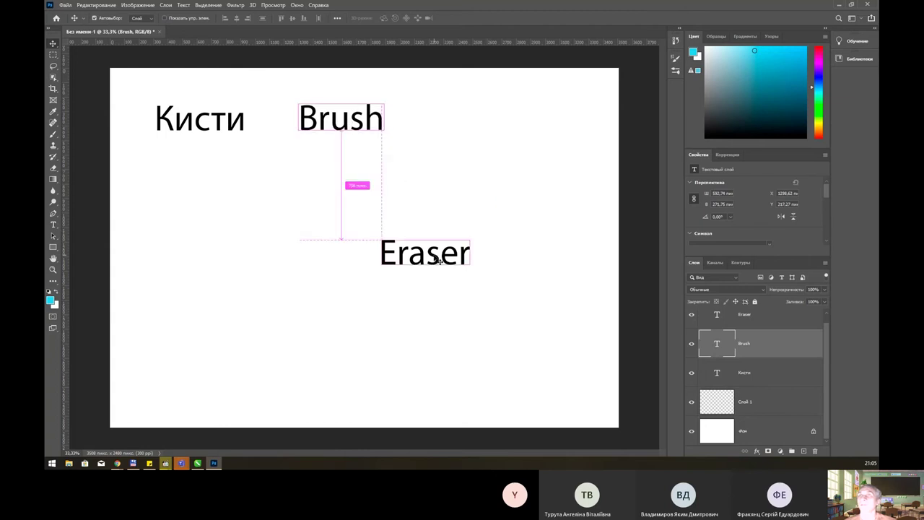
drag(440, 261, 516, 125)
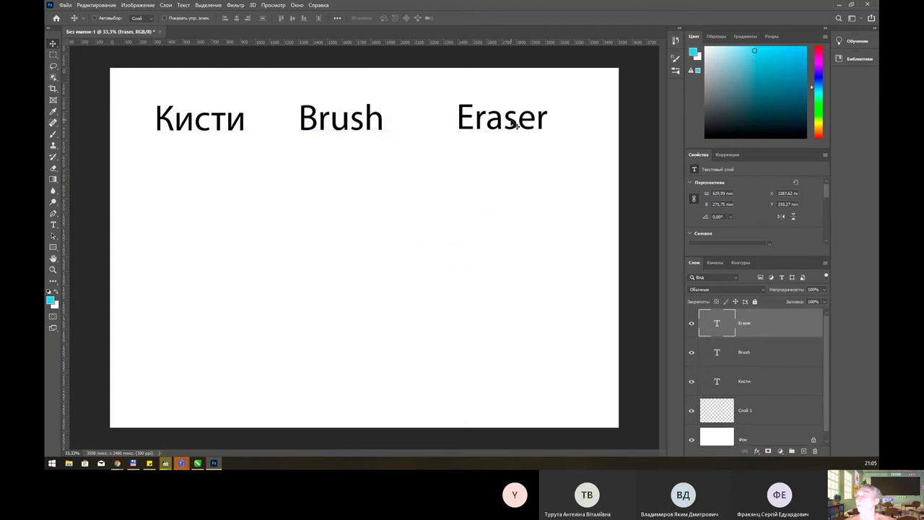
Browse the Interface, Workspace and Tools preference pages and close Preferences unchanged
click(96, 5)
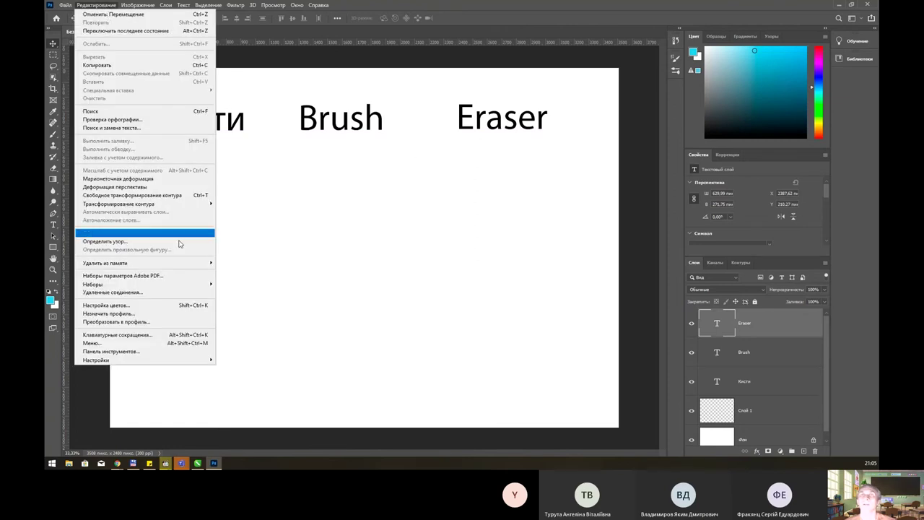
mouse_move(144, 360)
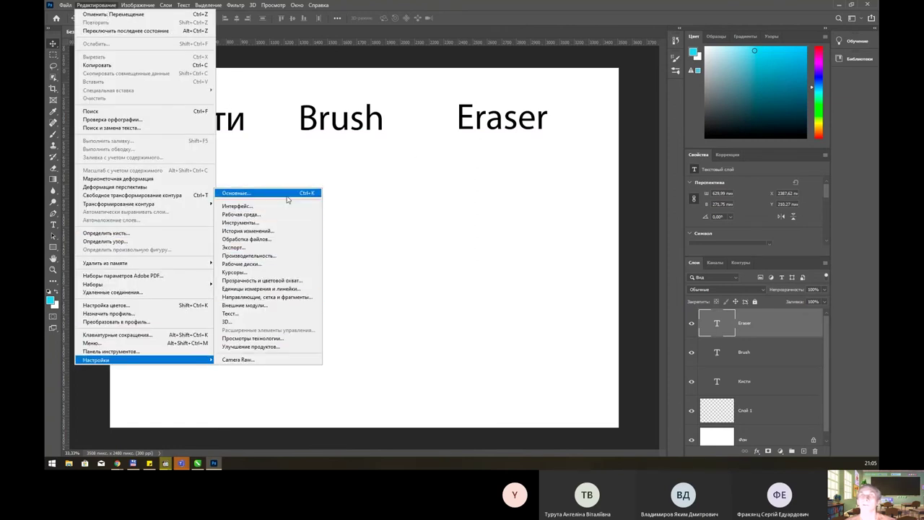
click(287, 195)
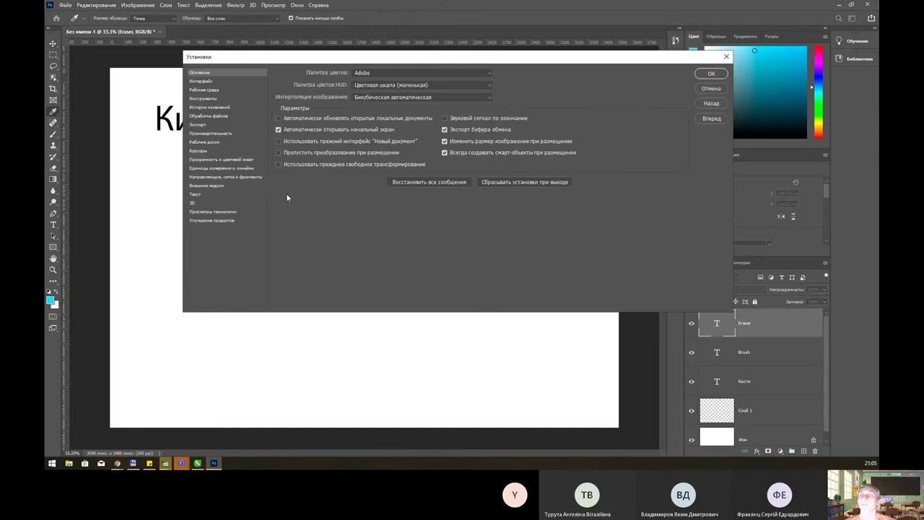
click(218, 82)
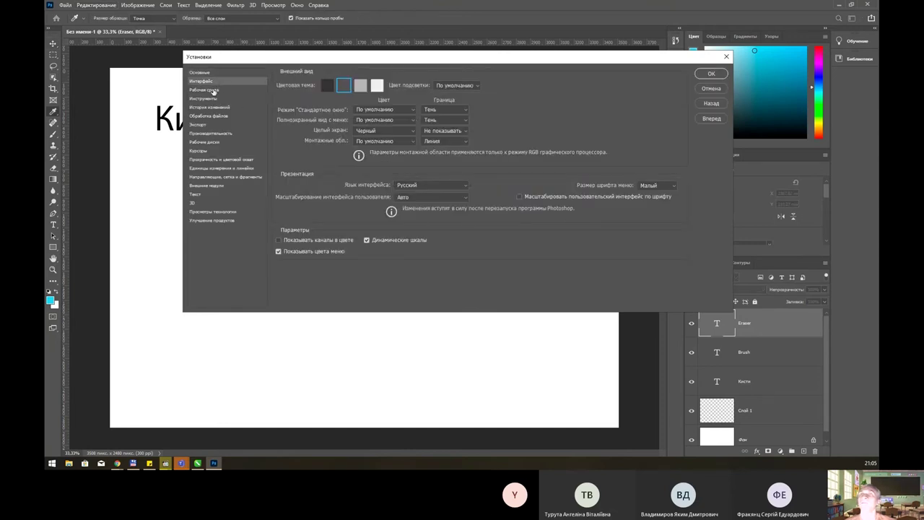
click(214, 90)
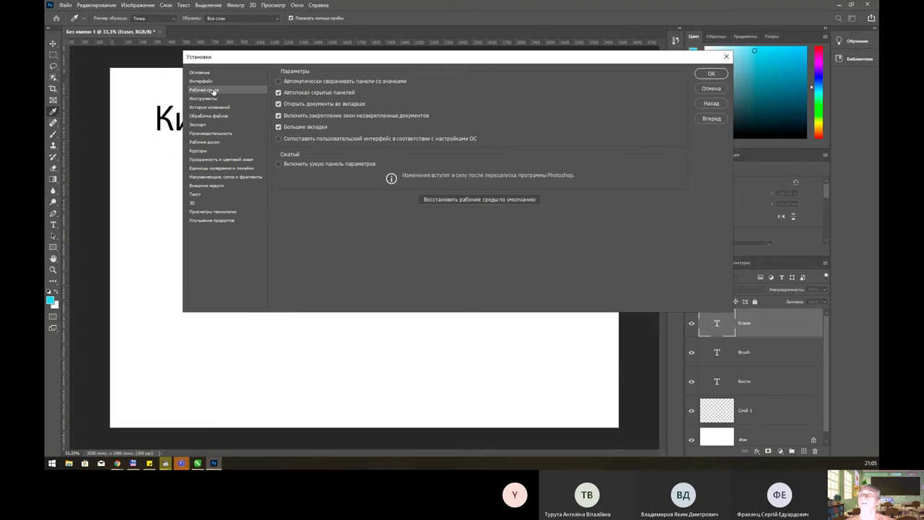
click(211, 100)
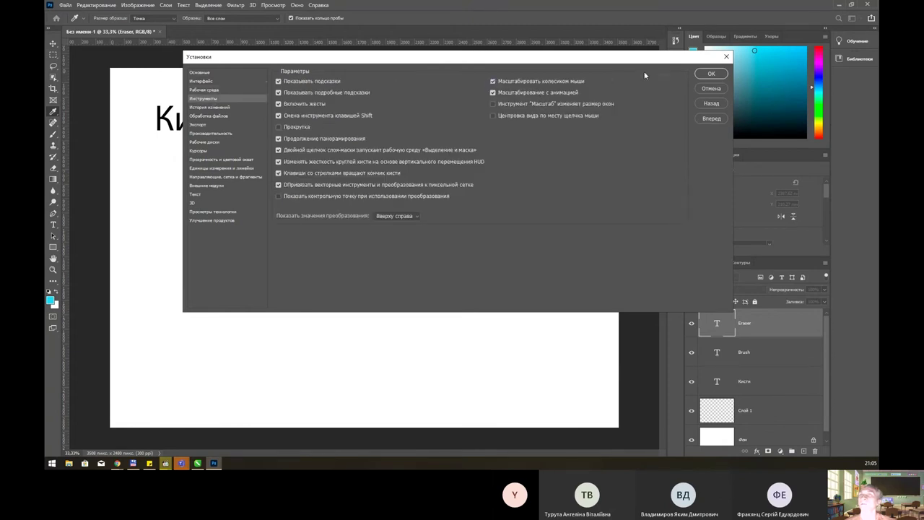
click(710, 74)
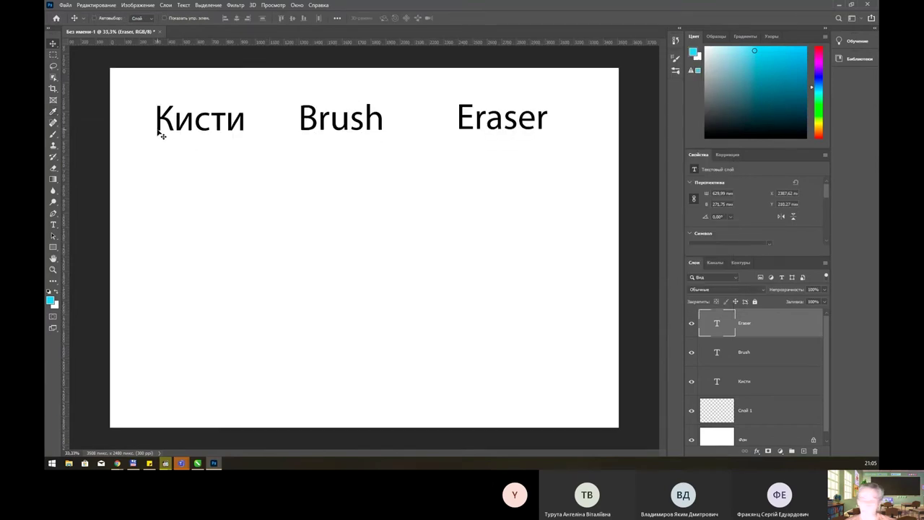
Activate the Brush on Слой 1 and scroll through the brush preset list
key(b)
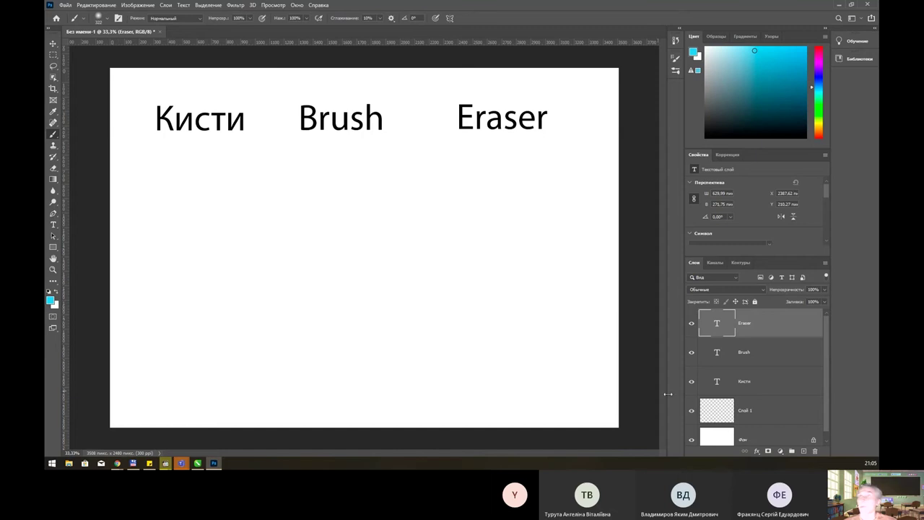
click(783, 417)
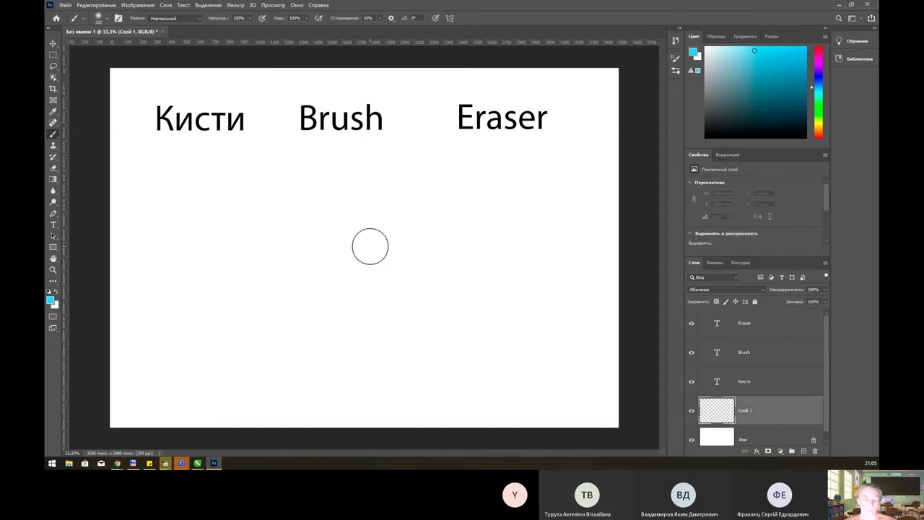
right_click(272, 176)
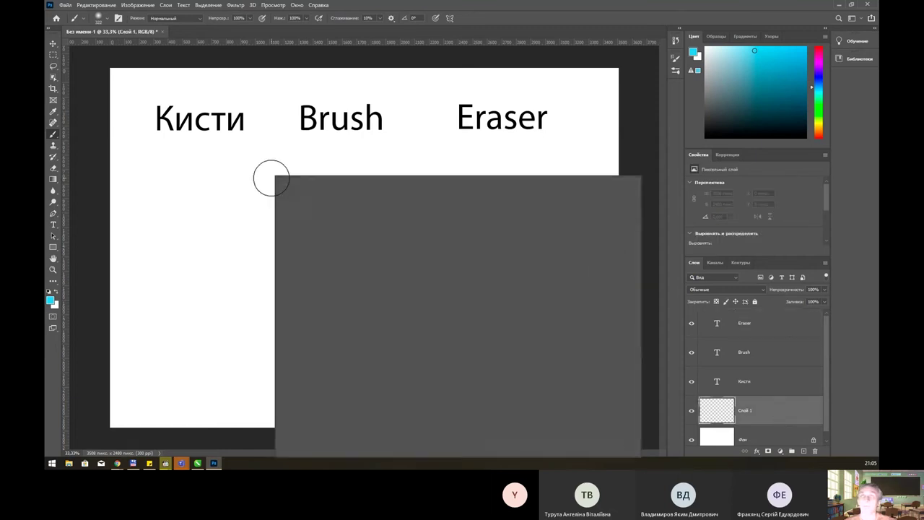
scroll(520, 326, down, 2)
scroll(542, 325, down, 3)
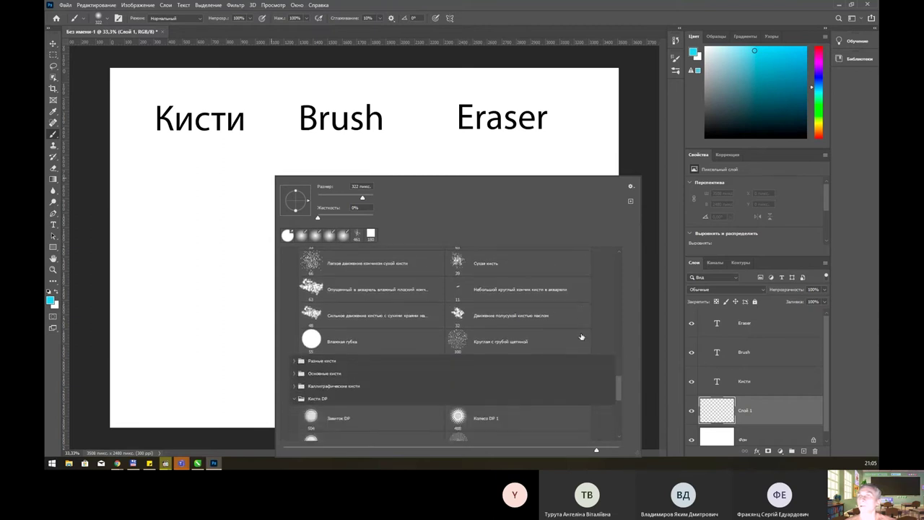
scroll(563, 332, down, 3)
scroll(581, 336, down, 2)
scroll(581, 336, down, 2)
scroll(581, 337, down, 2)
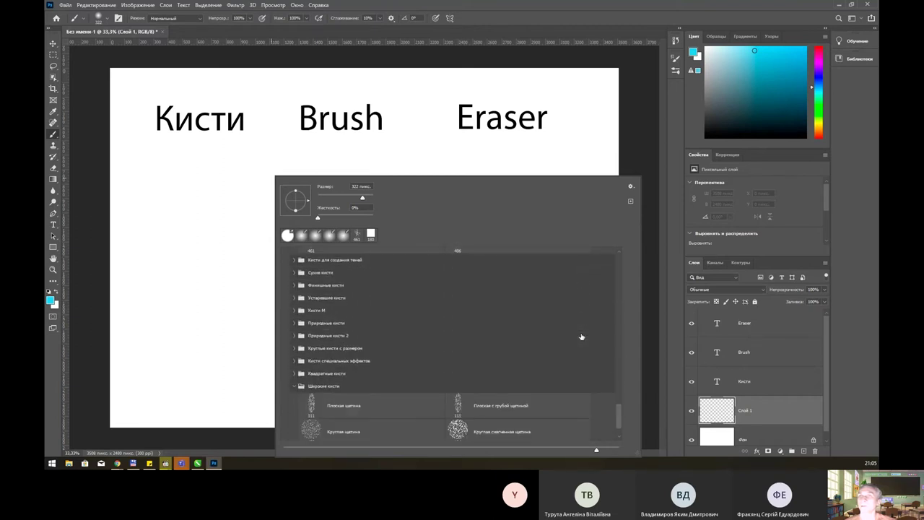
scroll(581, 337, down, 2)
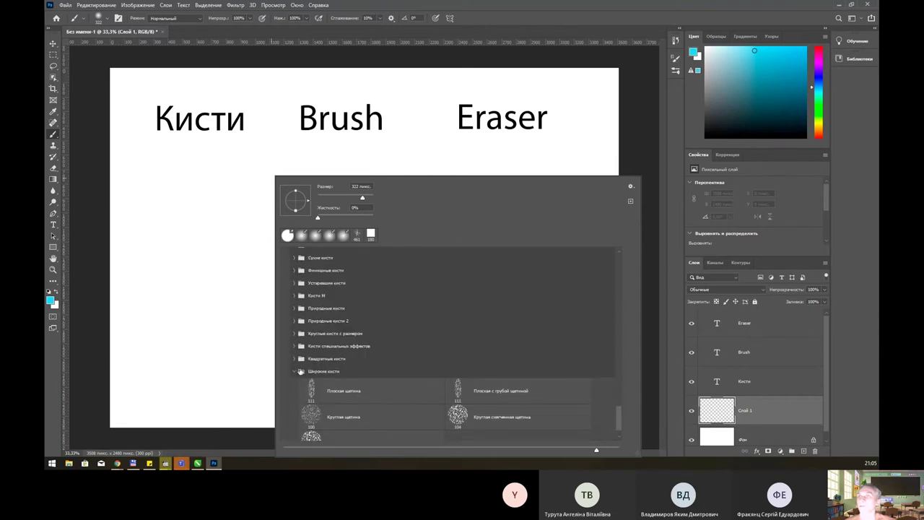
Collapse the Широкие кисти and Кисти DP groups, then choose Осока at 464 px
click(294, 370)
scroll(424, 375, up, 2)
scroll(427, 363, up, 2)
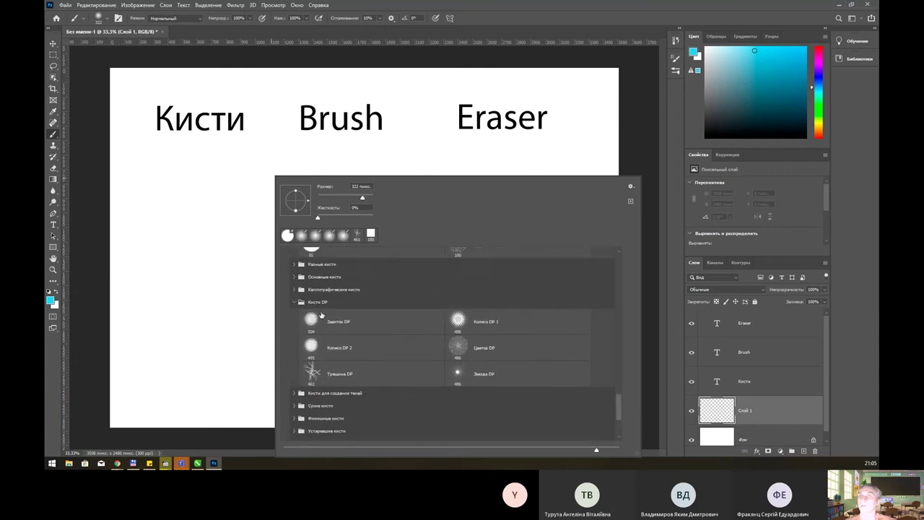
scroll(361, 339, up, 1)
click(291, 317)
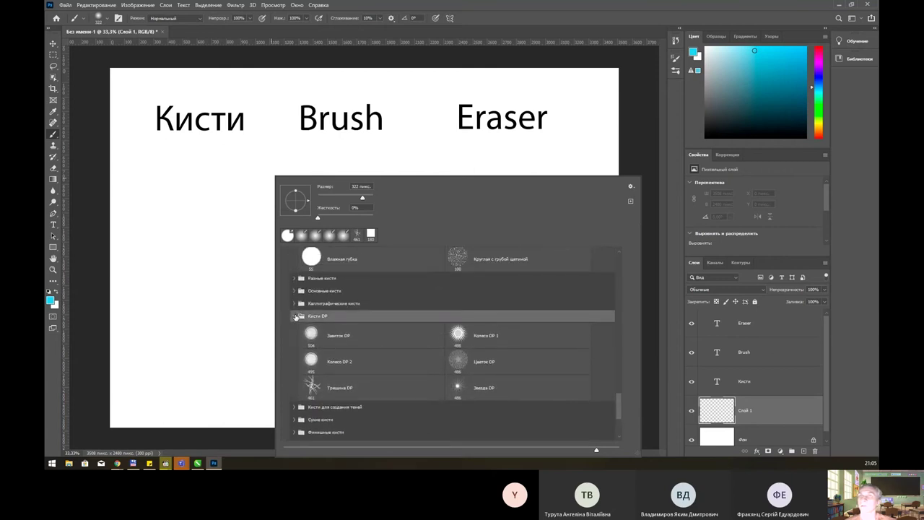
click(296, 318)
scroll(365, 332, up, 8)
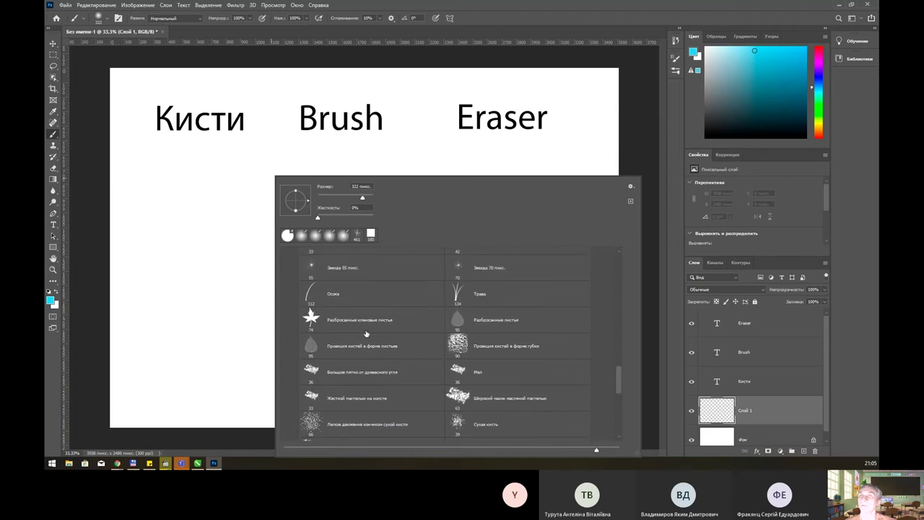
scroll(366, 334, up, 1)
click(345, 323)
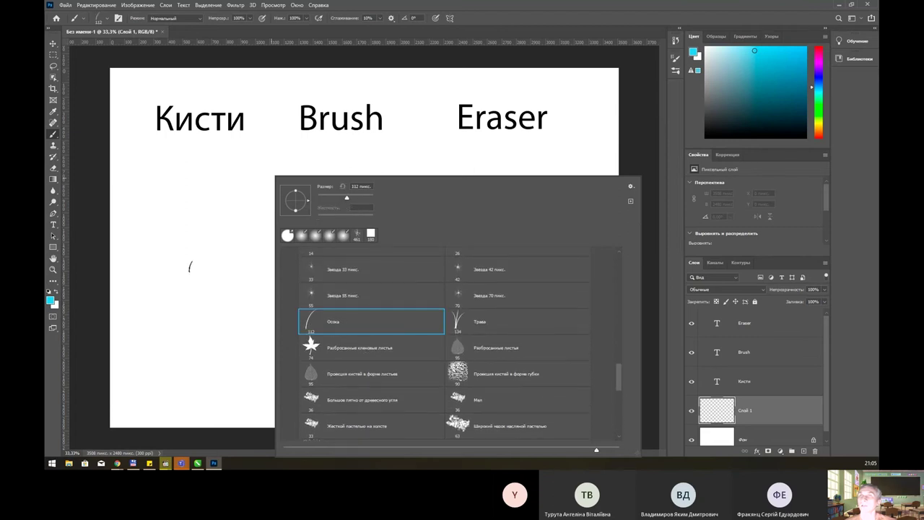
drag(347, 197, 366, 197)
click(524, 20)
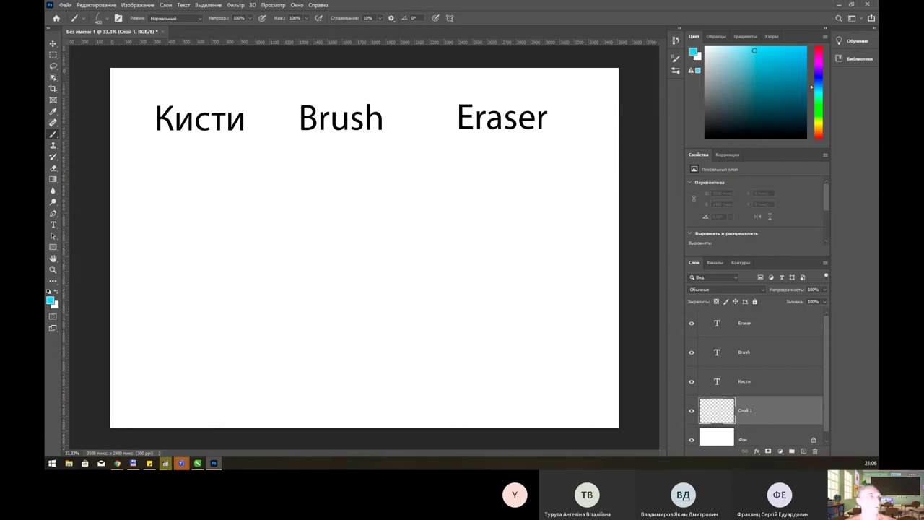
Switch to the browser and load the course site address
click(116, 463)
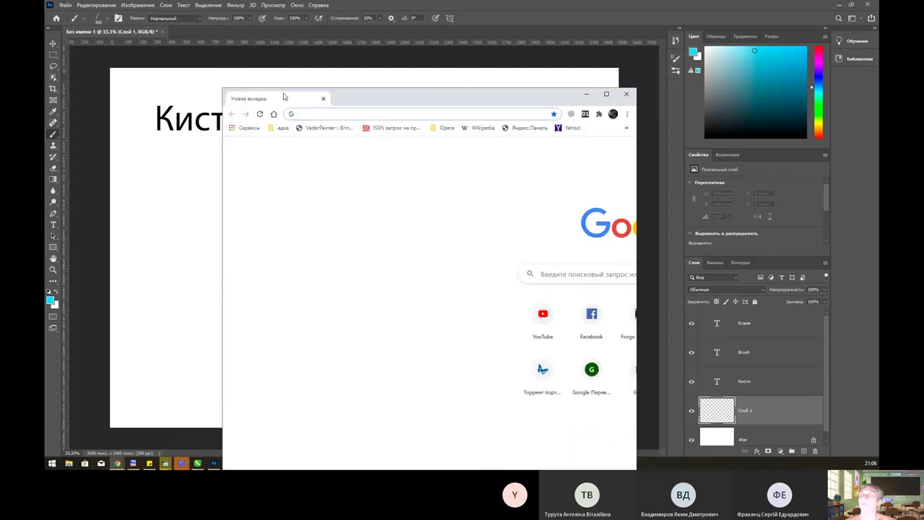
text(pho)
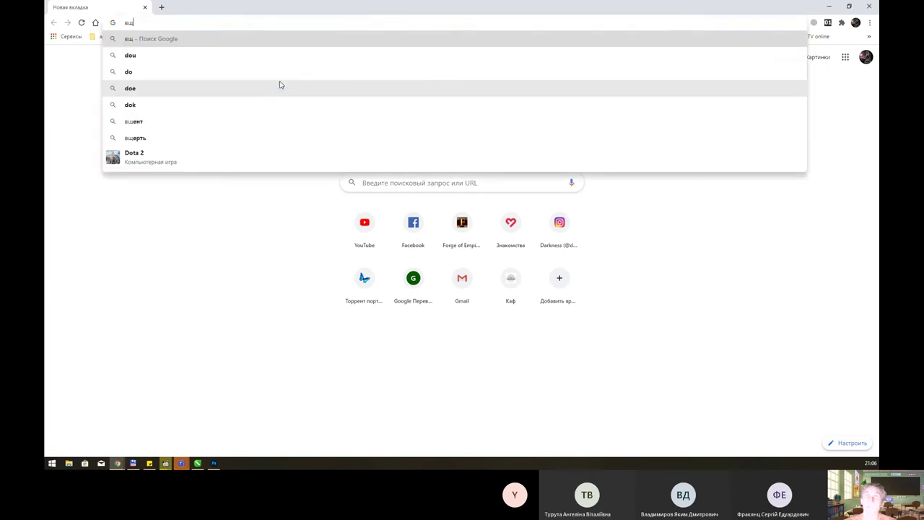
key(BackSpace)
key(BackSpace)
key(BackSpace)
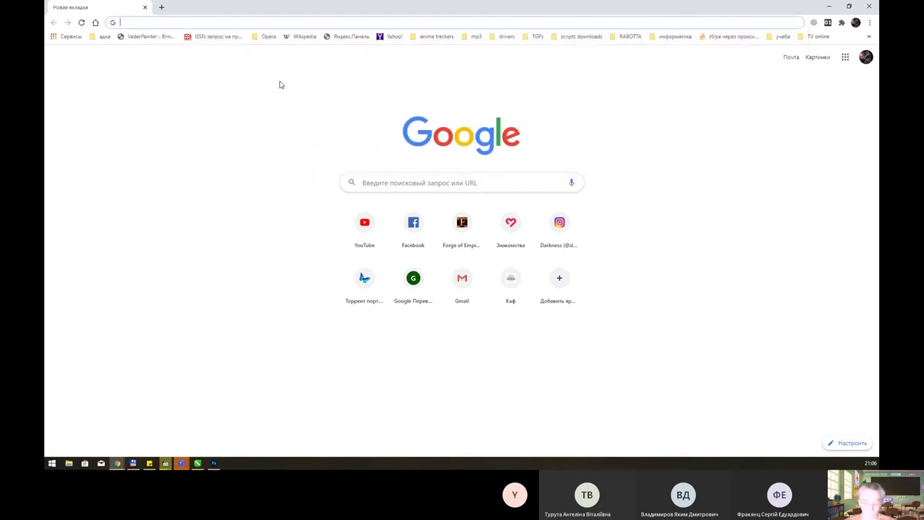
text(do.)
key(Return)
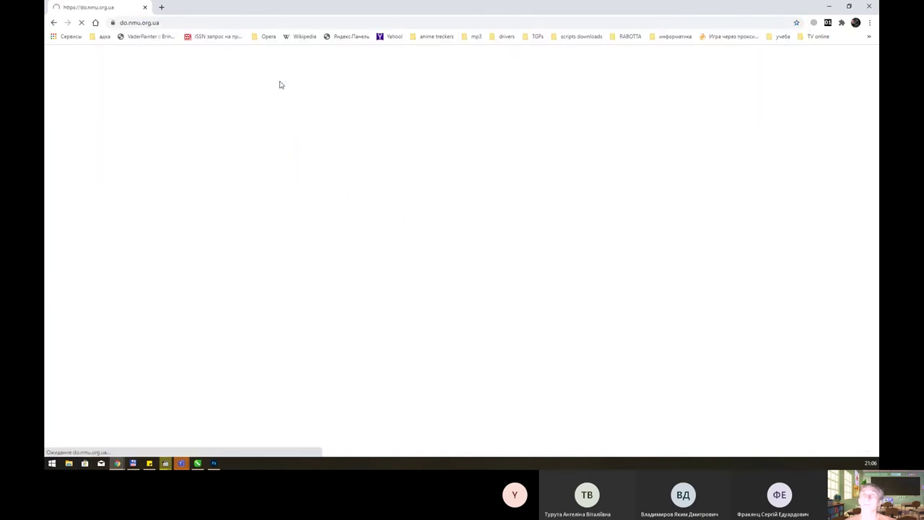
Open the design department, the modern design solutions course, and raster graphics assignment 3
scroll(339, 288, down, 5)
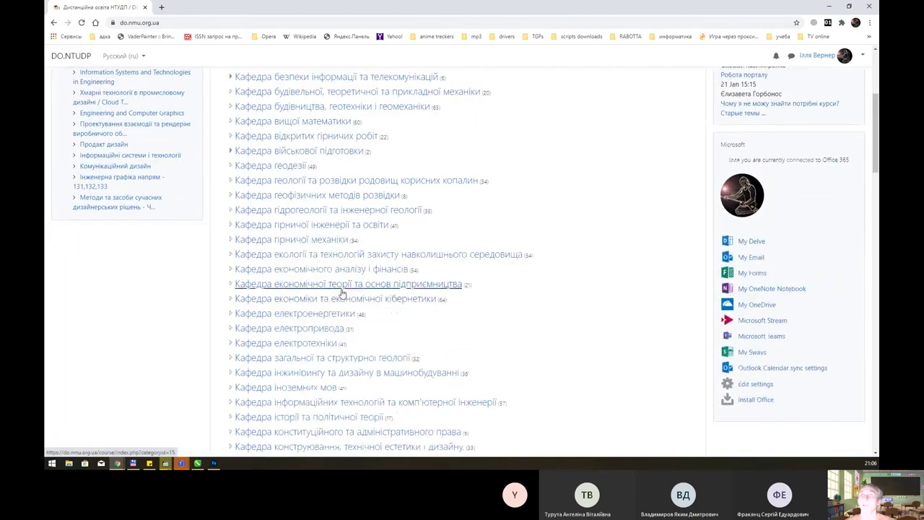
scroll(342, 292, down, 2)
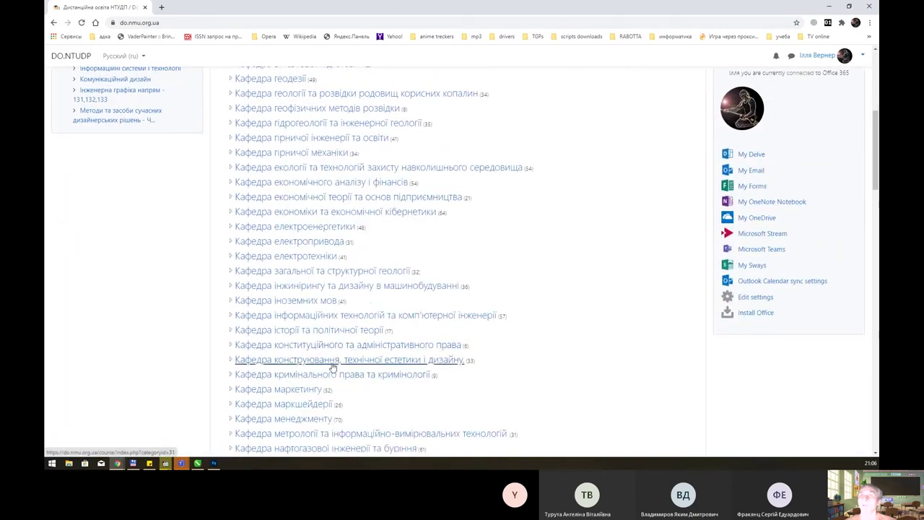
click(332, 366)
scroll(332, 347, down, 10)
scroll(331, 361, down, 10)
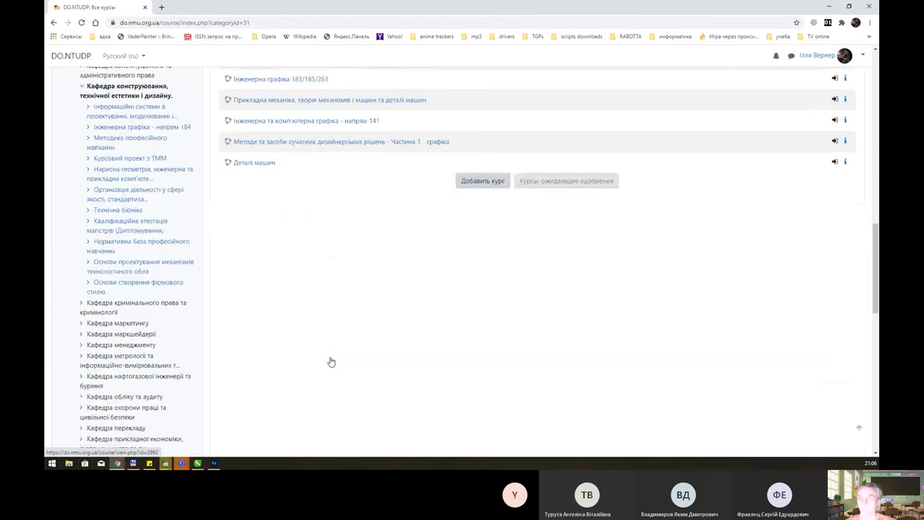
click(293, 144)
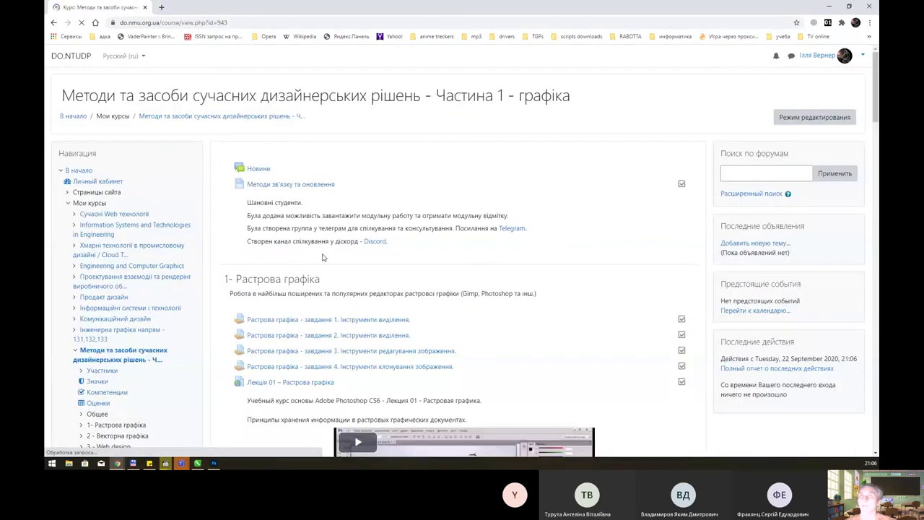
click(390, 353)
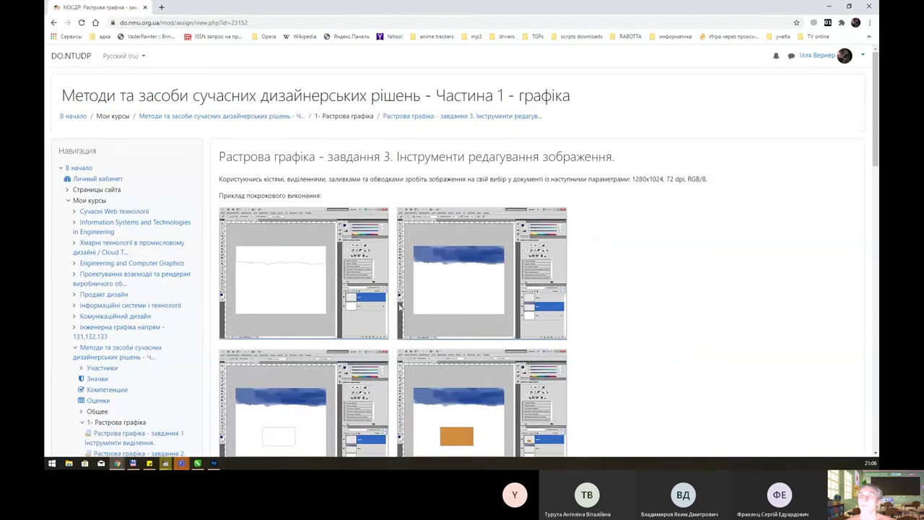
Scroll through the assignment 3 page and its example images, then close it
scroll(402, 296, down, 4)
scroll(402, 296, down, 2)
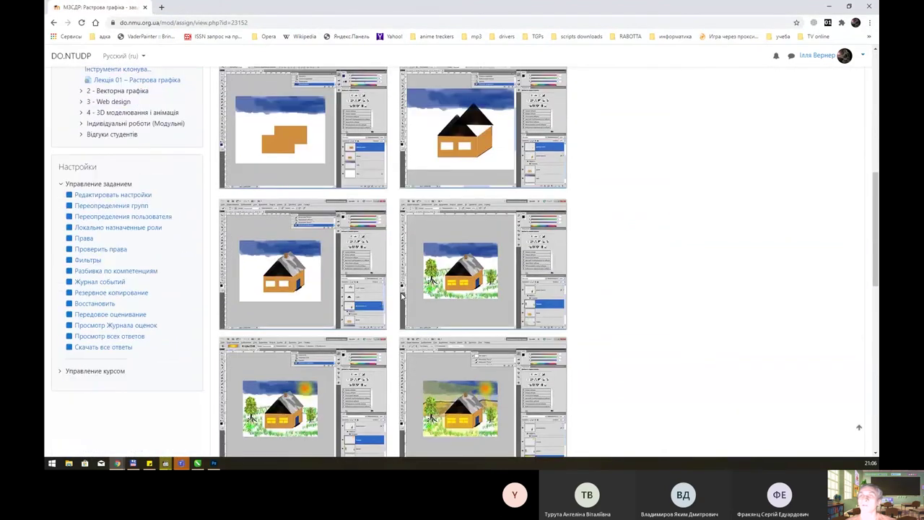
scroll(402, 296, down, 3)
scroll(402, 296, up, 3)
scroll(402, 296, up, 3)
scroll(402, 296, up, 3)
scroll(402, 296, up, 3)
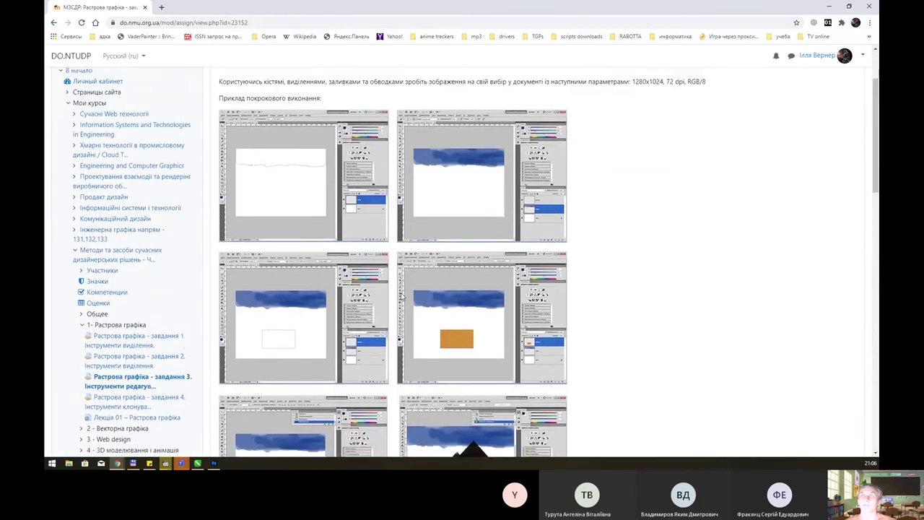
scroll(402, 296, down, 3)
scroll(402, 296, down, 2)
scroll(402, 296, down, 2)
scroll(402, 296, down, 2)
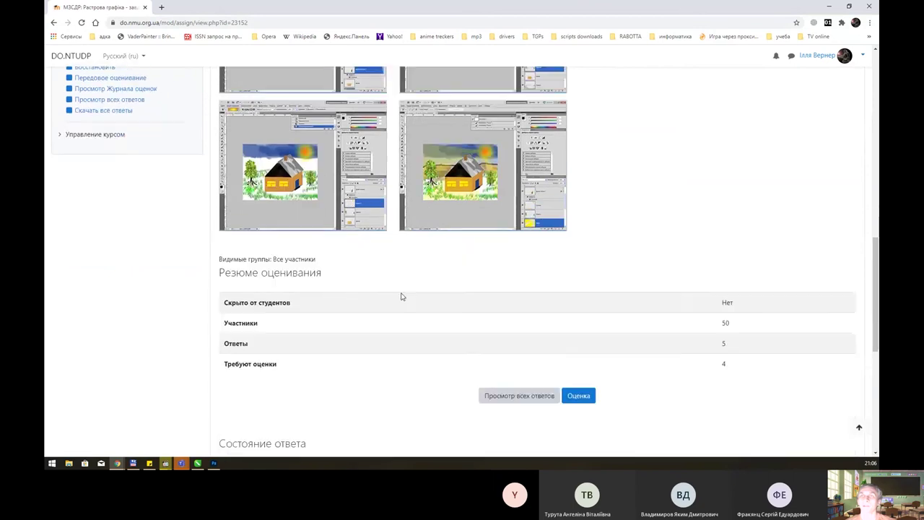
scroll(402, 296, up, 3)
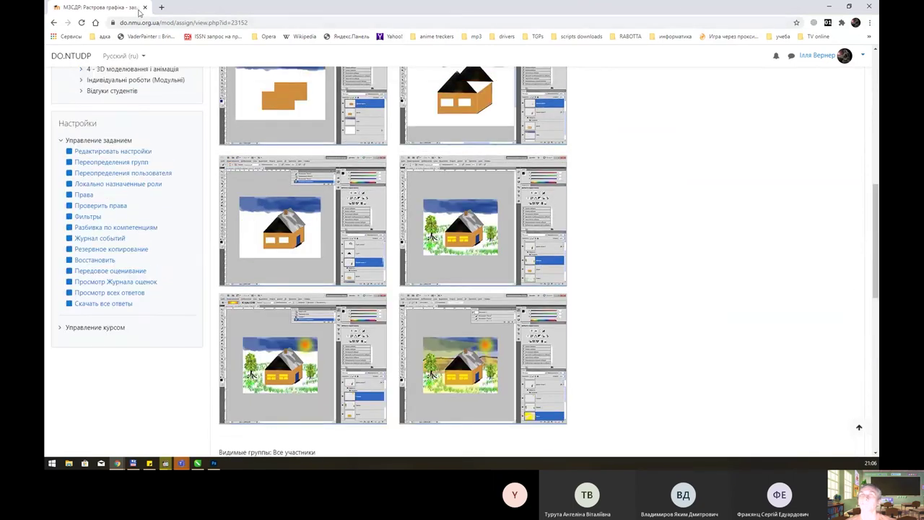
click(143, 7)
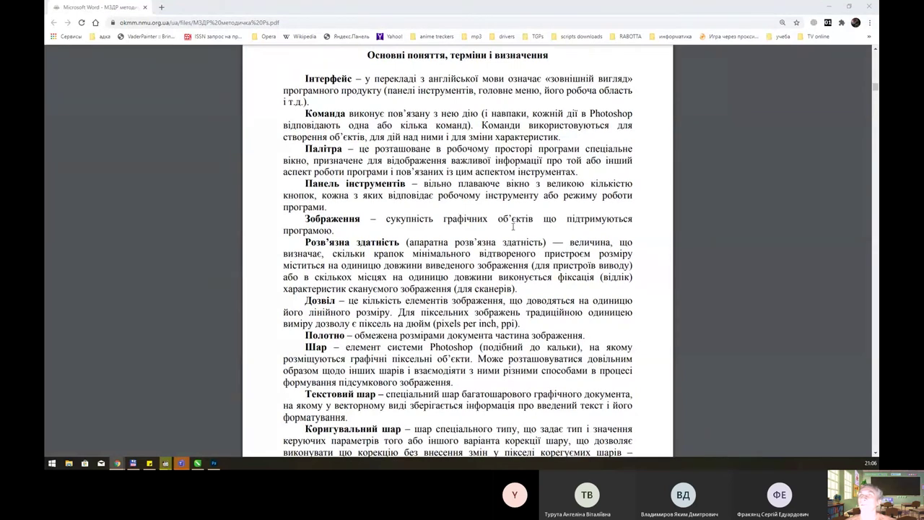
Scroll through the МЗДР methodology PDF, then minimise Chrome to return to Photoshop
scroll(514, 227, down, 4)
scroll(513, 227, down, 5)
scroll(514, 227, down, 5)
scroll(513, 227, down, 3)
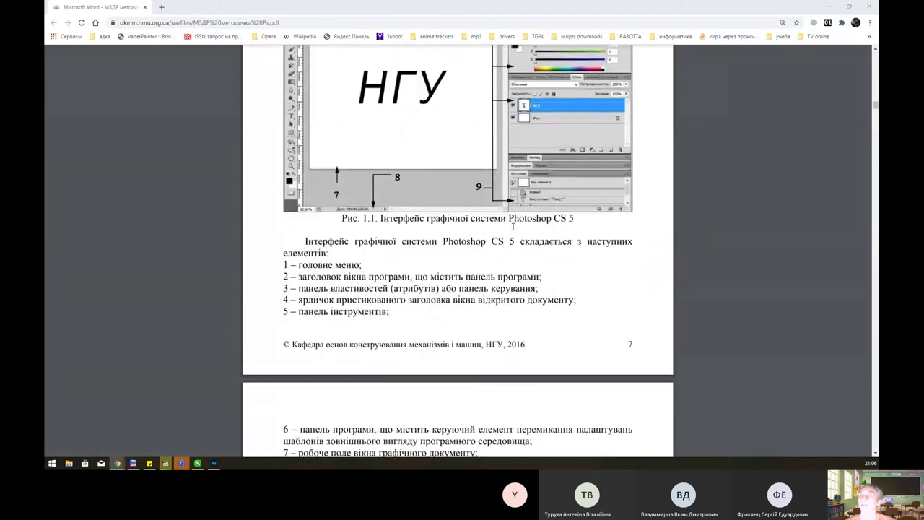
scroll(513, 226, down, 4)
scroll(513, 227, down, 4)
scroll(513, 226, down, 4)
scroll(514, 227, down, 6)
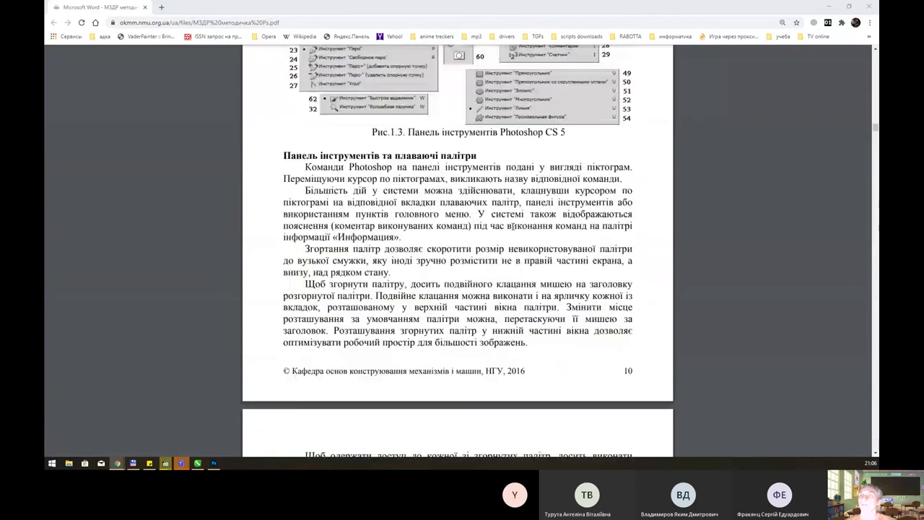
scroll(513, 226, down, 5)
scroll(513, 227, down, 5)
scroll(513, 227, down, 5)
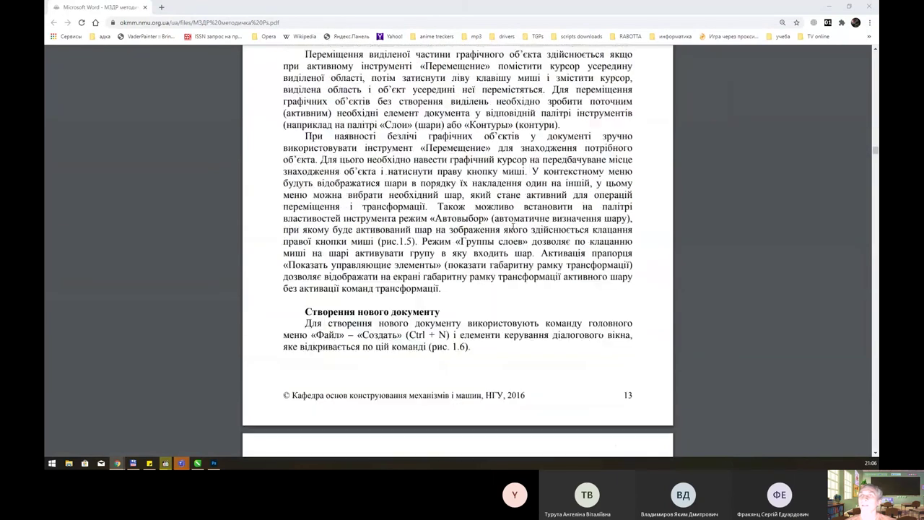
scroll(513, 227, down, 5)
scroll(514, 227, down, 2)
scroll(514, 227, down, 5)
scroll(514, 227, down, 5)
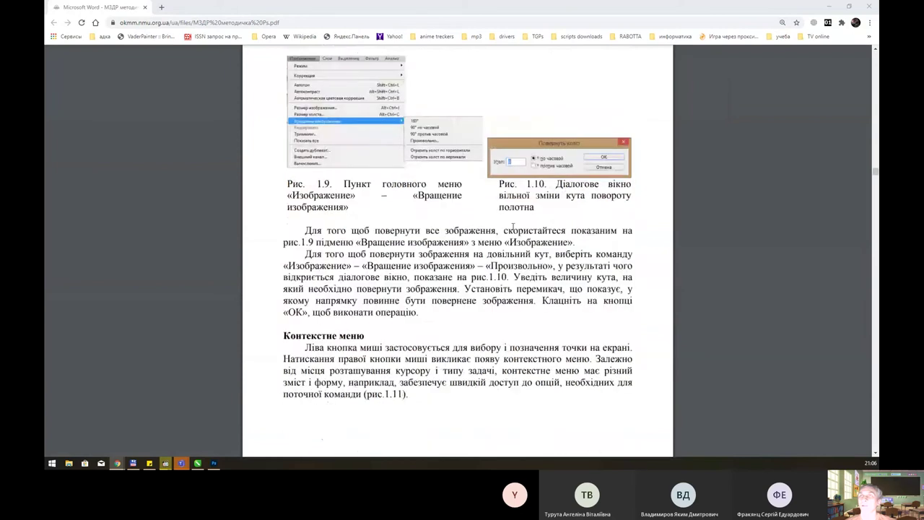
scroll(764, 211, down, 3)
click(829, 7)
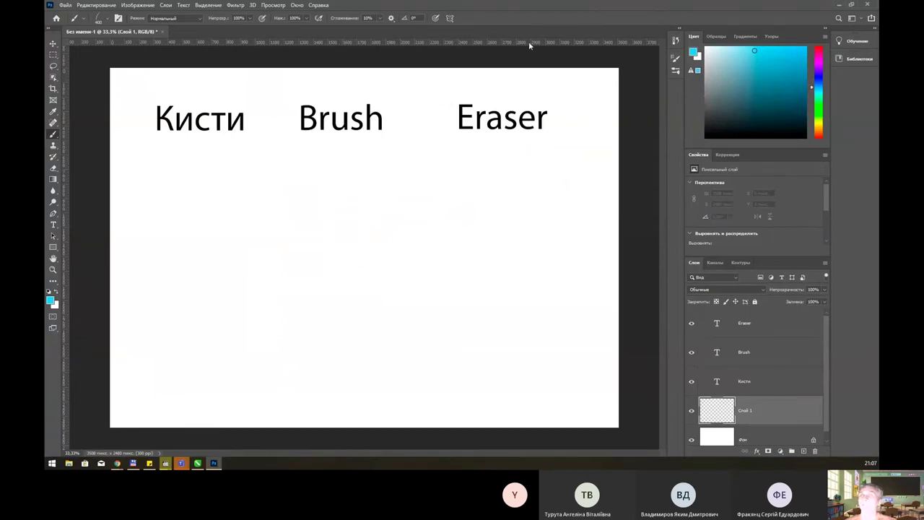
Turn off Color Dynamics, Transfer and Smoothing in the brush settings panel
key(F5)
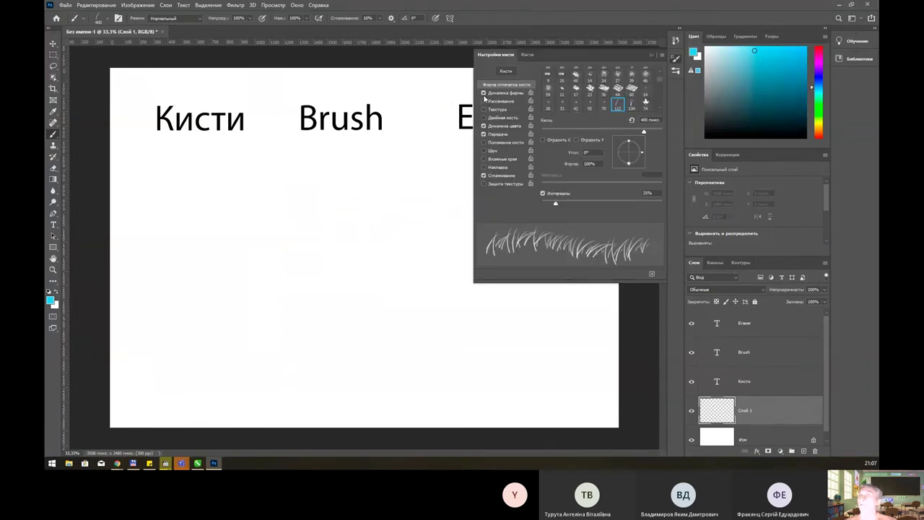
click(484, 126)
click(484, 133)
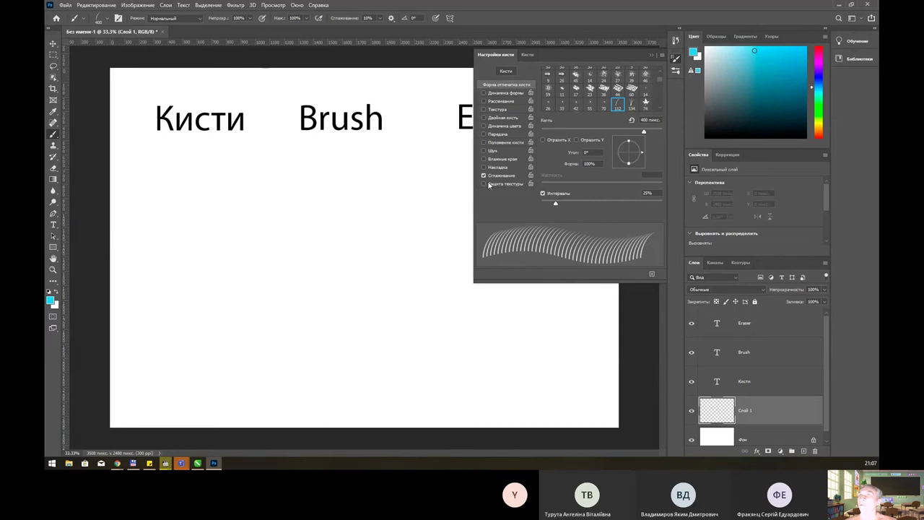
click(484, 175)
click(658, 53)
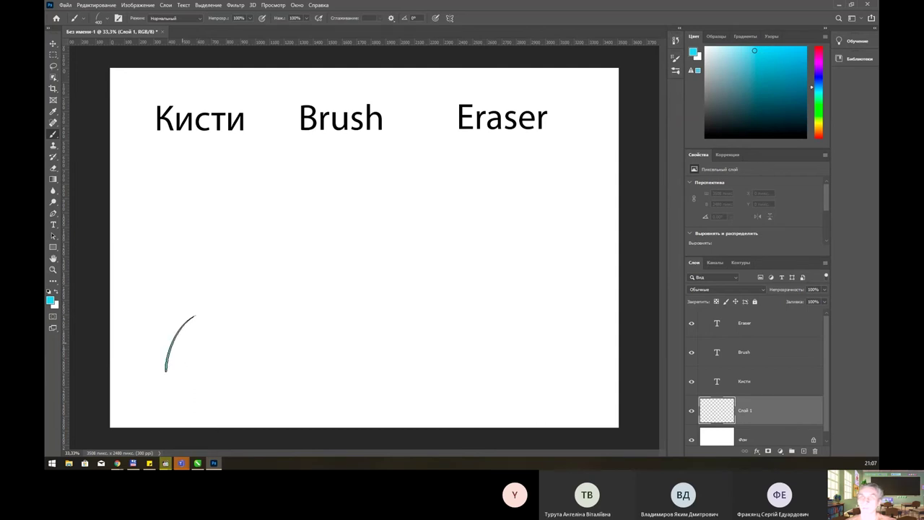
Paint cyan sedge test strokes: three single blades and two long sweeping swaths
click(180, 344)
click(273, 335)
click(376, 328)
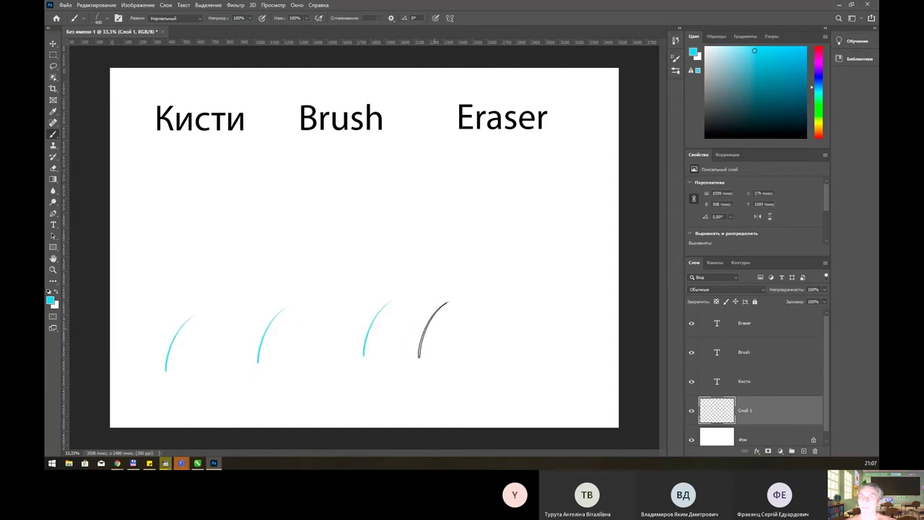
drag(322, 259, 588, 305)
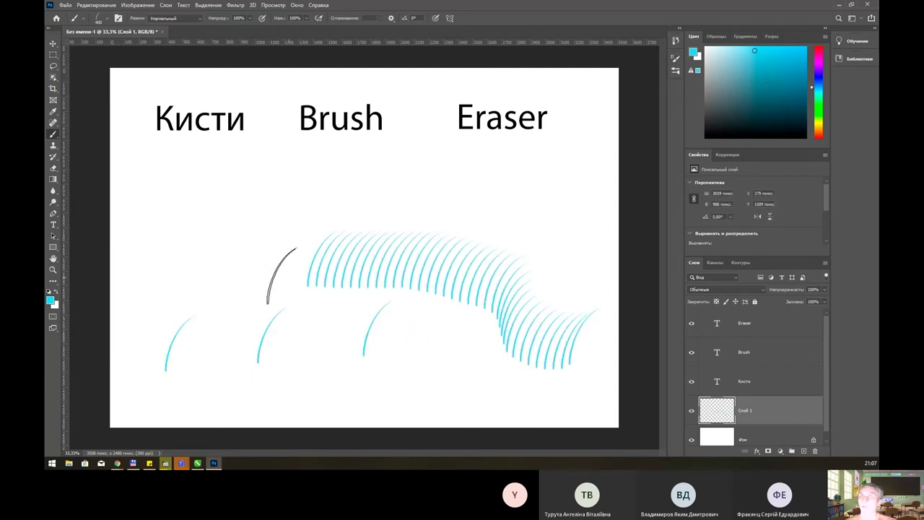
mouse_move(209, 268)
mouse_down()
mouse_move(371, 186)
mouse_move(560, 268)
mouse_up()
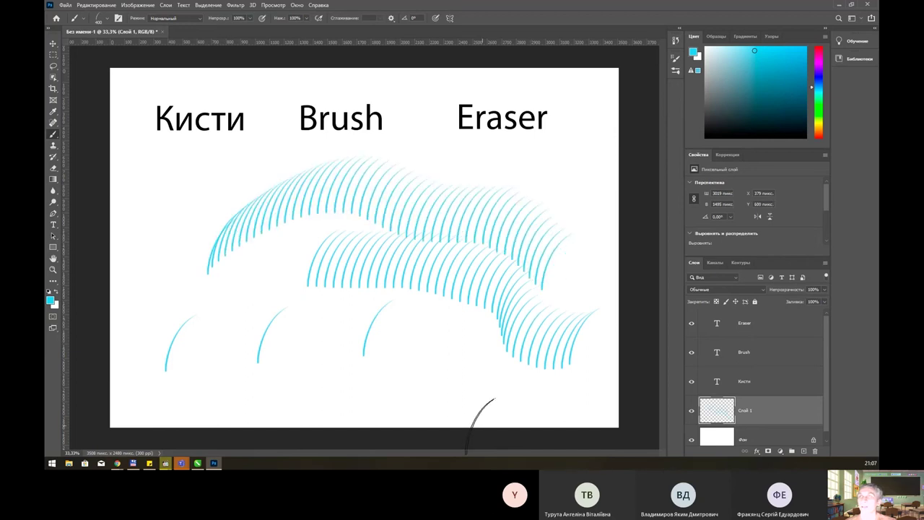
Clear all the cyan grass strokes from the layer
key(ctrl+a)
key(Delete)
key(ctrl+d)
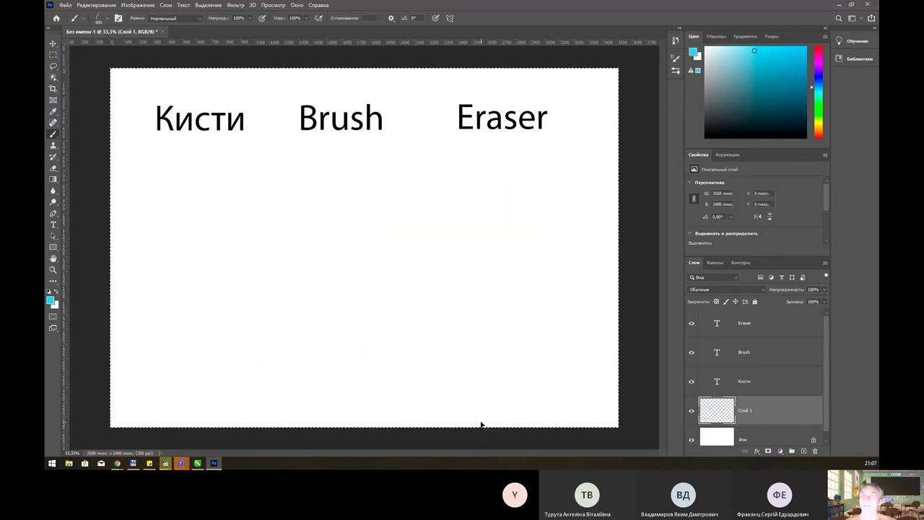
Set the foreground colour to green 7cf11b, then paint and undo a trial grass stroke
click(52, 301)
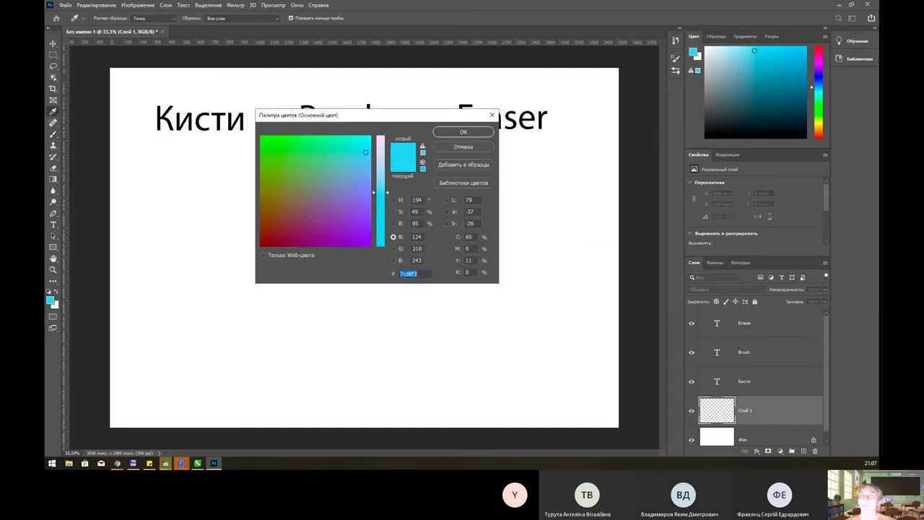
click(380, 192)
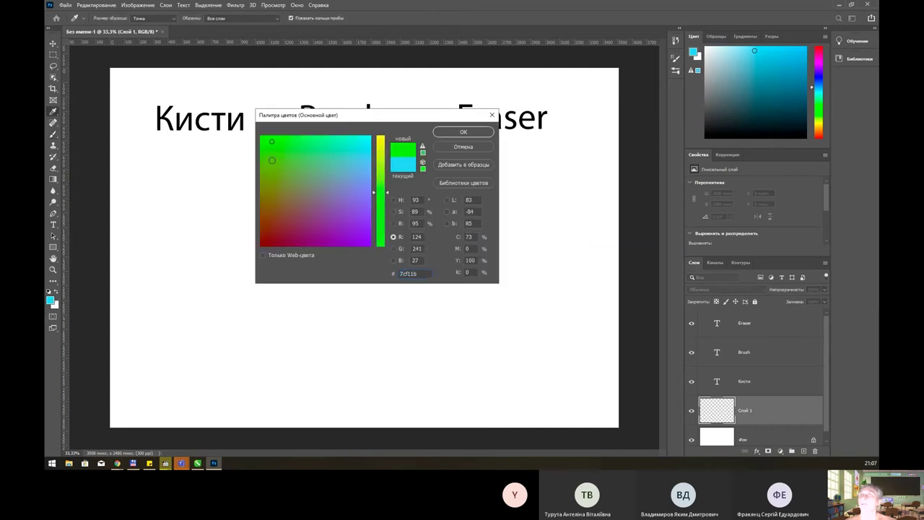
click(463, 132)
mouse_move(223, 250)
mouse_down()
mouse_move(193, 304)
mouse_move(526, 283)
mouse_up()
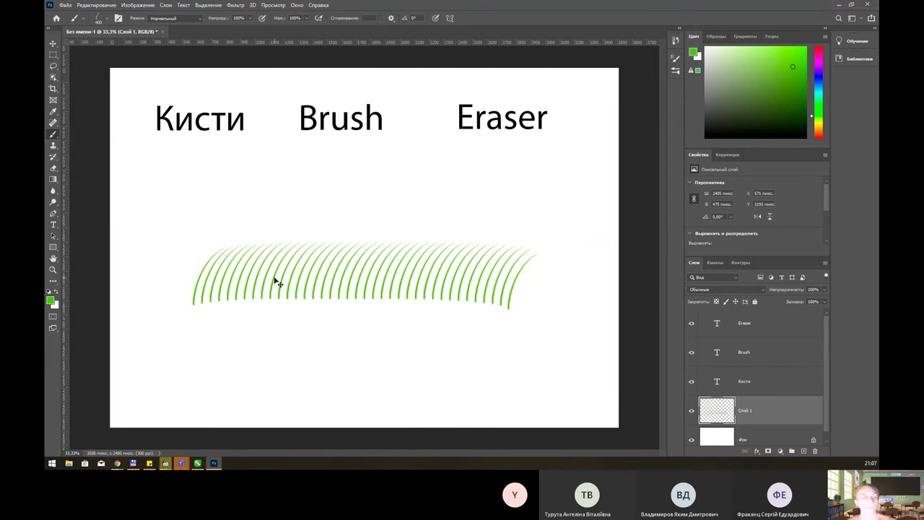
key(ctrl+z)
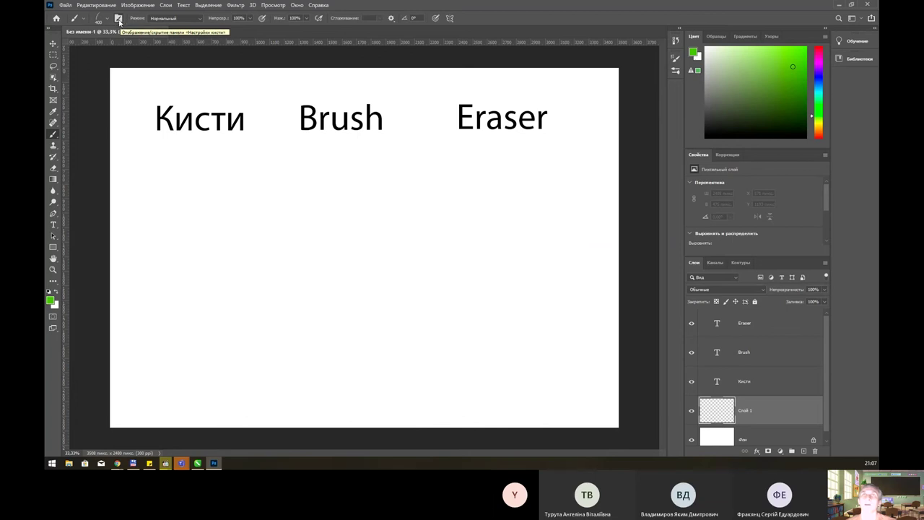
Toggle the brush settings panel and bring up the Window menu
click(118, 18)
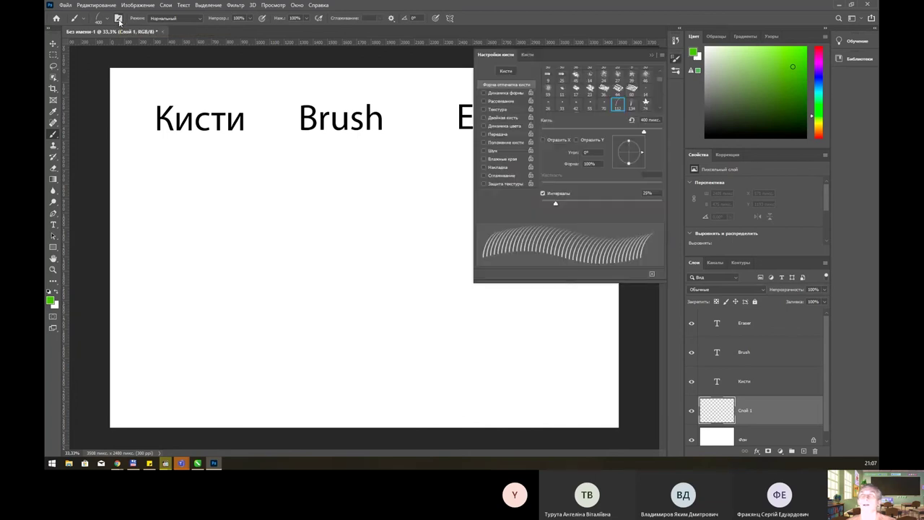
click(118, 18)
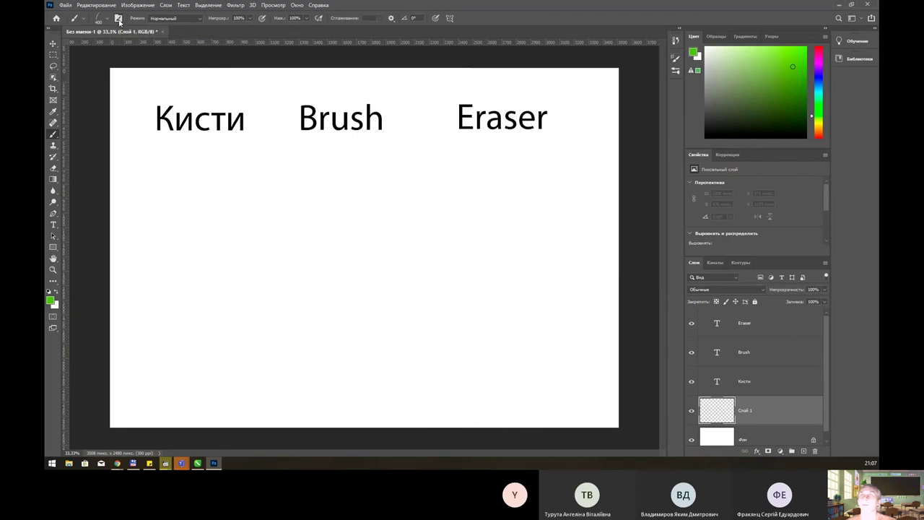
click(297, 5)
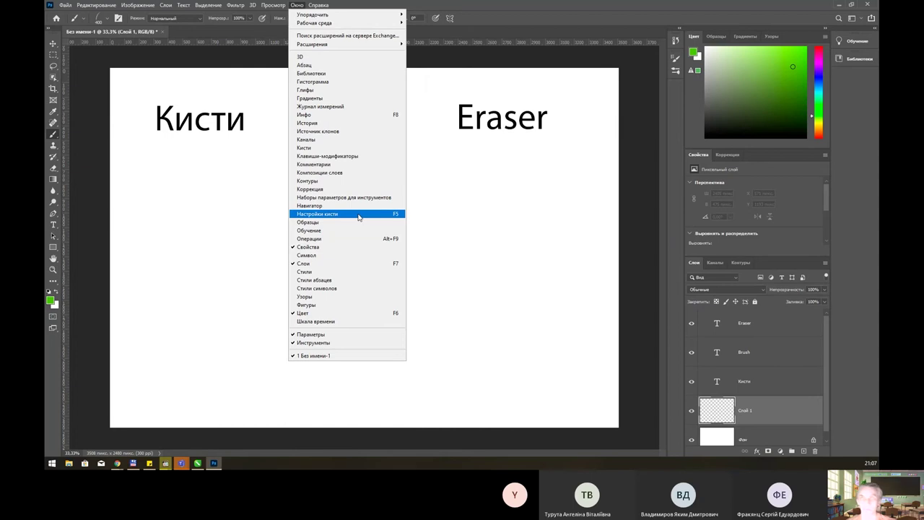
Open the Brush Settings panel showing the sedge brush tip at 25% spacing
click(358, 214)
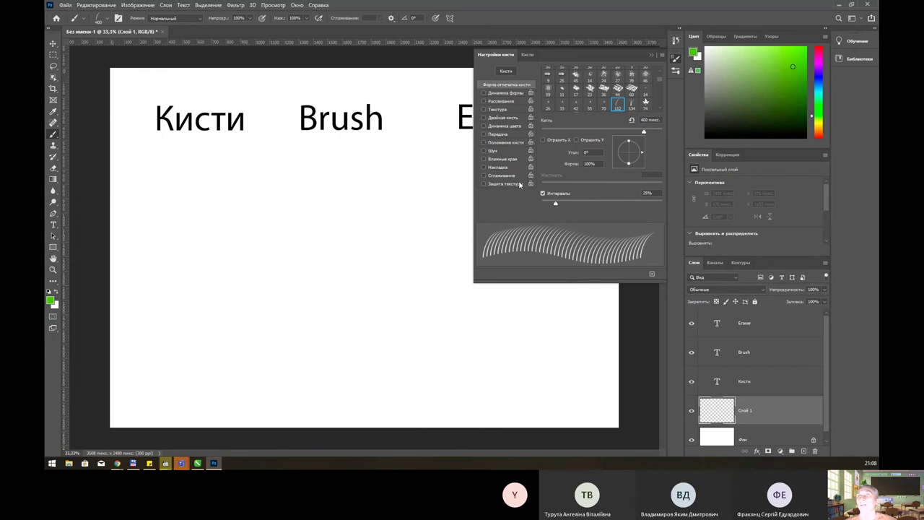
click(506, 93)
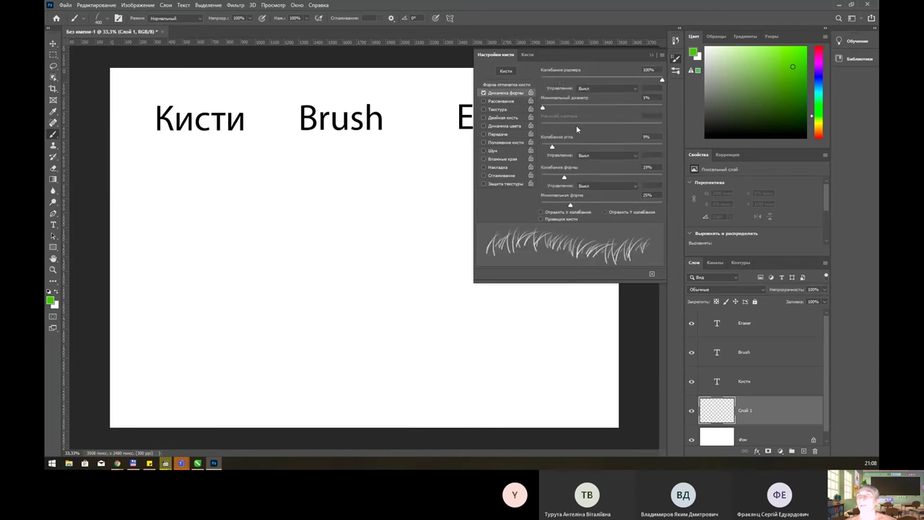
click(505, 101)
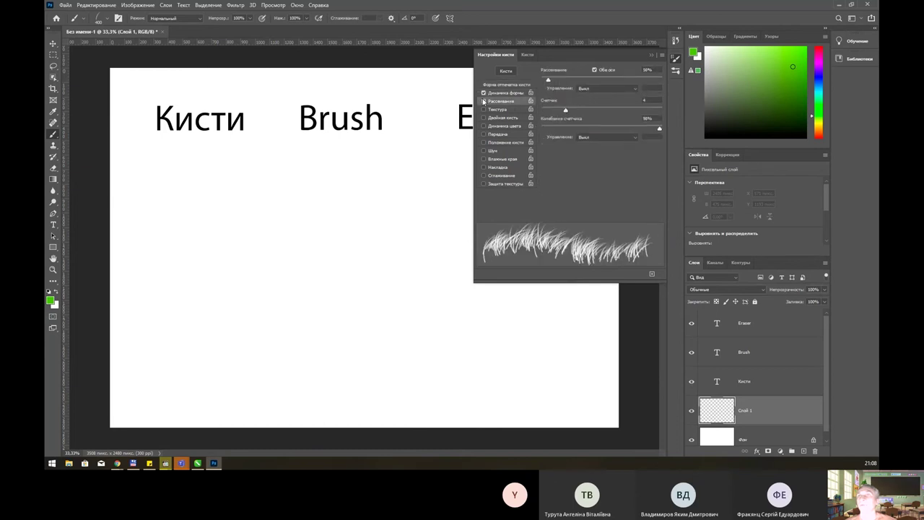
click(483, 102)
click(483, 93)
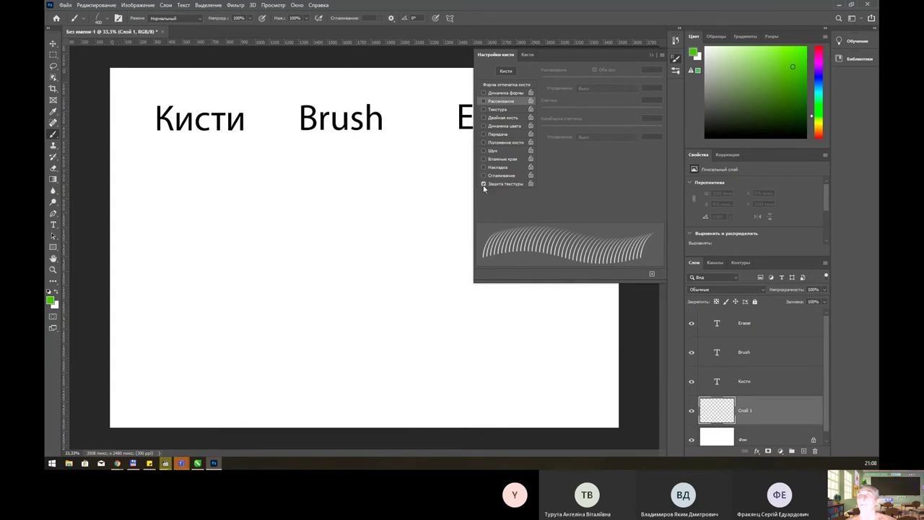
click(501, 177)
click(500, 169)
click(500, 169)
click(503, 161)
click(497, 152)
click(498, 160)
click(501, 168)
click(502, 170)
click(509, 85)
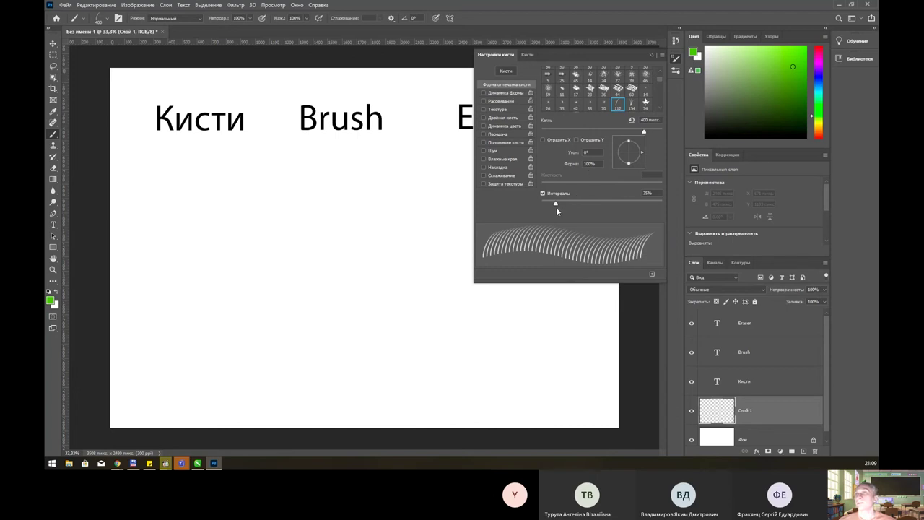
Test extreme brush spacings of about 247% and 1%, then clear the test strokes
drag(556, 205, 636, 206)
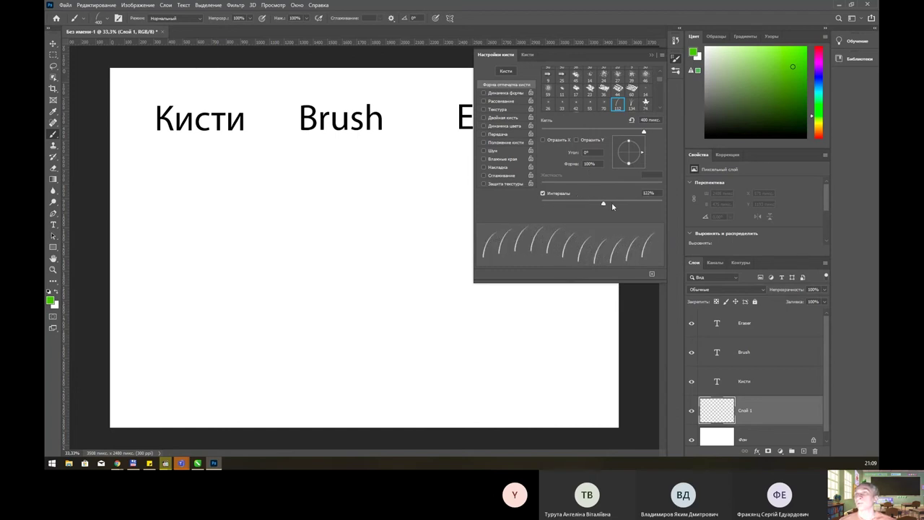
mouse_move(189, 284)
mouse_down()
mouse_move(440, 292)
mouse_move(600, 323)
mouse_up()
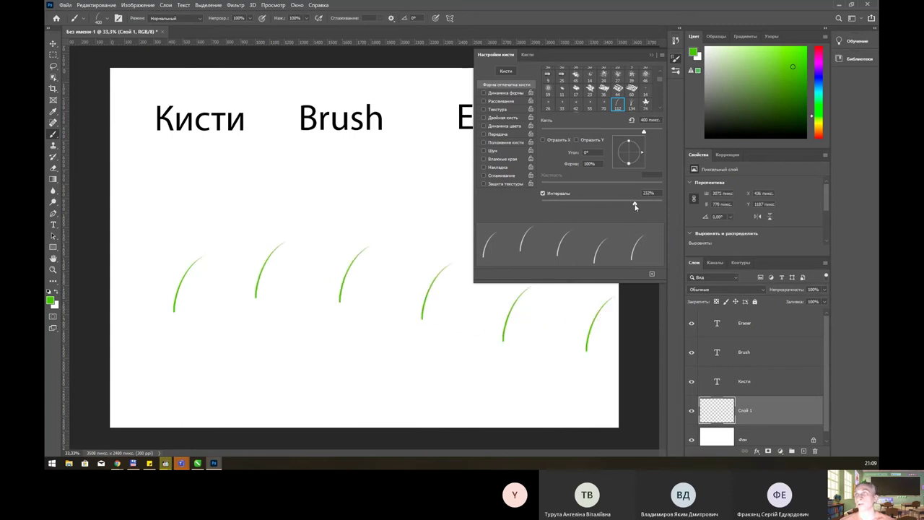
drag(635, 206, 538, 212)
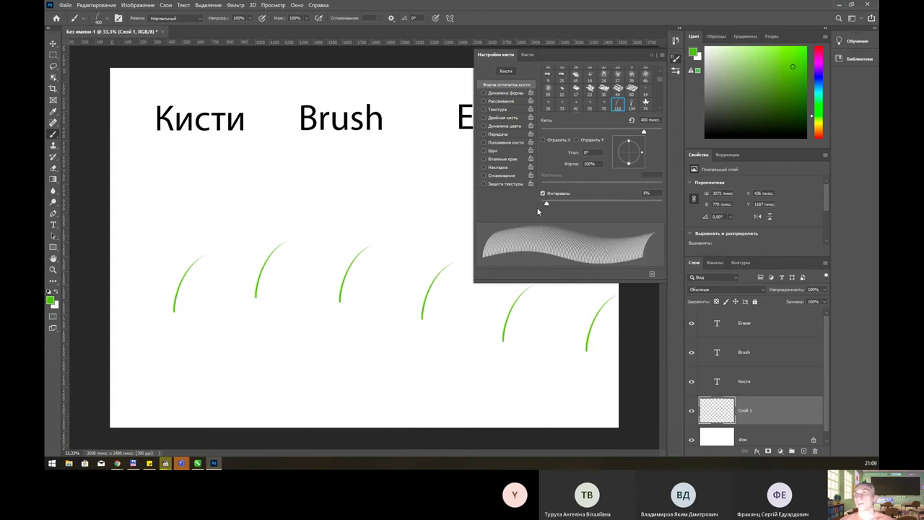
drag(161, 372, 520, 376)
key(ctrl+z)
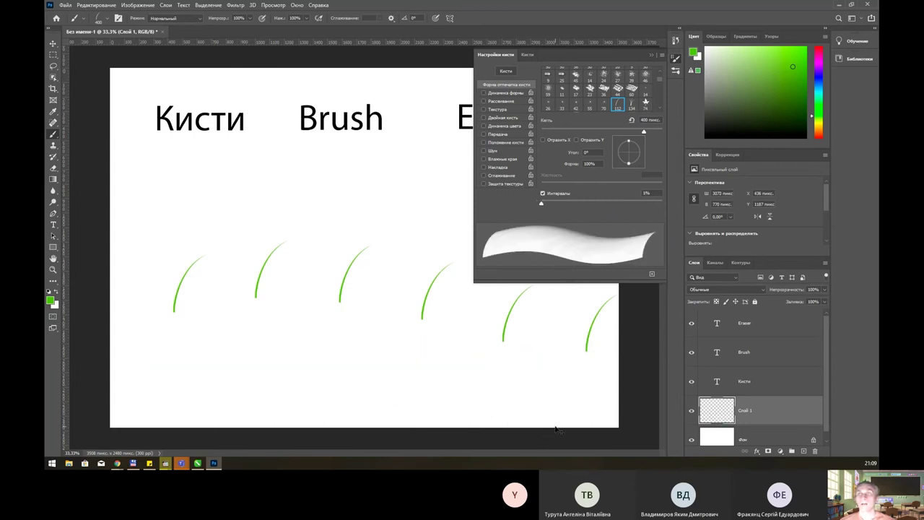
key(Delete)
Set grass brush spacing to 36%, test grass rows, then undo them
drag(543, 204, 562, 204)
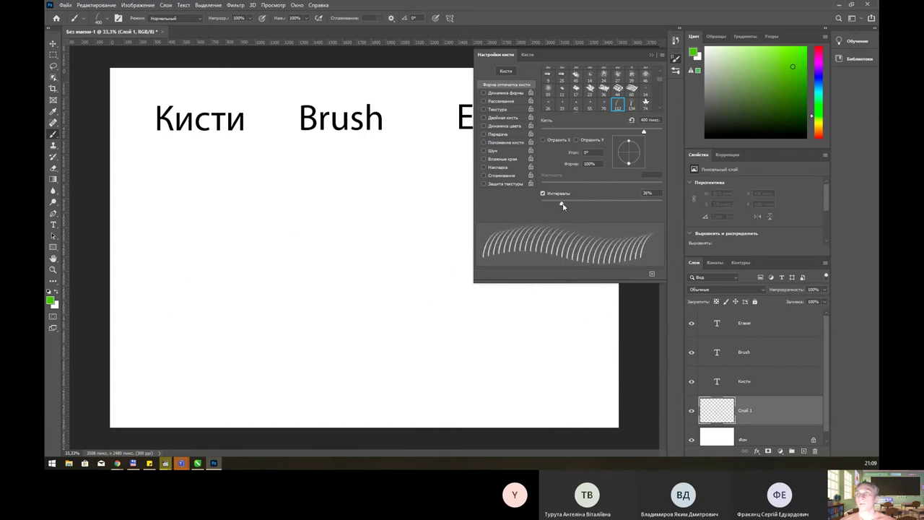
mouse_move(190, 357)
mouse_down()
mouse_move(284, 347)
mouse_move(540, 360)
mouse_up()
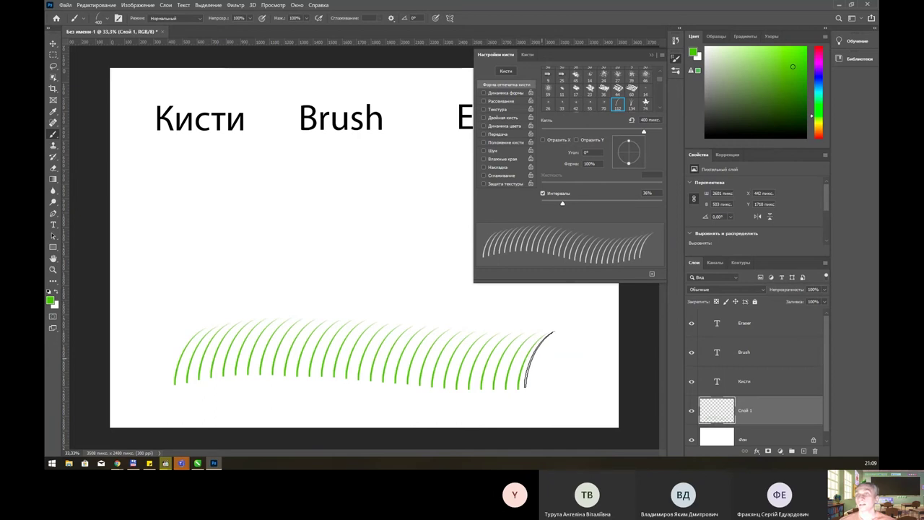
drag(174, 376, 589, 368)
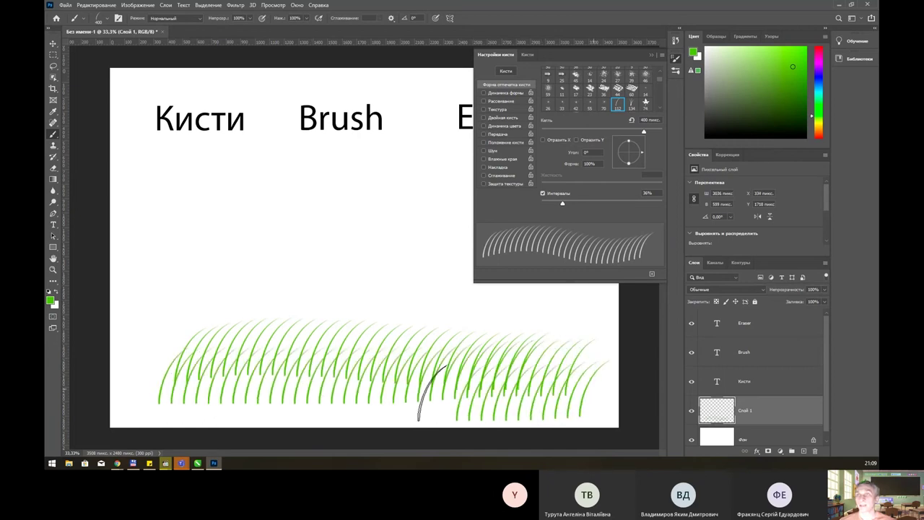
mouse_move(150, 343)
mouse_down()
mouse_move(595, 354)
mouse_move(359, 393)
mouse_move(178, 401)
mouse_up()
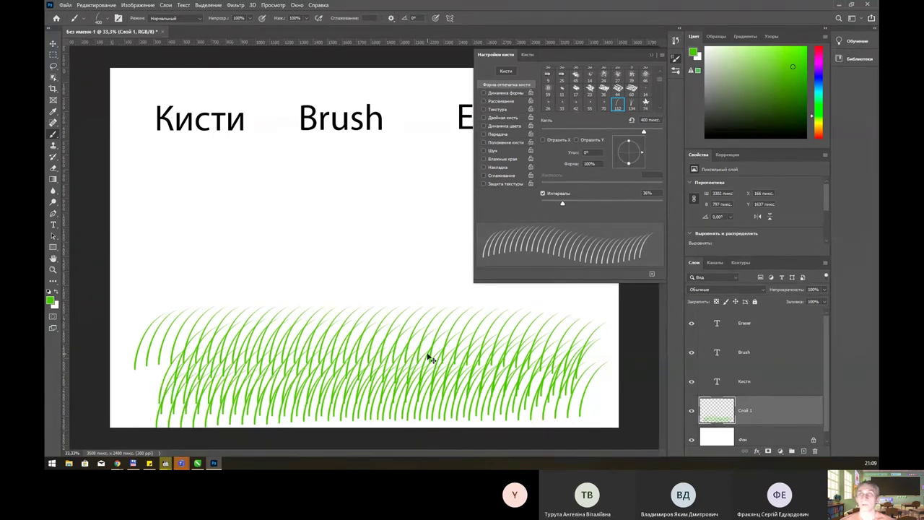
key(ctrl+z)
key(ctrl+z)
key(ctrl+z)
key(ctrl+z)
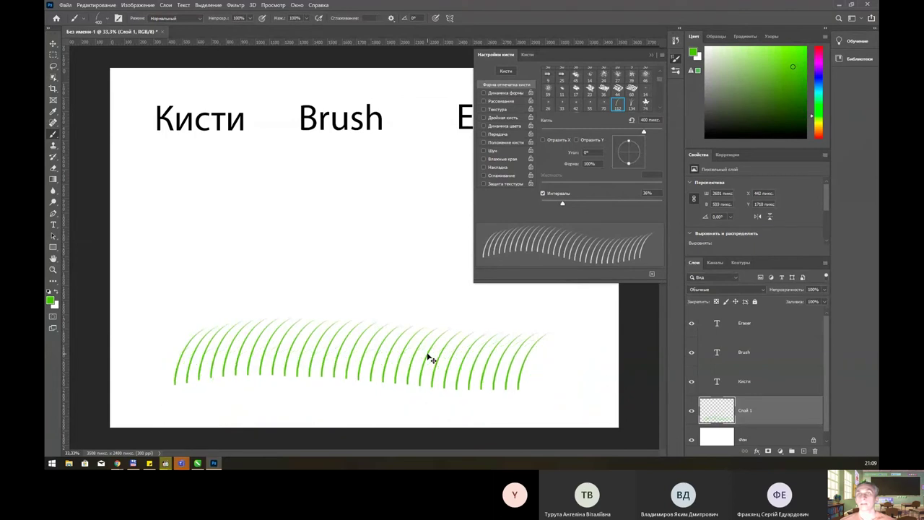
key(ctrl+z)
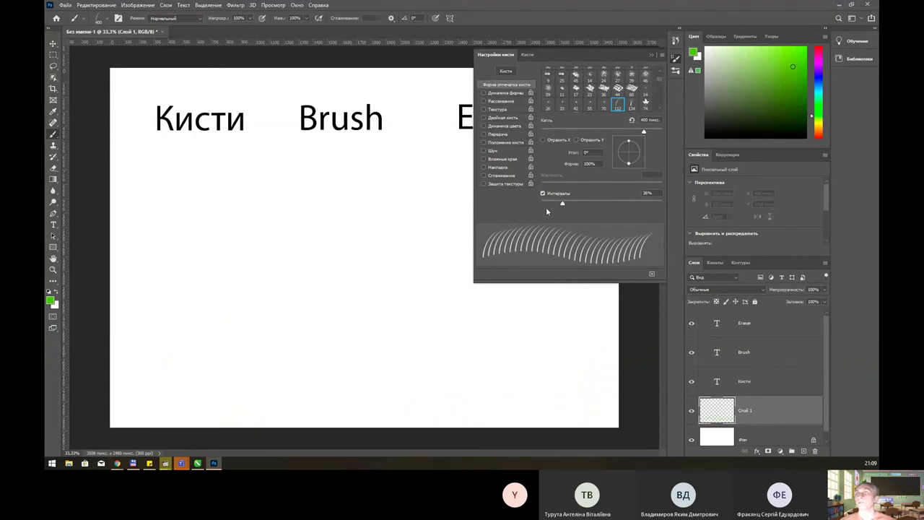
Enable Shape Dynamics, tune size jitter and minimum diameter, then clear test grass rows
click(509, 93)
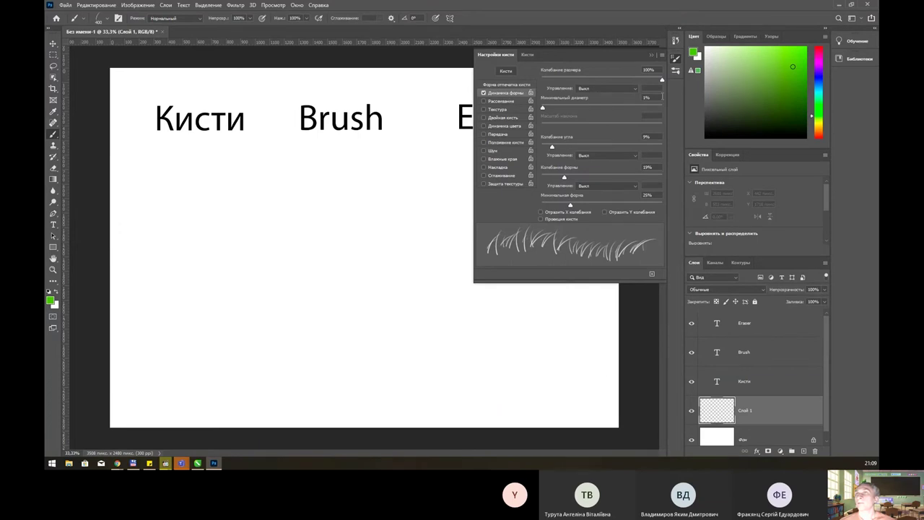
drag(662, 80, 460, 80)
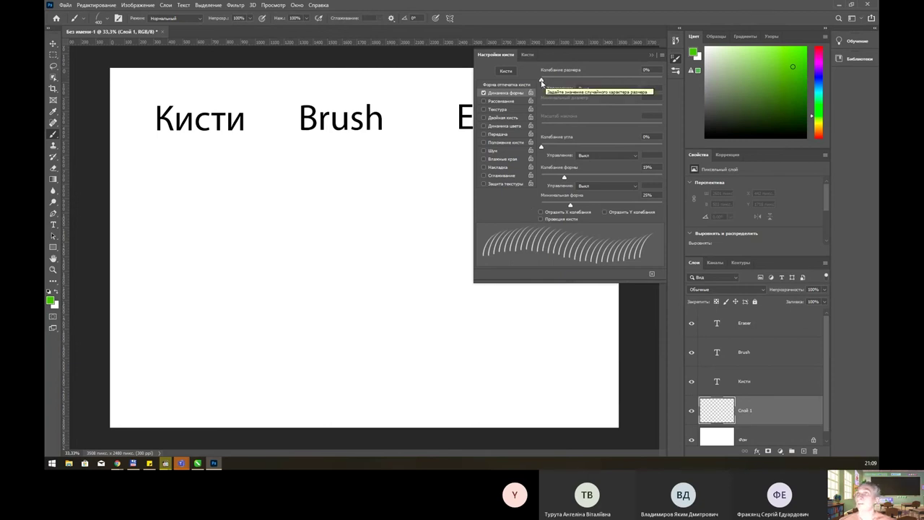
drag(541, 80, 672, 81)
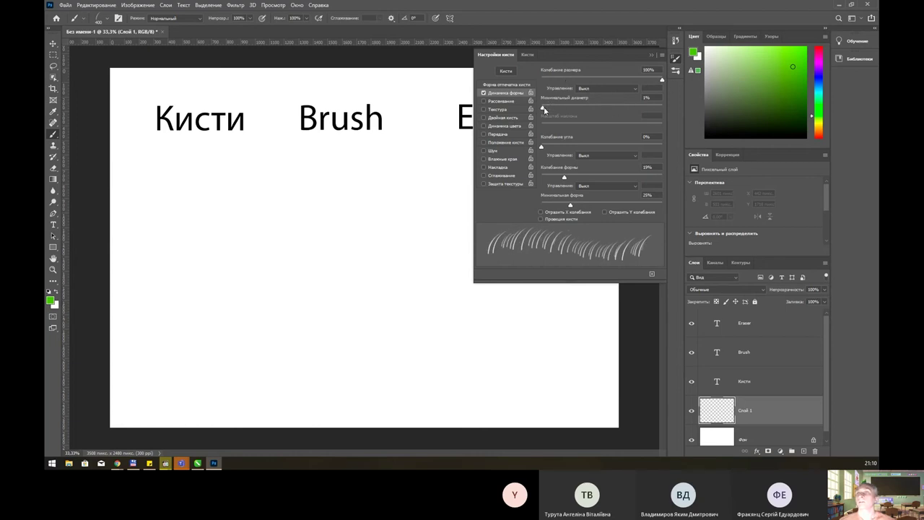
mouse_move(545, 109)
mouse_down()
mouse_move(627, 112)
mouse_move(535, 112)
mouse_up()
drag(152, 350, 538, 356)
mouse_move(590, 377)
mouse_down()
mouse_move(186, 391)
mouse_move(599, 361)
mouse_move(274, 346)
mouse_move(515, 353)
mouse_move(274, 382)
mouse_move(171, 382)
mouse_up()
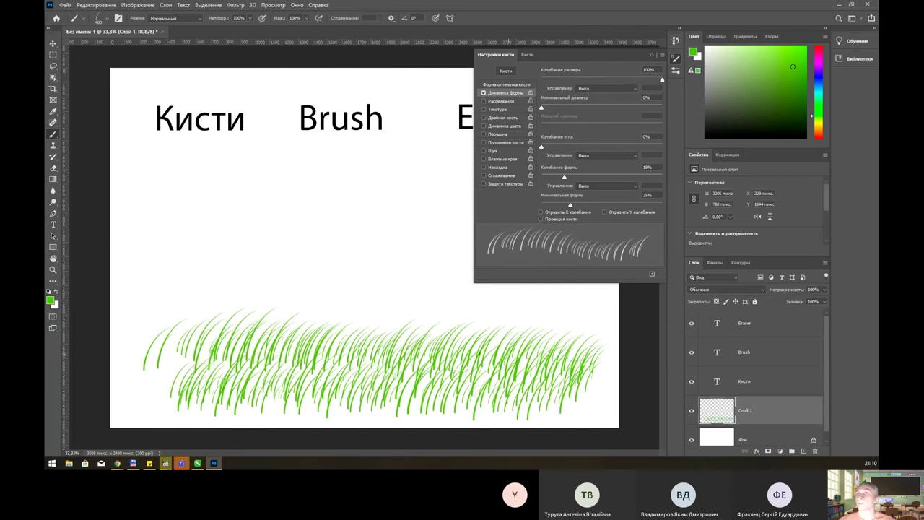
key(Delete)
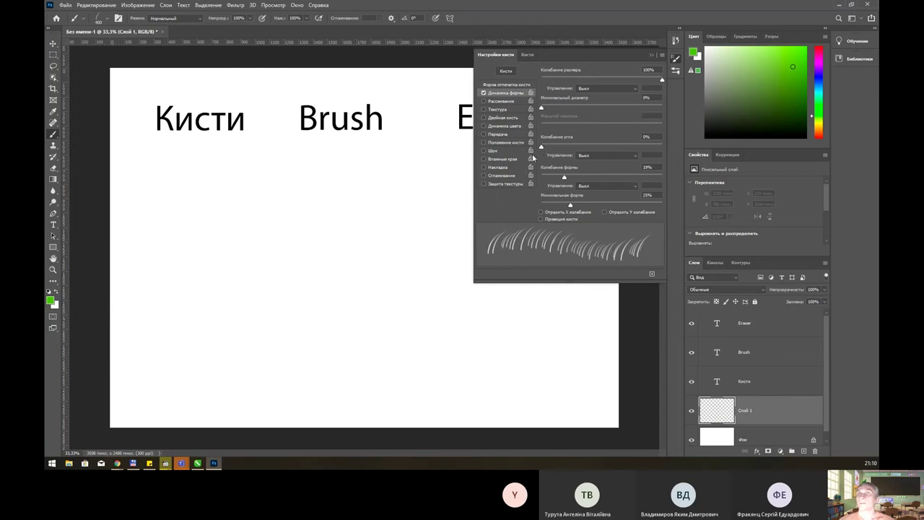
Raise angle jitter to 100%, paint randomly angled test grass, then clear it
drag(542, 148, 561, 151)
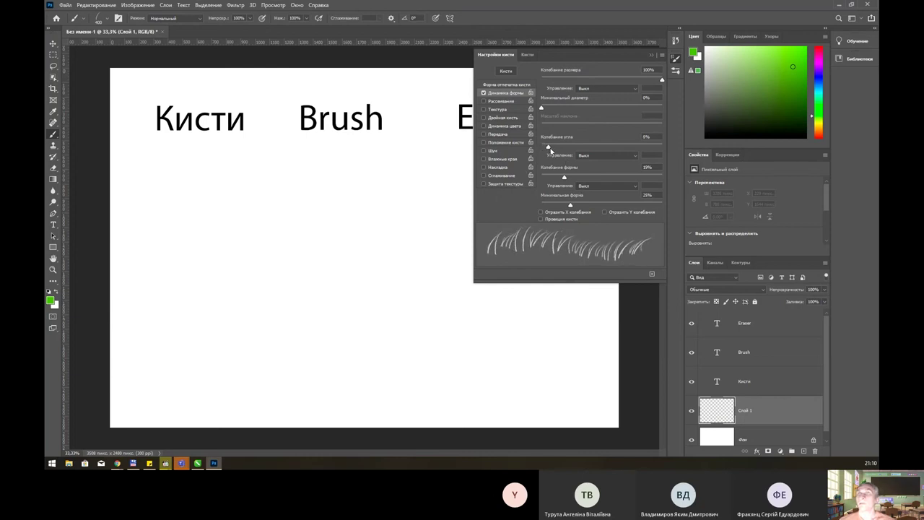
drag(561, 151, 689, 153)
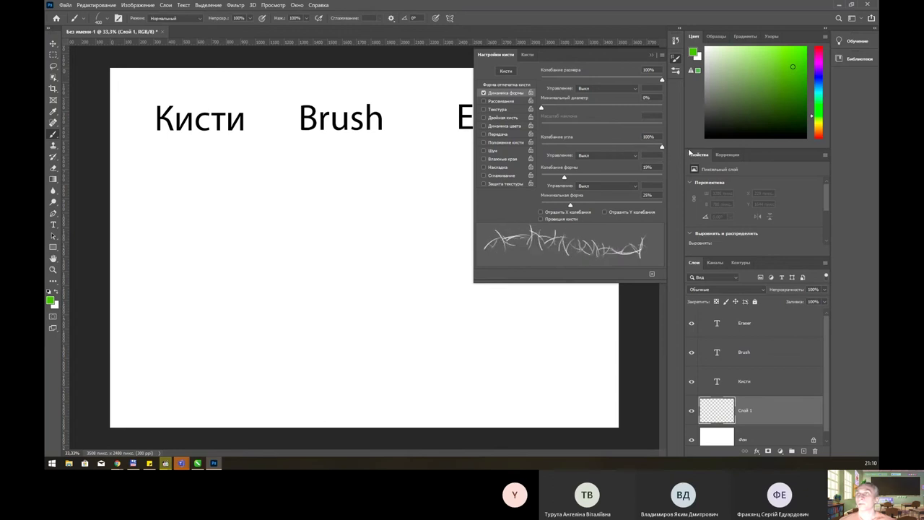
drag(256, 309, 506, 405)
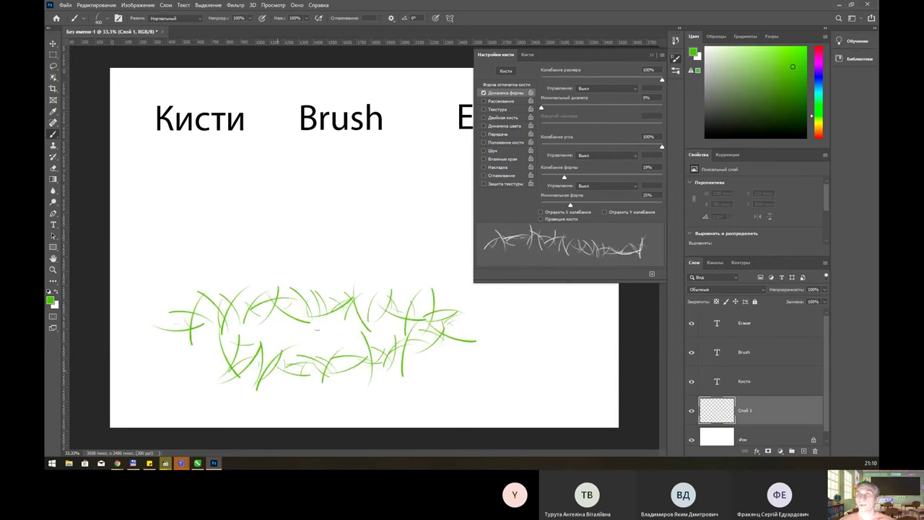
drag(340, 376, 376, 382)
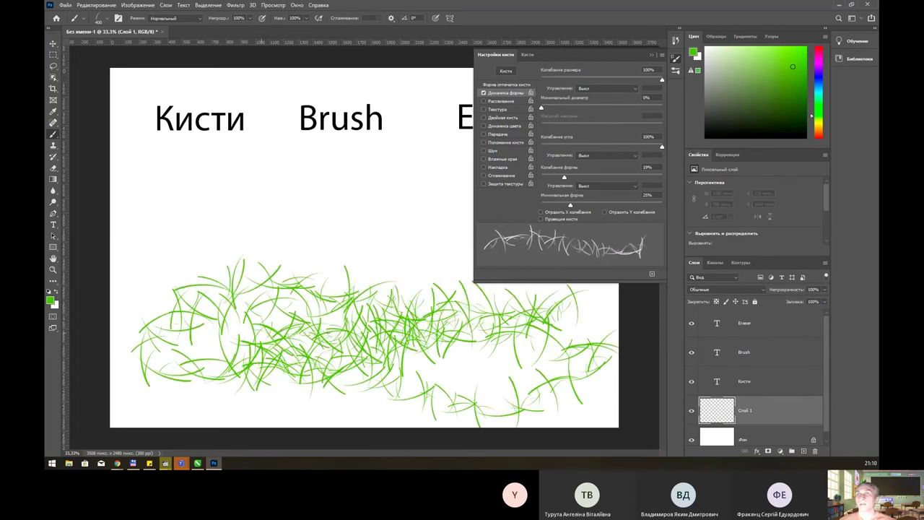
mouse_move(325, 361)
mouse_down()
mouse_move(169, 348)
mouse_move(469, 390)
mouse_move(592, 383)
mouse_move(180, 296)
mouse_move(577, 311)
mouse_move(455, 353)
mouse_move(123, 376)
mouse_up()
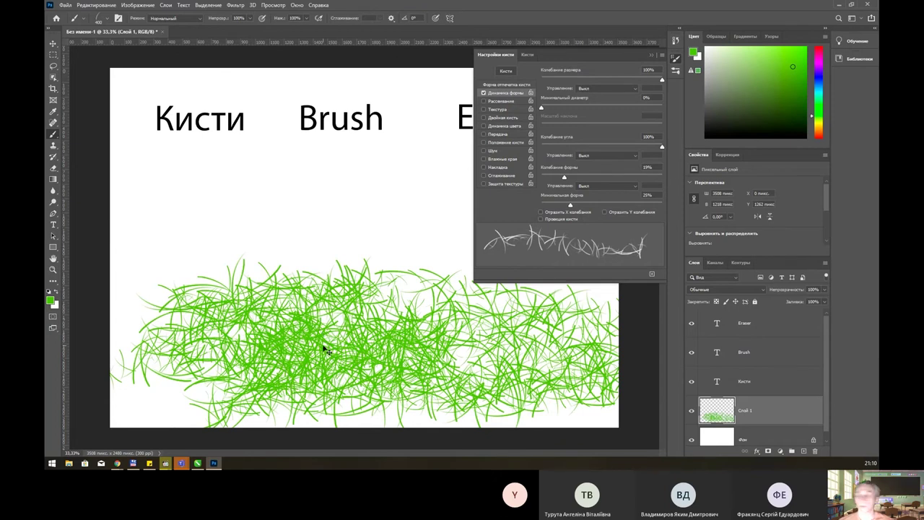
key(ctrl+a)
key(Delete)
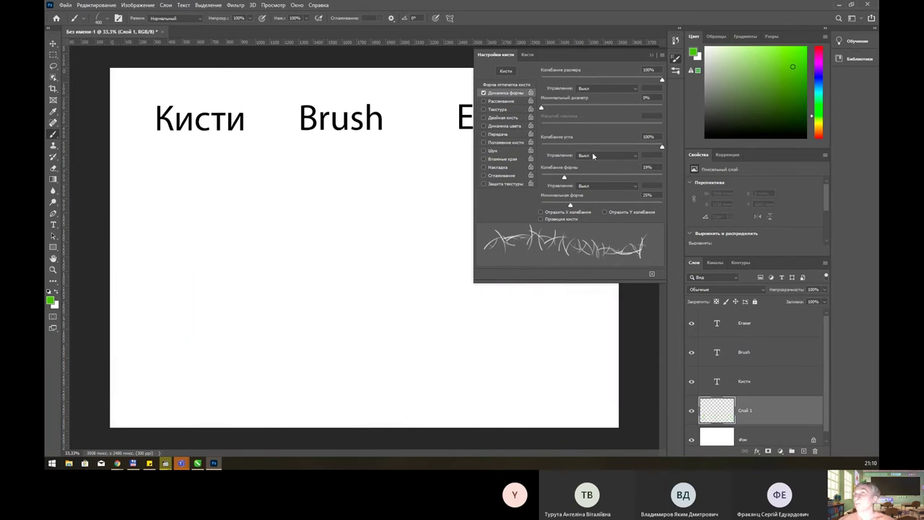
Lower roundness jitter to 12% and enable Flip X jitter, testing with grass strokes
mouse_move(568, 179)
mouse_down()
mouse_move(557, 179)
mouse_move(644, 177)
mouse_move(596, 145)
mouse_move(551, 147)
mouse_up()
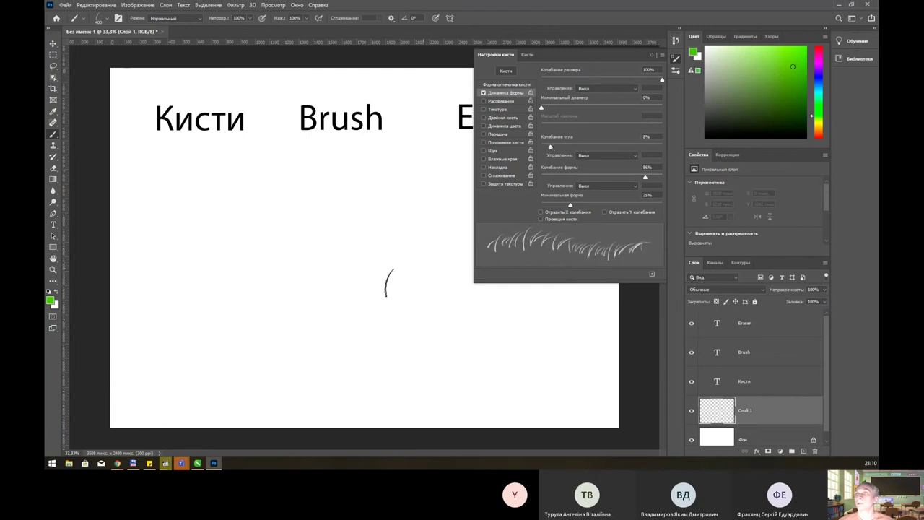
mouse_move(180, 340)
mouse_down()
mouse_move(527, 352)
mouse_move(174, 394)
mouse_move(476, 379)
mouse_move(590, 355)
mouse_move(221, 324)
mouse_move(181, 383)
mouse_move(574, 383)
mouse_move(186, 361)
mouse_move(440, 394)
mouse_move(558, 393)
mouse_up()
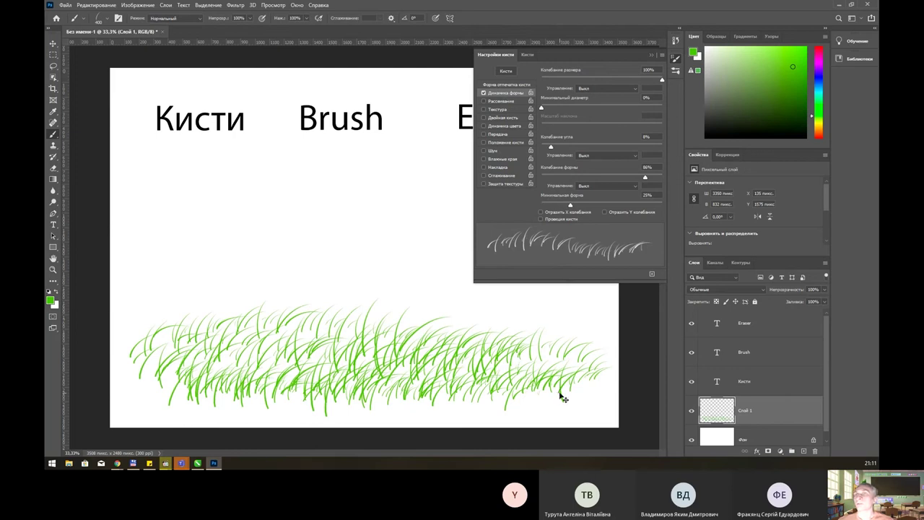
key(ctrl+z)
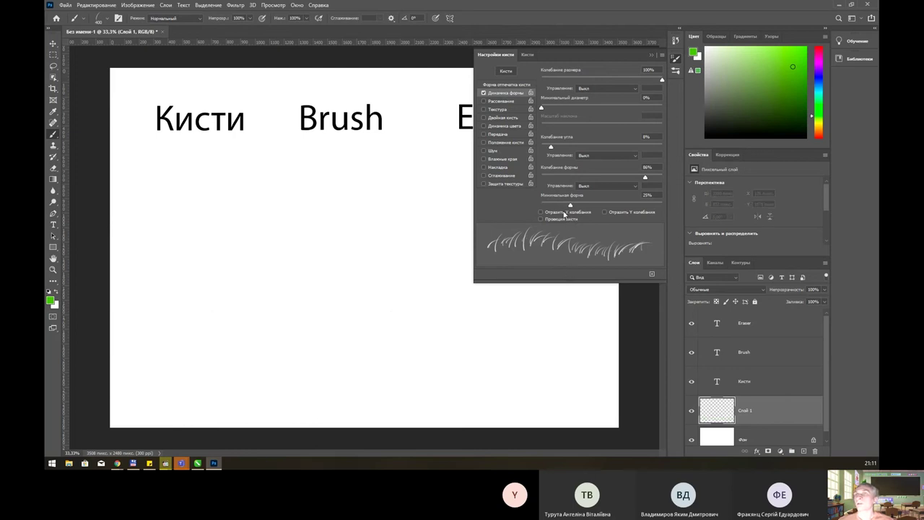
click(565, 213)
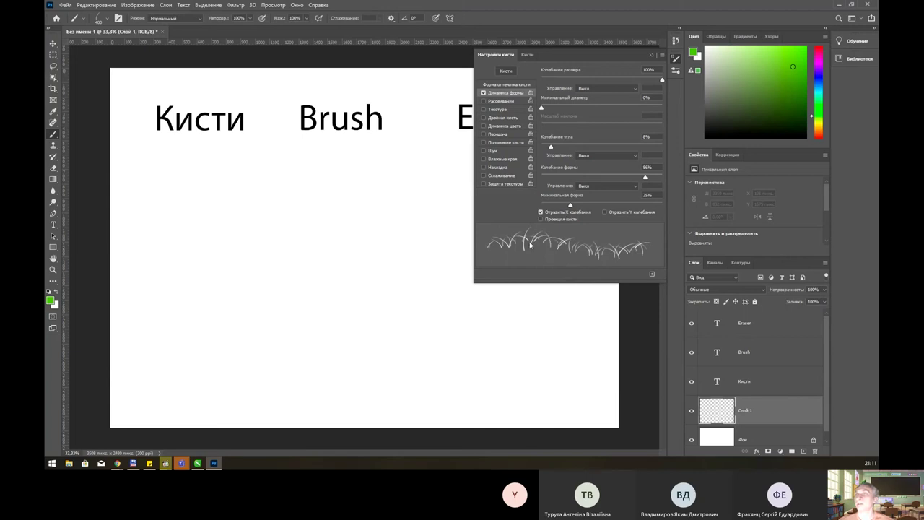
drag(229, 353, 541, 353)
mouse_move(155, 372)
mouse_down()
mouse_move(448, 405)
mouse_move(520, 339)
mouse_move(137, 361)
mouse_move(273, 388)
mouse_move(548, 390)
mouse_move(346, 368)
mouse_move(216, 390)
mouse_move(307, 375)
mouse_up()
key(ctrl+z)
drag(231, 350, 498, 347)
mouse_move(318, 358)
mouse_down()
mouse_move(553, 371)
mouse_move(289, 390)
mouse_move(404, 325)
mouse_move(520, 375)
mouse_move(437, 379)
mouse_up()
Set shape jitter to about 58%, test-paint grass, then clear the whole layer
mouse_move(646, 179)
mouse_down()
mouse_move(528, 179)
mouse_move(646, 180)
mouse_up()
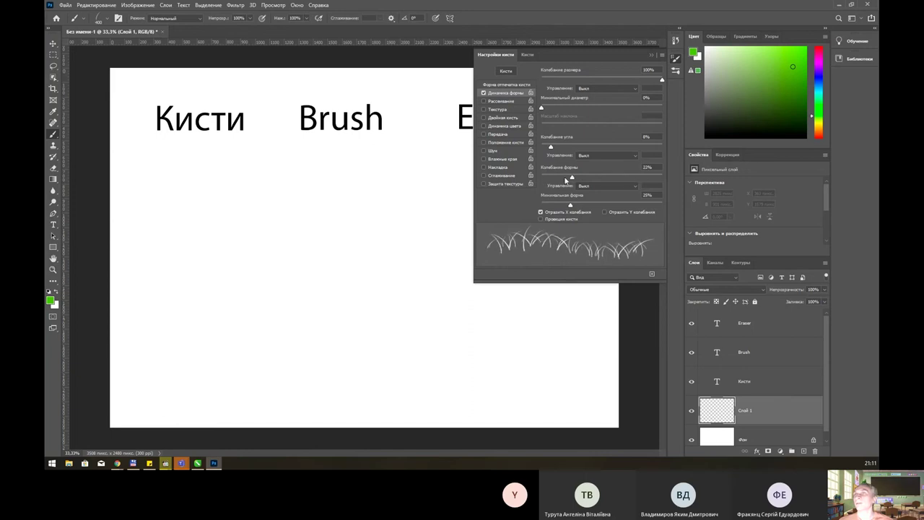
drag(646, 180, 612, 181)
mouse_move(203, 352)
mouse_down()
mouse_move(429, 347)
mouse_move(585, 361)
mouse_move(239, 371)
mouse_move(551, 388)
mouse_move(613, 376)
mouse_move(202, 353)
mouse_move(382, 376)
mouse_move(552, 375)
mouse_up()
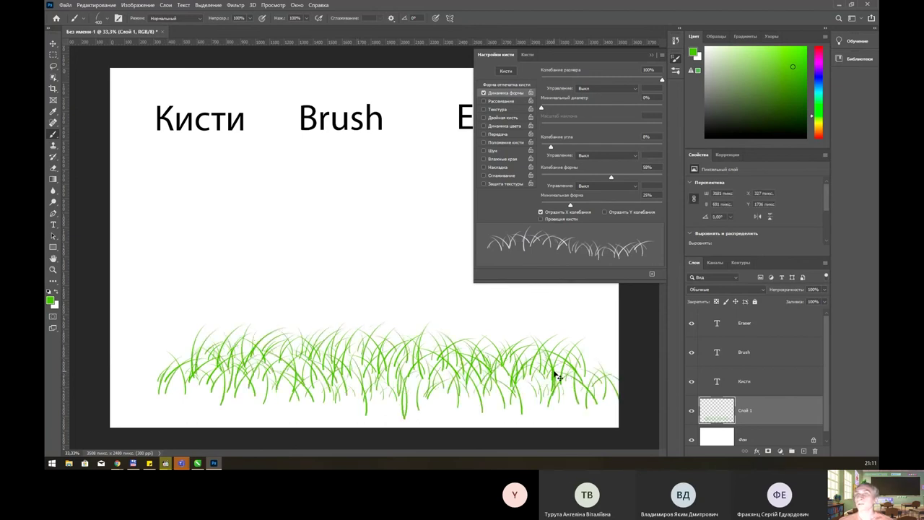
mouse_move(220, 361)
mouse_down()
mouse_move(379, 336)
mouse_move(505, 379)
mouse_up()
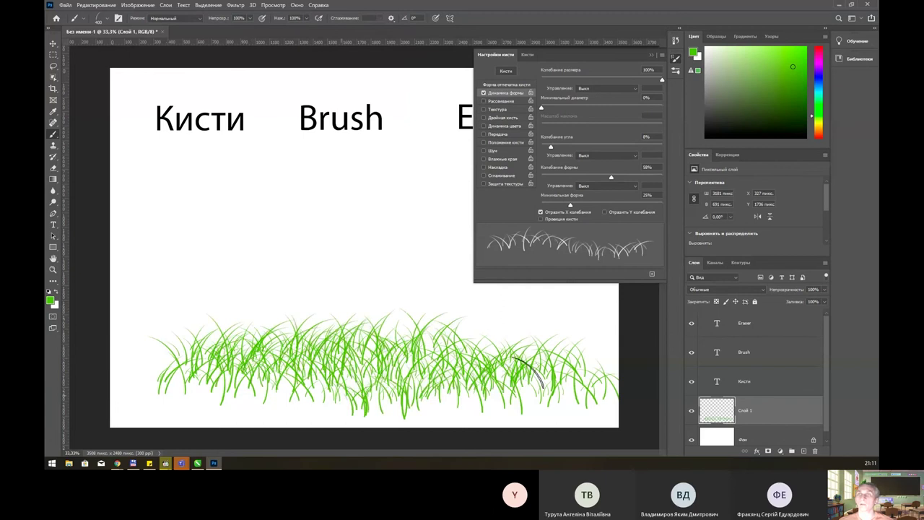
mouse_move(152, 340)
mouse_down()
mouse_move(572, 349)
mouse_move(510, 368)
mouse_move(253, 383)
mouse_up()
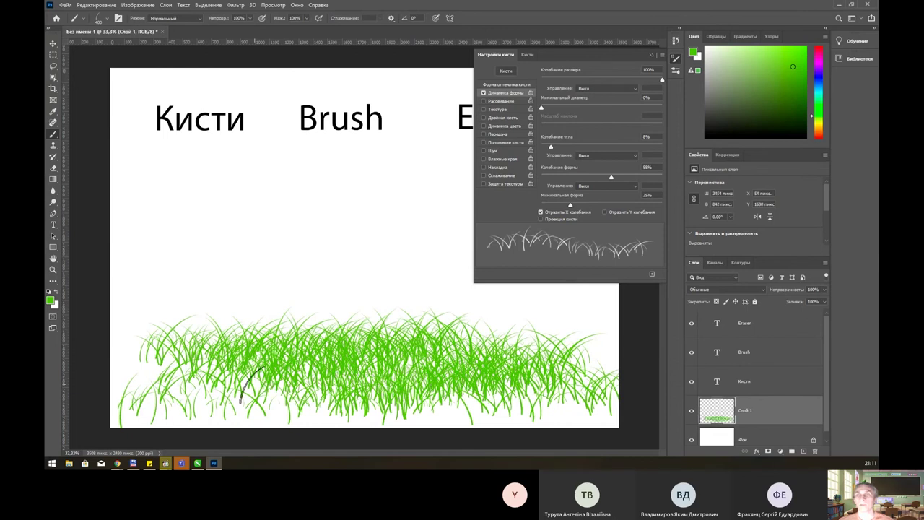
key(ctrl+z)
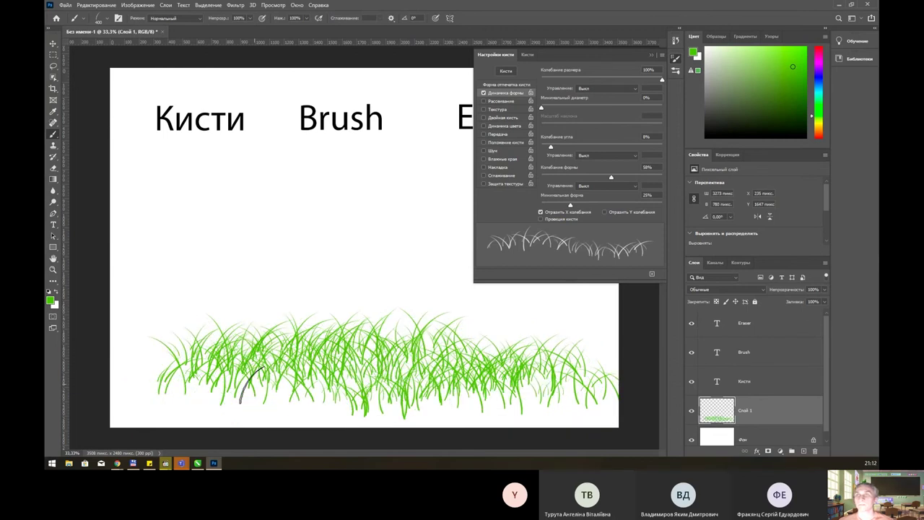
key(ctrl+a)
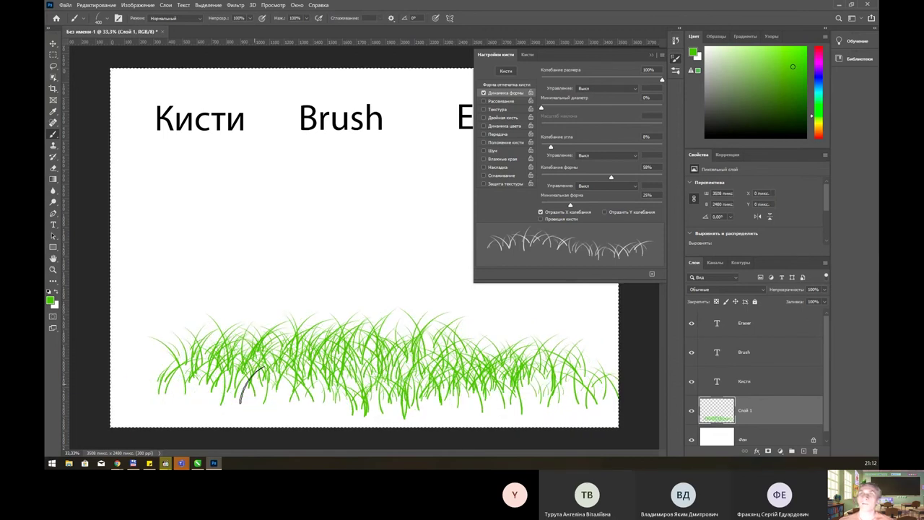
key(ctrl+x)
key(ctrl+d)
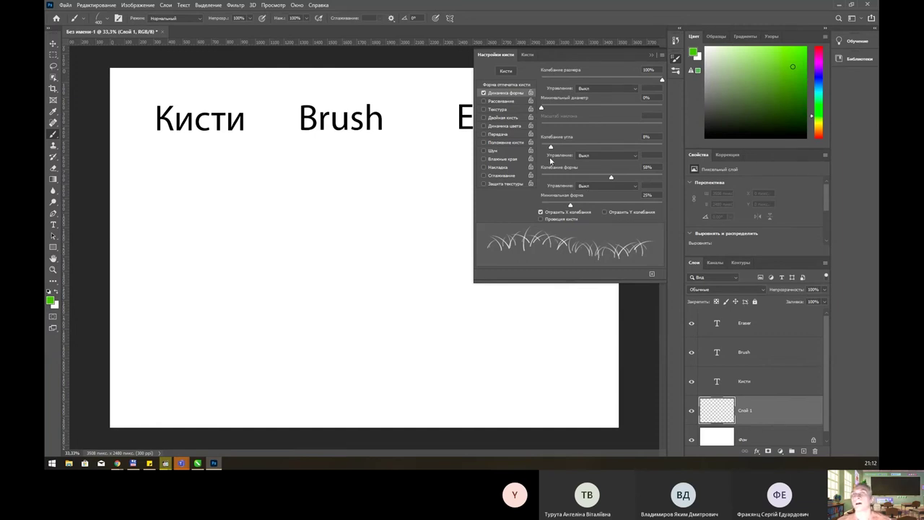
Enable Color Dynamics with foreground/background and brightness jitter at 0%
click(517, 127)
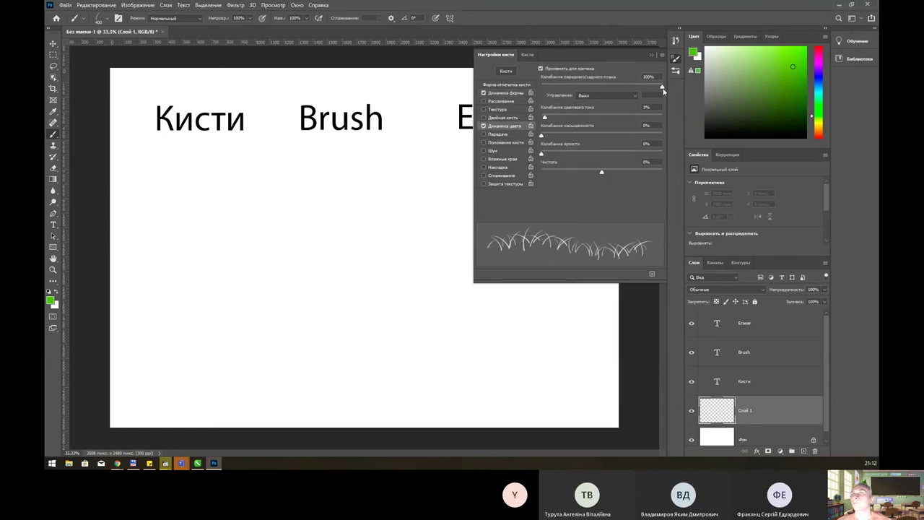
mouse_move(662, 87)
mouse_down()
mouse_move(514, 96)
mouse_move(526, 120)
mouse_up()
drag(544, 157, 538, 156)
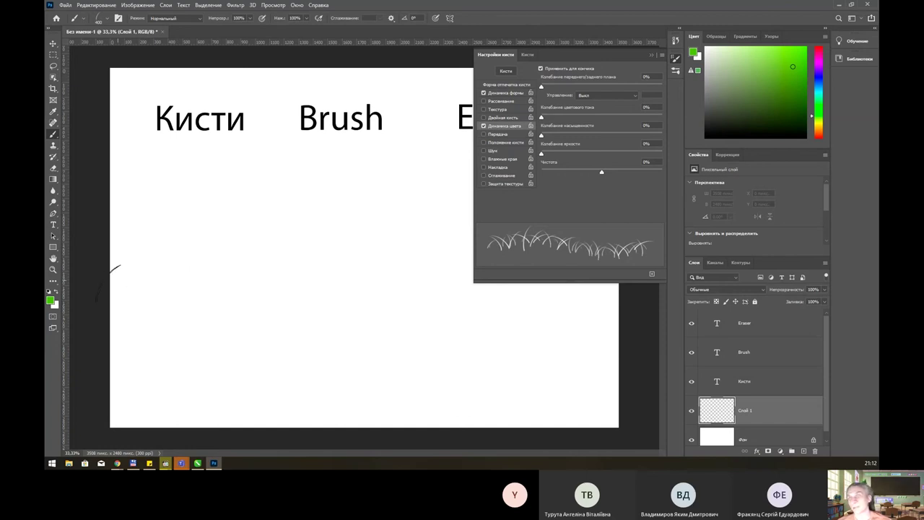
Make the background colour bright yellow, then test-paint and clear grass
click(55, 306)
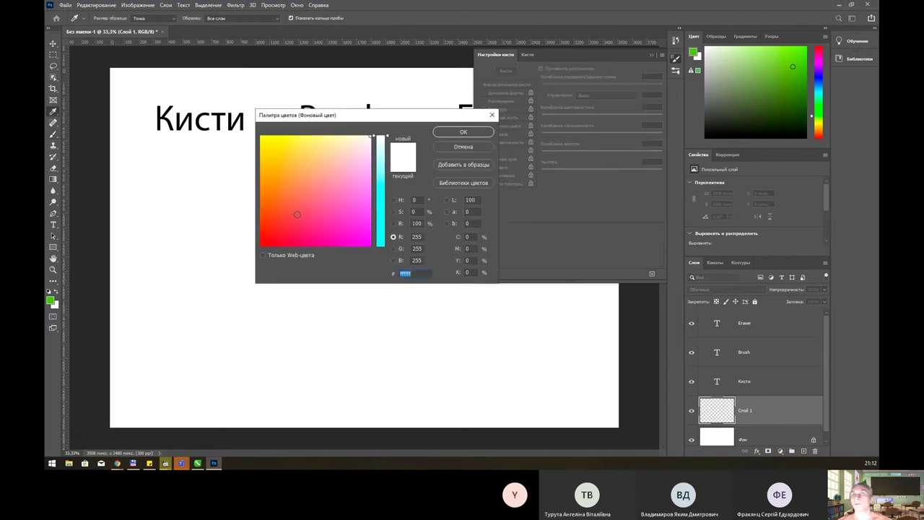
click(263, 137)
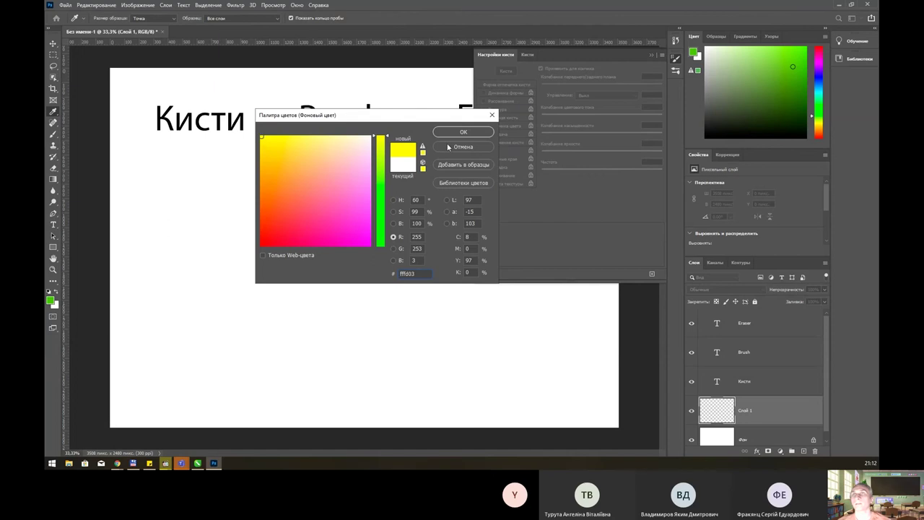
click(264, 147)
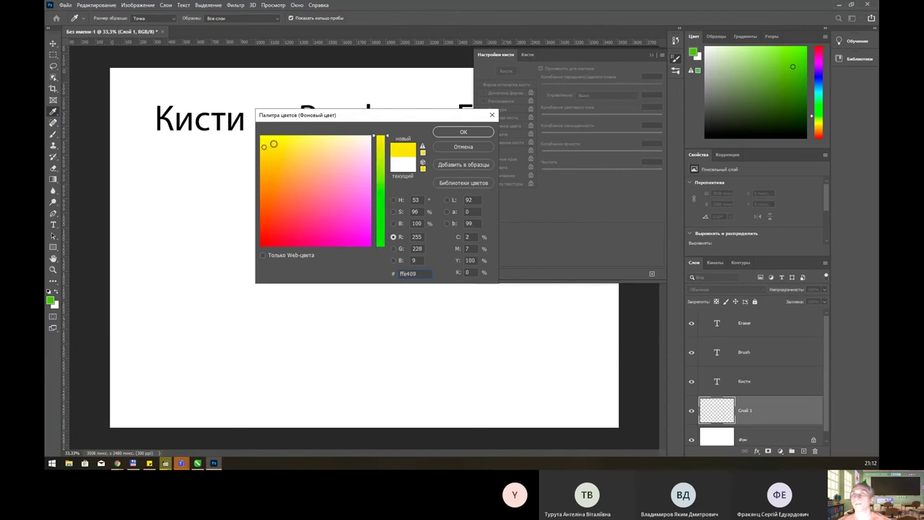
drag(266, 145, 271, 143)
click(464, 131)
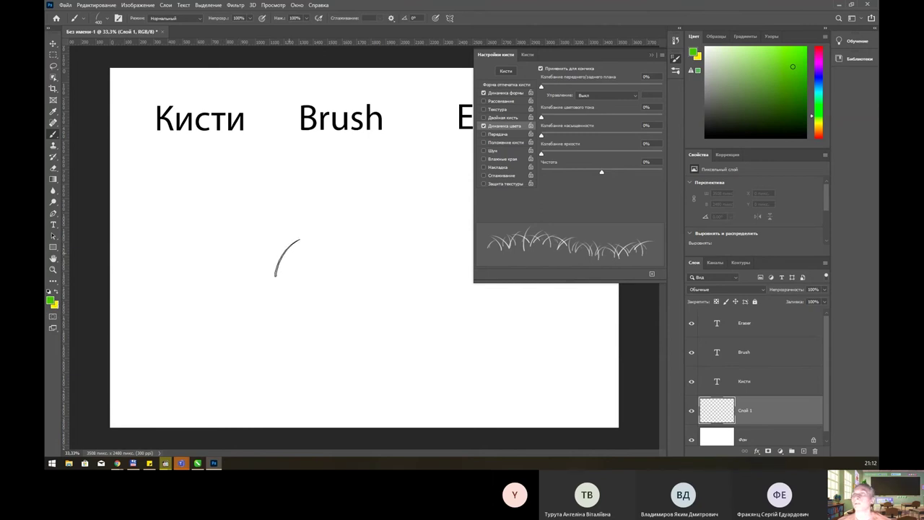
mouse_move(189, 332)
mouse_down()
mouse_move(375, 340)
mouse_move(516, 330)
mouse_move(166, 382)
mouse_move(599, 365)
mouse_move(203, 343)
mouse_move(318, 368)
mouse_up()
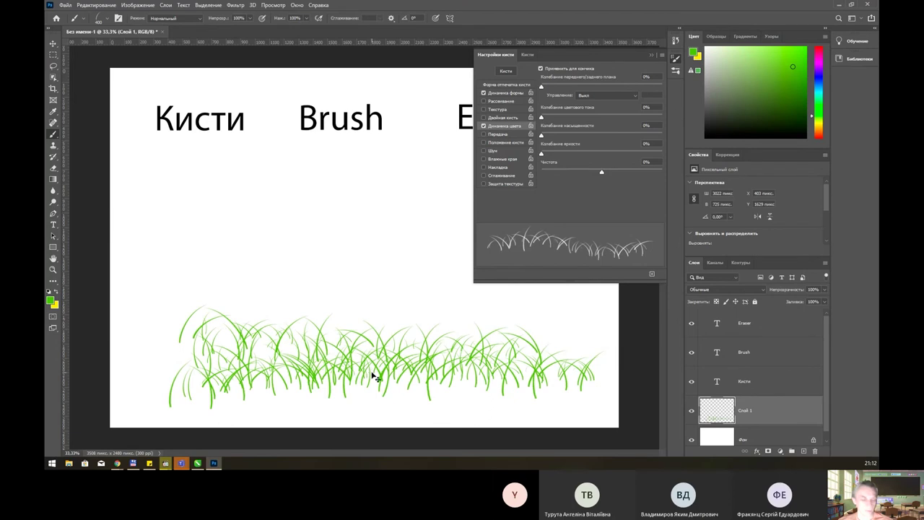
key(Delete)
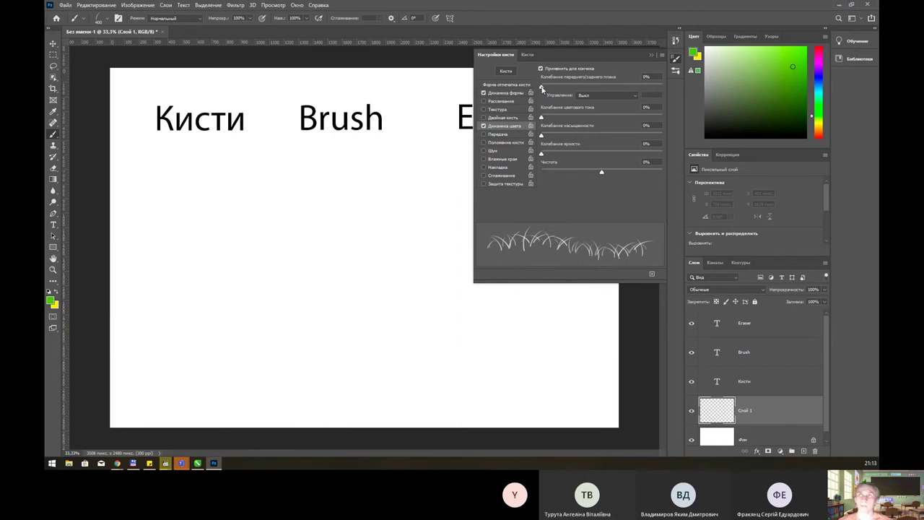
Raise foreground/background jitter to 100%, test green-yellow grass, then undo it
drag(542, 87, 577, 87)
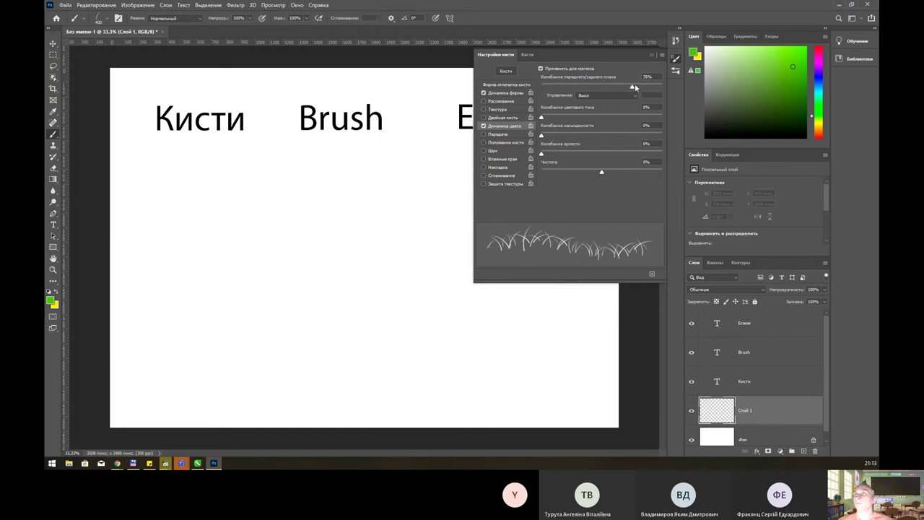
drag(635, 83, 667, 83)
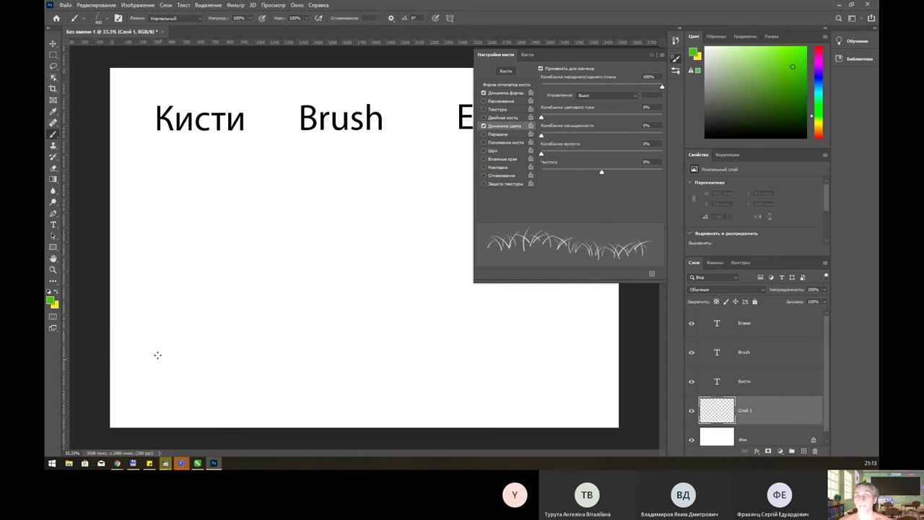
mouse_move(147, 346)
mouse_down()
mouse_move(190, 338)
mouse_move(449, 355)
mouse_move(578, 341)
mouse_move(303, 343)
mouse_move(361, 375)
mouse_move(522, 378)
mouse_move(332, 383)
mouse_move(274, 339)
mouse_move(411, 346)
mouse_move(192, 366)
mouse_move(577, 383)
mouse_move(123, 394)
mouse_move(404, 321)
mouse_move(468, 405)
mouse_move(137, 411)
mouse_up()
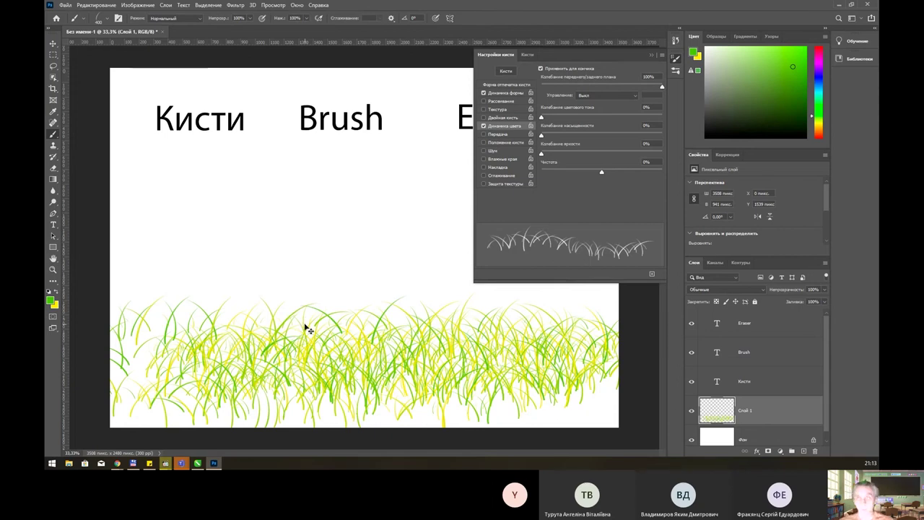
key(ctrl+z)
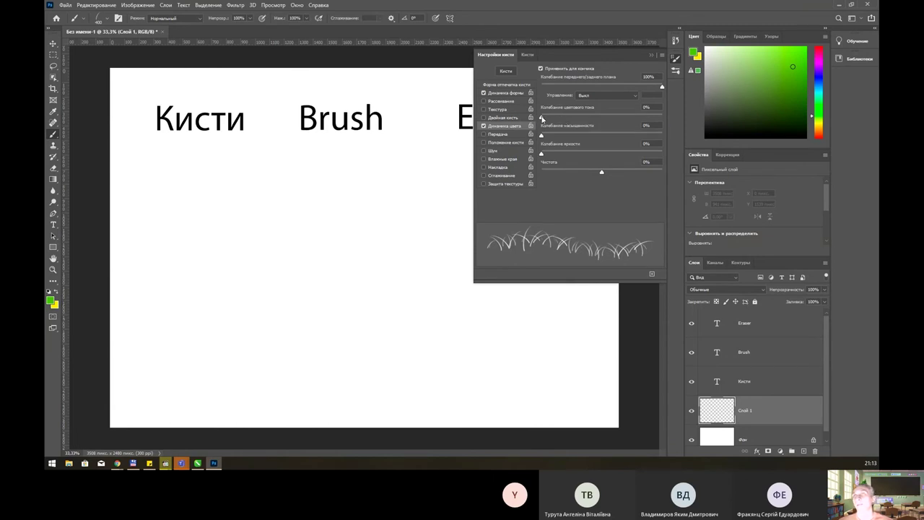
Try several hue jitter values with test grass, settling on 12%, and clear the strokes
drag(542, 118, 609, 119)
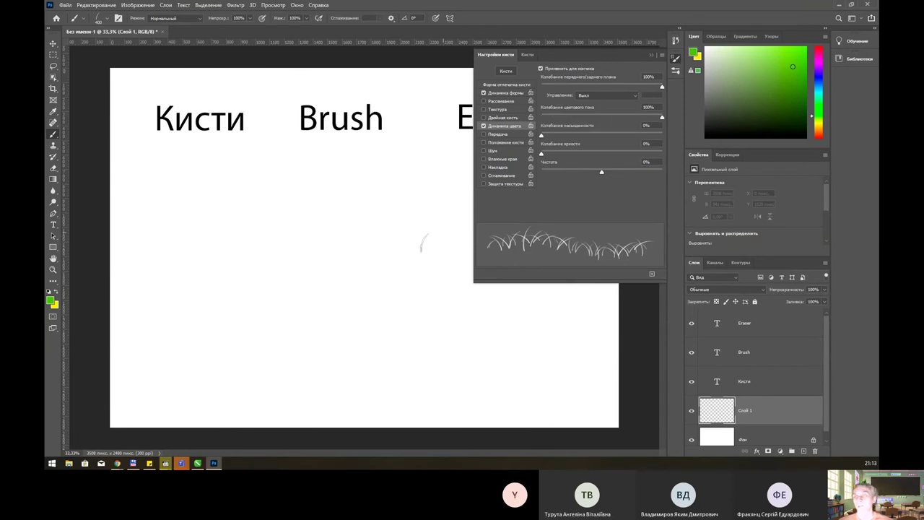
mouse_move(133, 335)
mouse_down()
mouse_move(210, 402)
mouse_move(152, 390)
mouse_move(310, 361)
mouse_move(144, 394)
mouse_move(469, 390)
mouse_up()
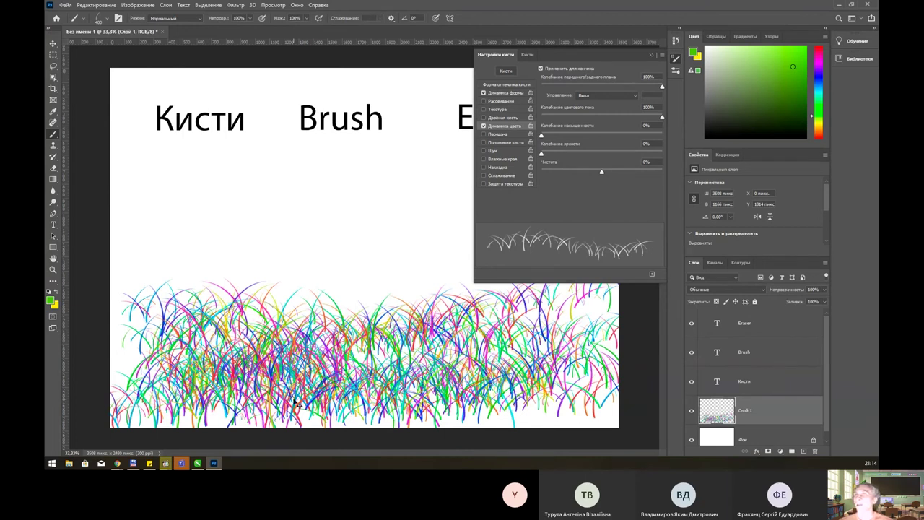
key(ctrl+z)
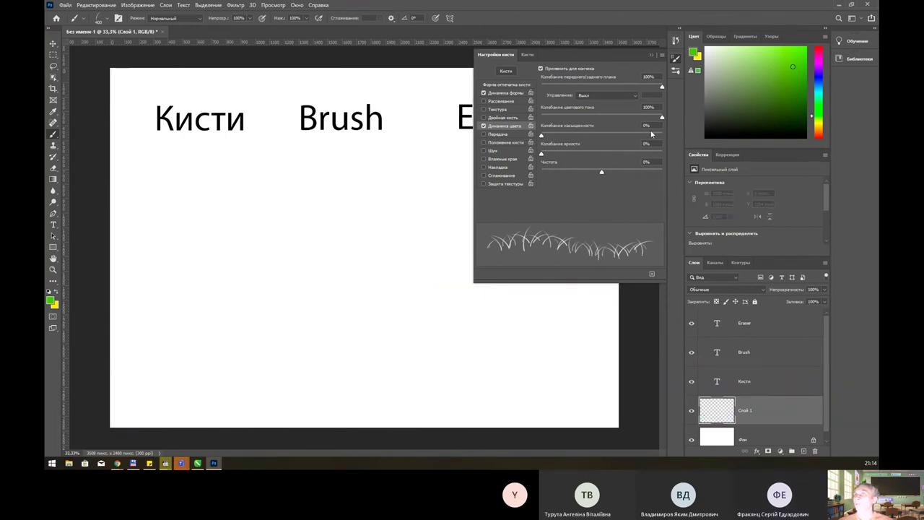
mouse_move(661, 118)
mouse_down()
mouse_move(550, 119)
mouse_move(560, 119)
mouse_up()
mouse_move(154, 338)
mouse_down()
mouse_move(238, 324)
mouse_move(491, 328)
mouse_move(304, 361)
mouse_move(613, 339)
mouse_move(285, 366)
mouse_up()
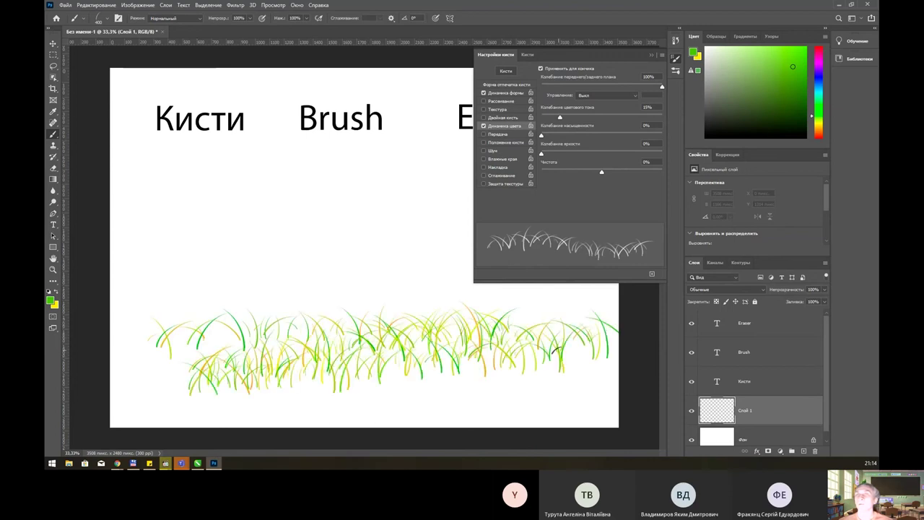
key(Delete)
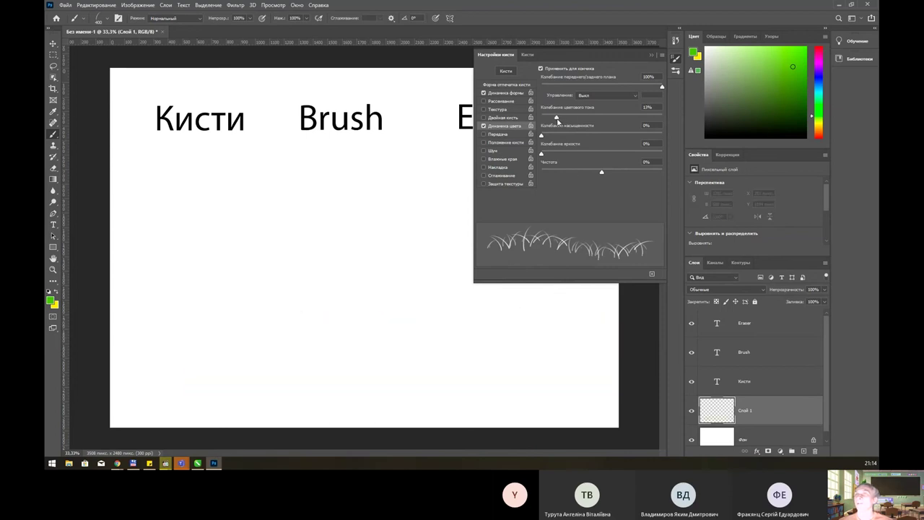
drag(557, 118, 555, 118)
mouse_move(135, 328)
mouse_down()
mouse_move(386, 361)
mouse_move(223, 352)
mouse_move(322, 339)
mouse_up()
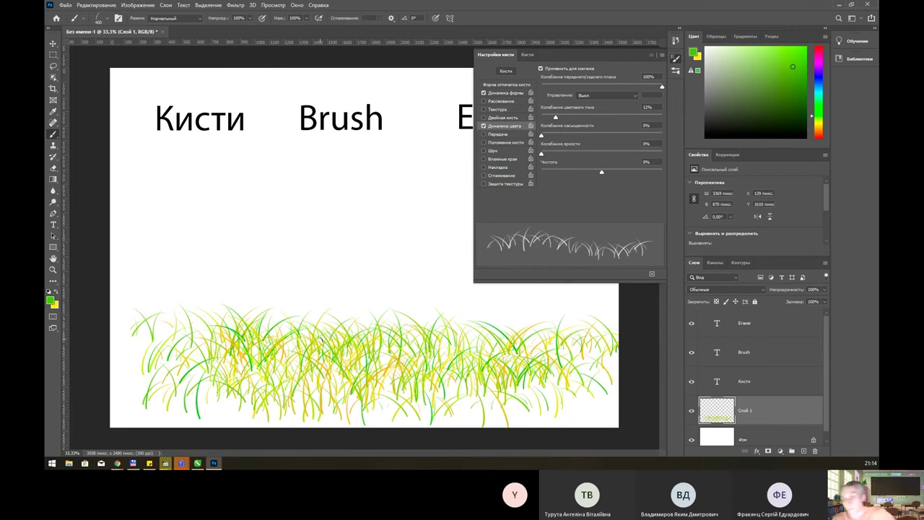
key(Delete)
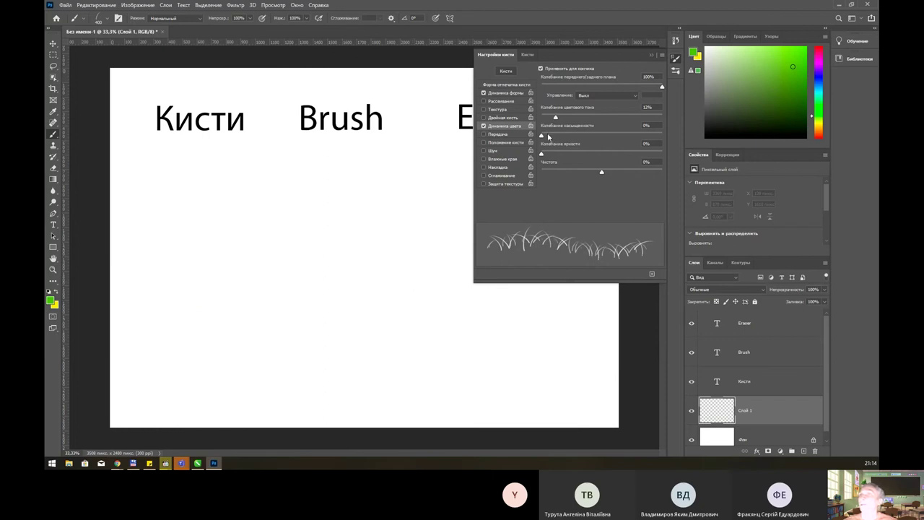
Raise saturation jitter and test it with grass strokes, clearing each one
drag(542, 136, 626, 144)
mouse_move(137, 350)
mouse_down()
mouse_move(535, 366)
mouse_move(404, 382)
mouse_up()
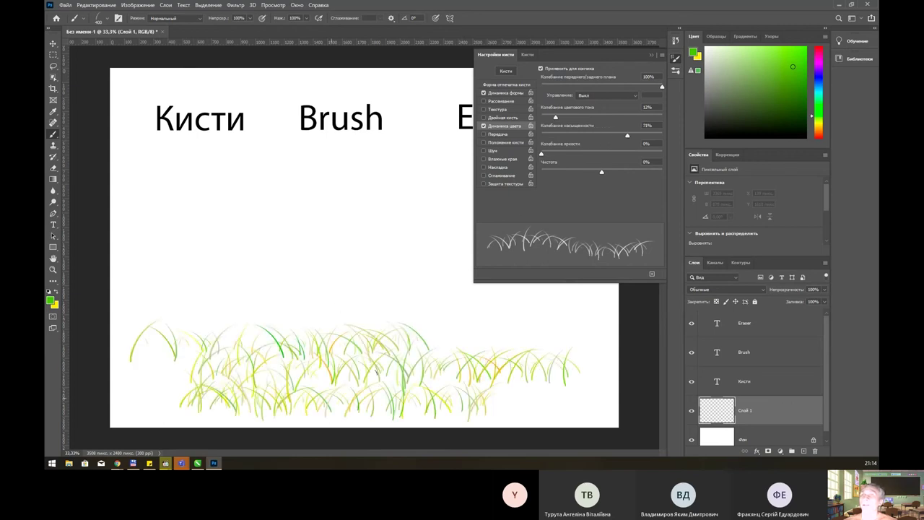
key(ctrl+z)
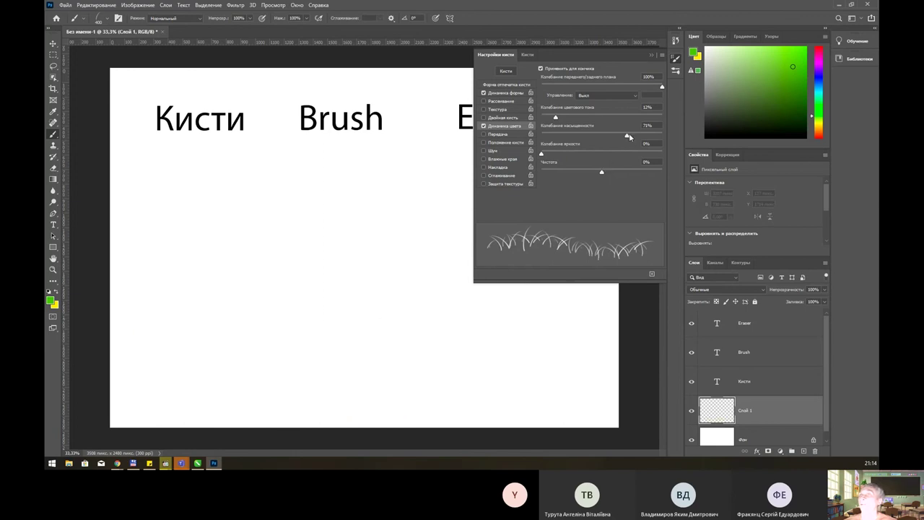
mouse_move(264, 343)
mouse_down()
mouse_move(495, 330)
mouse_move(144, 365)
mouse_move(600, 365)
mouse_move(133, 329)
mouse_up()
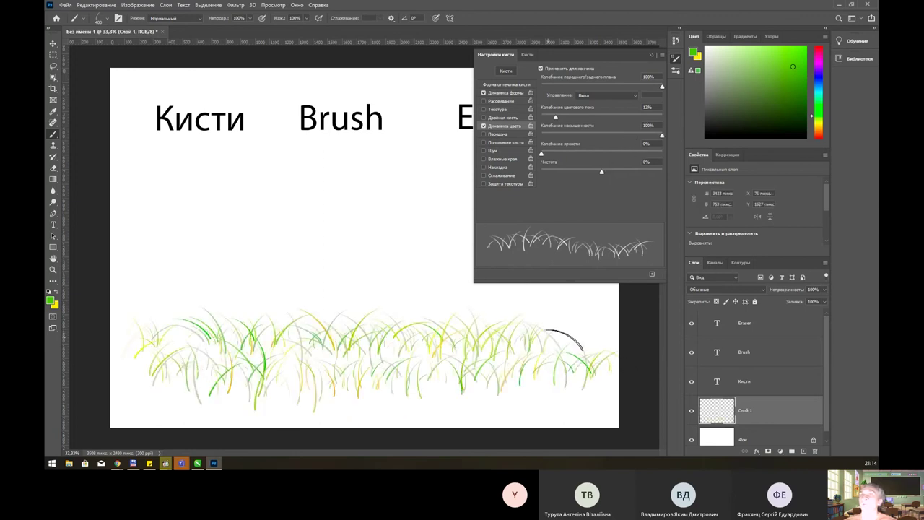
key(Delete)
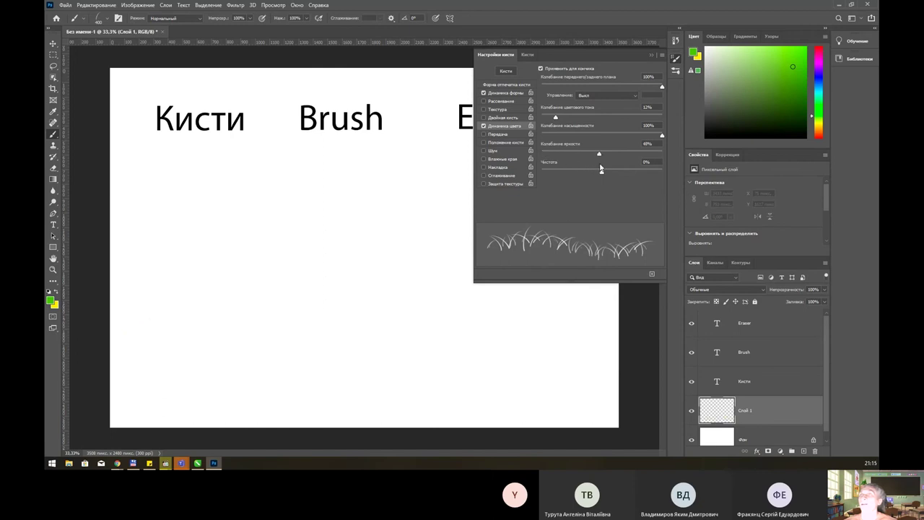
mouse_move(161, 324)
mouse_down()
mouse_move(549, 332)
mouse_move(238, 358)
mouse_move(635, 385)
mouse_move(216, 376)
mouse_move(614, 390)
mouse_move(397, 354)
mouse_move(520, 382)
mouse_move(577, 372)
mouse_up()
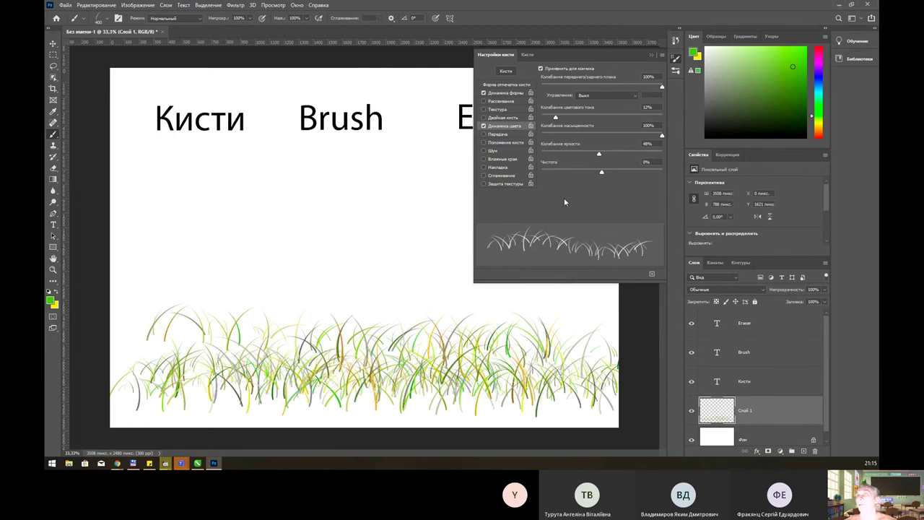
key(Delete)
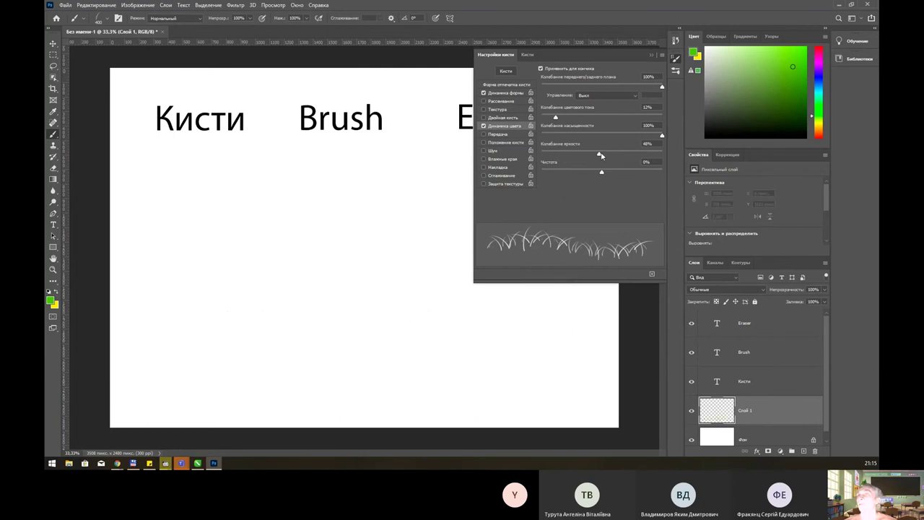
Lower brightness jitter to 19%, paint a test grass band, then undo it
drag(600, 155, 564, 154)
mouse_move(157, 354)
mouse_down()
mouse_move(217, 354)
mouse_move(203, 355)
mouse_up()
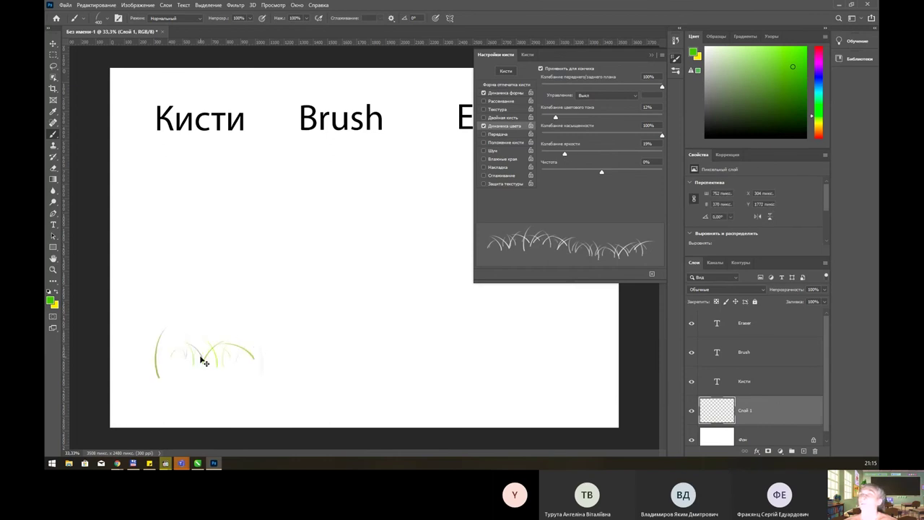
drag(159, 354, 497, 361)
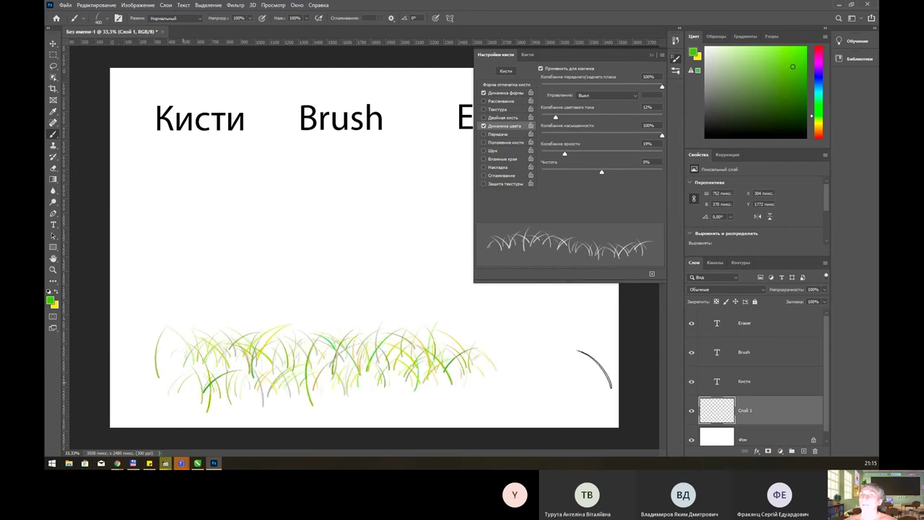
drag(594, 368, 510, 409)
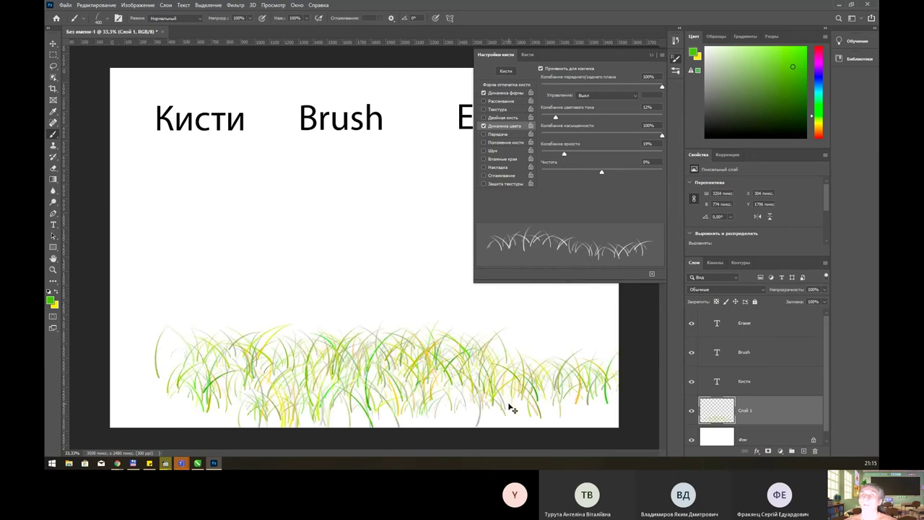
key(ctrl+z)
key(ctrl+z)
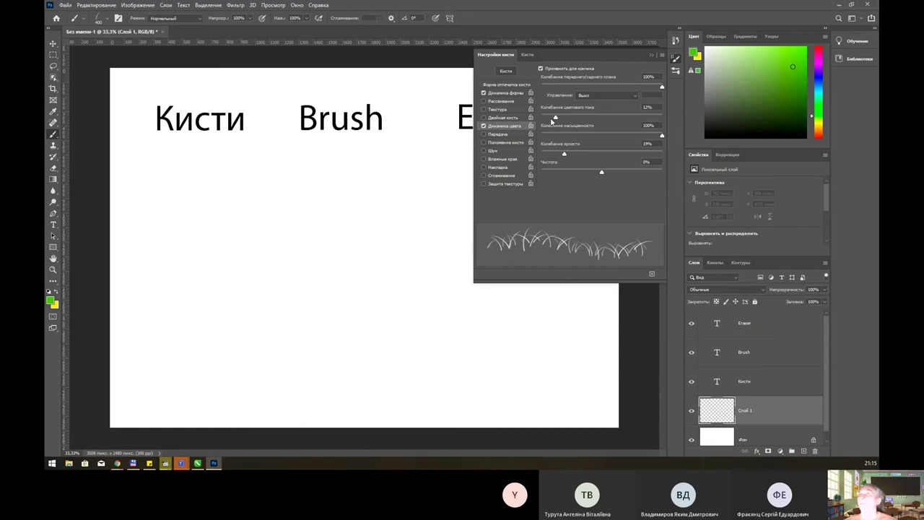
Enable Scattering on a single axis, adjust scatter, count and count jitter, then undo a test row
click(505, 101)
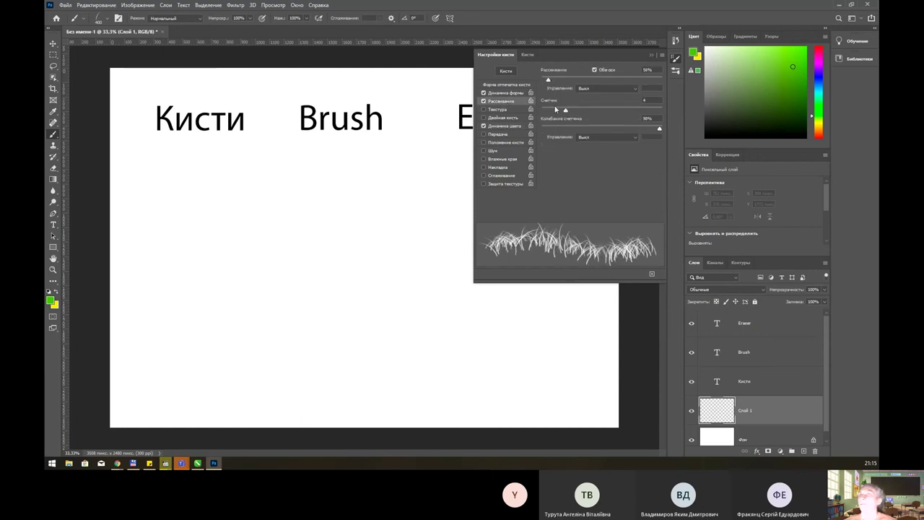
drag(567, 112, 478, 112)
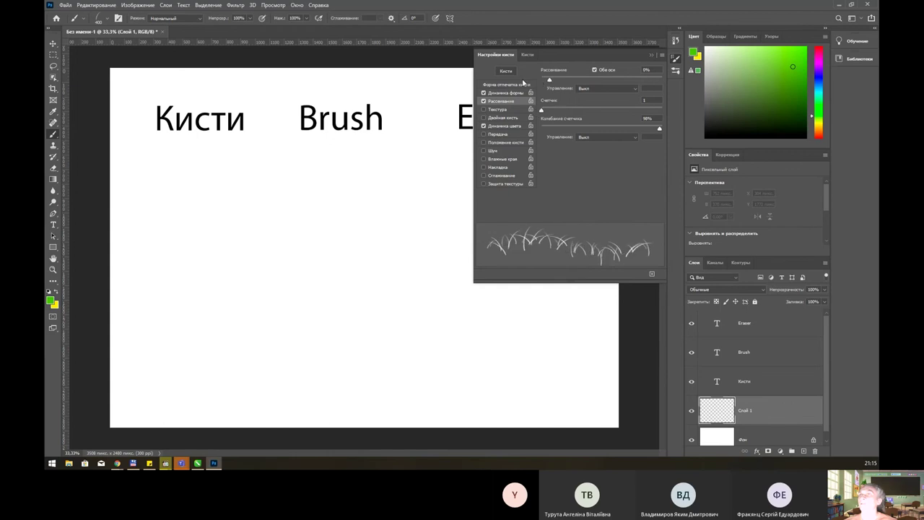
drag(550, 80, 530, 91)
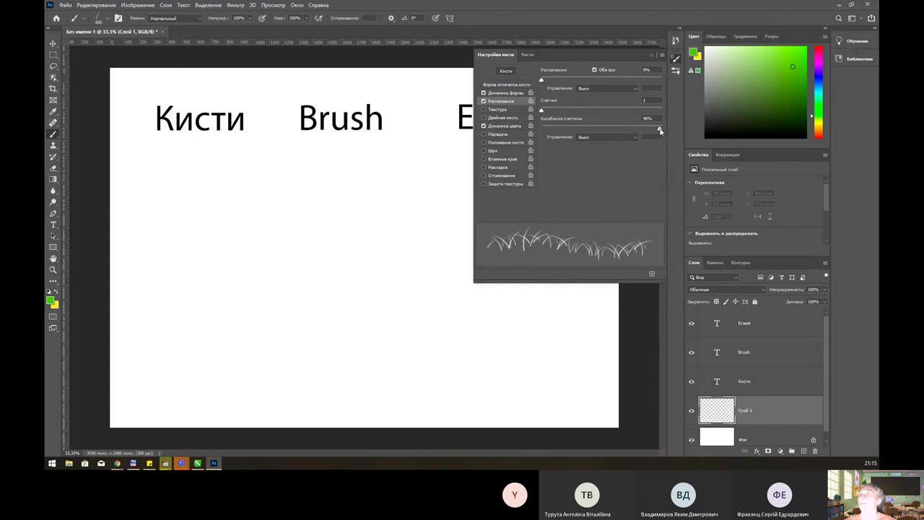
drag(638, 130, 644, 131)
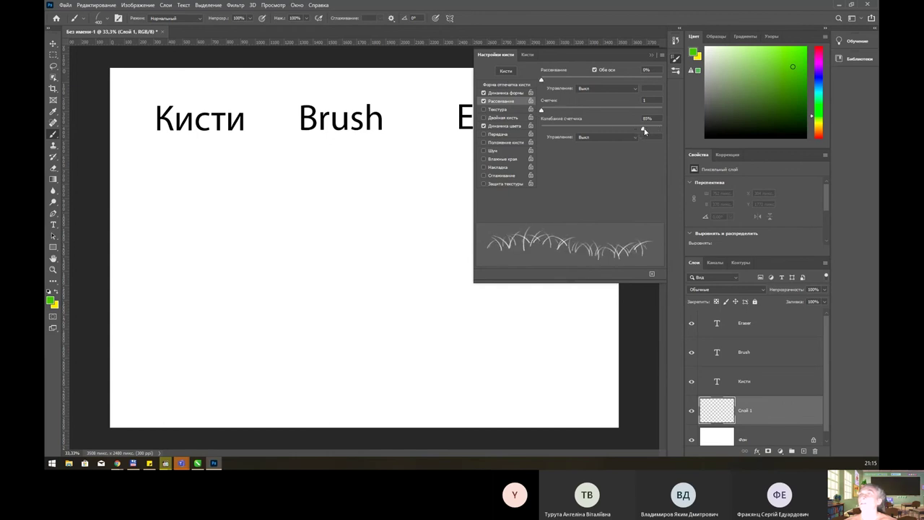
click(603, 71)
mouse_move(543, 82)
mouse_down()
mouse_move(572, 86)
mouse_move(517, 84)
mouse_up()
drag(175, 311, 599, 327)
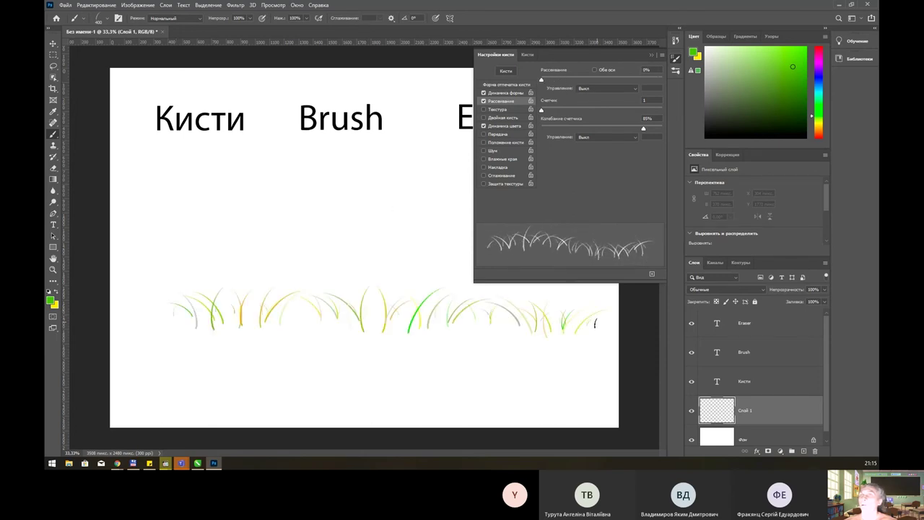
key(ctrl+z)
Settle scattering at 76% scatter, count 6 and count jitter about 91%
drag(544, 81, 555, 84)
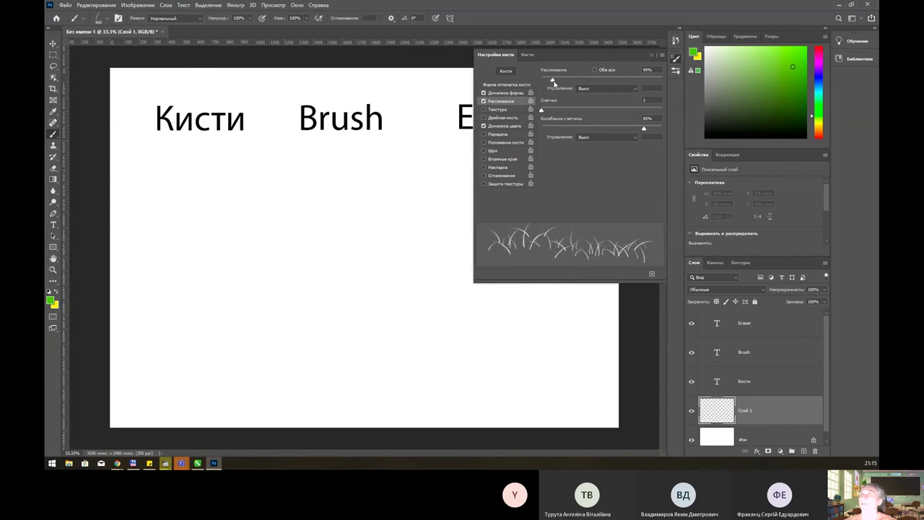
drag(165, 325, 574, 336)
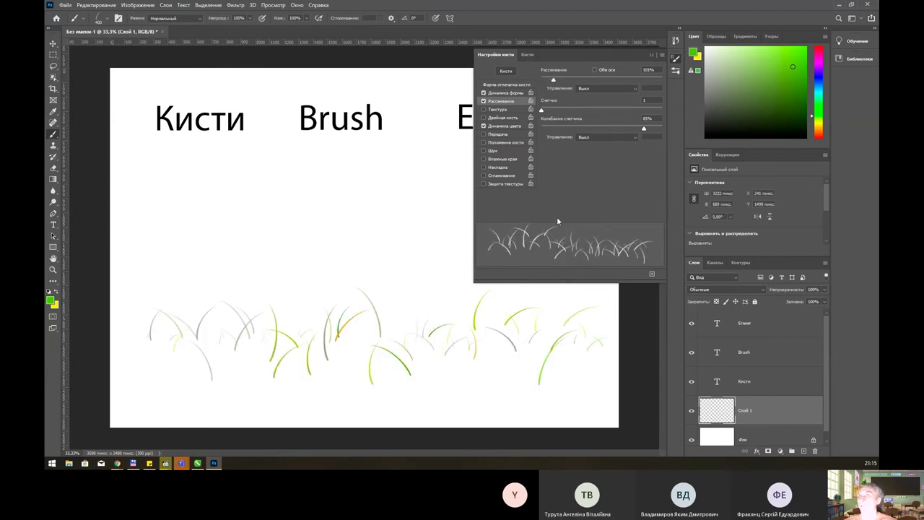
key(ctrl+z)
drag(554, 81, 551, 80)
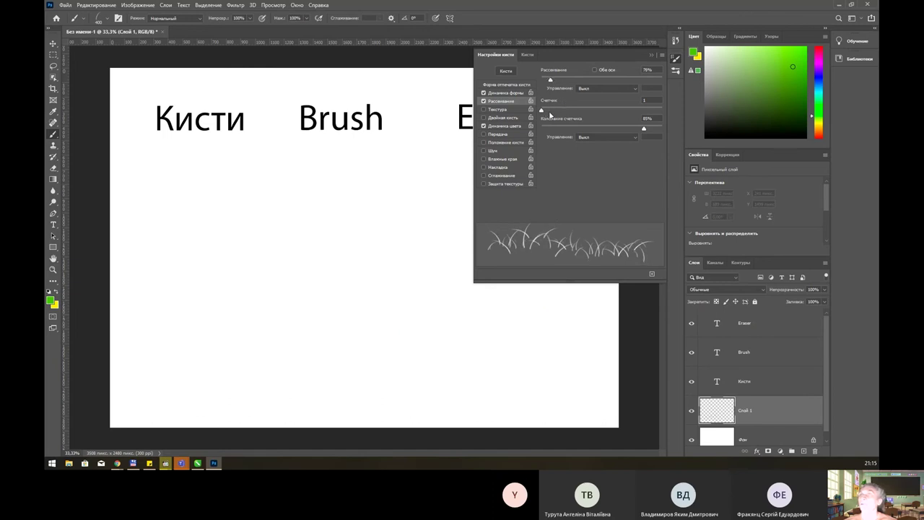
mouse_move(543, 109)
mouse_down()
mouse_move(593, 111)
mouse_move(567, 130)
mouse_move(648, 130)
mouse_up()
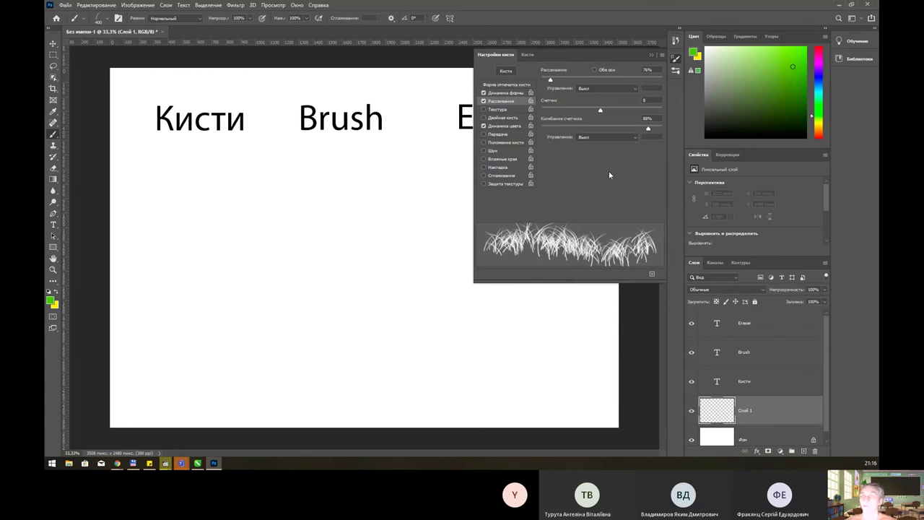
drag(599, 110, 585, 112)
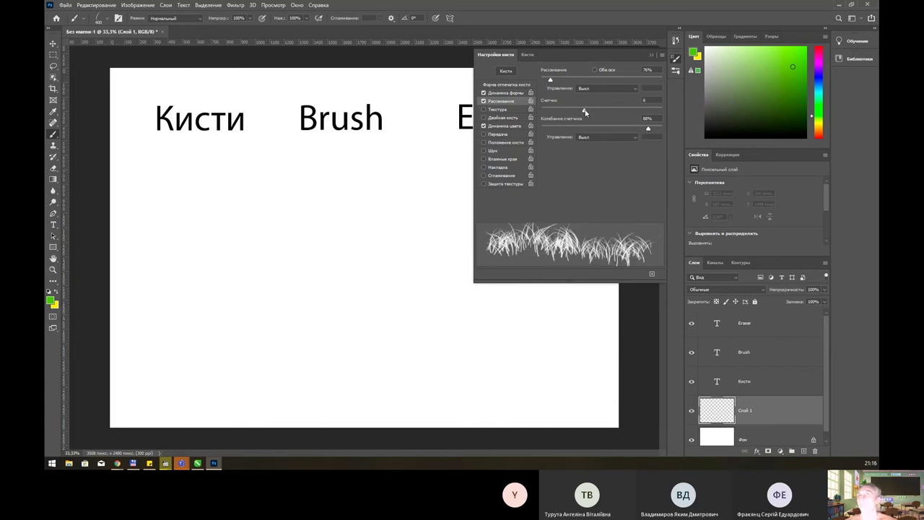
drag(648, 130, 651, 130)
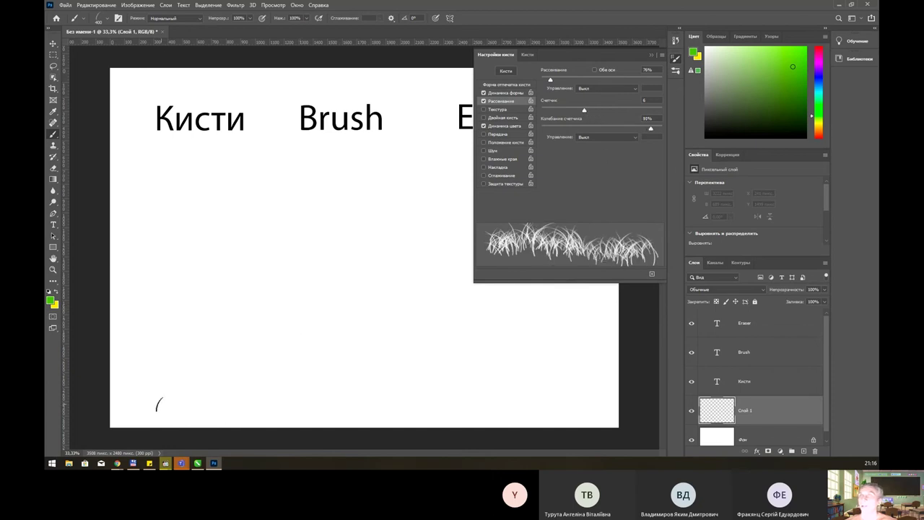
Paint successive rows of green-yellow grass from the canvas bottom up to the horizon
click(675, 58)
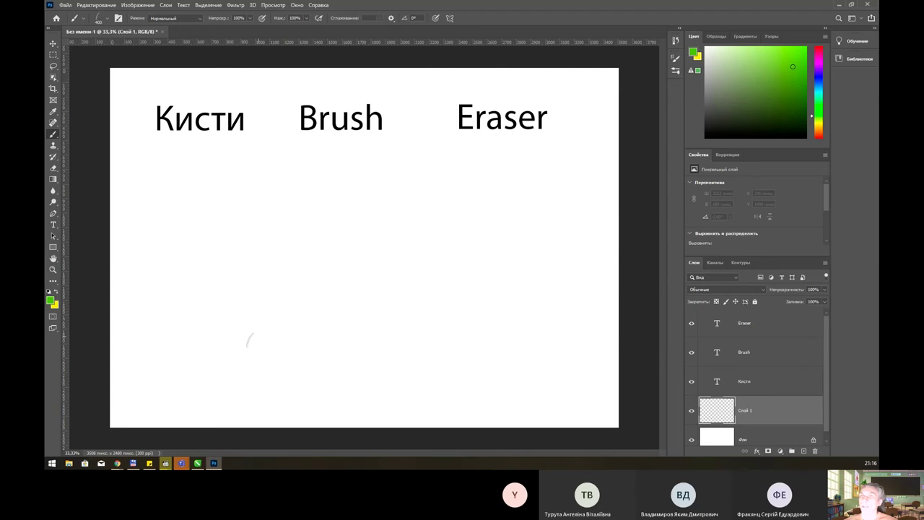
mouse_move(144, 390)
mouse_down()
mouse_move(614, 390)
mouse_move(116, 374)
mouse_up()
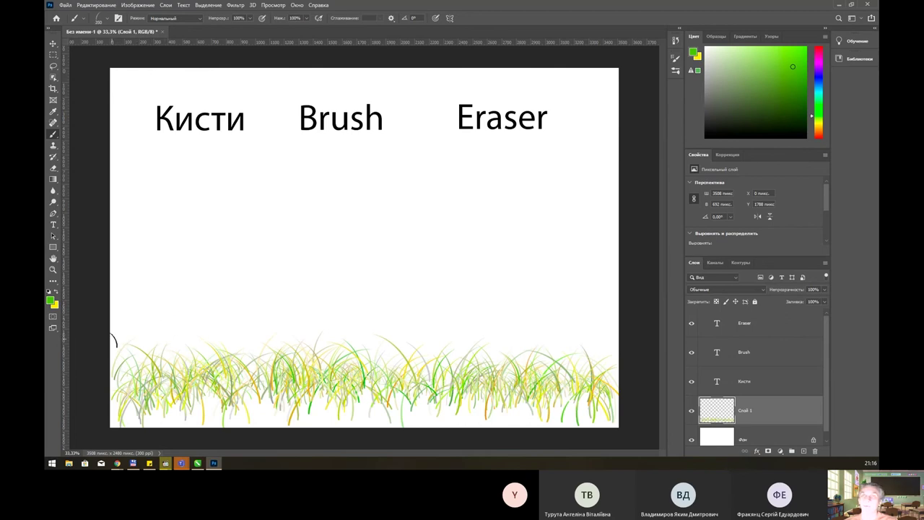
drag(113, 341, 589, 335)
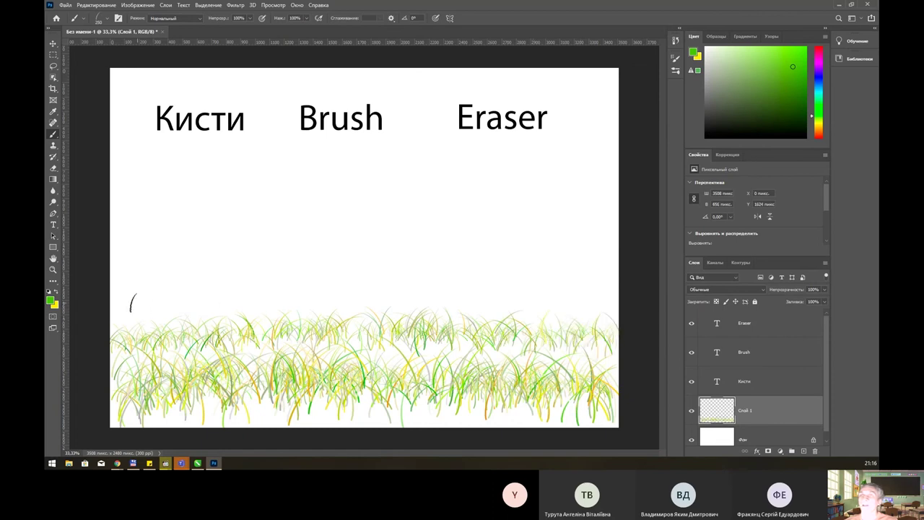
drag(156, 304, 617, 299)
drag(119, 285, 616, 274)
mouse_move(119, 267)
mouse_down()
mouse_move(281, 254)
mouse_move(619, 255)
mouse_up()
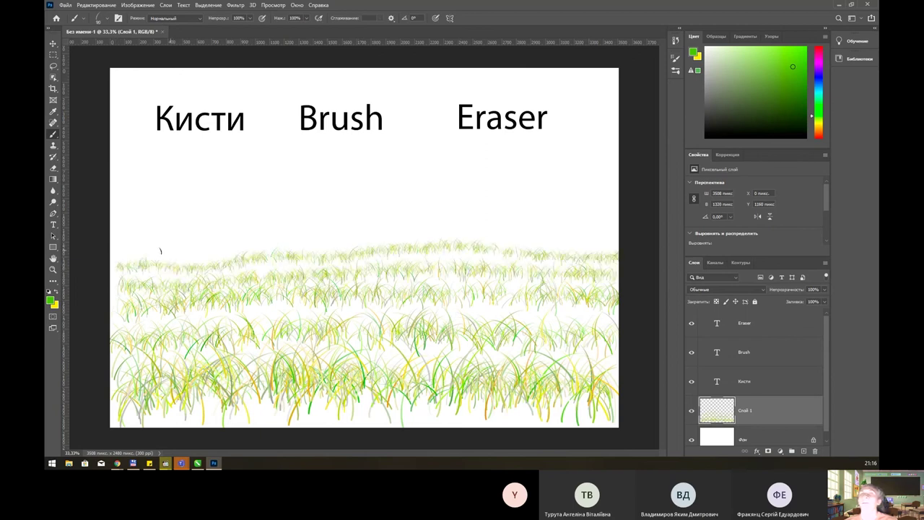
mouse_move(122, 254)
mouse_down()
mouse_move(380, 231)
mouse_move(618, 244)
mouse_up()
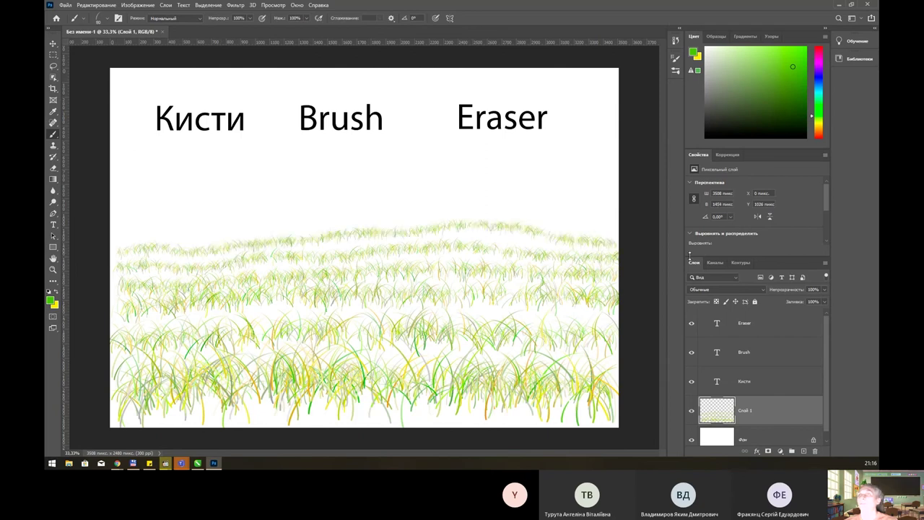
Rename the grass layer to 'трава' and add an empty Слой 1 layer above it
double_click(747, 410)
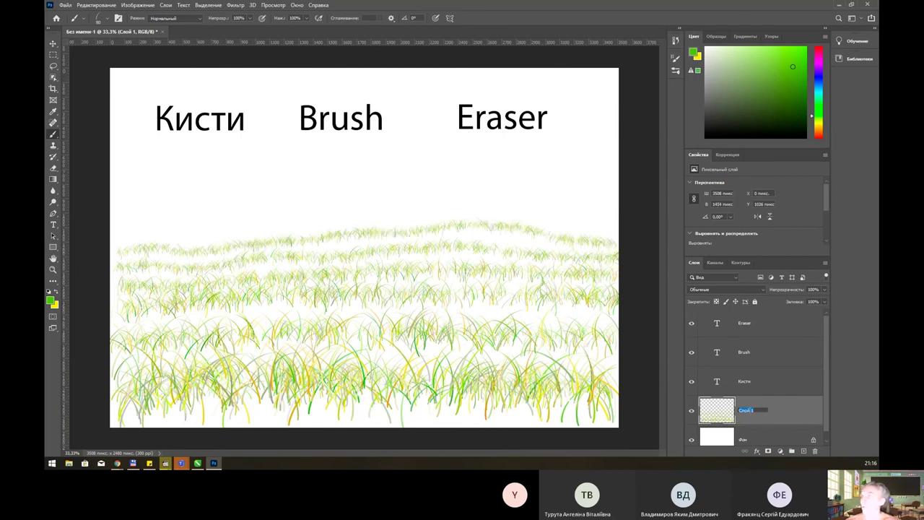
text(трава)
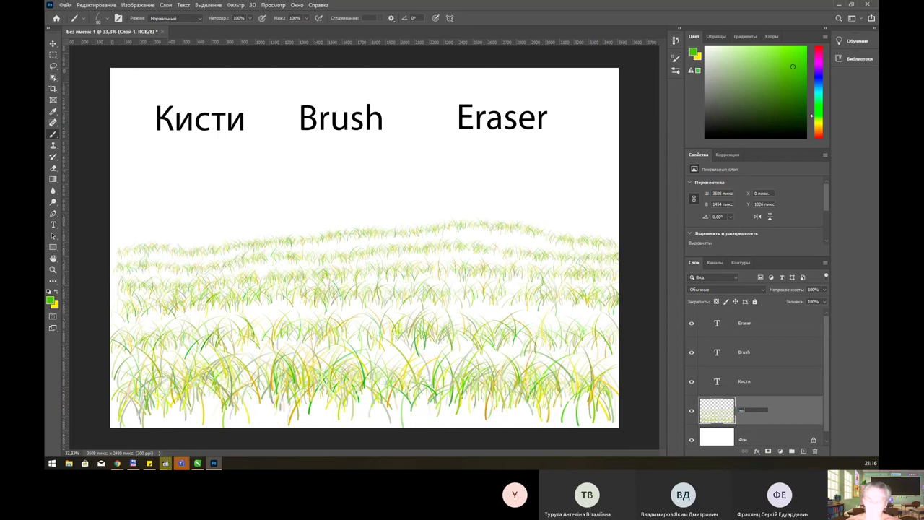
key(Return)
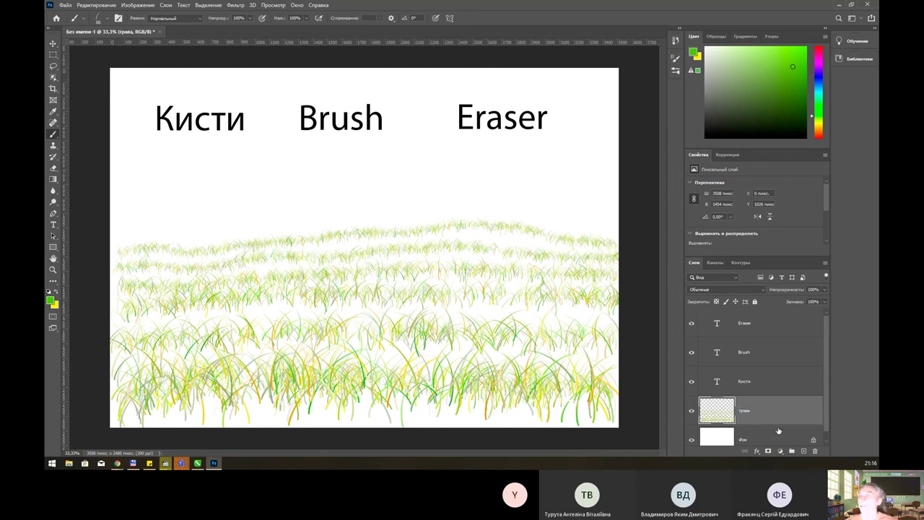
click(803, 451)
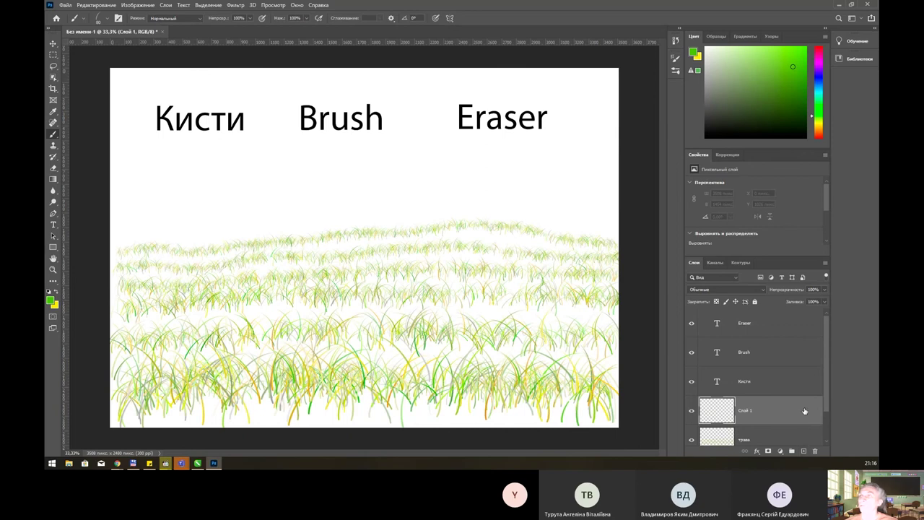
scroll(804, 400, down, 1)
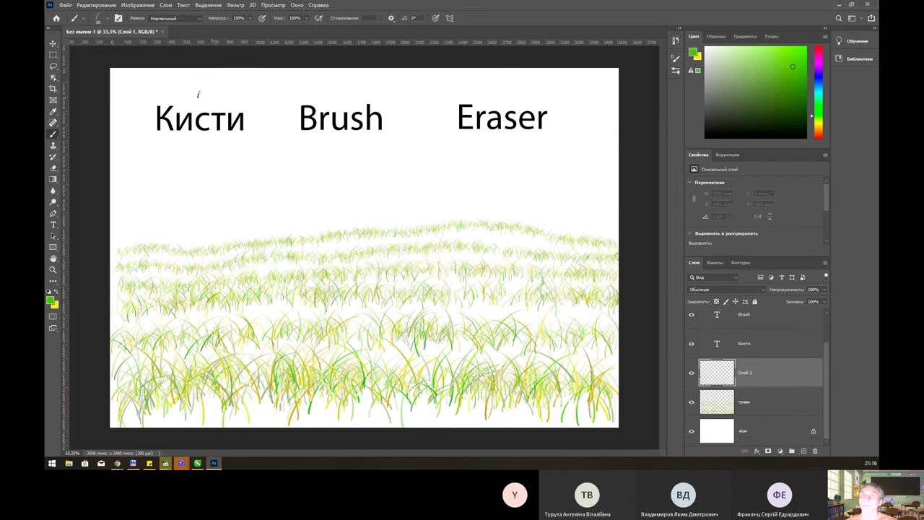
Replace the Осока grass brush with the Мягкая круглая soft round preset at 0% hardness
click(165, 5)
mouse_move(176, 14)
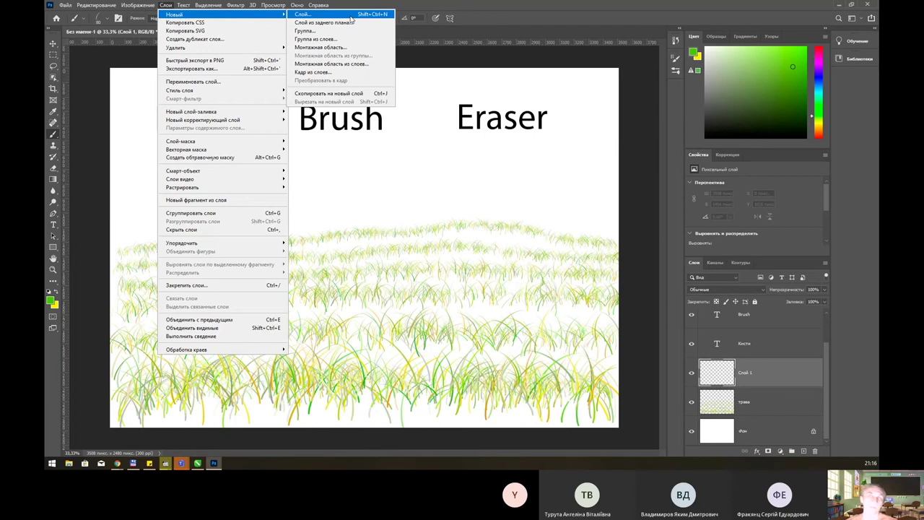
key(Escape)
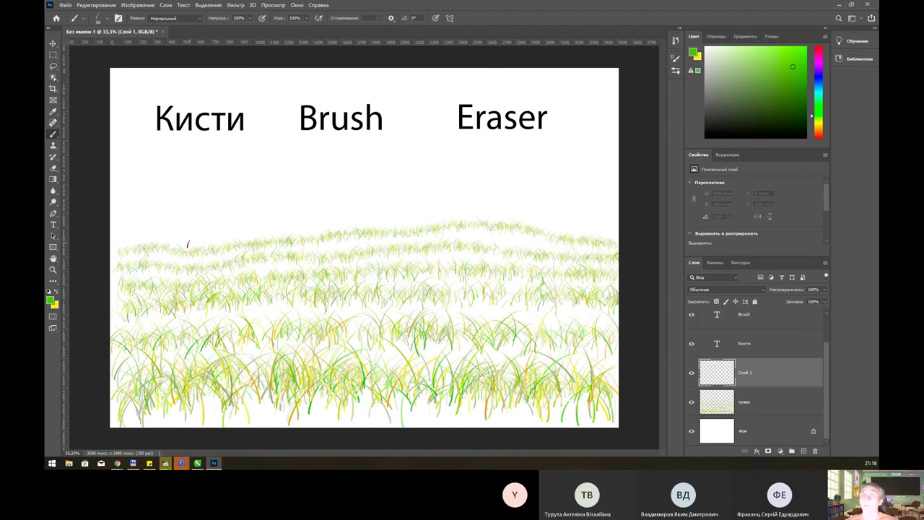
right_click(248, 217)
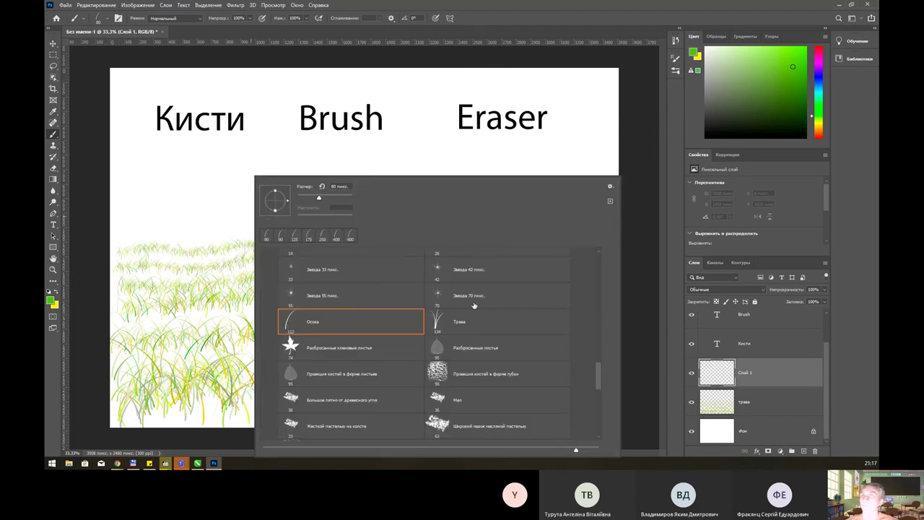
scroll(475, 306, up, 1)
scroll(474, 306, up, 2)
scroll(474, 306, up, 1)
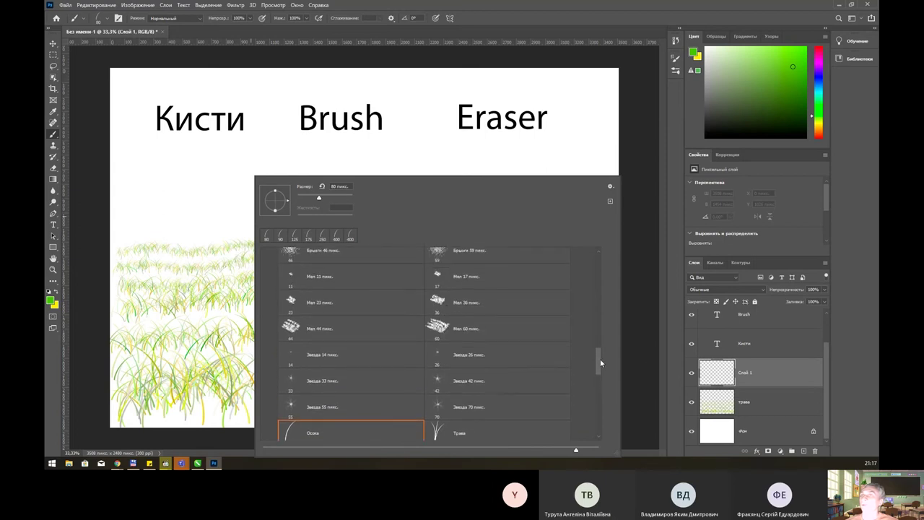
drag(600, 363, 599, 288)
scroll(566, 285, up, 2)
click(313, 325)
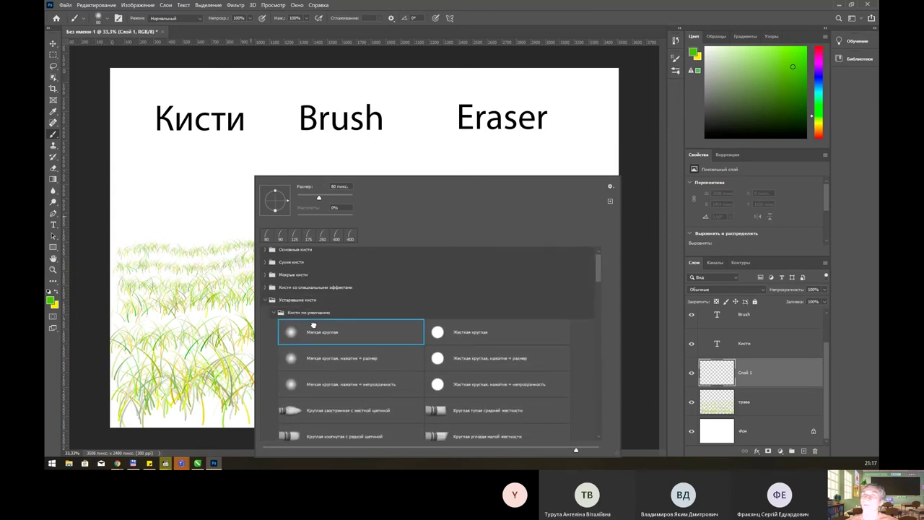
click(503, 27)
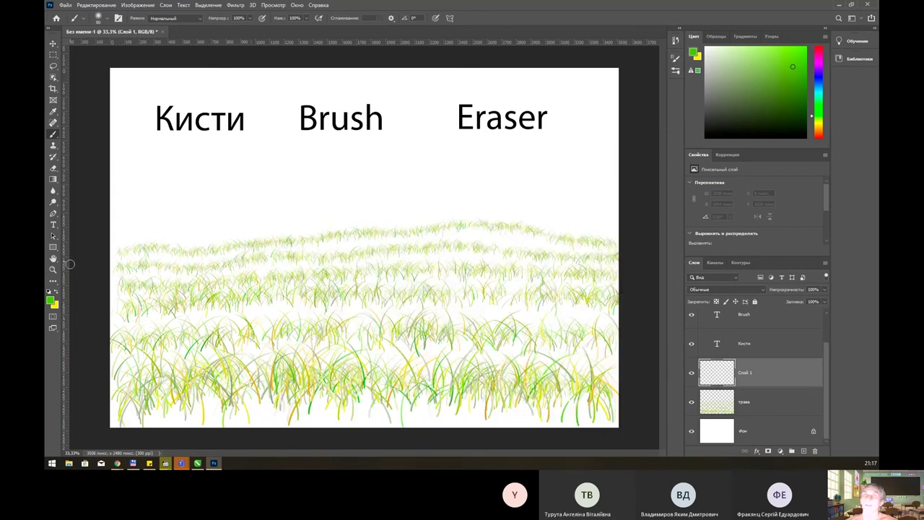
Paint a dark green wavy horizon line above the grass, undoing the stray trunk strokes
click(791, 117)
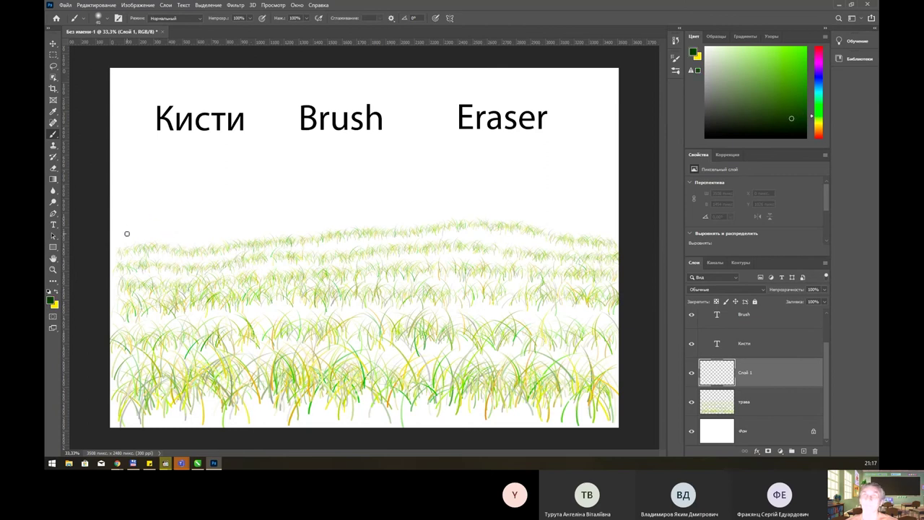
mouse_move(113, 245)
mouse_down()
mouse_move(489, 215)
mouse_move(610, 226)
mouse_up()
drag(380, 252, 379, 329)
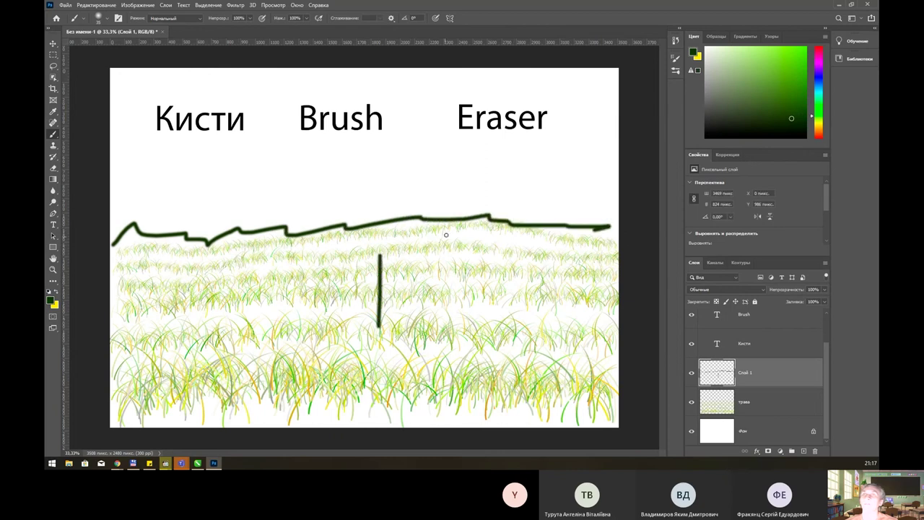
drag(447, 233, 407, 275)
key(ctrl+z)
key(ctrl+z)
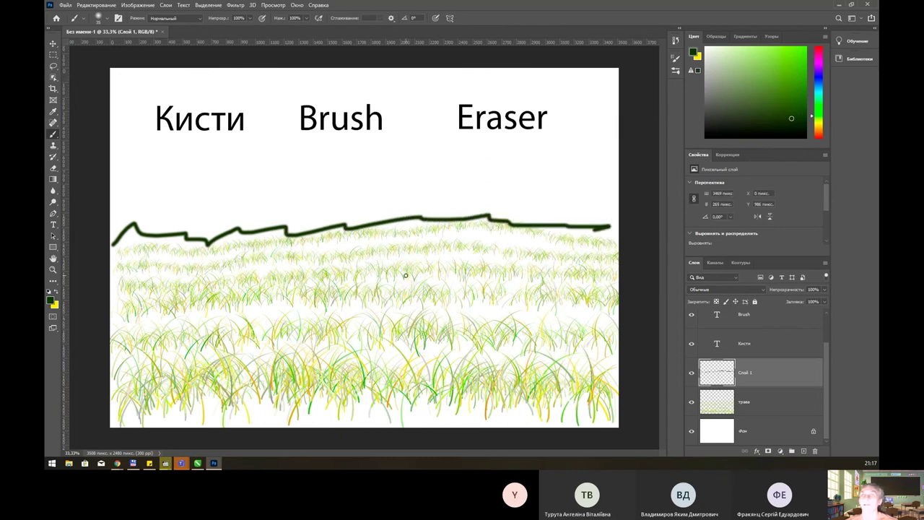
Add a new layer, rename the horizon layer 'горизонт', and begin renaming Слой 2
click(805, 451)
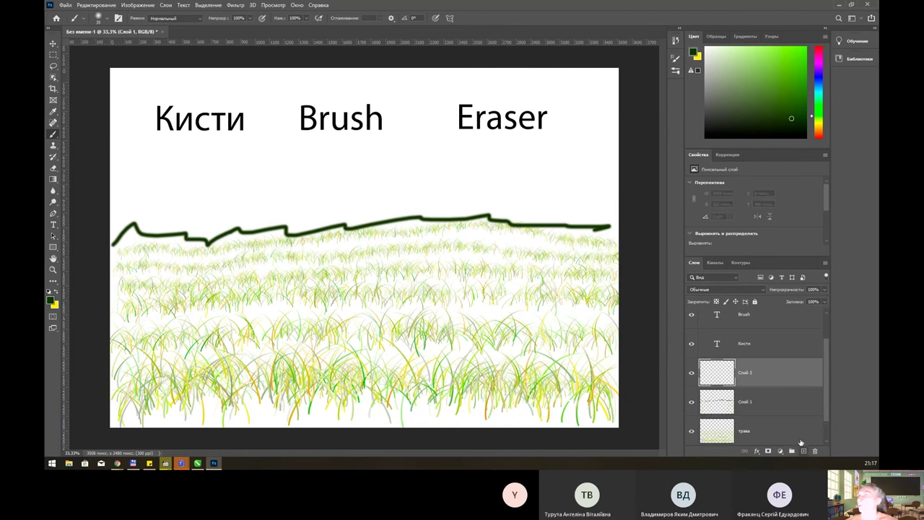
double_click(746, 401)
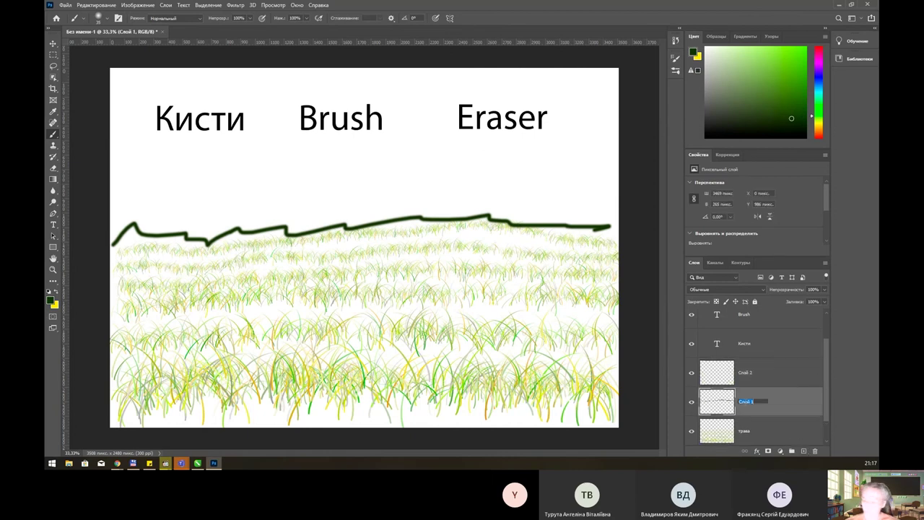
text(к)
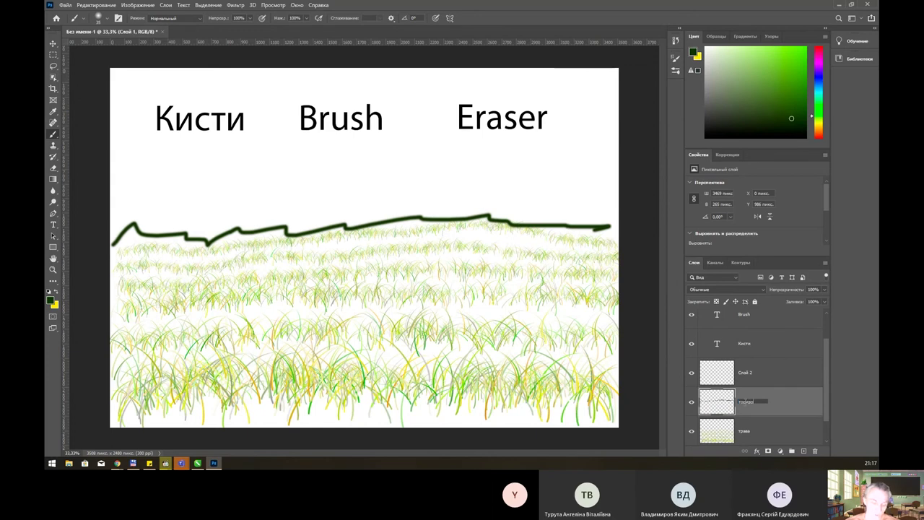
text(онт)
key(Return)
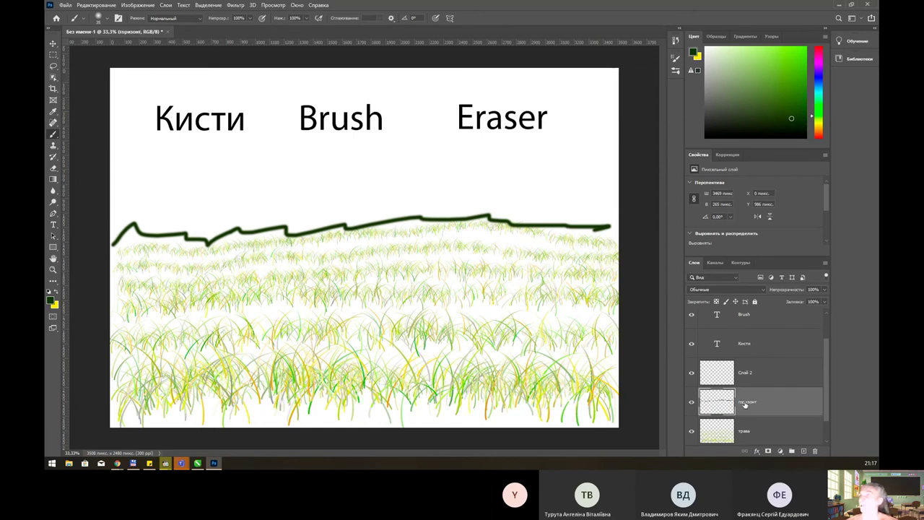
click(751, 374)
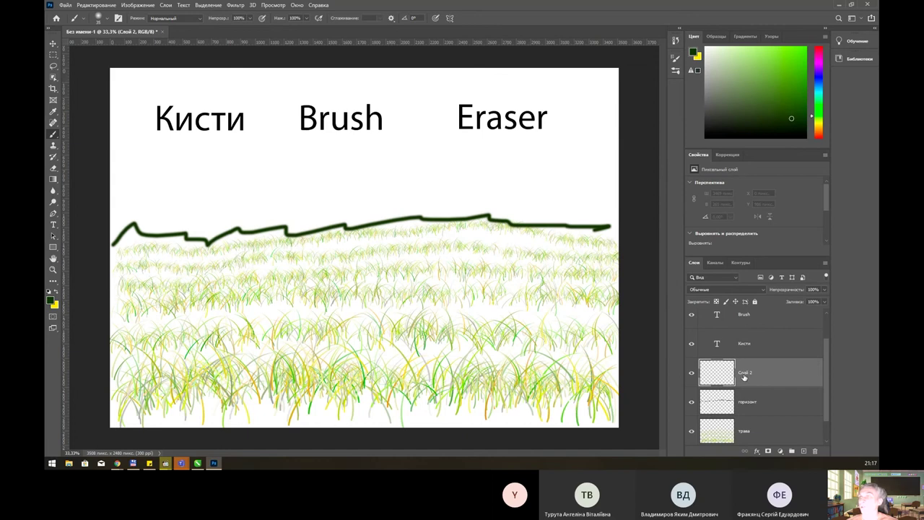
double_click(745, 373)
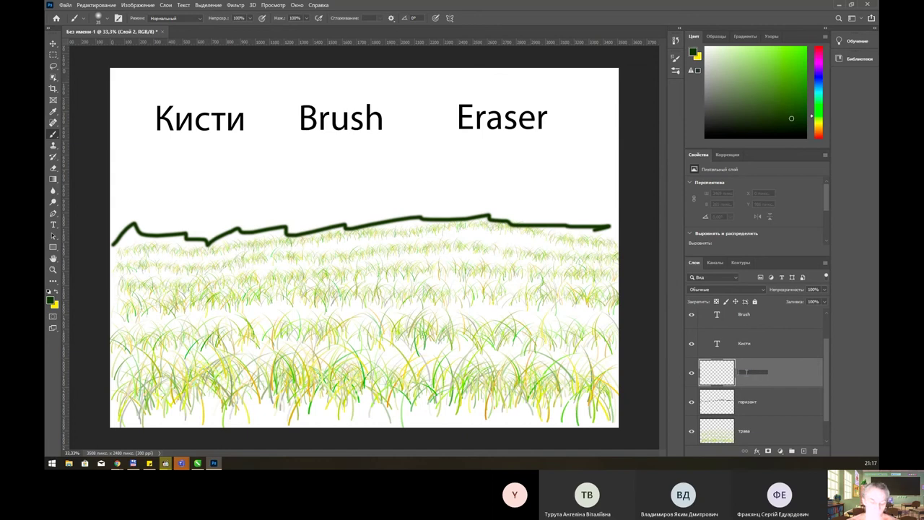
Name the layer 'дерево' and draw the dark green tree trunk and spreading roots
text(дерево)
key(Return)
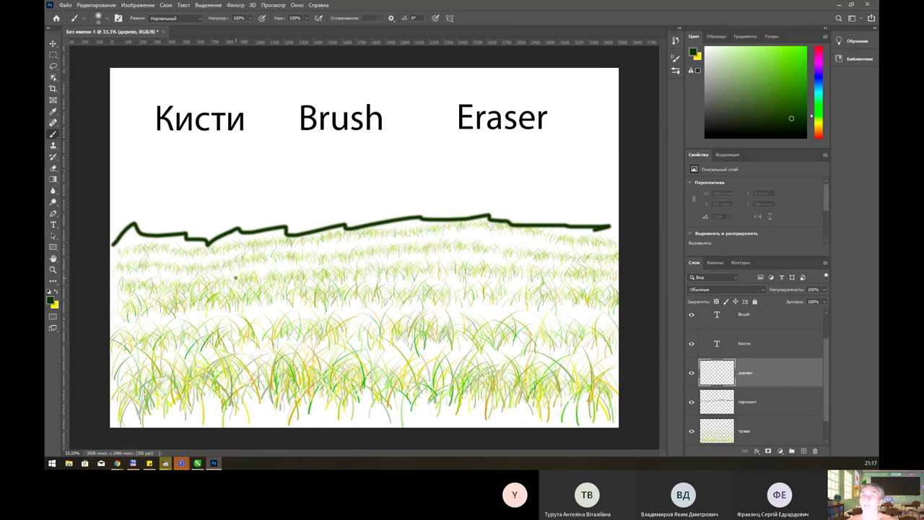
drag(237, 275, 190, 392)
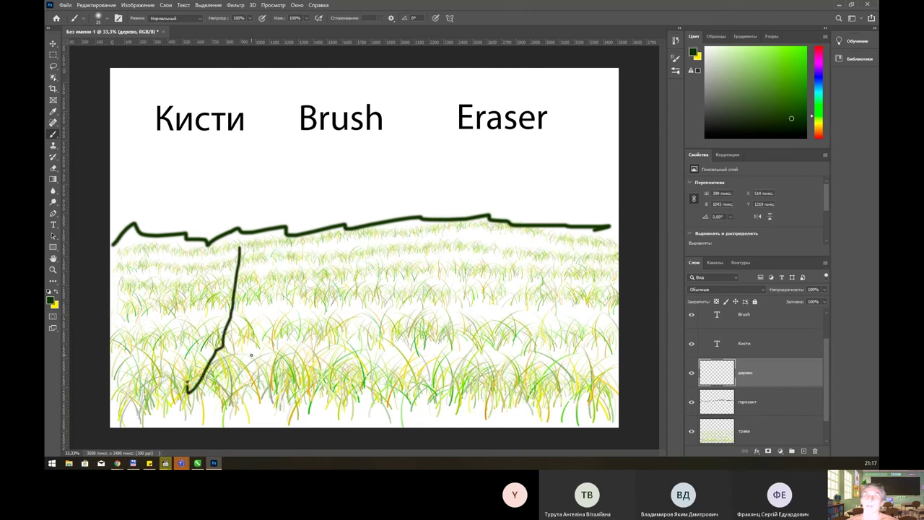
mouse_move(254, 349)
mouse_down()
mouse_move(227, 410)
mouse_move(294, 396)
mouse_up()
mouse_move(258, 251)
mouse_down()
mouse_move(252, 324)
mouse_move(301, 296)
mouse_move(292, 322)
mouse_up()
Add short side branches and a long root, then erase small bits at the branch joins
mouse_move(238, 296)
mouse_down()
mouse_move(201, 287)
mouse_move(192, 297)
mouse_up()
mouse_move(234, 276)
mouse_down()
mouse_move(205, 271)
mouse_move(200, 281)
mouse_up()
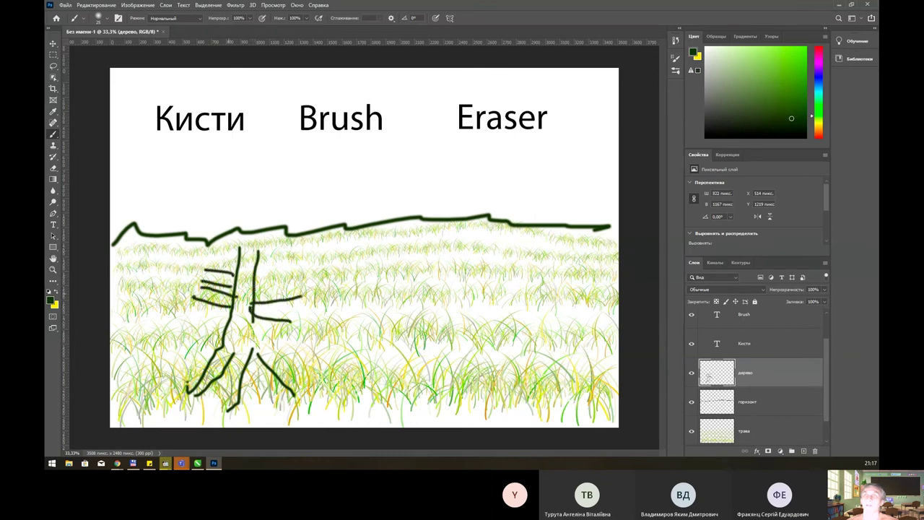
drag(271, 341, 337, 416)
drag(254, 321, 271, 346)
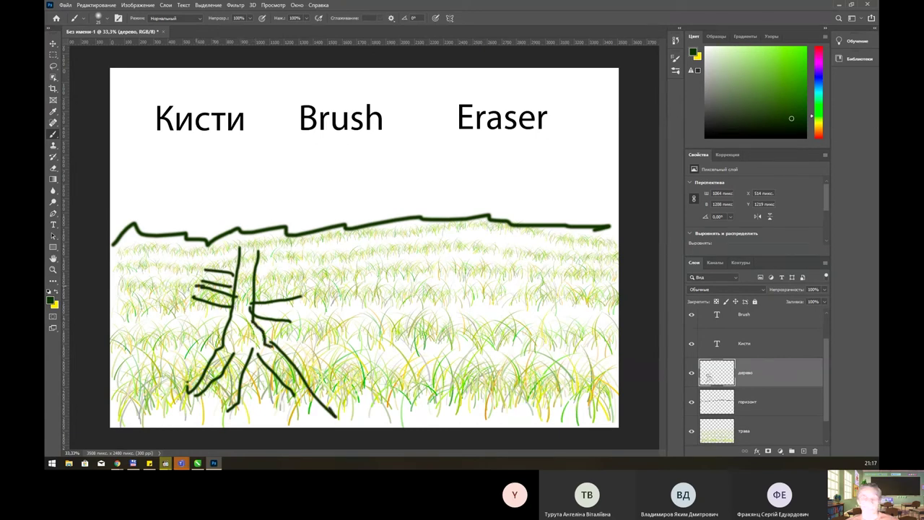
key(e)
mouse_move(244, 306)
mouse_down()
mouse_move(237, 311)
mouse_move(231, 297)
mouse_move(260, 293)
mouse_move(245, 314)
mouse_up()
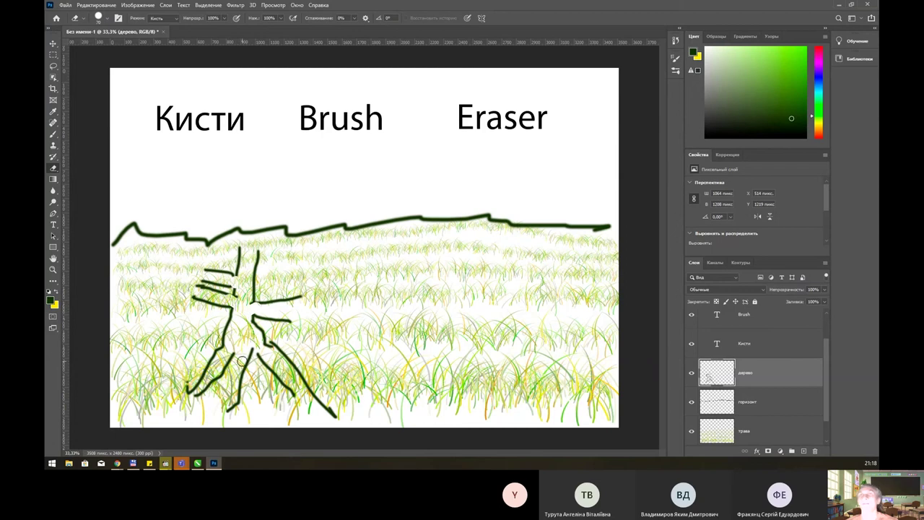
Browse the brush preset list for the scattered maple leaves brush
right_click(206, 182)
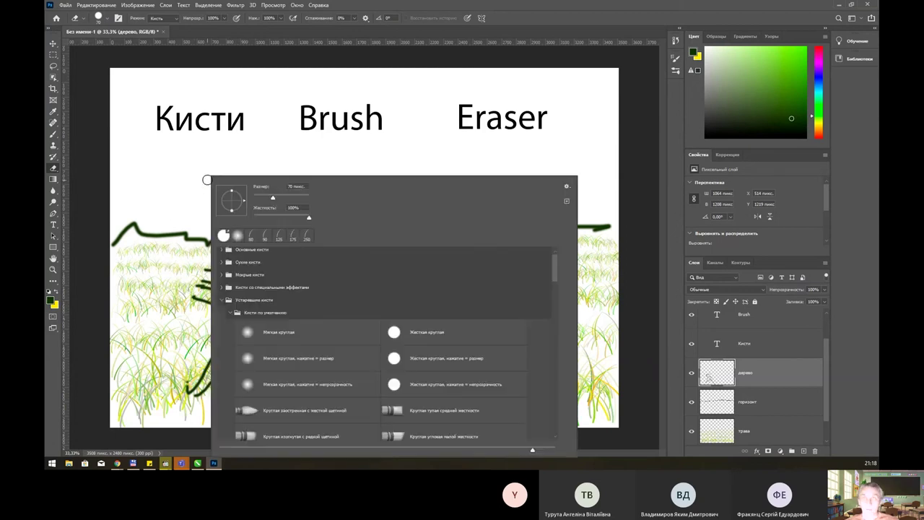
click(219, 172)
key(b)
right_click(290, 176)
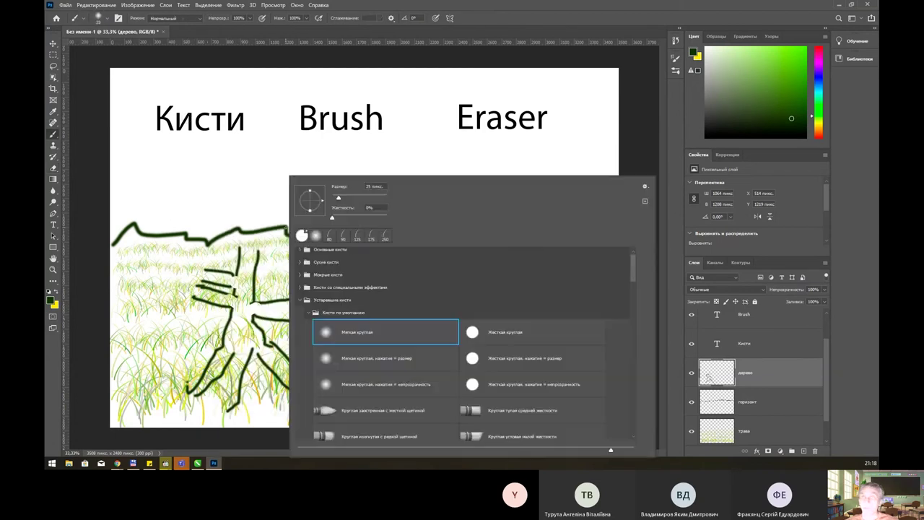
scroll(507, 368, down, 2)
scroll(498, 357, down, 2)
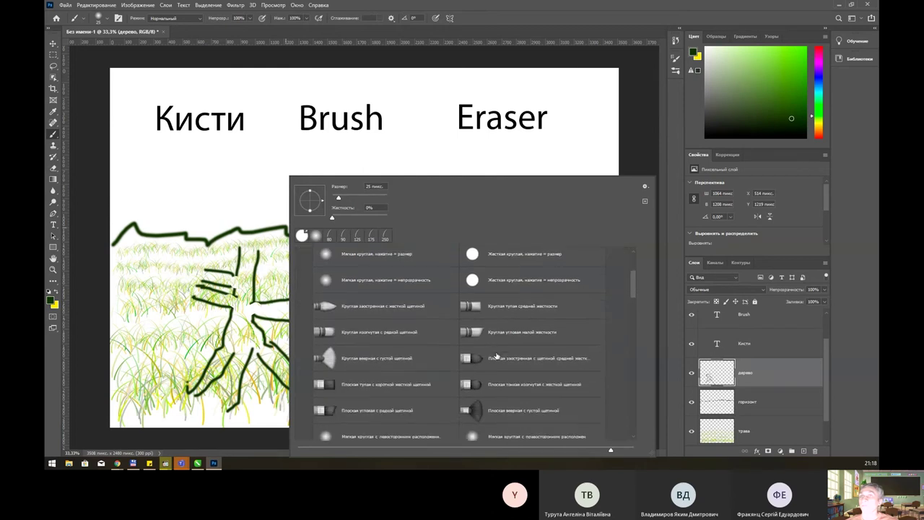
scroll(498, 356, down, 3)
scroll(497, 356, down, 1)
scroll(494, 354, down, 1)
scroll(487, 349, down, 1)
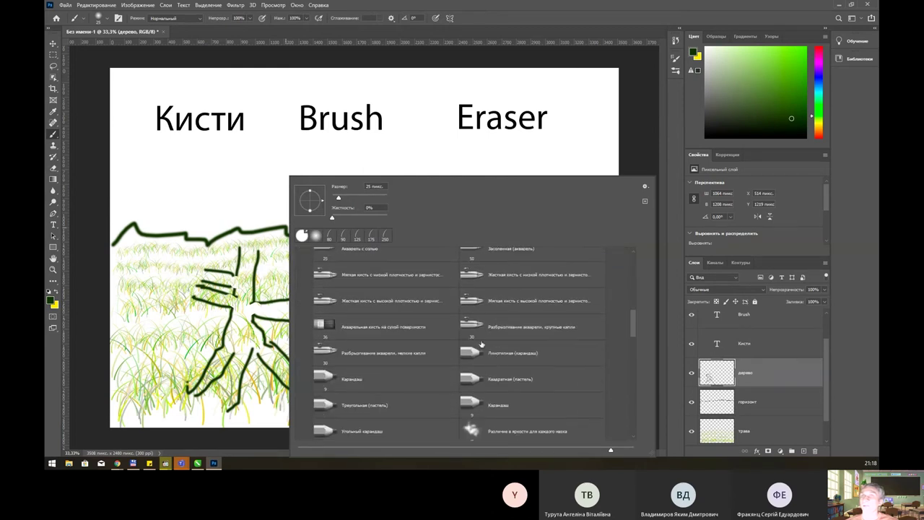
scroll(481, 344, down, 1)
scroll(481, 345, up, 2)
scroll(433, 332, up, 2)
scroll(361, 304, up, 2)
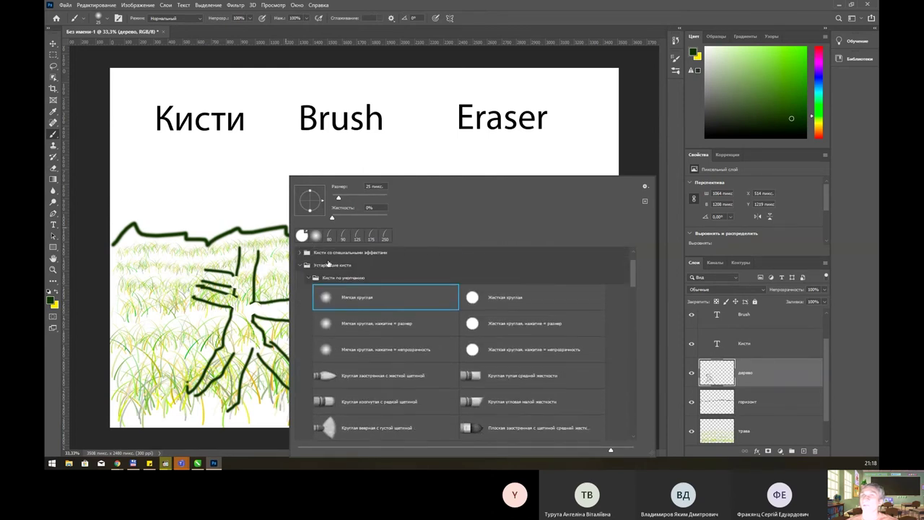
Select the Разбросанные кленовые листья 74 px preset from the Кисти по умолчанию folder
click(308, 292)
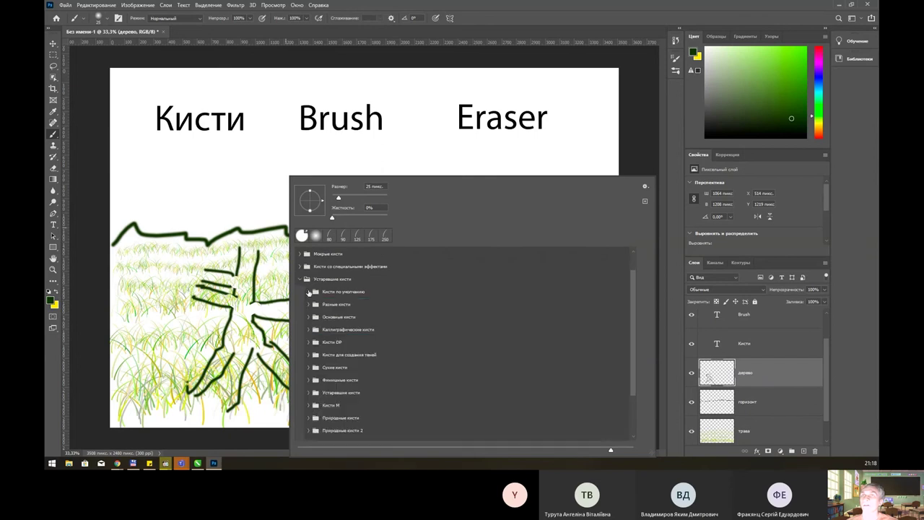
click(308, 292)
scroll(441, 338, down, 2)
scroll(581, 317, down, 1)
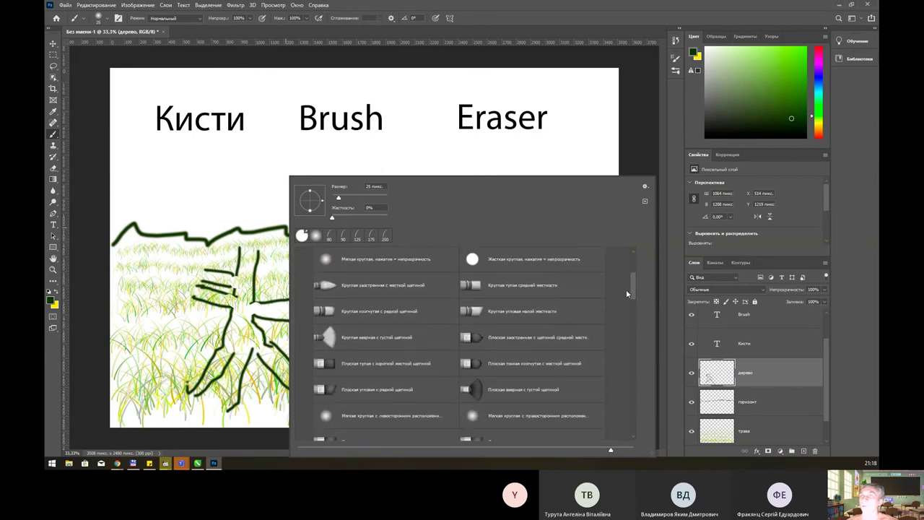
drag(633, 289, 636, 321)
drag(638, 354, 636, 377)
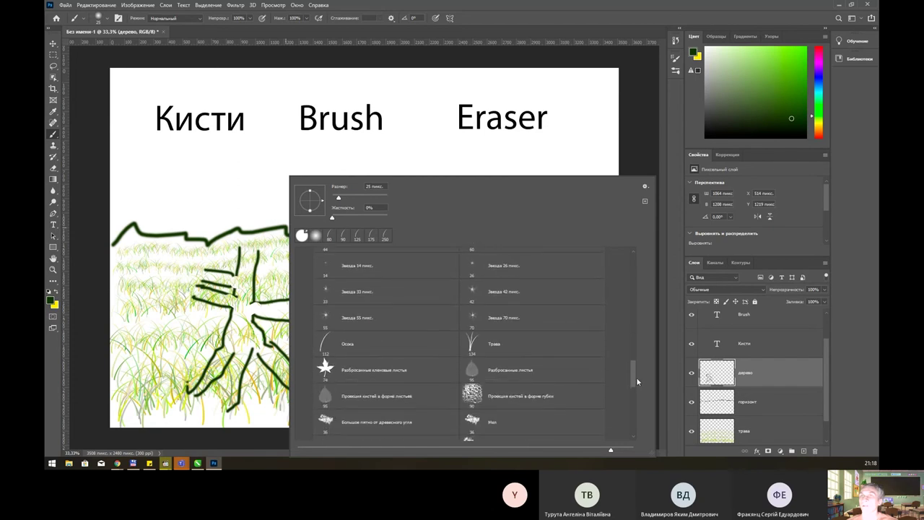
click(387, 372)
click(520, 27)
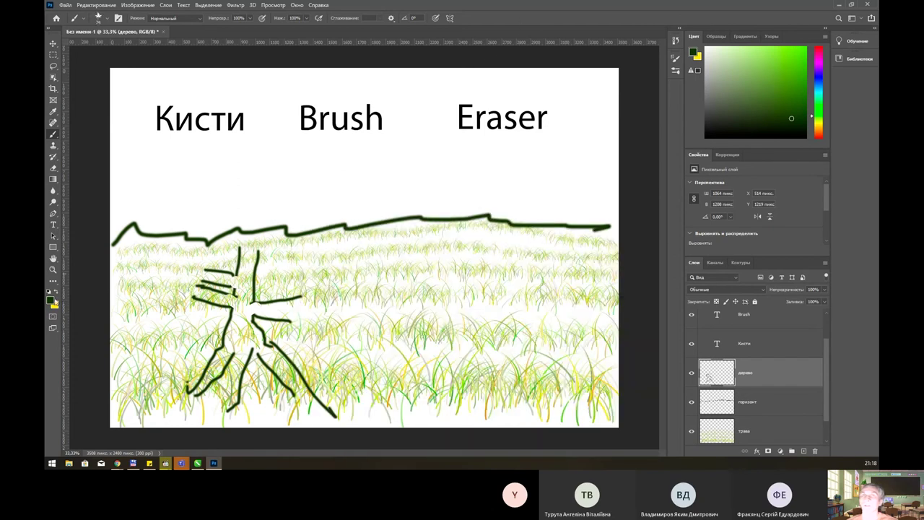
Set the foreground colour to pink and undo a trial pink leaf stroke
click(363, 144)
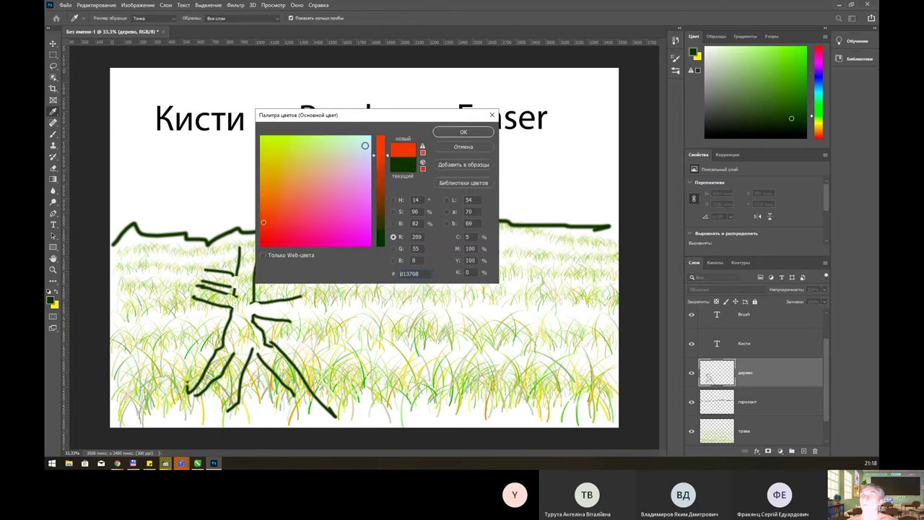
drag(347, 174, 309, 221)
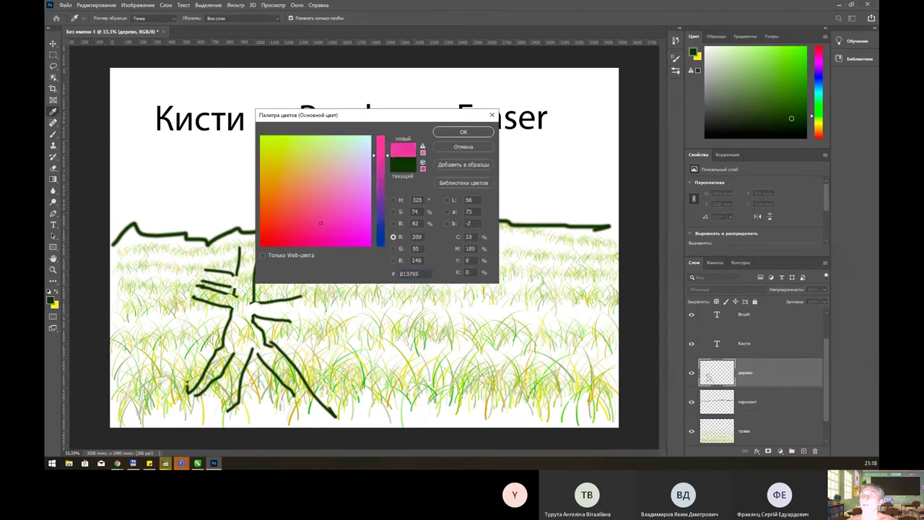
click(463, 131)
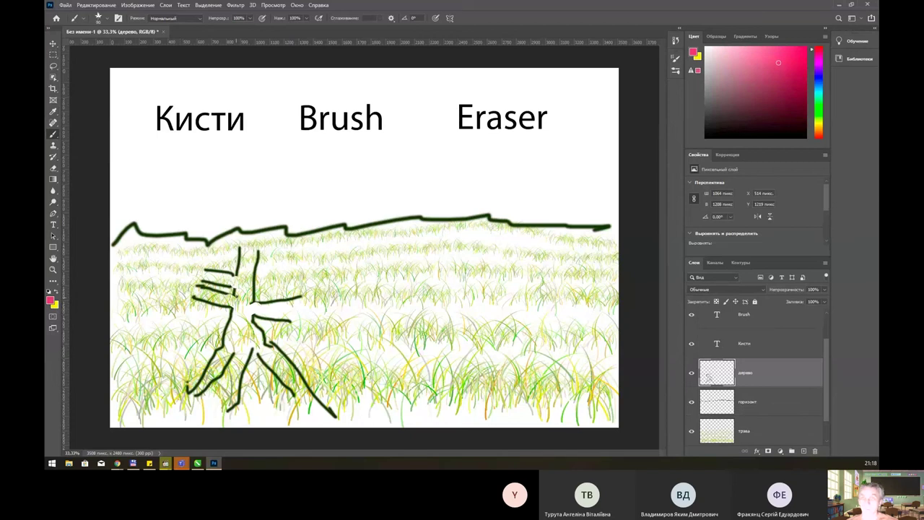
drag(217, 287, 221, 301)
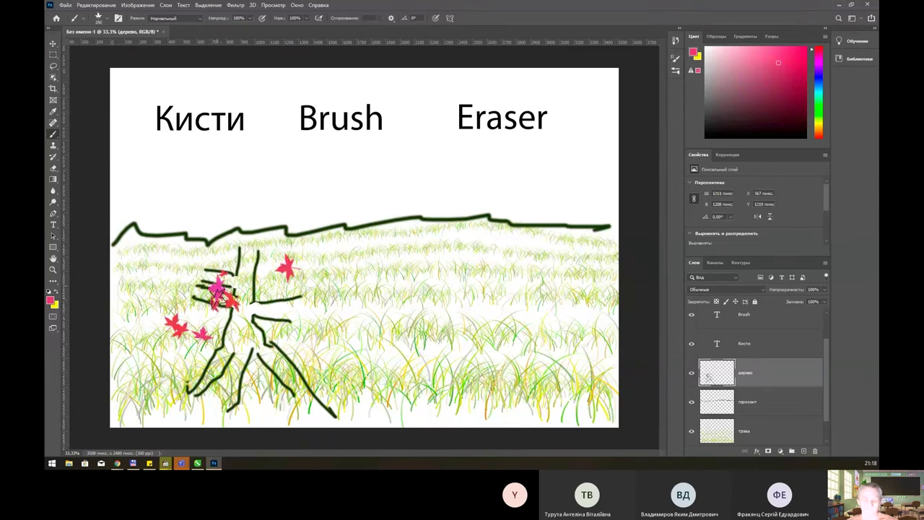
key(ctrl+z)
Set the leaf brush to 54% scattering without Both Axes, 42% spacing, plus shape and colour dynamics
click(676, 41)
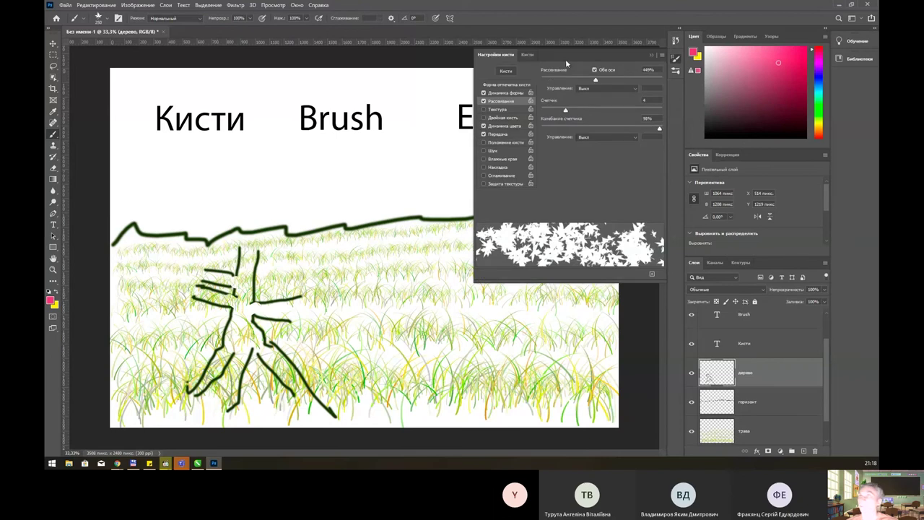
click(594, 70)
drag(594, 80, 547, 80)
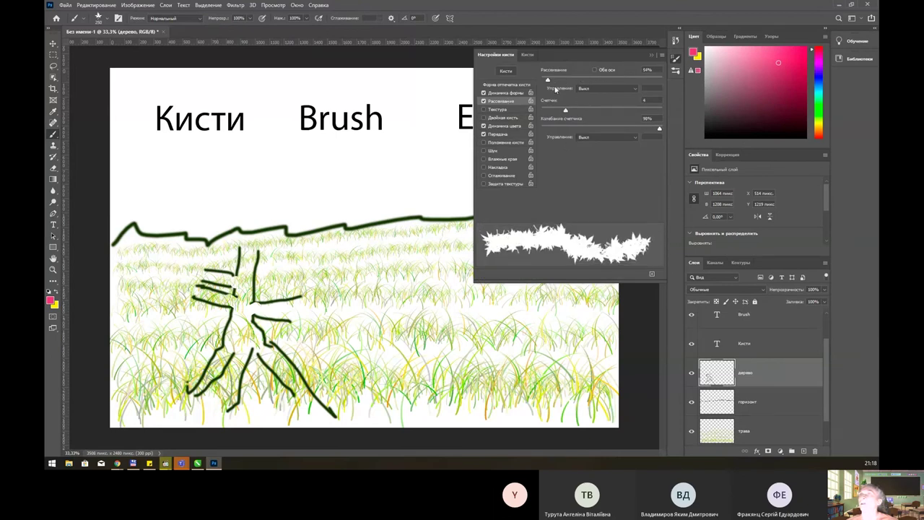
click(508, 85)
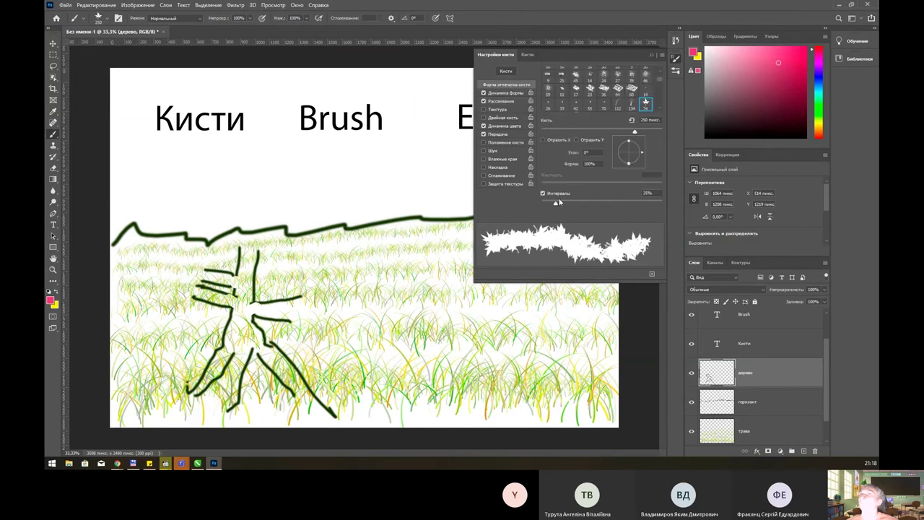
drag(559, 204, 566, 204)
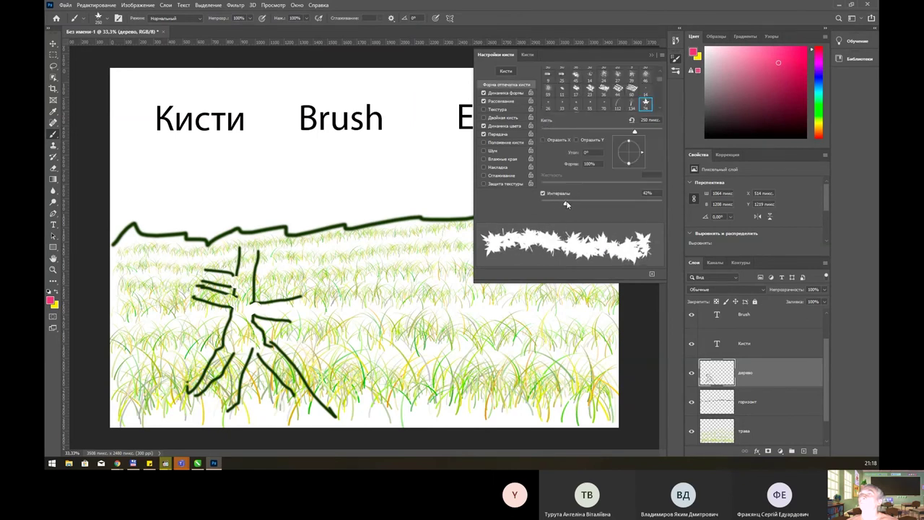
click(509, 94)
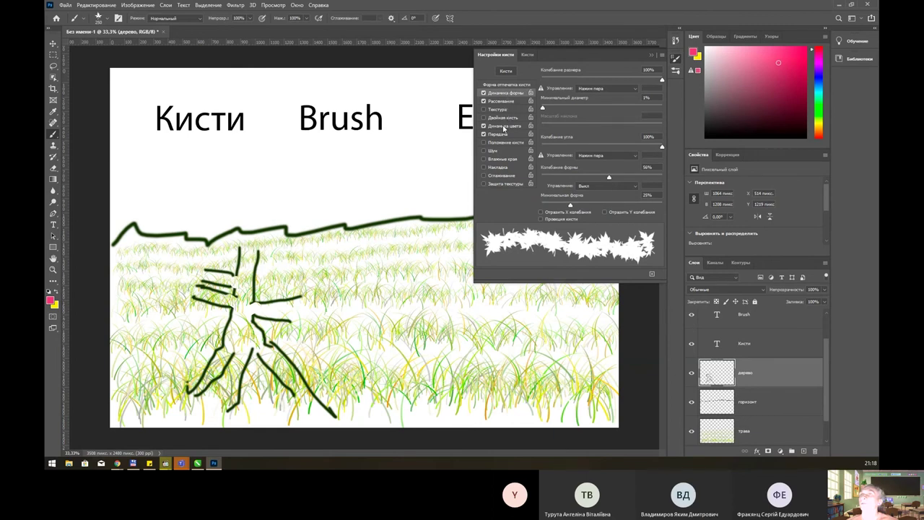
click(504, 126)
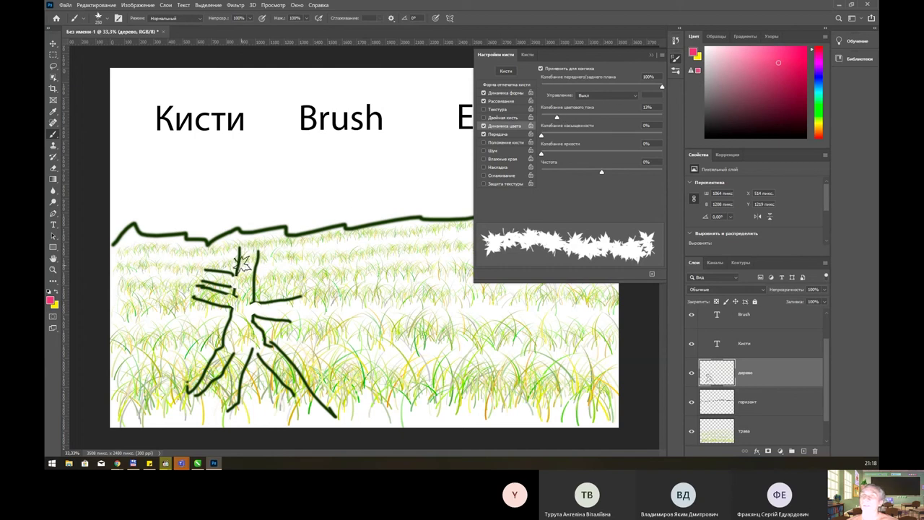
Paint a dense crown of orange, red and pink maple leaves, including a branch reaching right
mouse_move(242, 263)
mouse_down()
mouse_move(204, 305)
mouse_move(268, 278)
mouse_move(282, 197)
mouse_move(285, 209)
mouse_up()
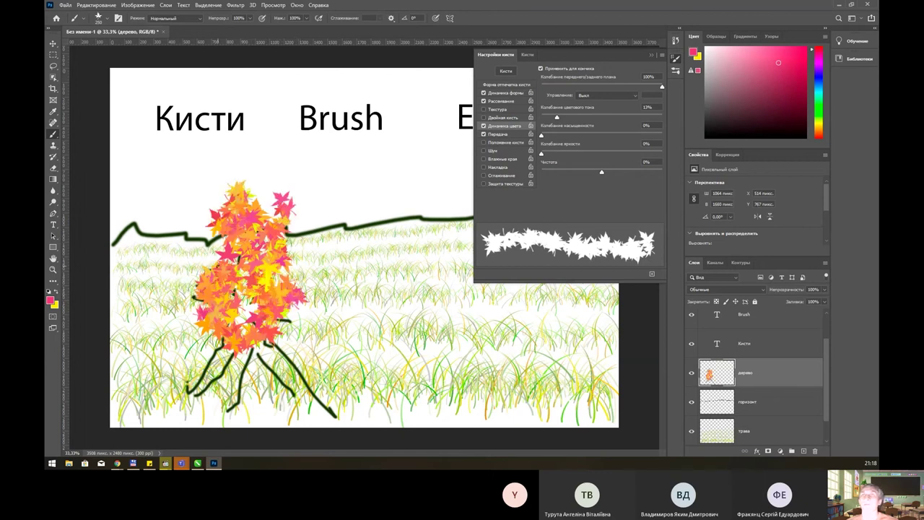
mouse_move(213, 228)
mouse_down()
mouse_move(202, 262)
mouse_move(226, 270)
mouse_up()
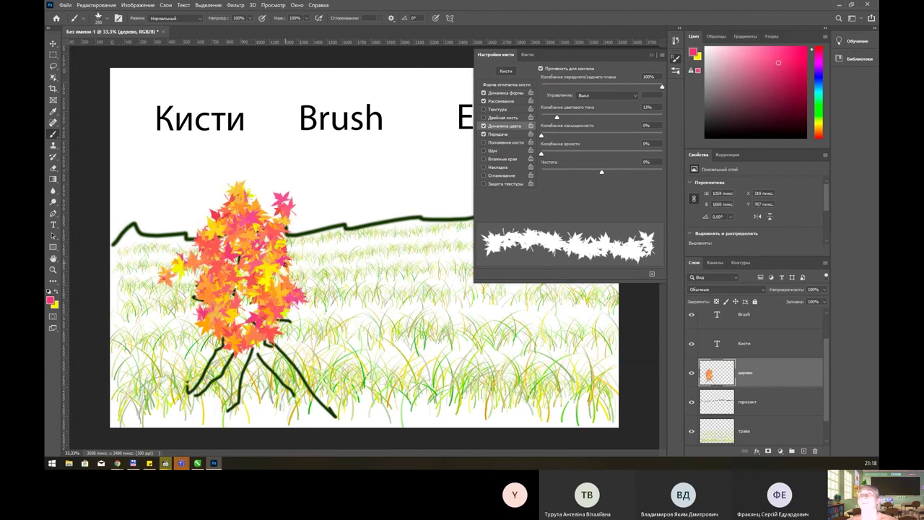
drag(289, 289, 357, 234)
key(ctrl+minus)
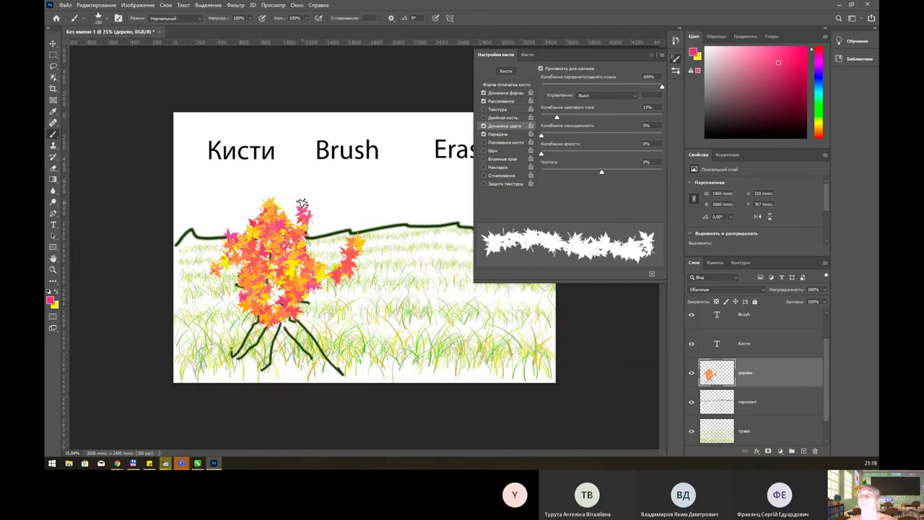
click(53, 45)
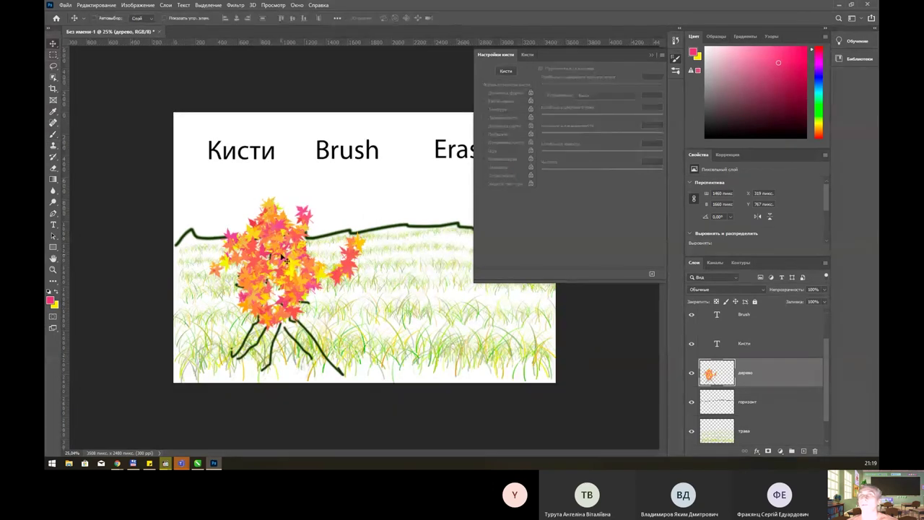
Move the leafy tree left and higher in the field, keeping the horizon line where it was
mouse_move(285, 259)
mouse_down()
mouse_move(343, 249)
mouse_move(318, 246)
mouse_move(427, 273)
mouse_move(245, 272)
mouse_move(254, 273)
mouse_up()
click(651, 55)
mouse_move(417, 300)
mouse_down()
mouse_move(515, 265)
mouse_move(423, 282)
mouse_move(434, 301)
mouse_move(573, 310)
mouse_move(524, 309)
mouse_move(445, 240)
mouse_up()
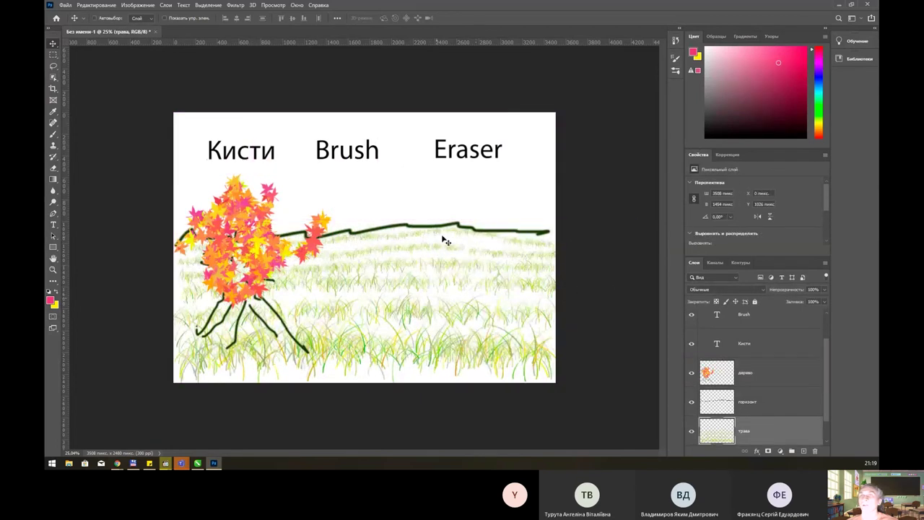
ctrl+click(447, 229)
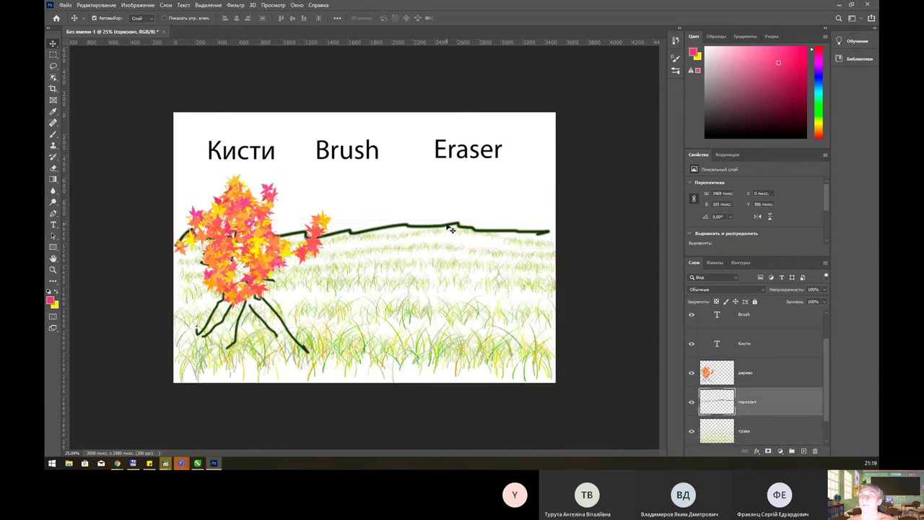
drag(447, 230, 482, 190)
key(ctrl+z)
drag(259, 247, 255, 243)
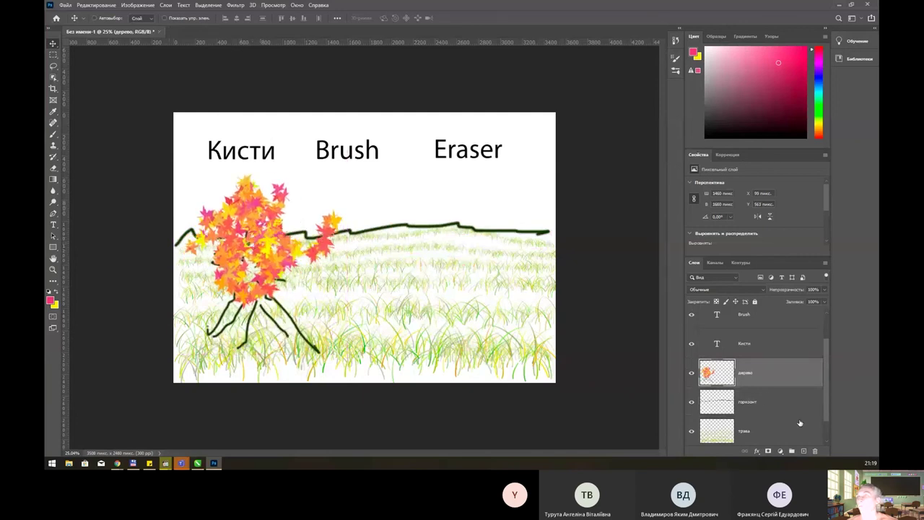
Add an empty layer above the tree, then select the Brush text layer without deleting it
click(804, 450)
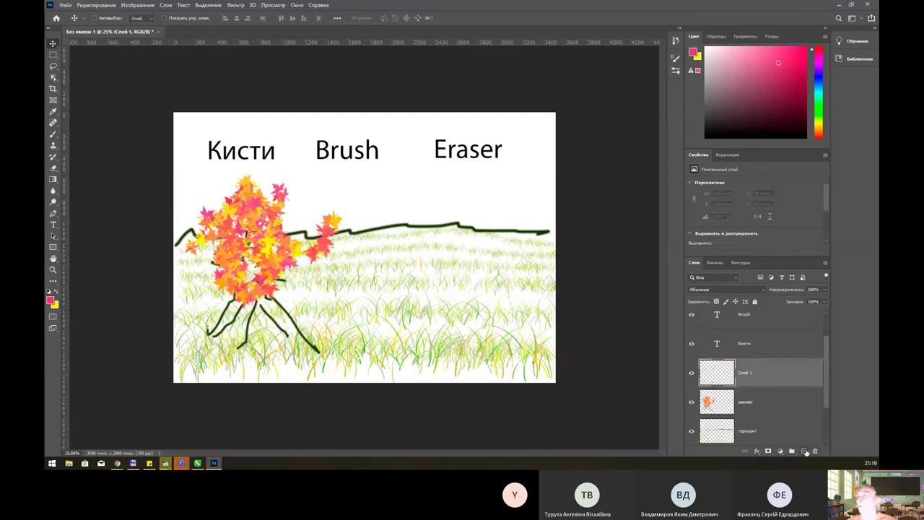
click(52, 134)
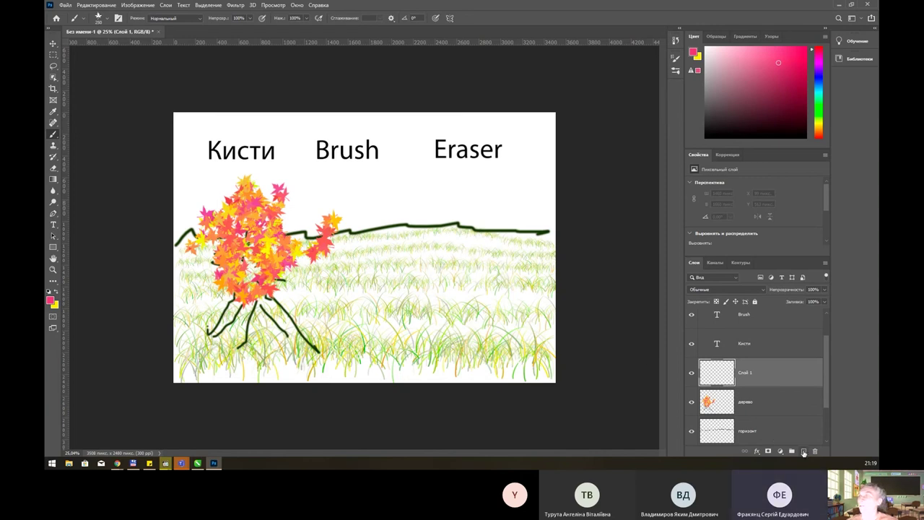
click(766, 340)
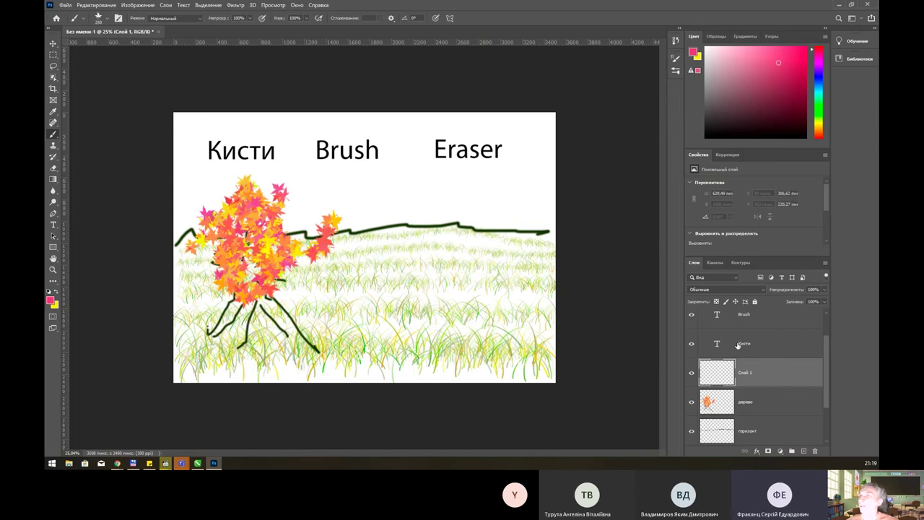
scroll(777, 341, up, 1)
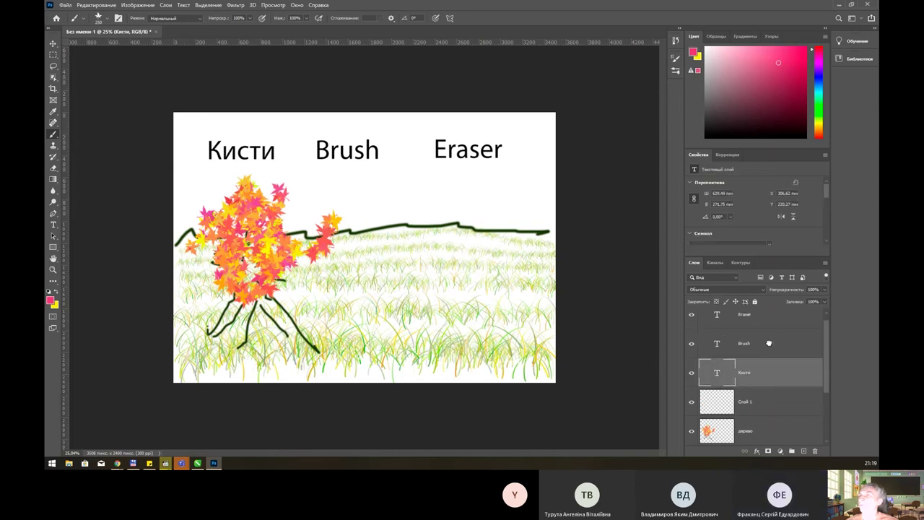
click(773, 342)
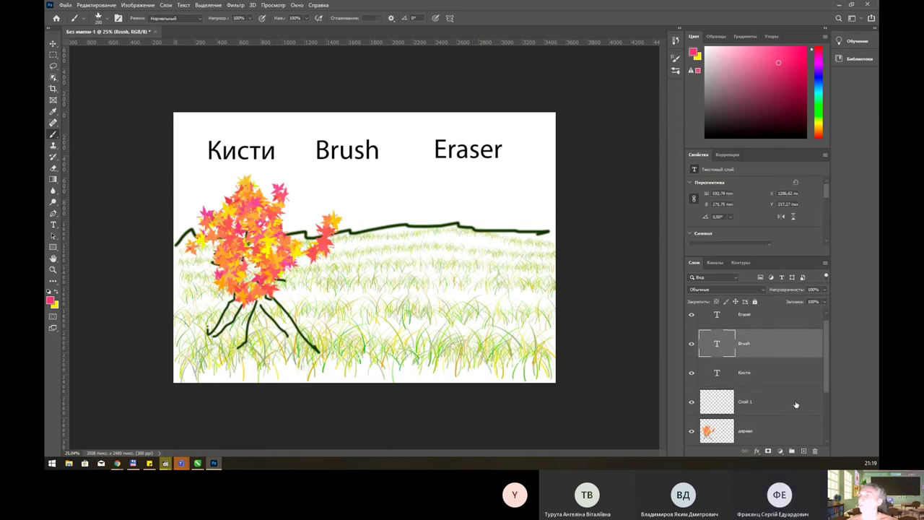
click(815, 451)
key(Escape)
Create and delete a spare Слой 2 layer, then select the дерево layer
click(804, 450)
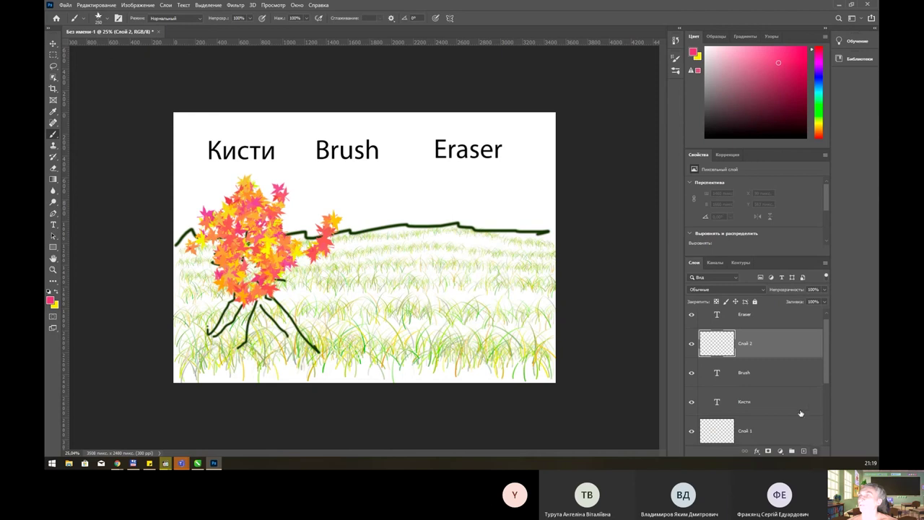
click(815, 451)
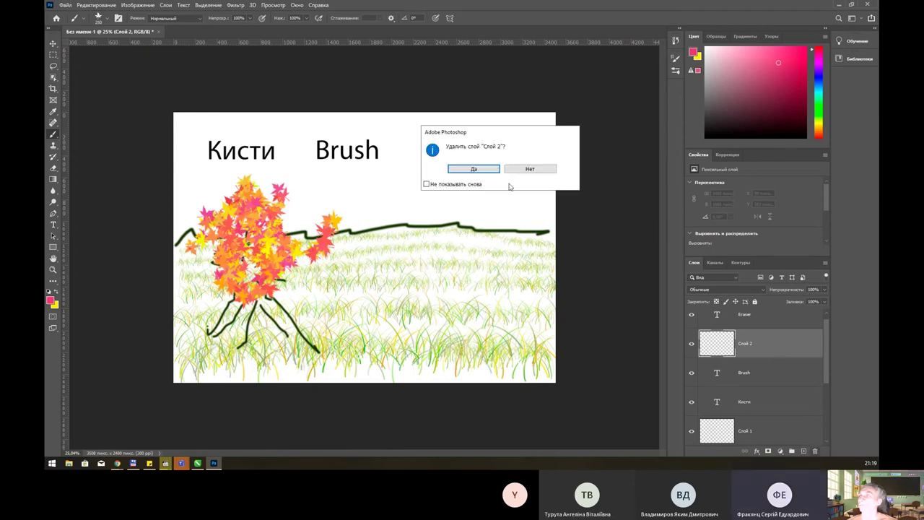
click(482, 172)
click(772, 408)
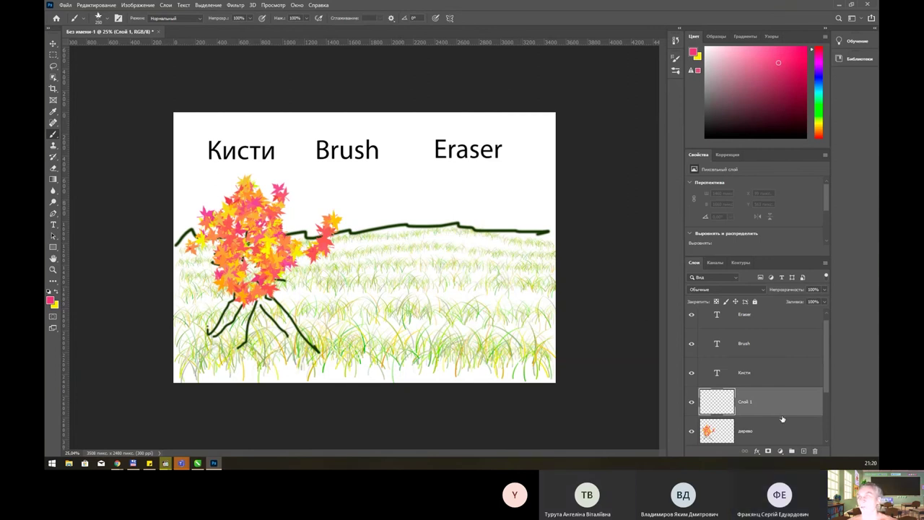
click(771, 430)
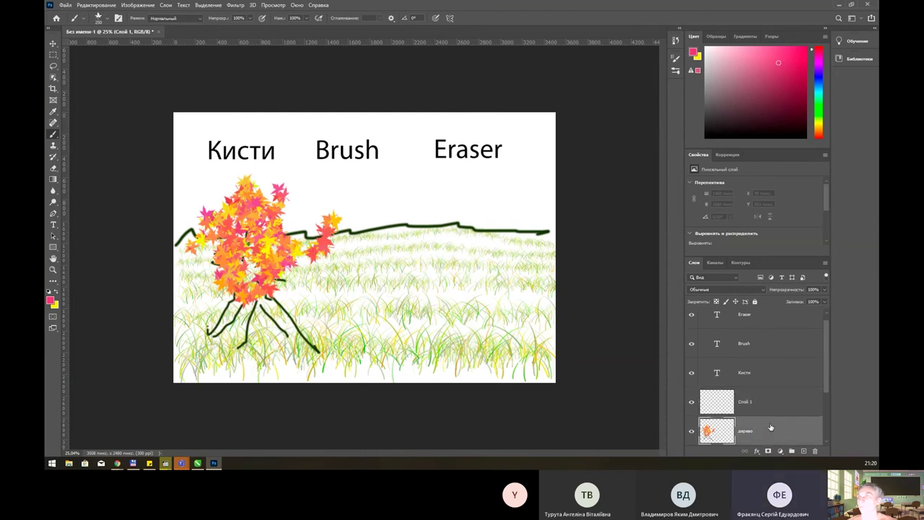
Nudge the tree slightly upward and rename Слой 1 to 'домик'
click(53, 44)
drag(245, 206, 250, 200)
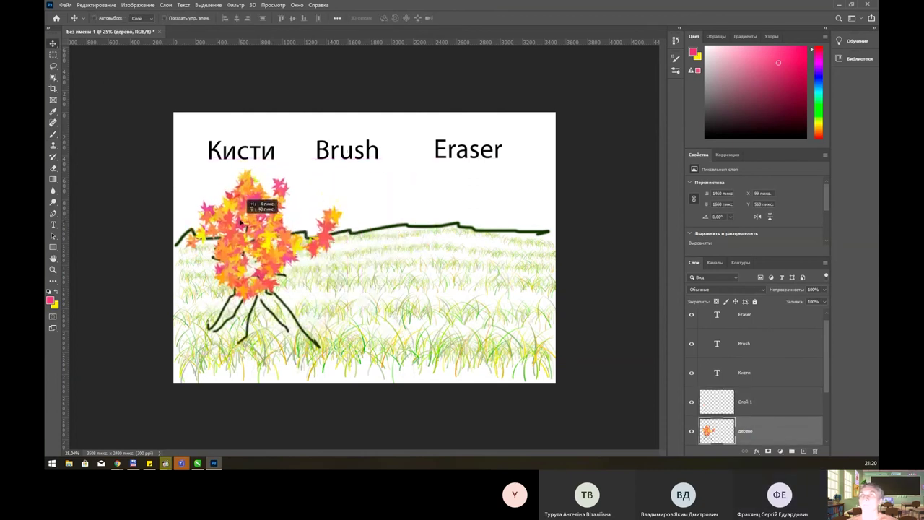
double_click(746, 402)
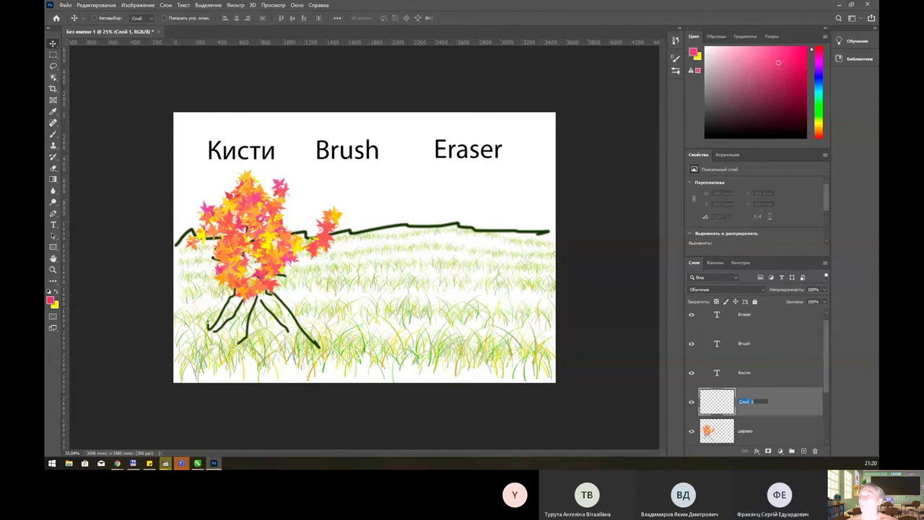
text(трмик)
key(Return)
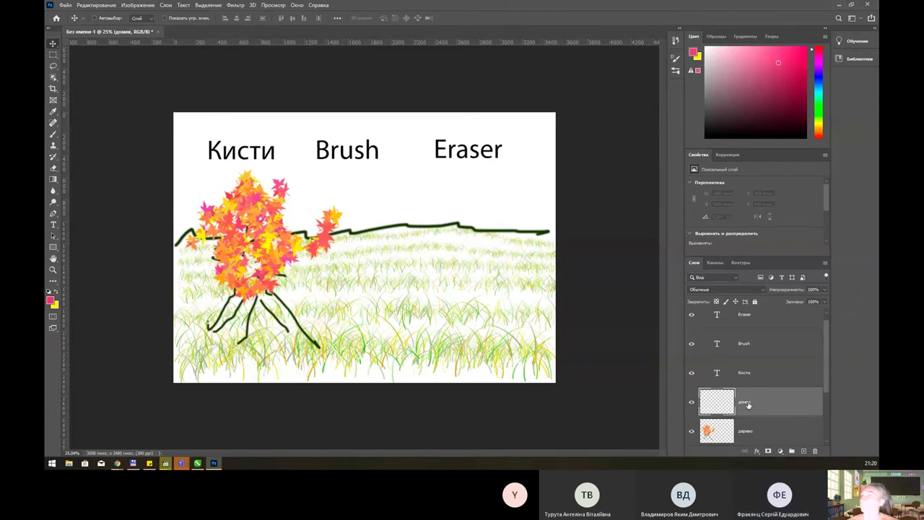
Set a small Мягкая круглая soft round brush for painting
click(52, 134)
right_click(384, 237)
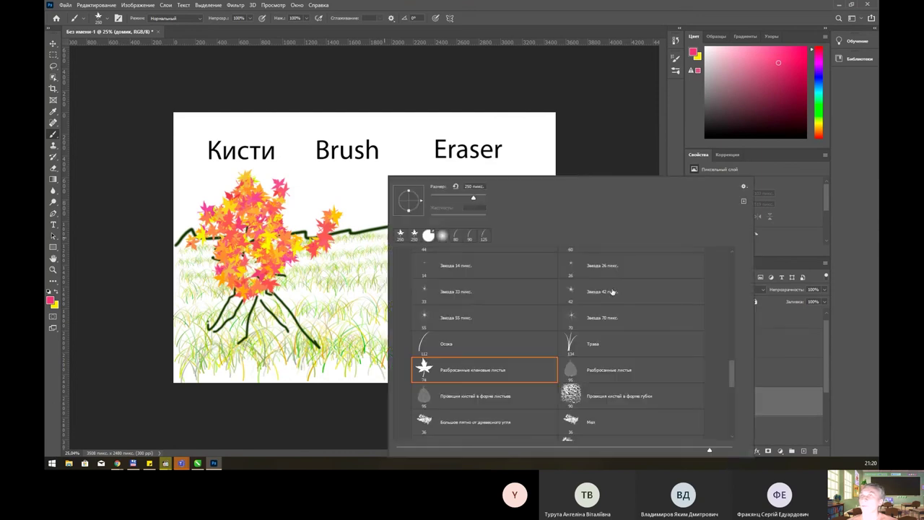
drag(732, 366, 733, 267)
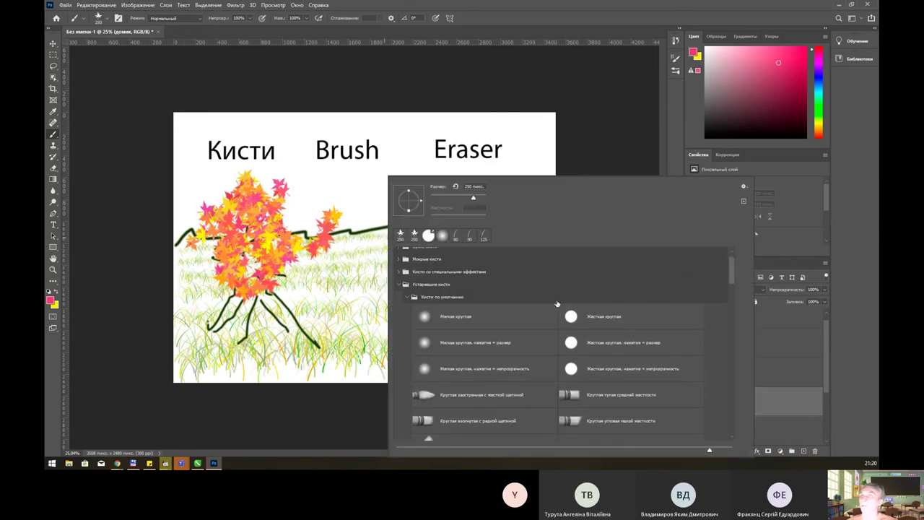
click(510, 320)
click(520, 66)
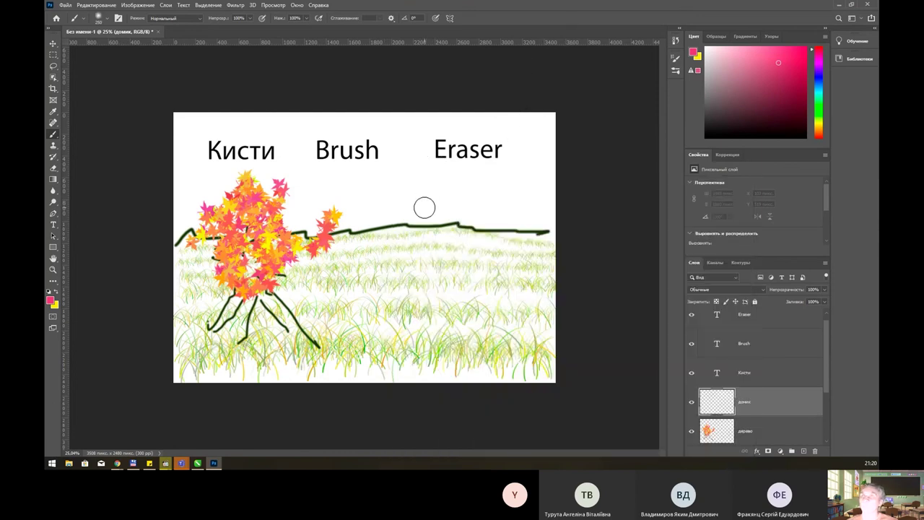
key(bracketleft)
key(bracketleft)
key(bracketleft)
key(bracketleft)
key(bracketleft)
Reset colours to default black and draw the box house's front and side walls with straight lines
click(49, 291)
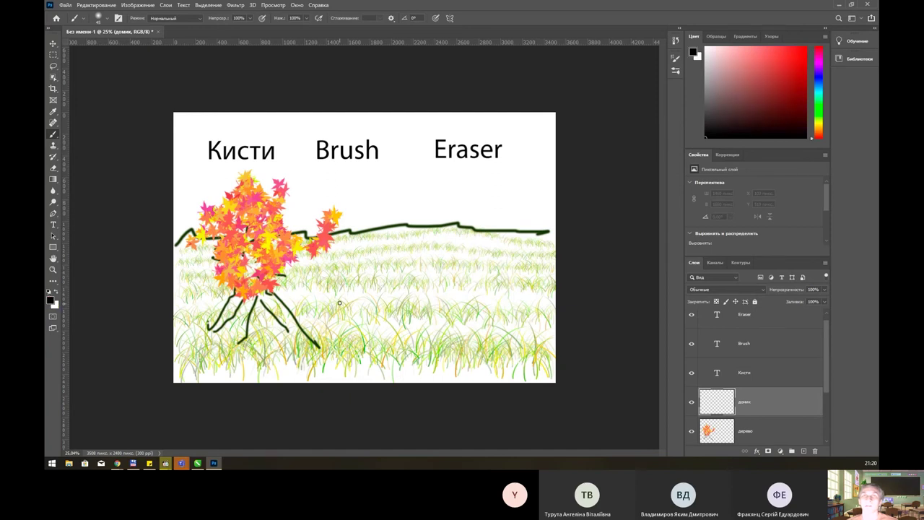
click(350, 263)
shift+click(349, 346)
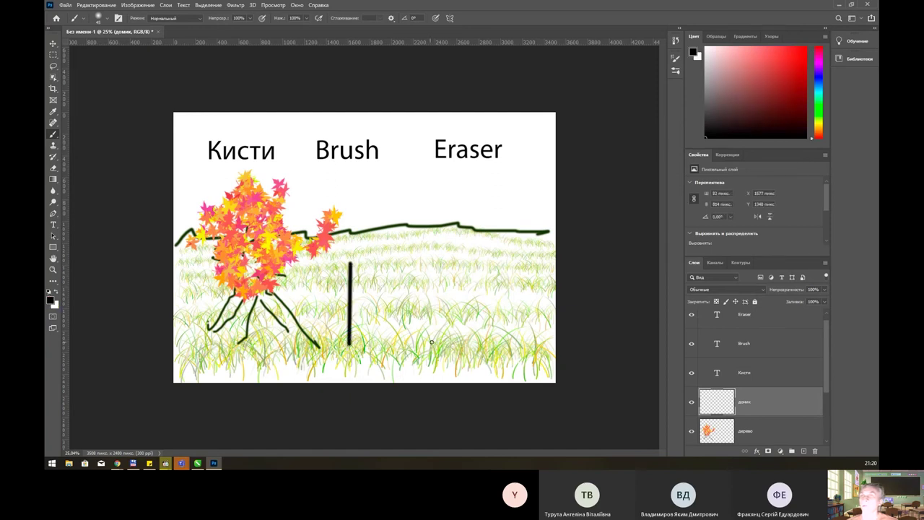
shift+click(449, 347)
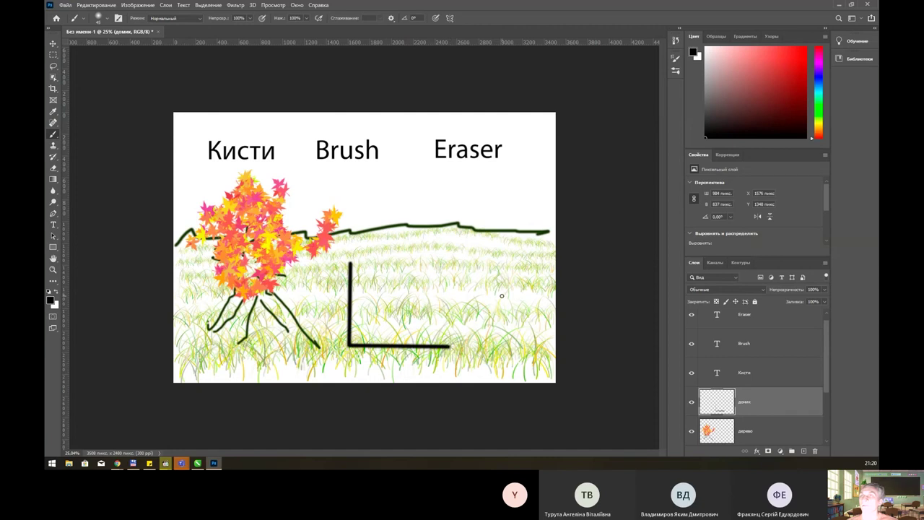
shift+click(502, 295)
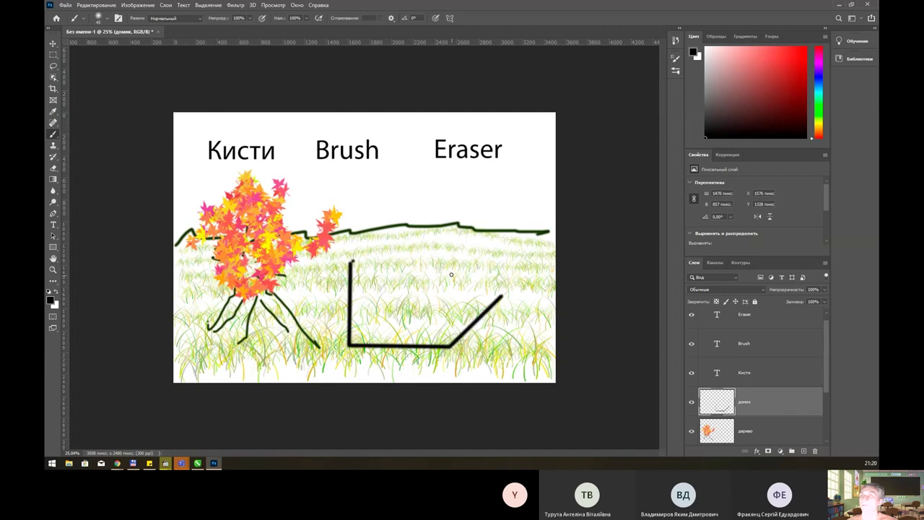
shift+click(446, 260)
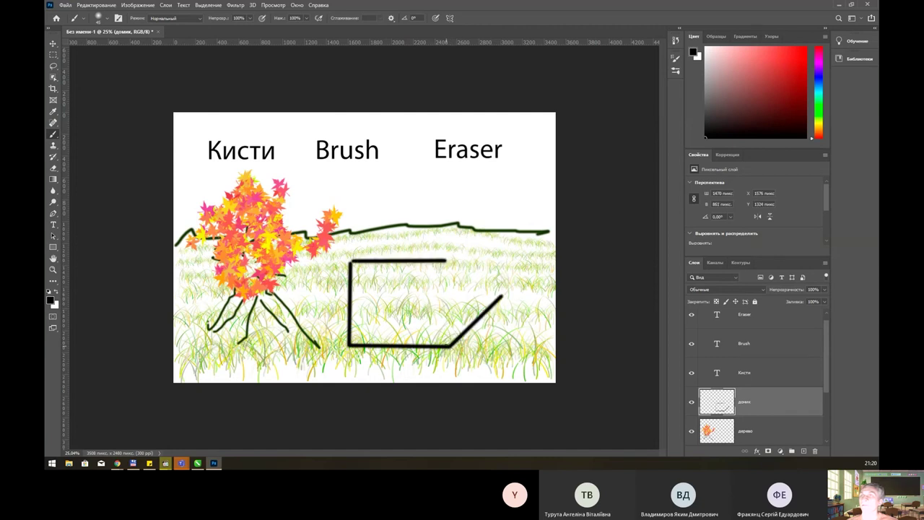
shift+click(447, 347)
shift+click(482, 246)
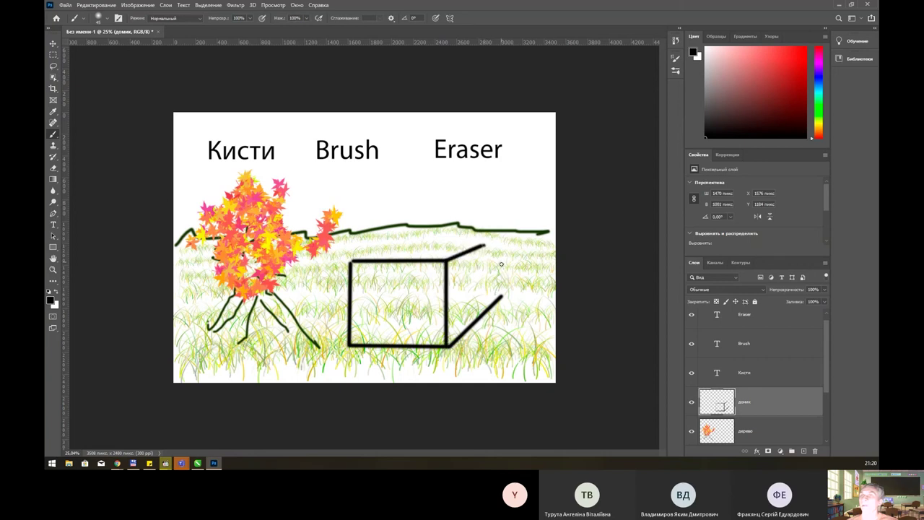
shift+click(491, 304)
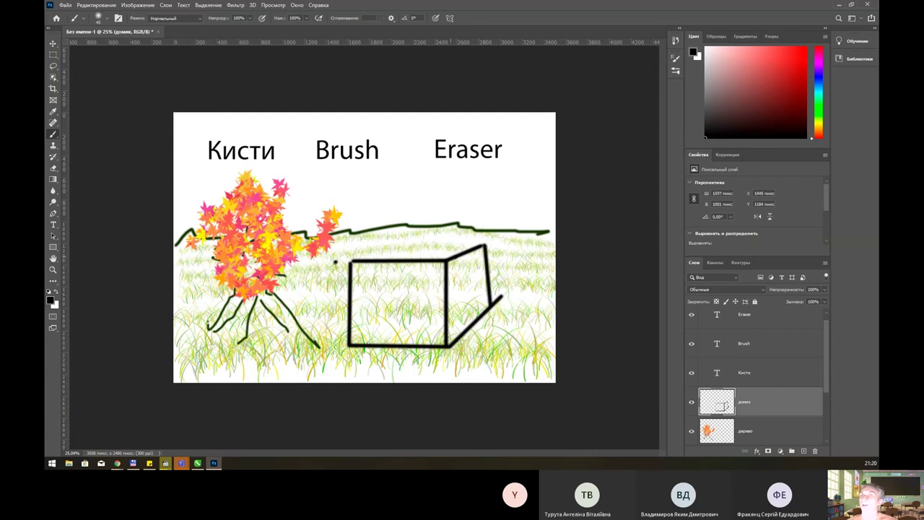
Add the eave line, peaked roof slopes, ridge and gable, plus a small side door
shift+click(445, 262)
shift+click(480, 262)
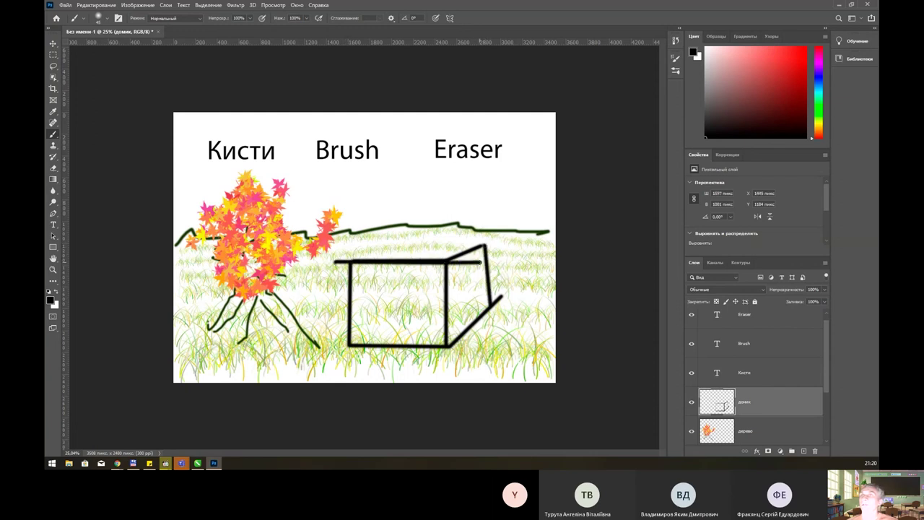
shift+click(493, 238)
shift+click(508, 258)
shift+click(352, 232)
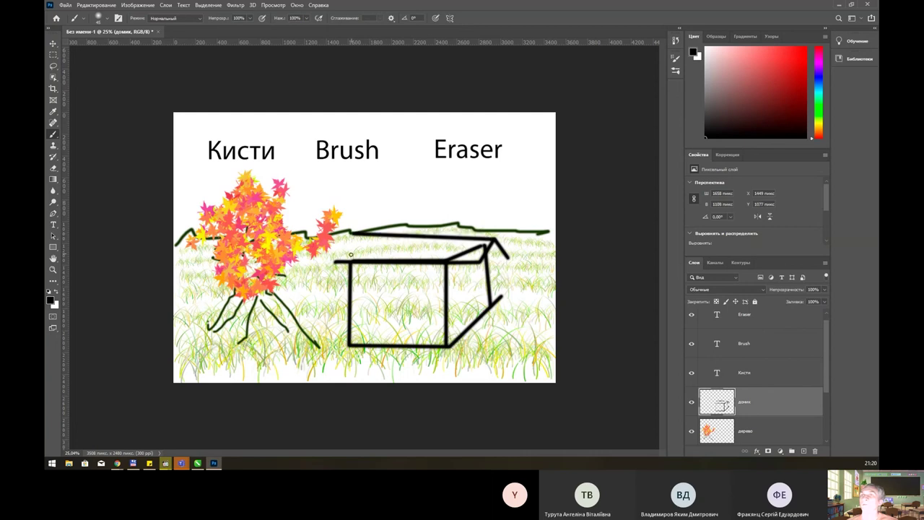
shift+click(335, 262)
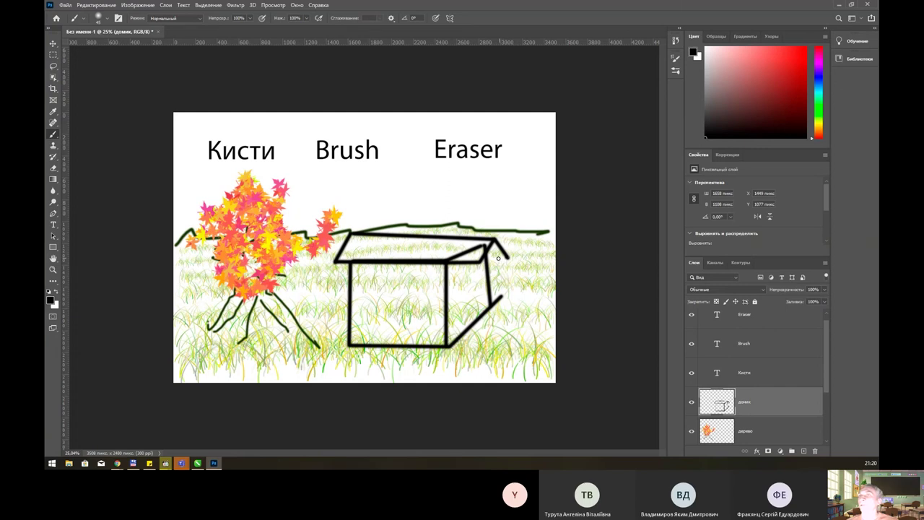
shift+click(488, 260)
mouse_move(462, 331)
mouse_down()
mouse_move(462, 296)
mouse_move(473, 288)
mouse_move(473, 322)
mouse_up()
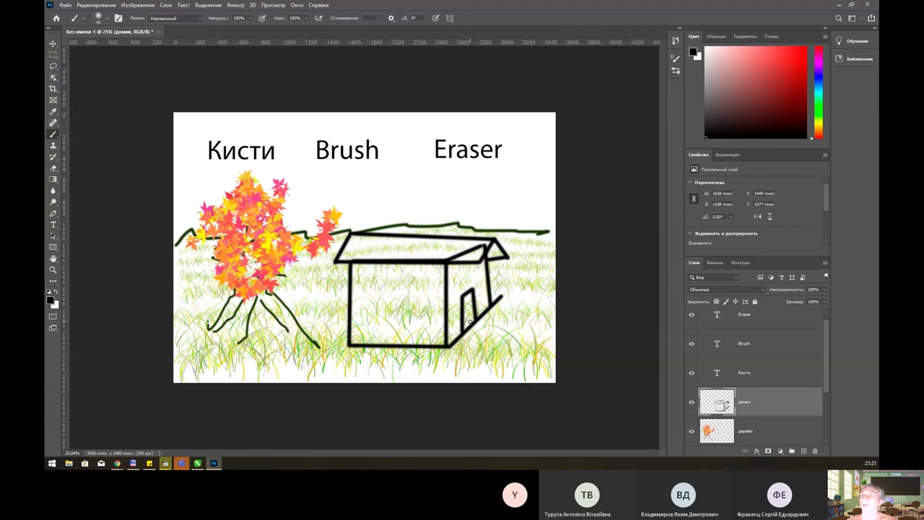
Erase the stray line inside the roof, then paint a chimney with curly smoke rising above it
key(e)
key(e)
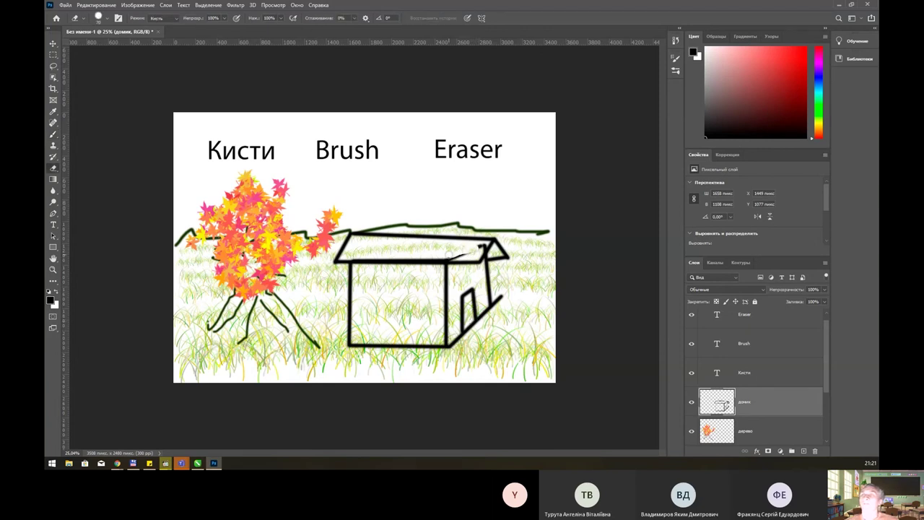
mouse_move(468, 255)
mouse_down()
mouse_move(482, 247)
mouse_move(449, 255)
mouse_up()
key(b)
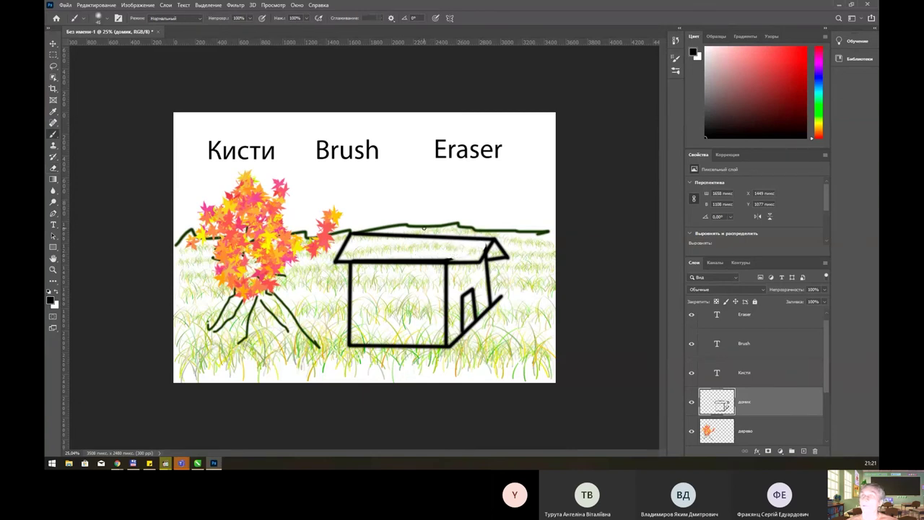
mouse_move(424, 217)
mouse_down()
mouse_move(426, 247)
mouse_move(441, 236)
mouse_up()
drag(436, 203, 497, 184)
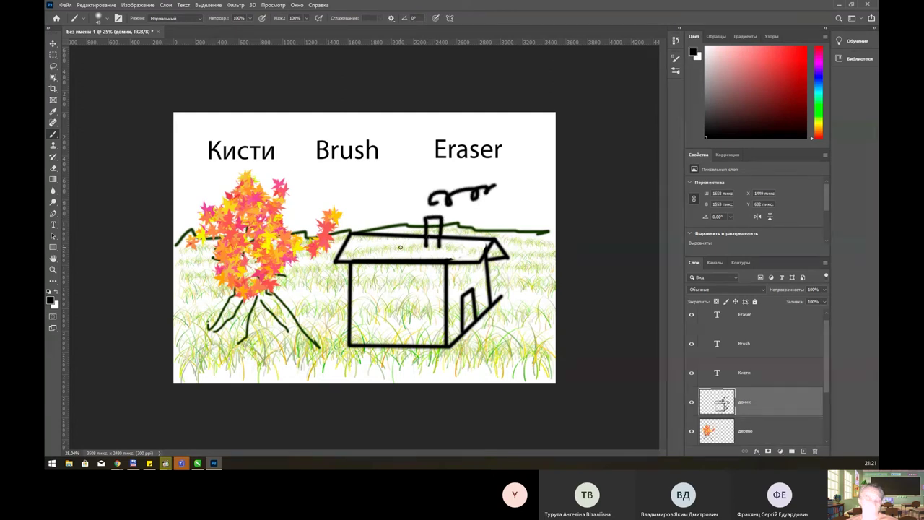
key(e)
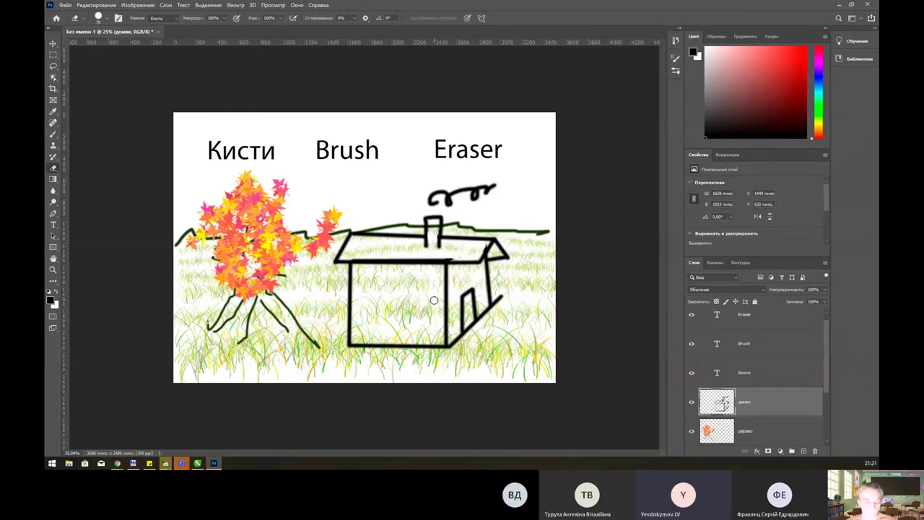
key(b)
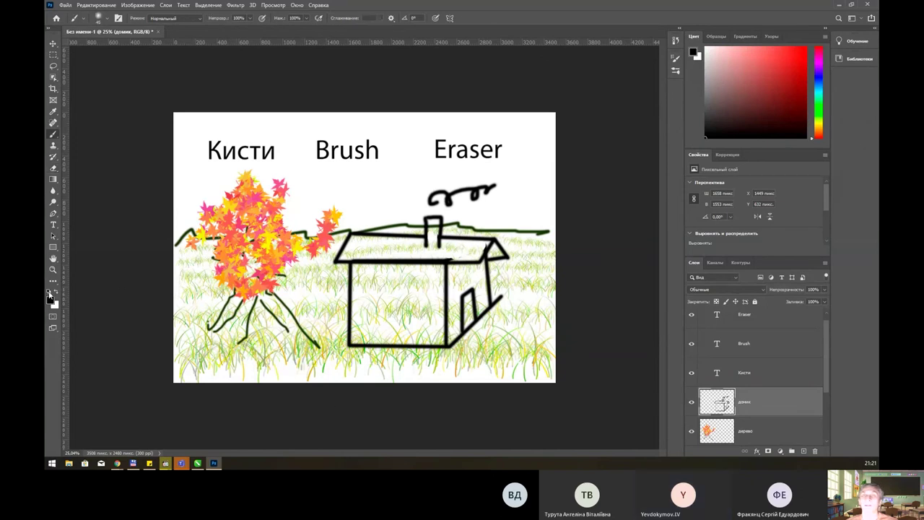
Set the paint colour back to black and draw the left square window with a horizontal crossbar
click(49, 294)
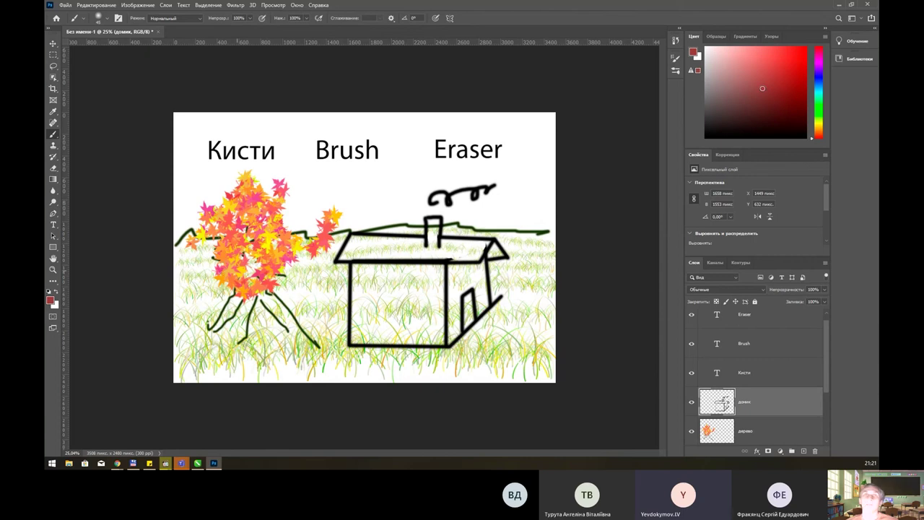
click(48, 291)
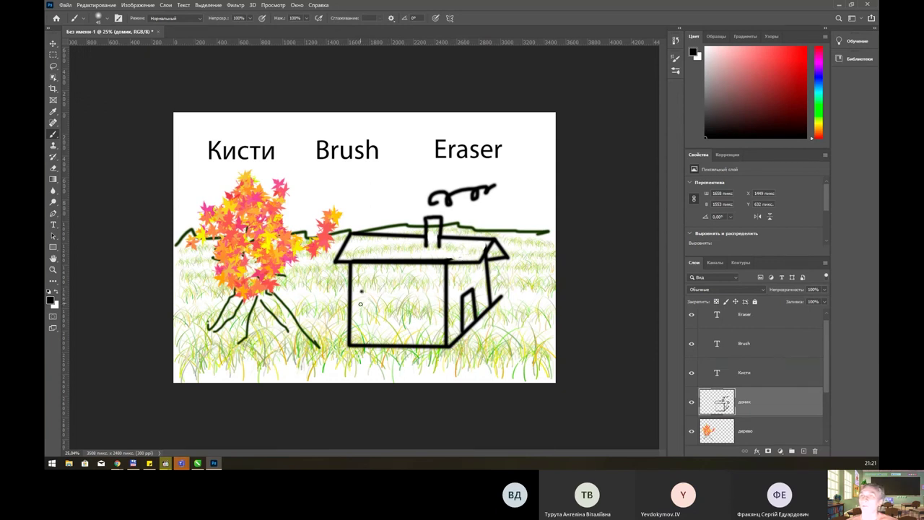
drag(360, 319, 388, 322)
shift+click(388, 293)
shift+click(360, 290)
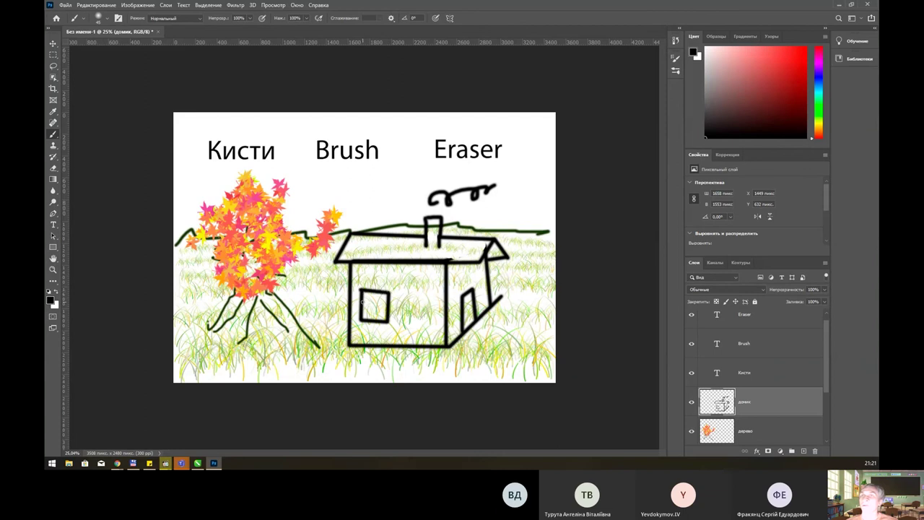
mouse_move(388, 304)
mouse_down()
mouse_move(363, 304)
mouse_move(375, 304)
mouse_up()
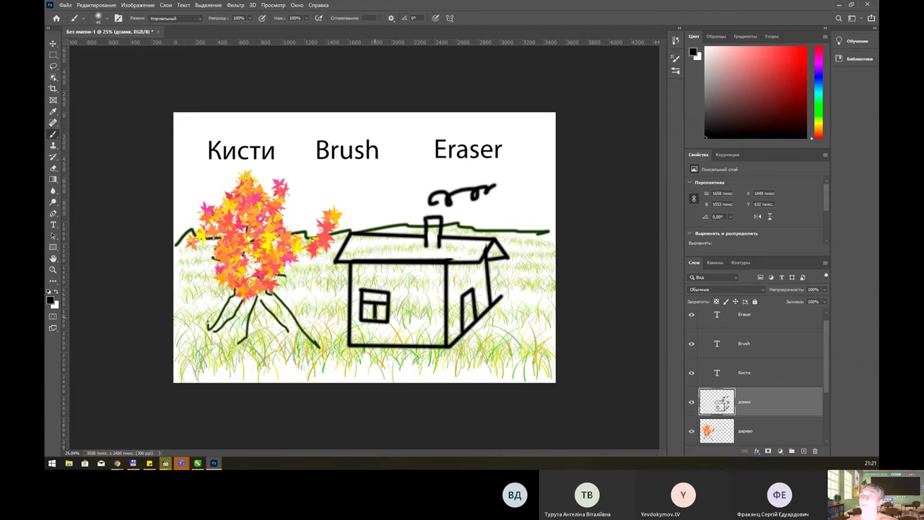
Draw the second square window beside it, divided by a crossbar
shift+click(399, 321)
shift+click(426, 321)
shift+click(426, 291)
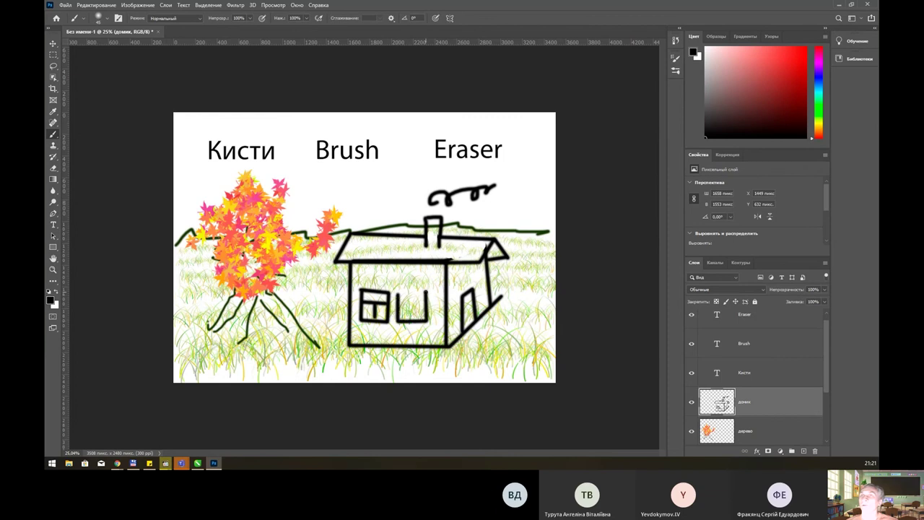
shift+click(399, 292)
mouse_move(425, 303)
mouse_down()
mouse_move(400, 304)
mouse_move(413, 320)
mouse_up()
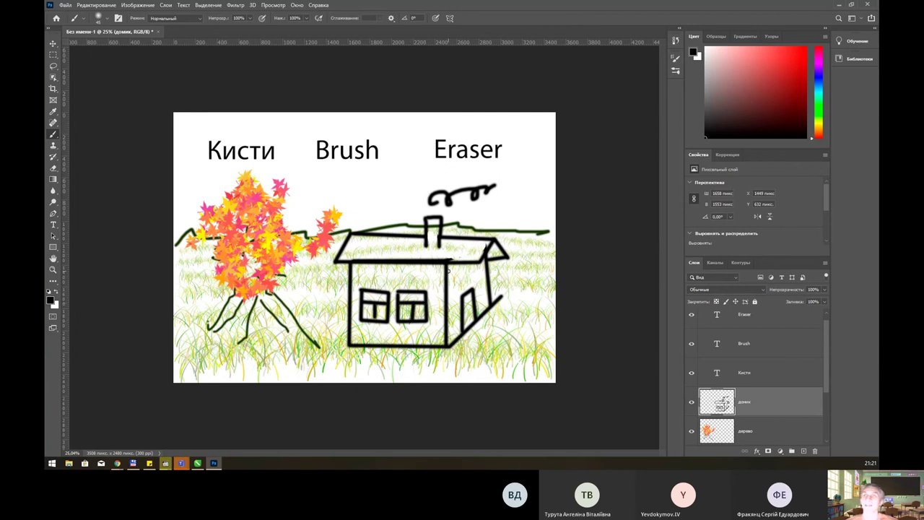
key(e)
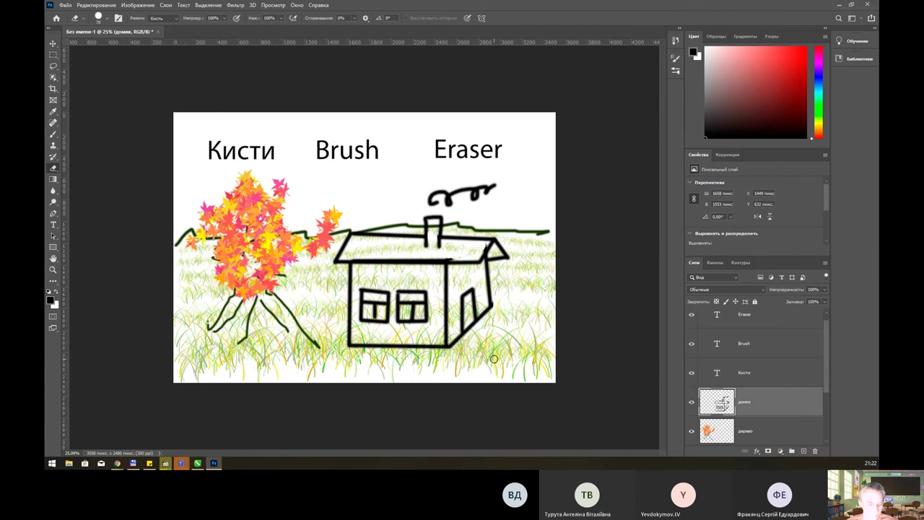
key(b)
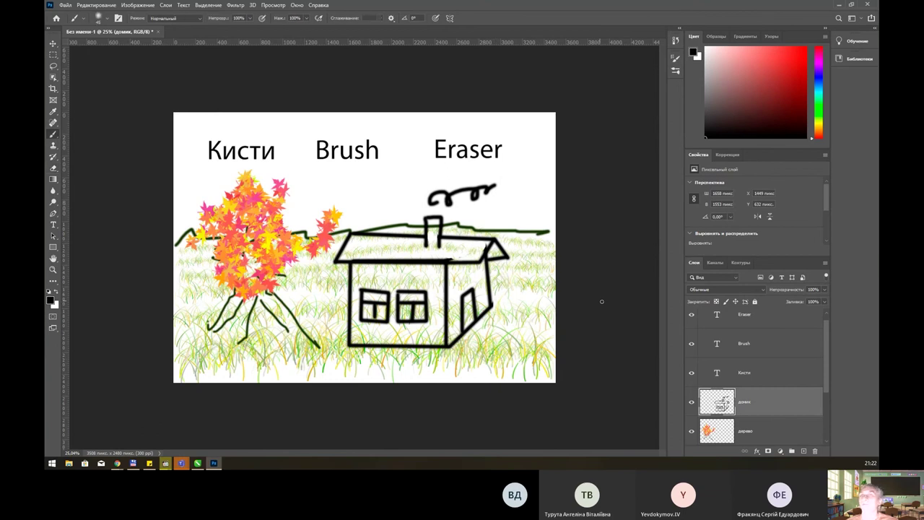
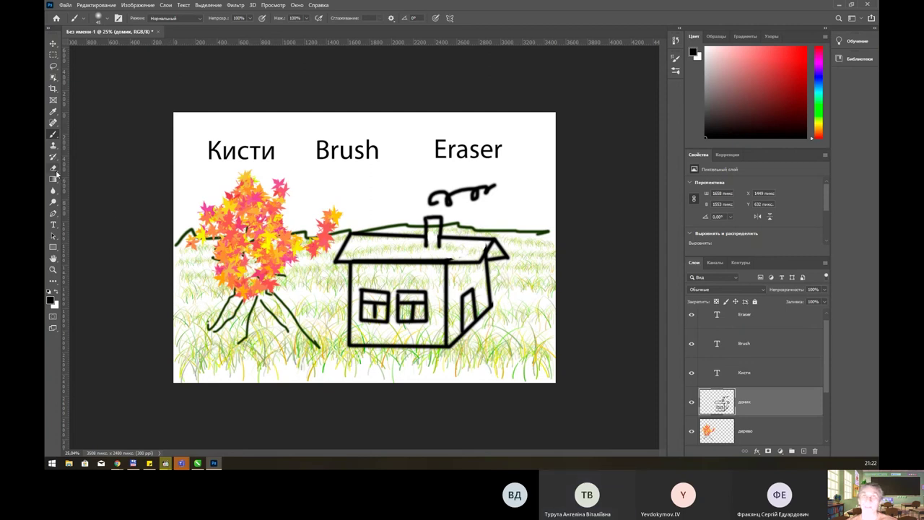
Select the Paint Bucket tool with a bright yellow foreground colour
drag(54, 178, 106, 190)
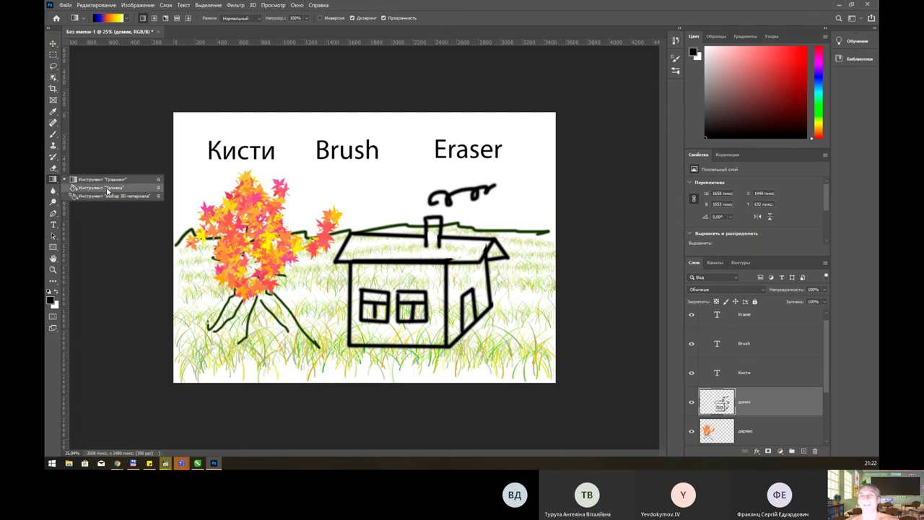
click(107, 190)
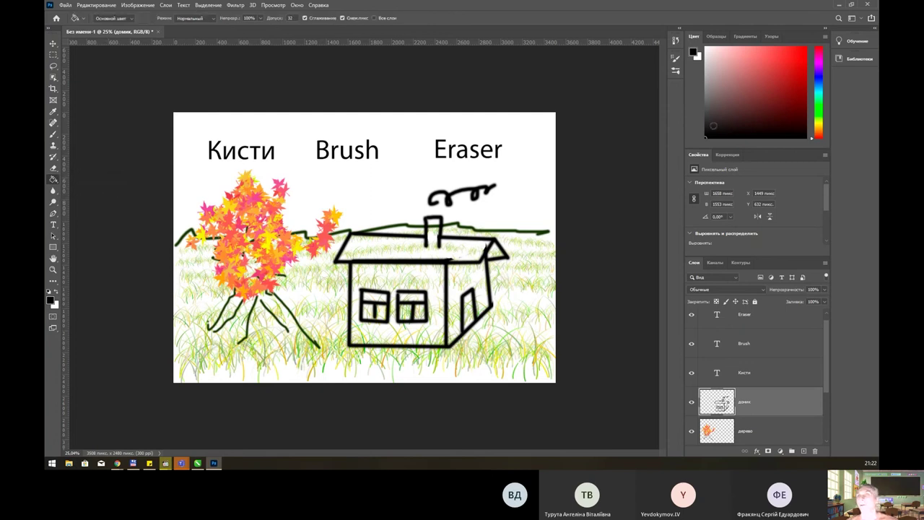
click(819, 122)
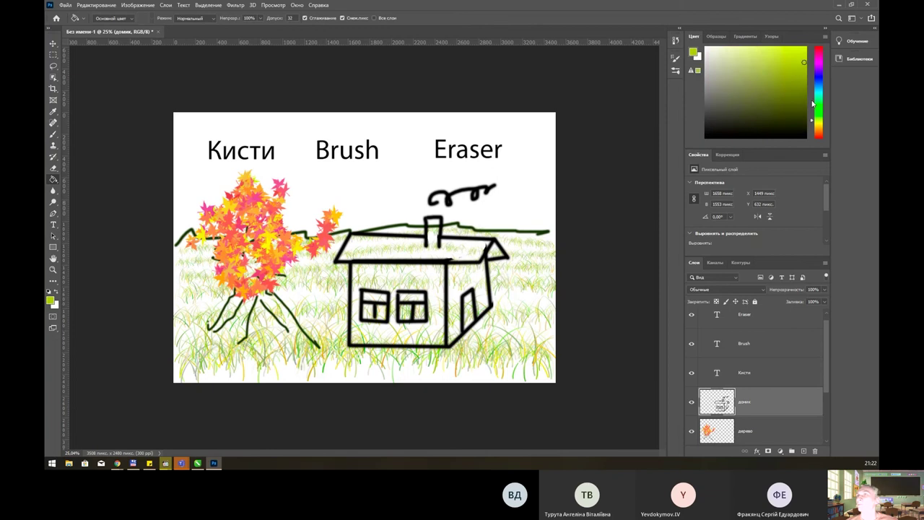
drag(819, 120, 819, 125)
click(791, 55)
Fill the left window panes yellow, undoing two solid fills of the right window
click(379, 301)
click(368, 312)
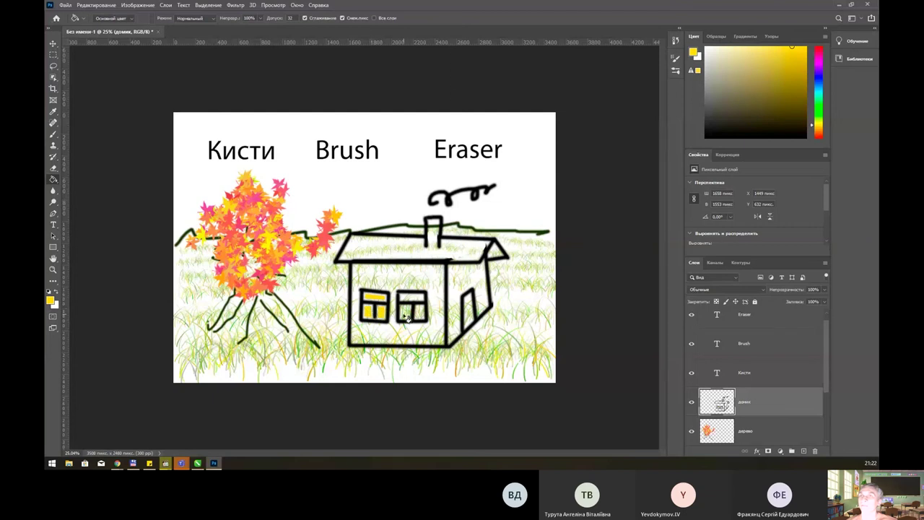
click(419, 302)
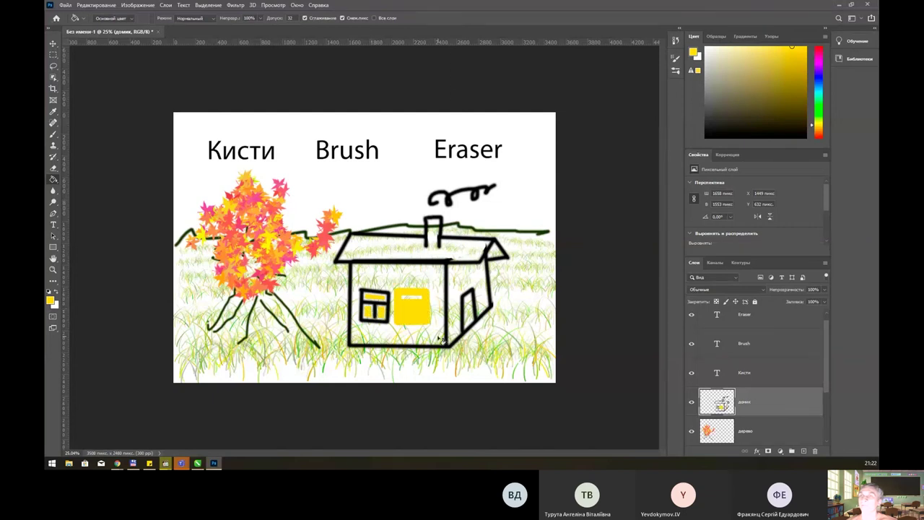
key(ctrl+z)
click(425, 308)
key(ctrl+z)
Fill the right window's top pane yellow, keeping its frame lines visible
scroll(424, 308, up, 5)
click(444, 340)
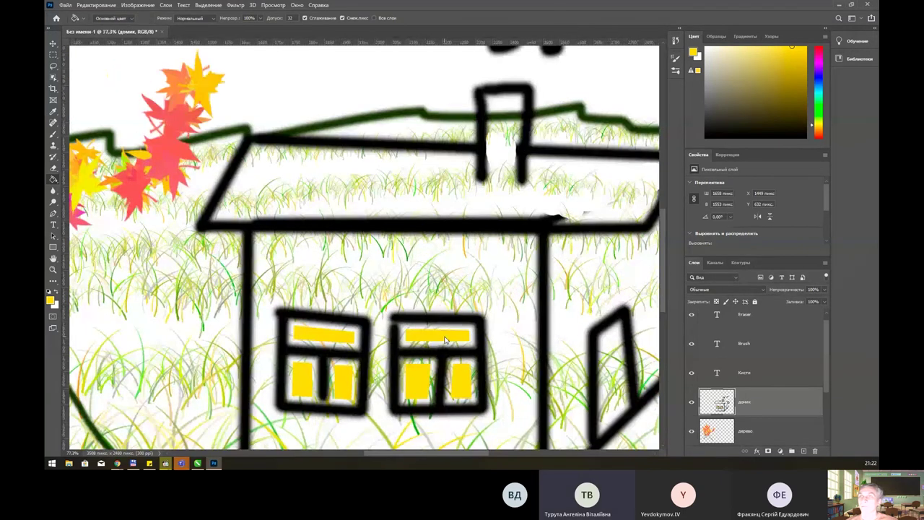
scroll(452, 330, down, 2)
scroll(462, 325, down, 2)
scroll(467, 320, down, 2)
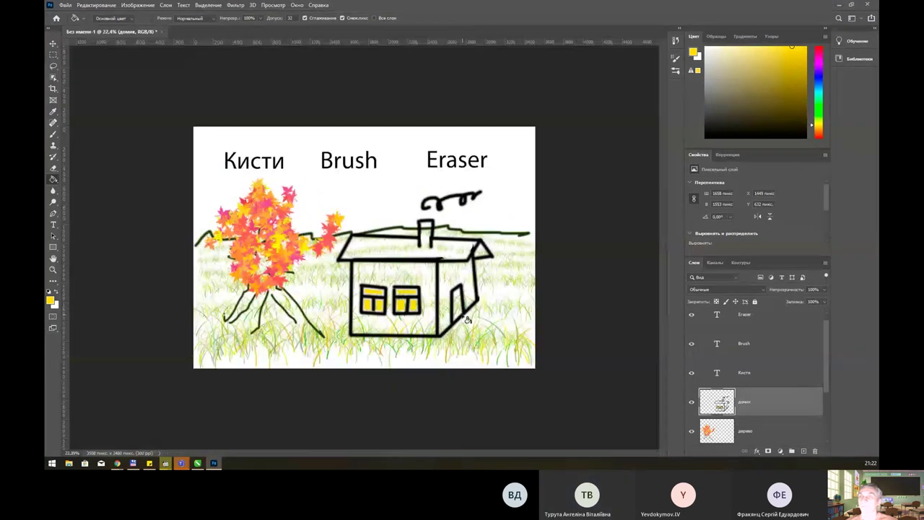
scroll(467, 320, up, 1)
scroll(462, 311, up, 1)
scroll(437, 289, up, 1)
scroll(484, 299, up, 1)
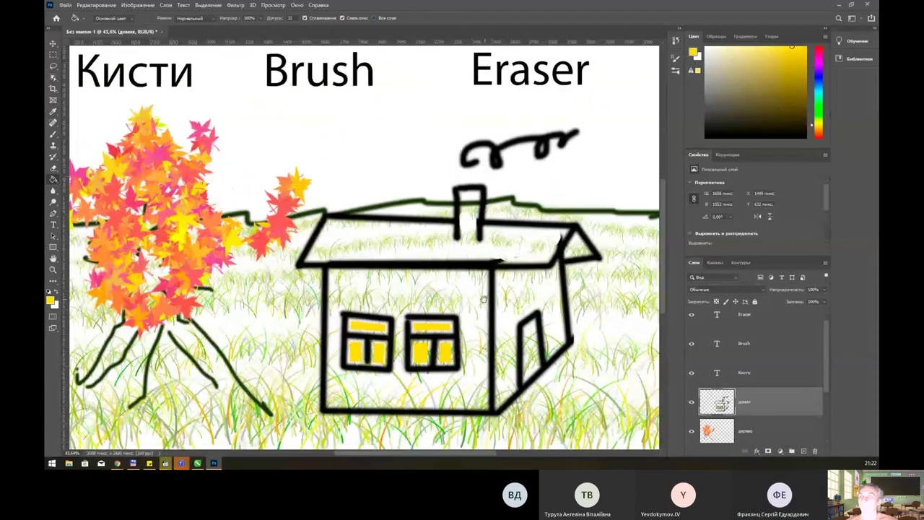
scroll(483, 299, down, 1)
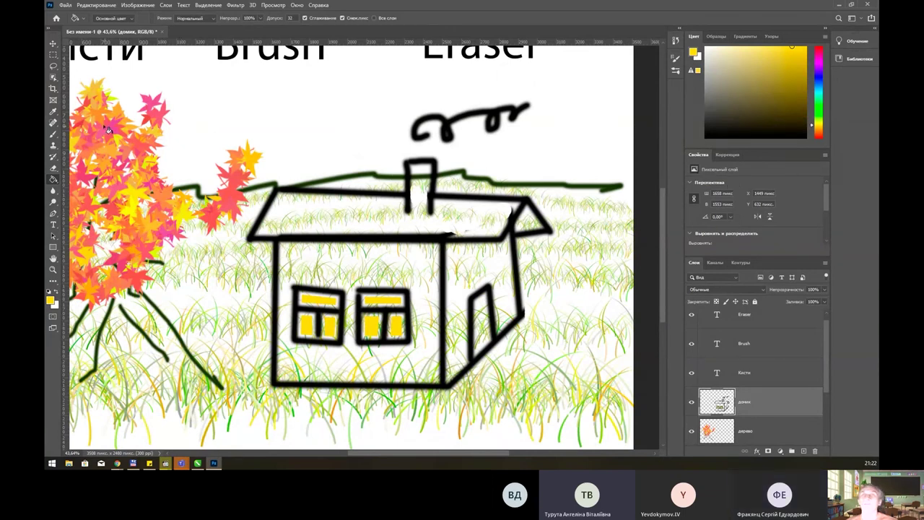
right_click(52, 182)
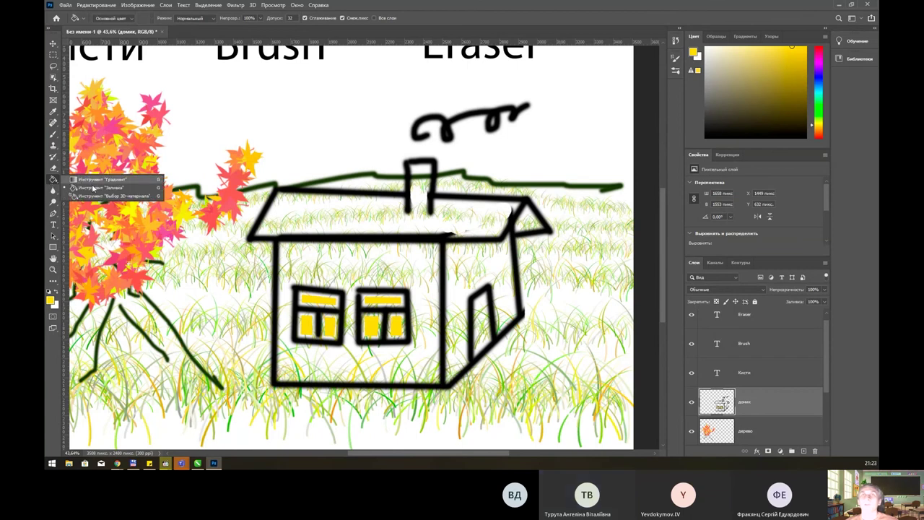
Set the Paint Bucket fill source to Pattern instead of foreground colour
click(92, 187)
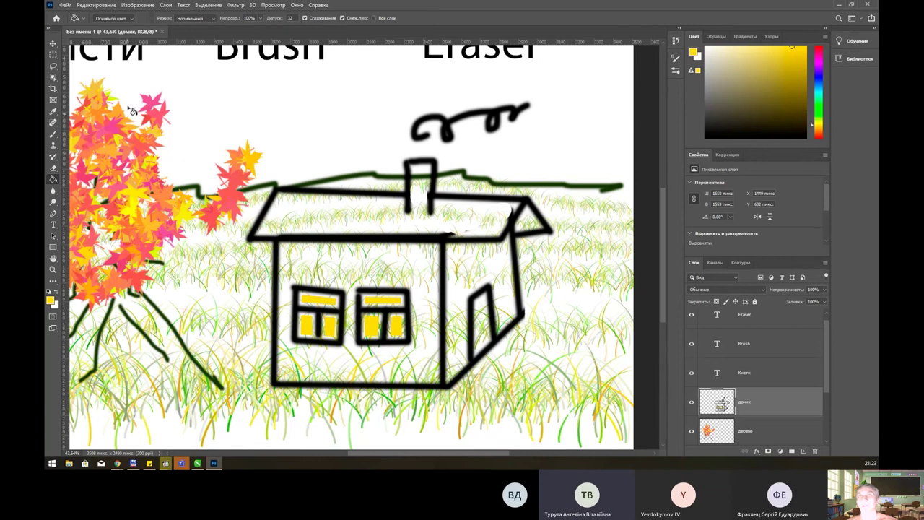
click(130, 19)
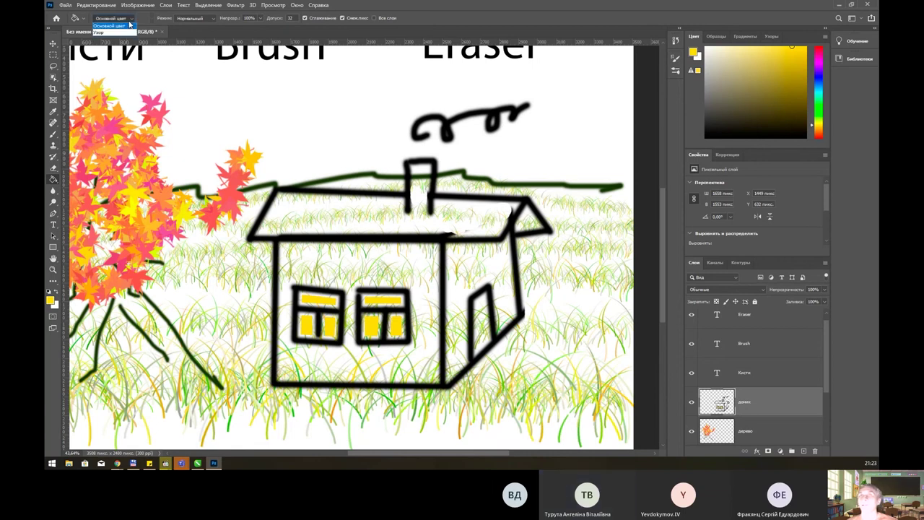
click(106, 32)
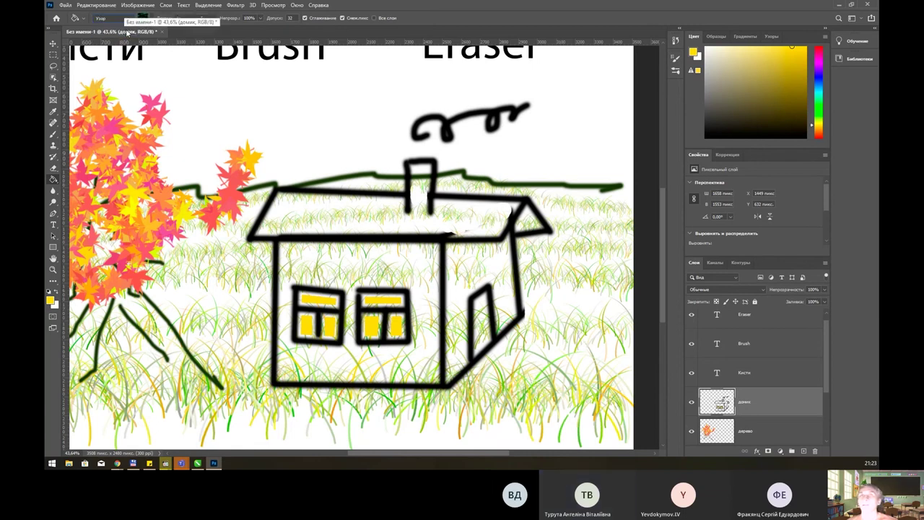
click(129, 18)
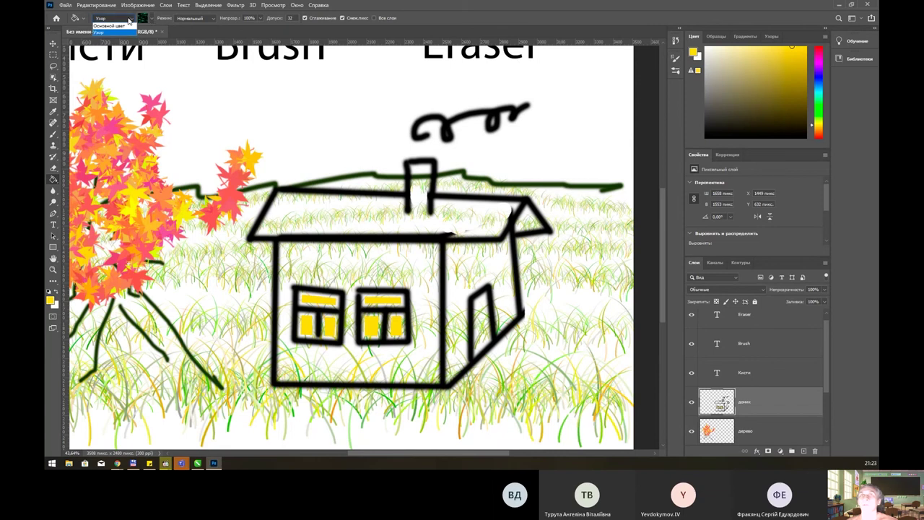
click(122, 33)
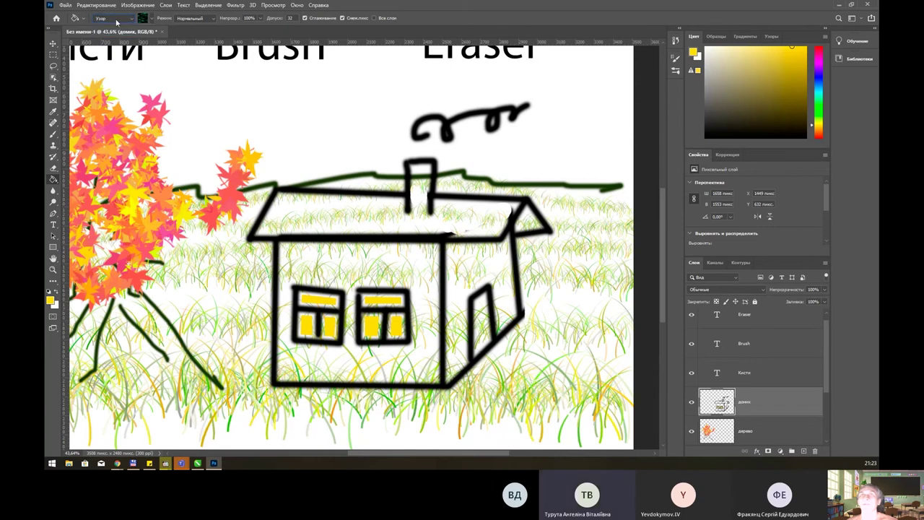
Browse the Деревья, Трава and Вода folders in an enlarged pattern picker
click(153, 20)
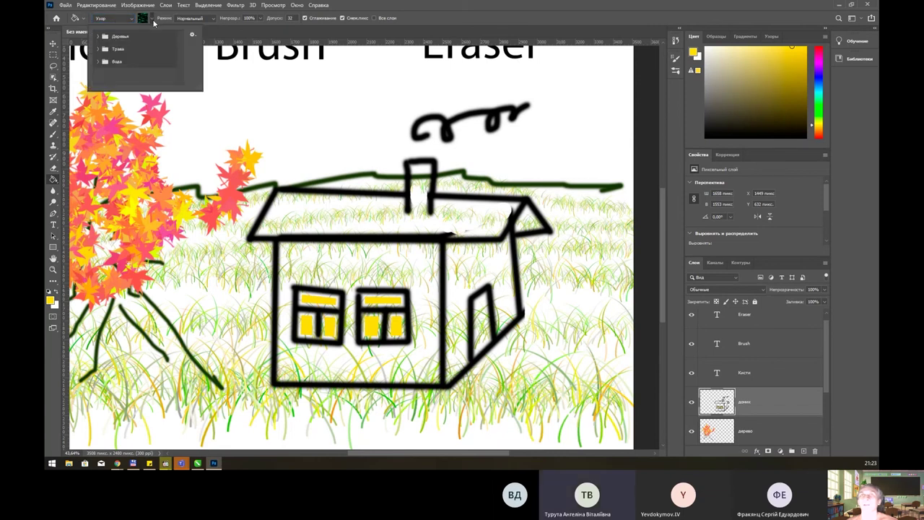
click(98, 35)
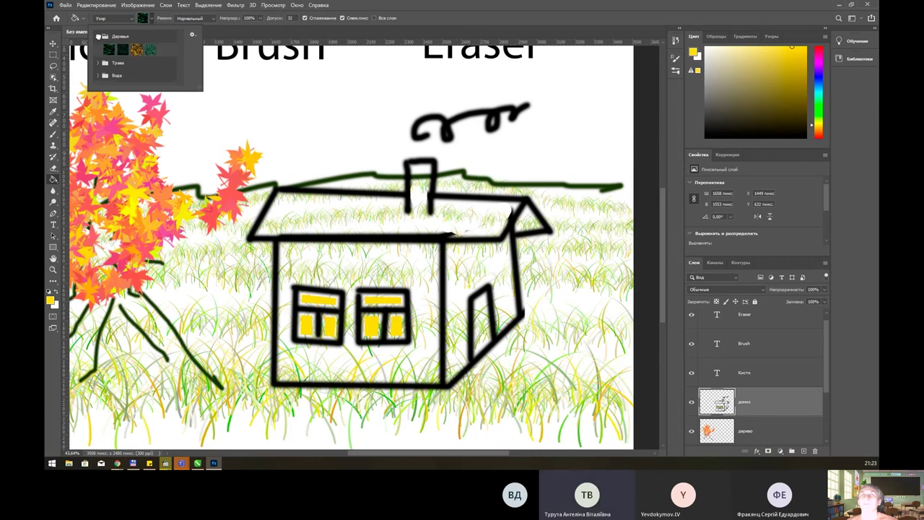
click(102, 63)
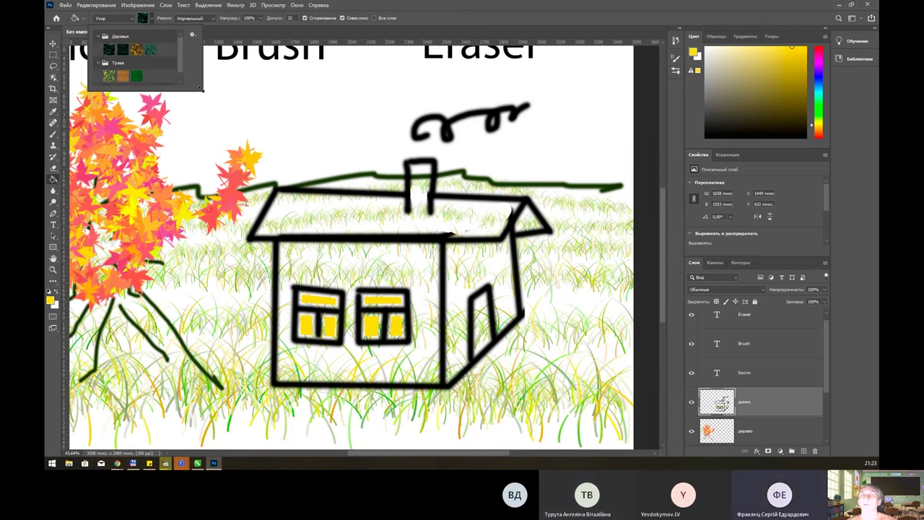
drag(203, 89, 283, 173)
click(98, 89)
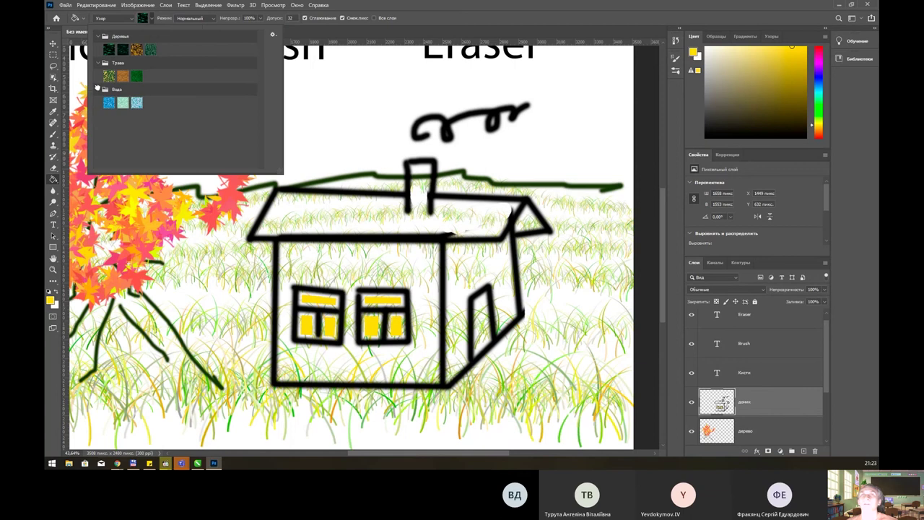
Append the default pattern sets and choose the light-blue Вода water pattern
click(273, 34)
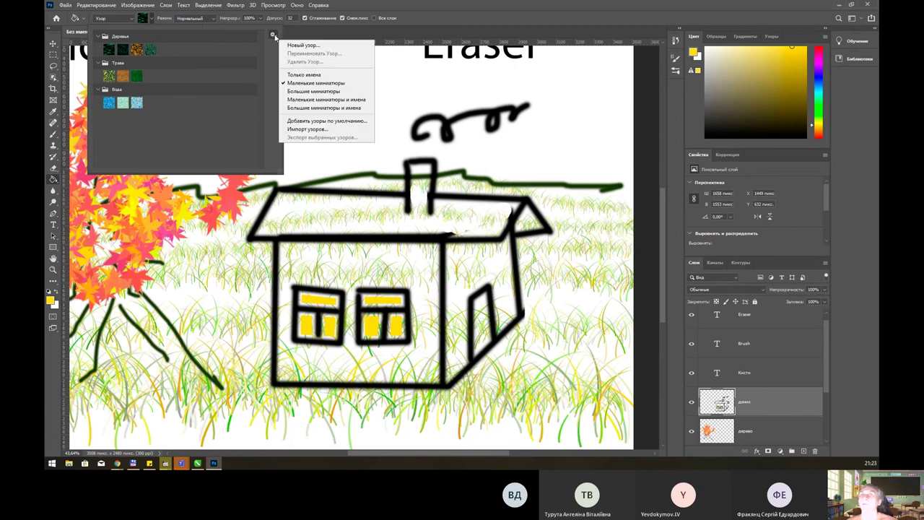
click(332, 121)
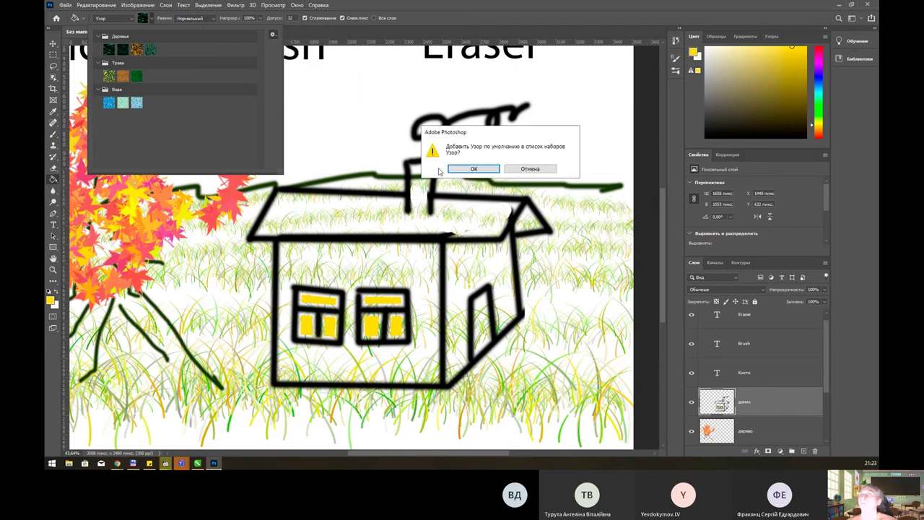
click(469, 169)
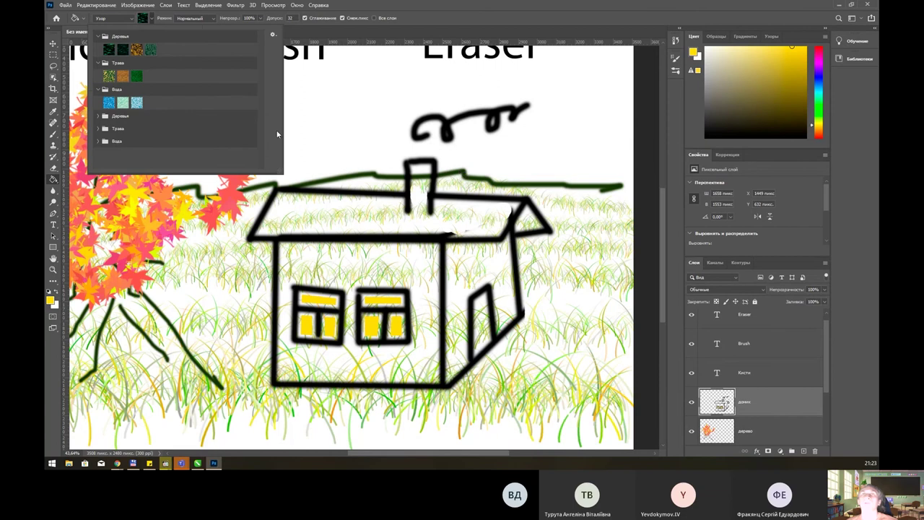
click(99, 141)
click(100, 128)
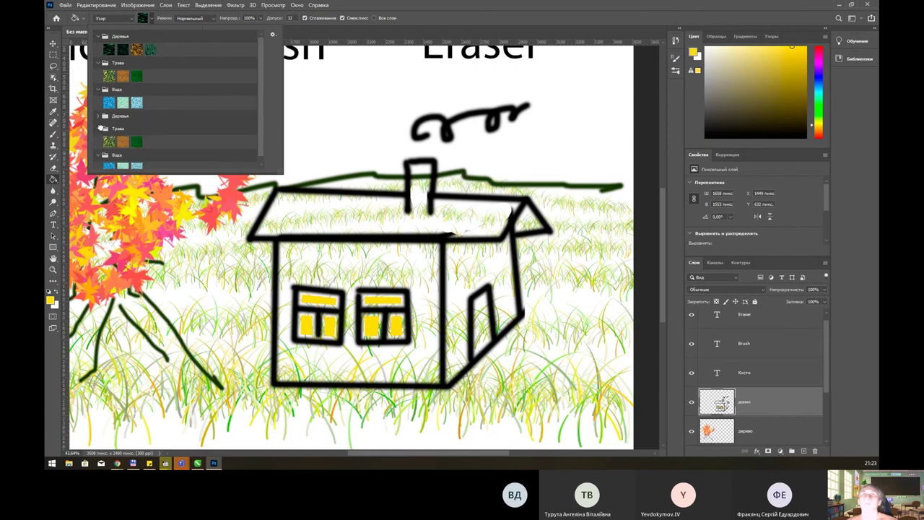
scroll(171, 158, down, 1)
scroll(177, 120, up, 1)
scroll(177, 119, down, 1)
click(123, 161)
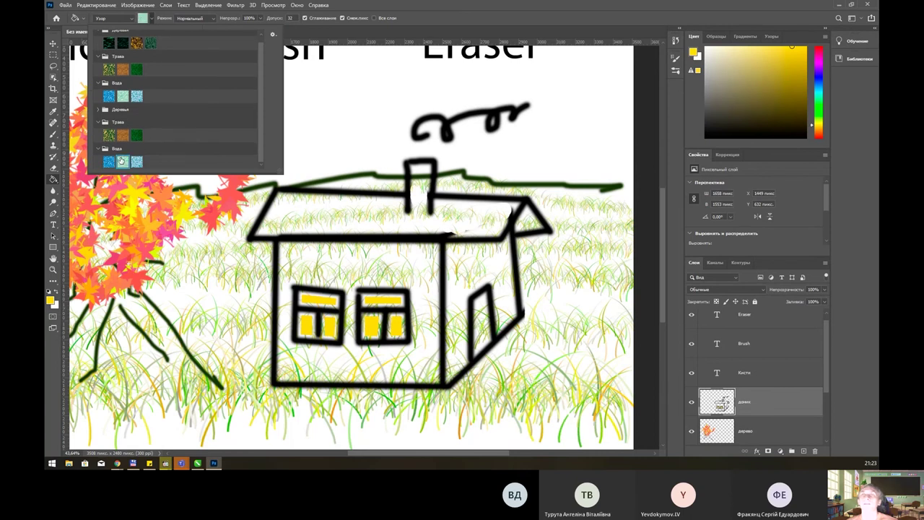
Fill the house's front and right side walls with the water pattern
click(343, 260)
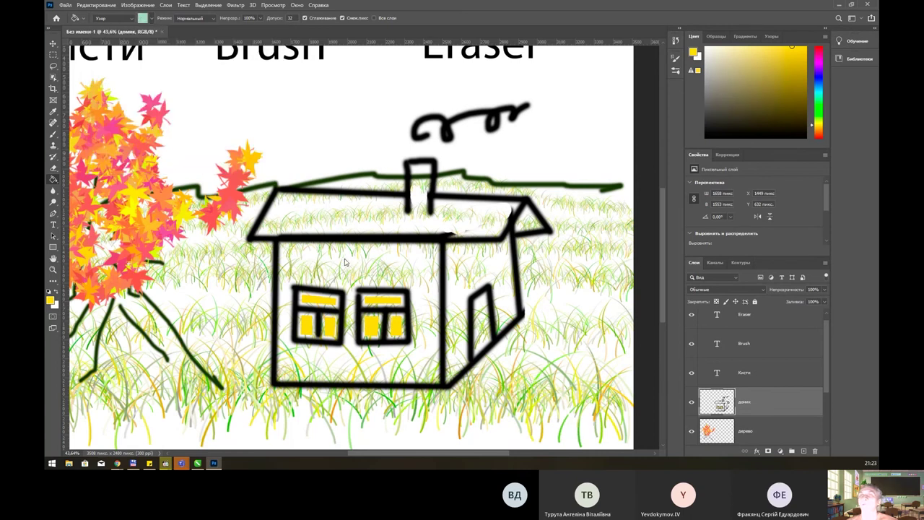
click(345, 258)
click(478, 275)
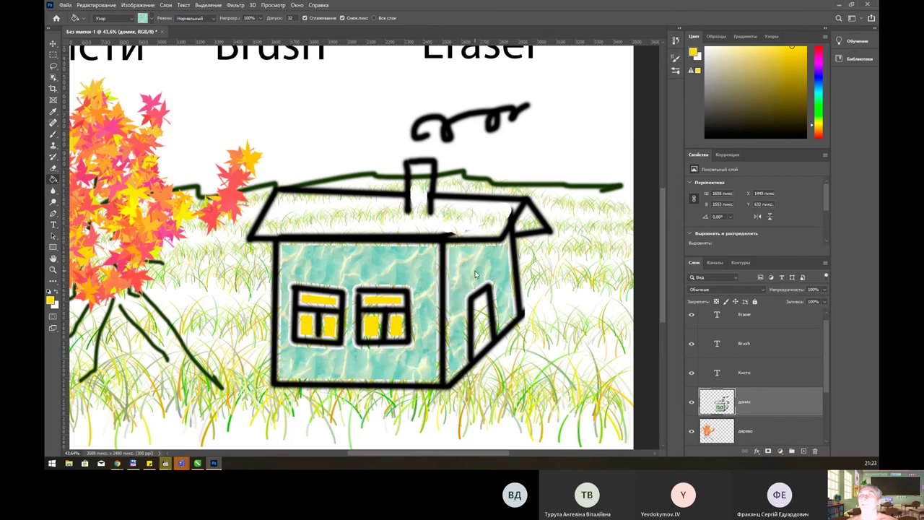
Fill the roof and right gable with the brown grass pattern
click(151, 22)
click(83, 69)
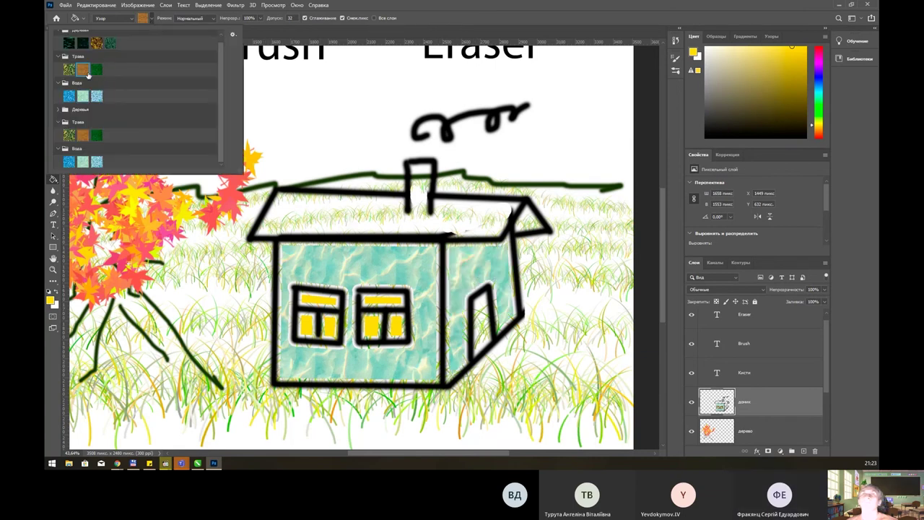
click(330, 211)
click(330, 211)
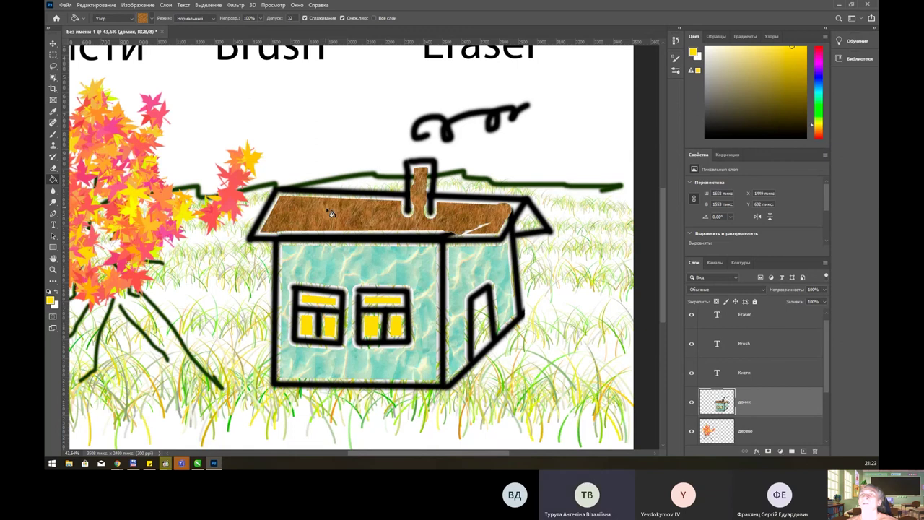
click(532, 224)
Fill the house door with the same brown grass texture
scroll(436, 241, up, 1)
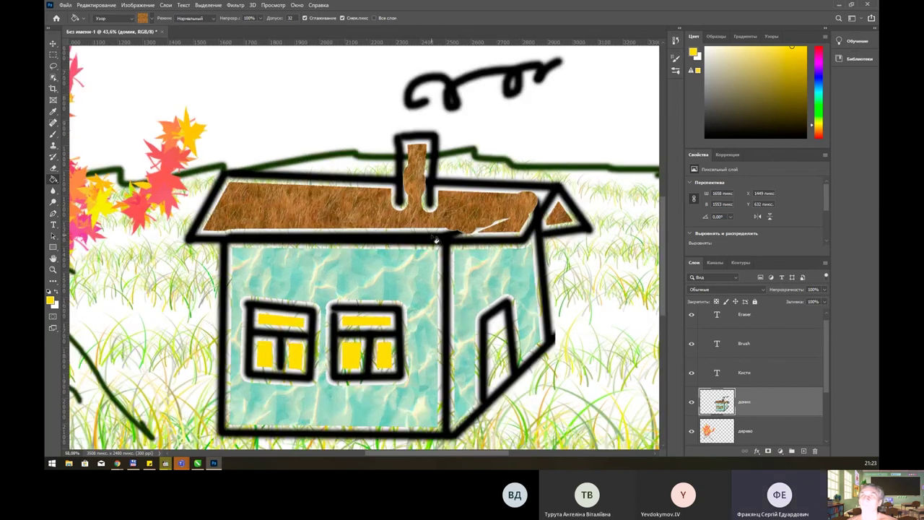
scroll(434, 235, up, 1)
scroll(432, 229, up, 1)
scroll(431, 226, up, 1)
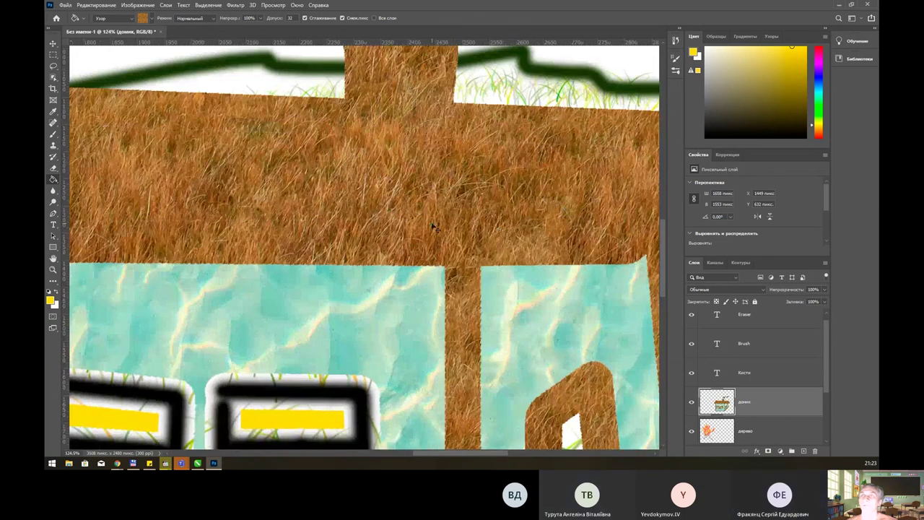
scroll(432, 226, down, 1)
scroll(434, 226, down, 1)
scroll(435, 228, down, 1)
scroll(436, 228, down, 2)
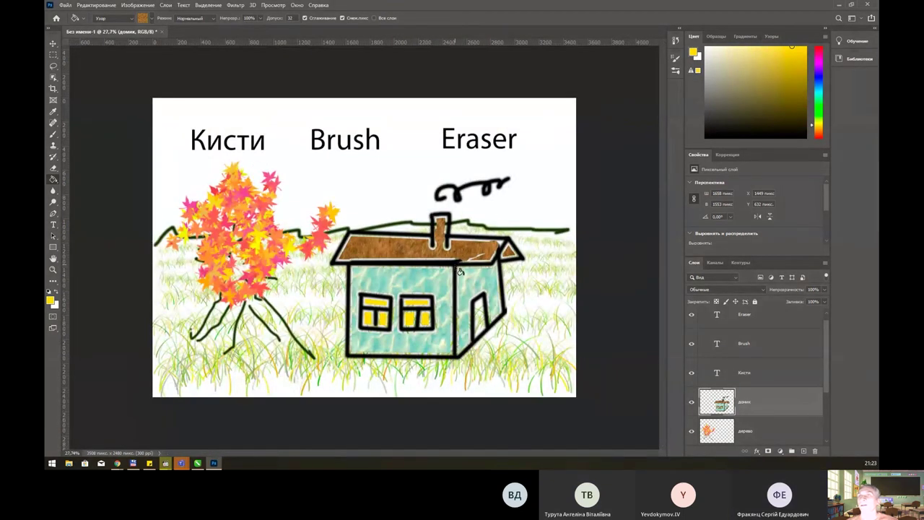
click(482, 318)
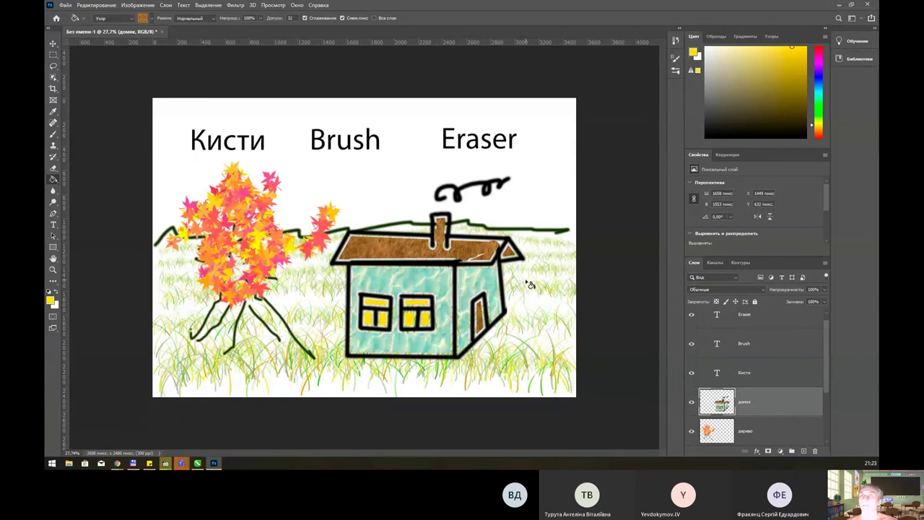
scroll(531, 283, down, 1)
scroll(507, 244, down, 1)
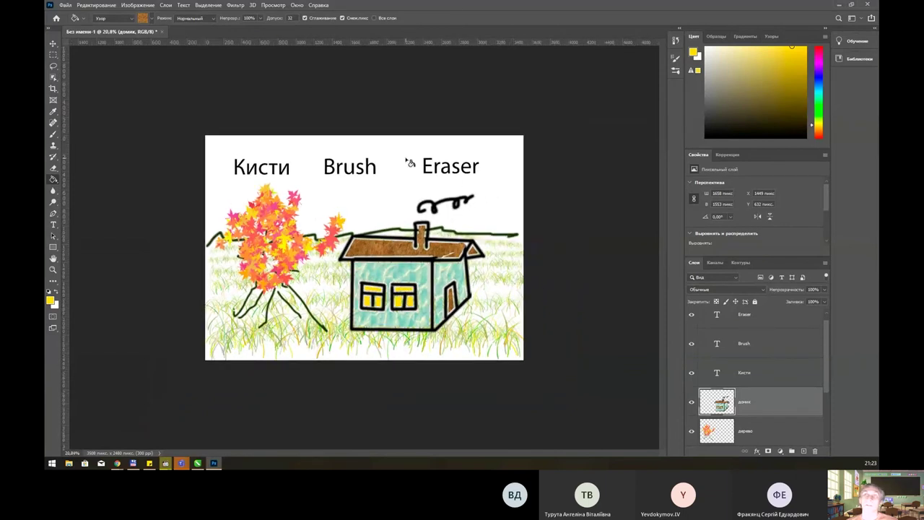
scroll(411, 148, up, 1)
Add a new layer above домик and name it 'солнце'
click(804, 452)
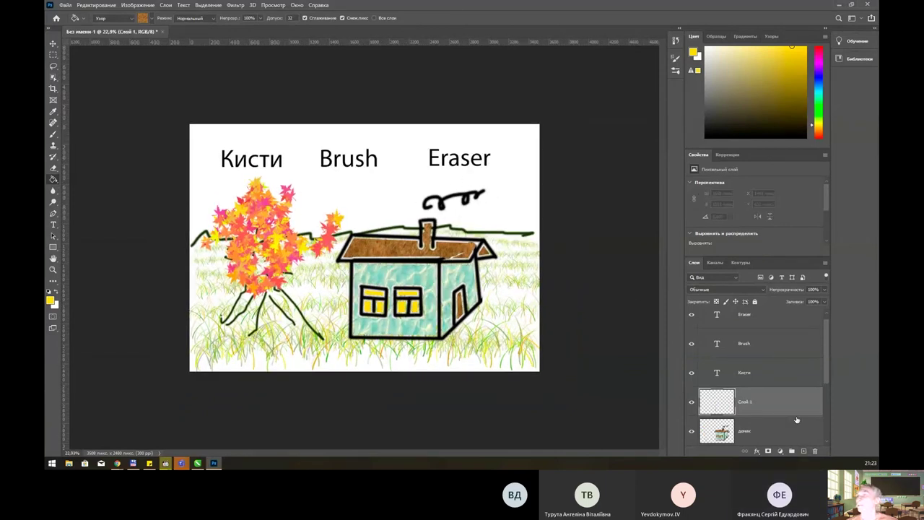
double_click(745, 402)
text(солн)
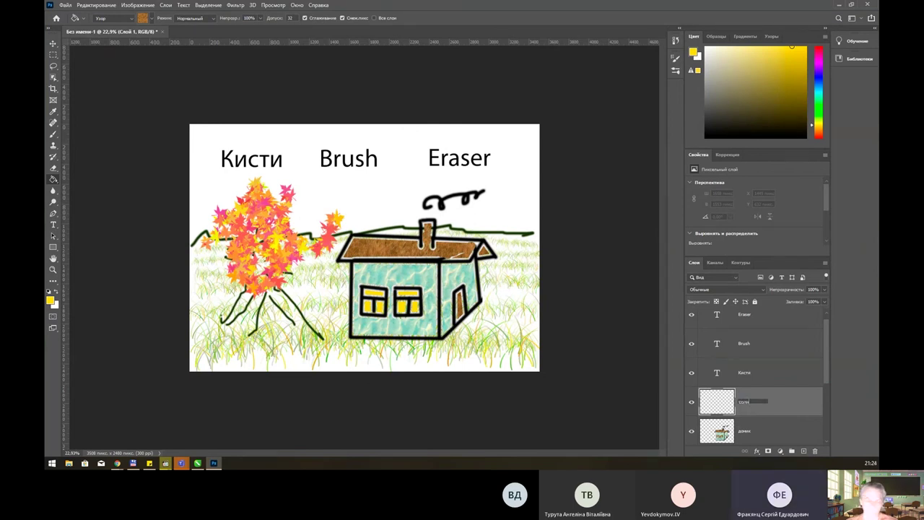
text(це)
key(Return)
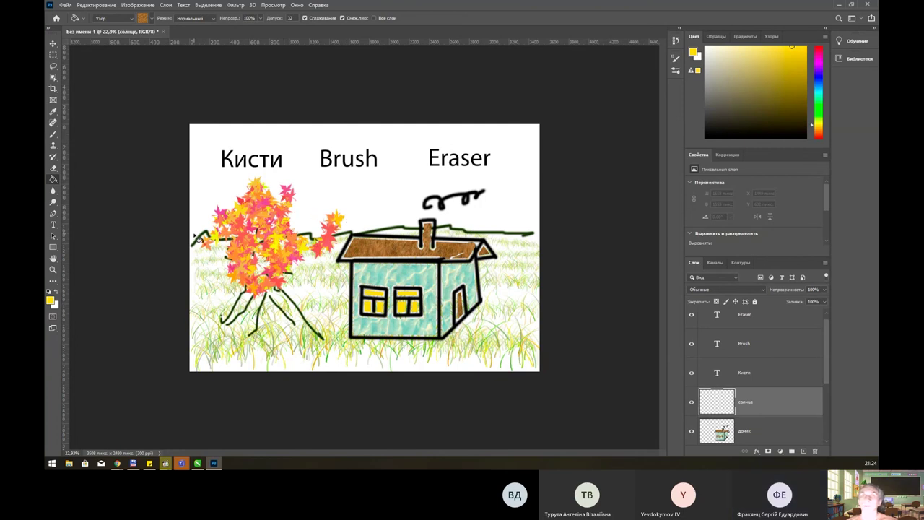
Paint a soft yellow sun between Brush and Eraser with an enlarged soft round brush
key(b)
right_click(379, 170)
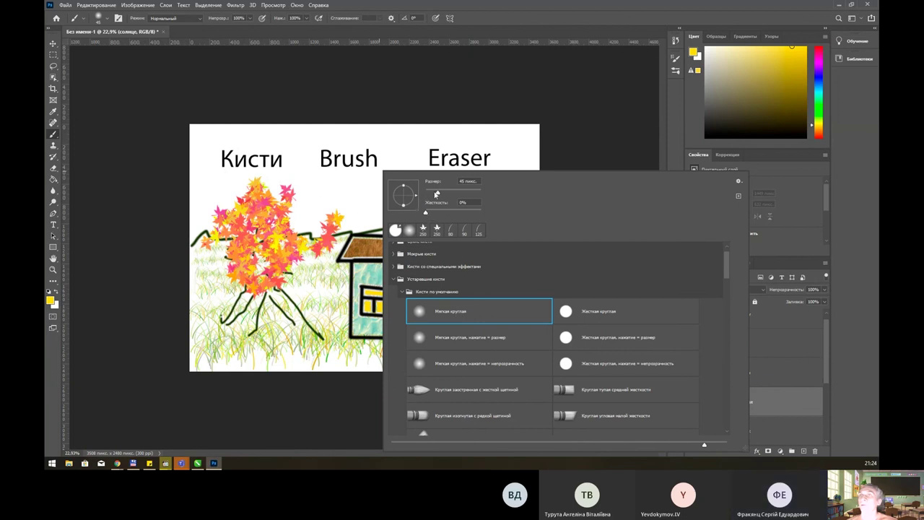
drag(435, 191, 472, 193)
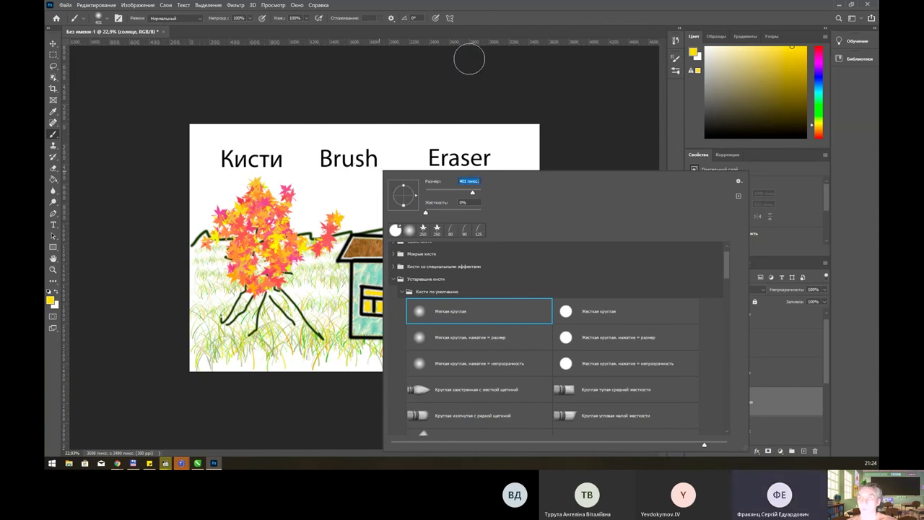
key(Return)
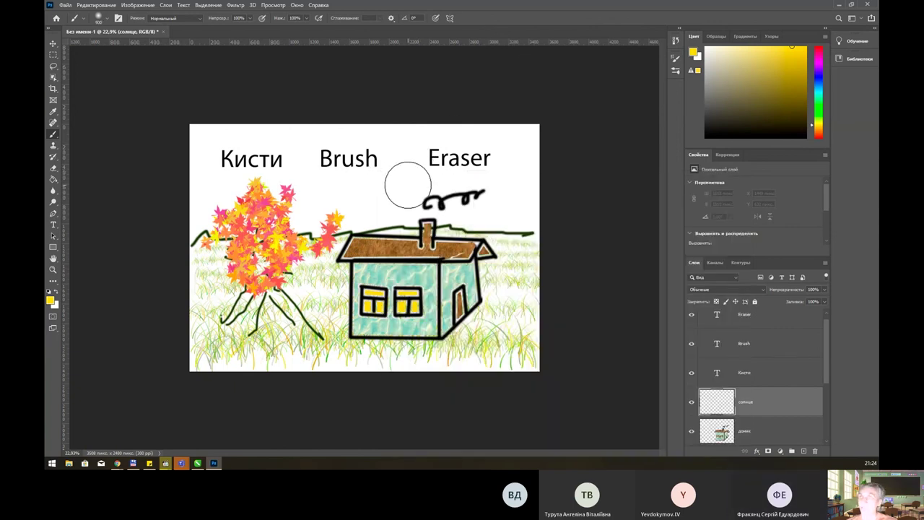
key(bracketleft)
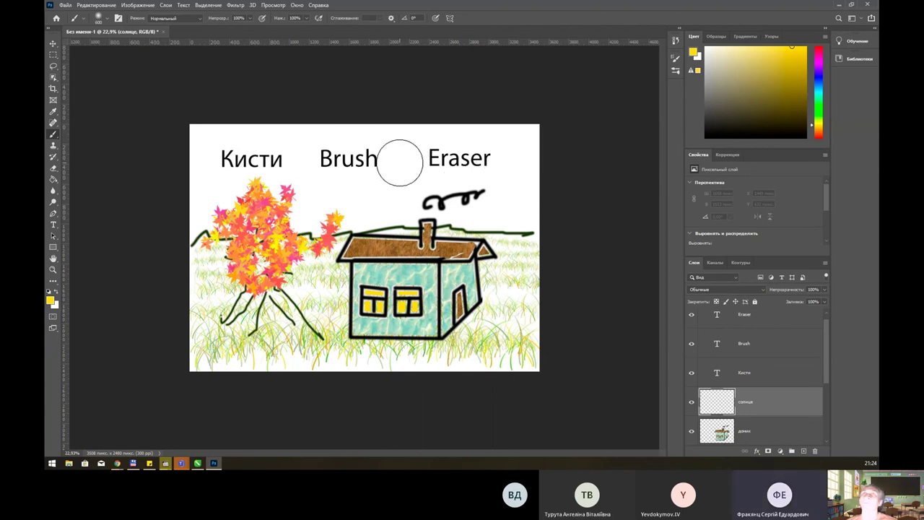
click(401, 163)
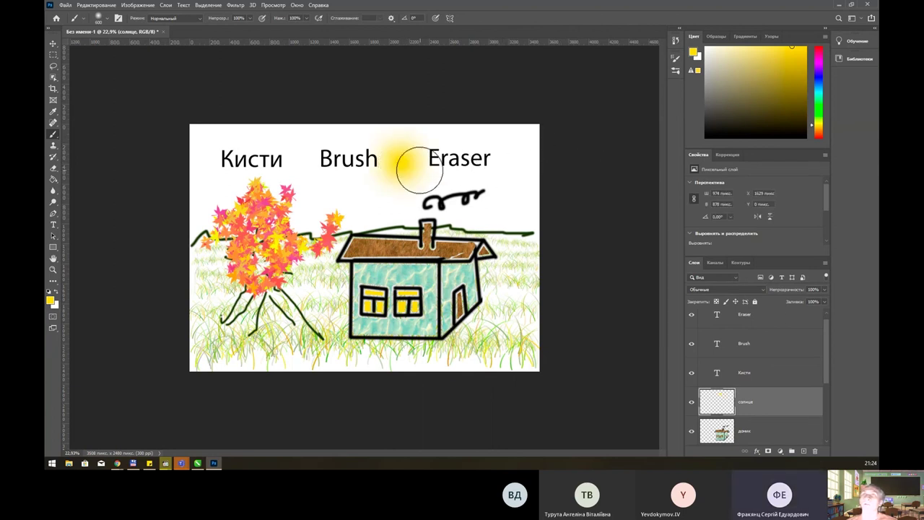
click(401, 161)
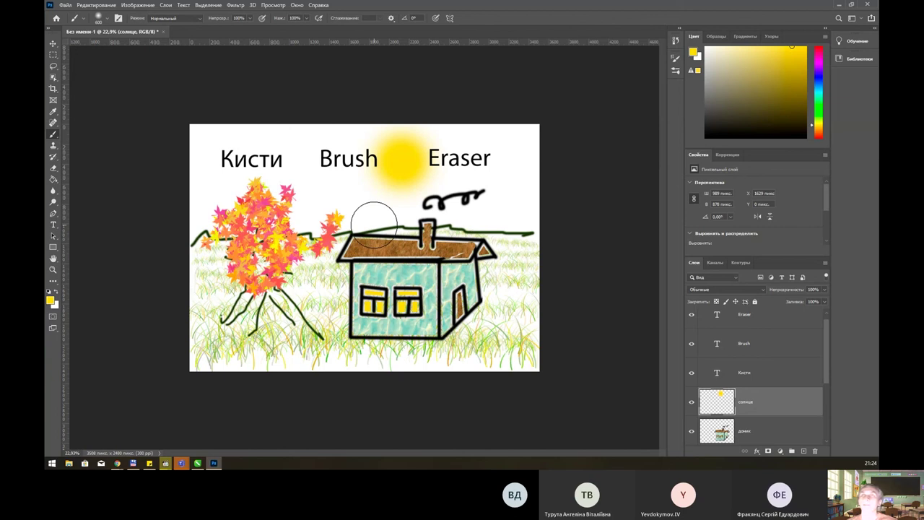
click(804, 450)
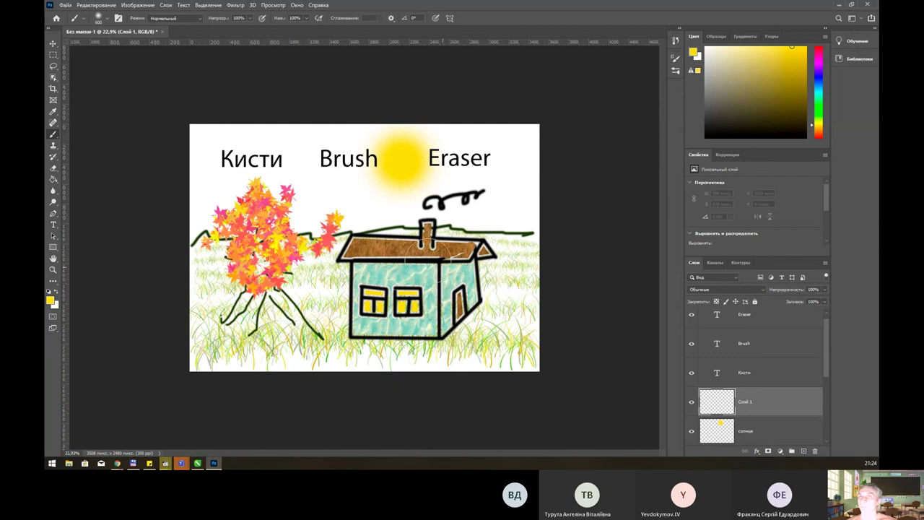
Outline the first wedge-shaped ray from the sun with the Polygonal Lasso
click(52, 66)
click(92, 79)
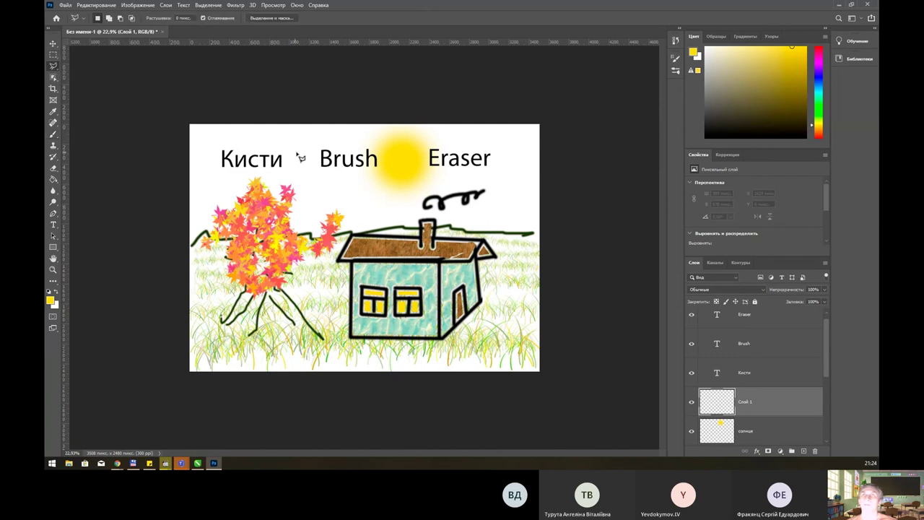
click(375, 148)
click(164, 96)
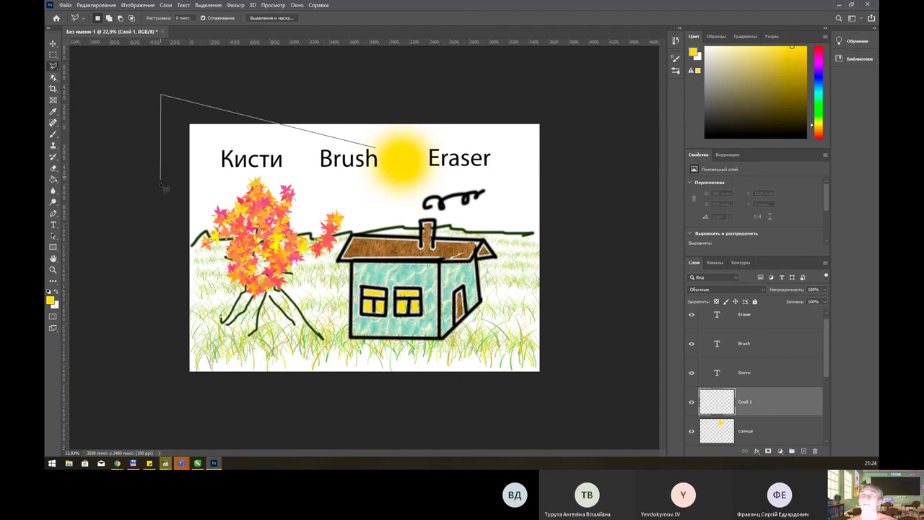
click(165, 182)
click(383, 159)
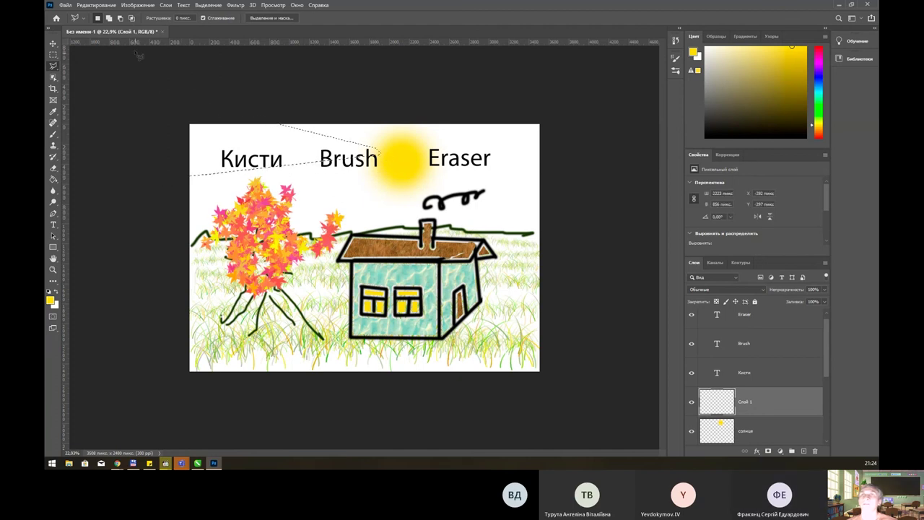
Outline more ray wedges fanning from the sun toward the left, bottom and right
click(374, 176)
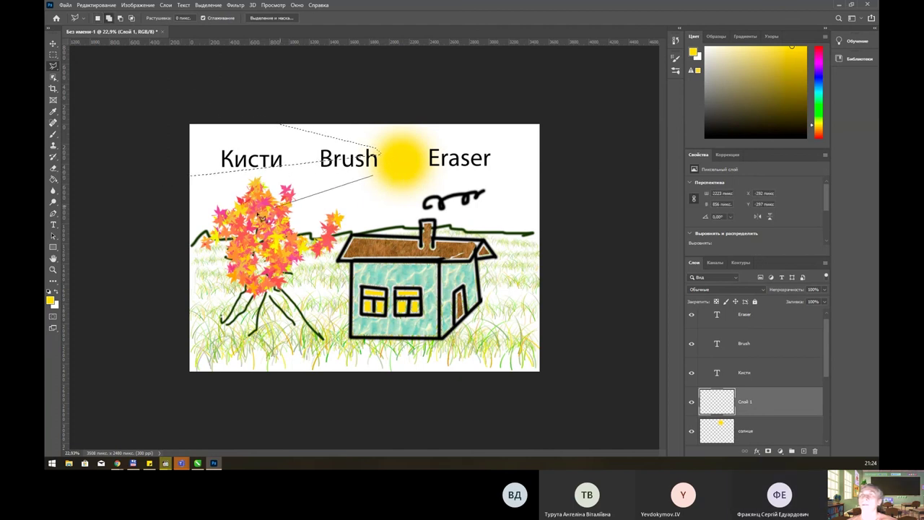
click(126, 232)
click(166, 325)
double_click(399, 183)
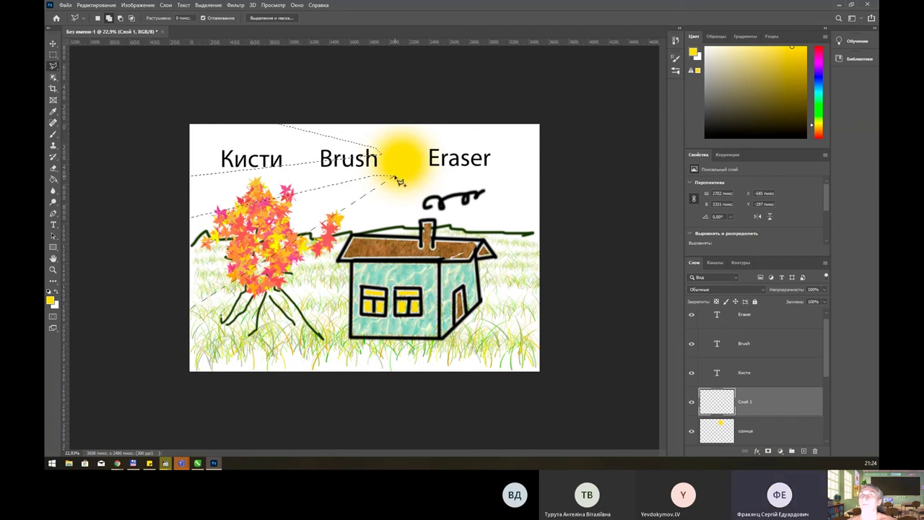
click(404, 180)
click(218, 395)
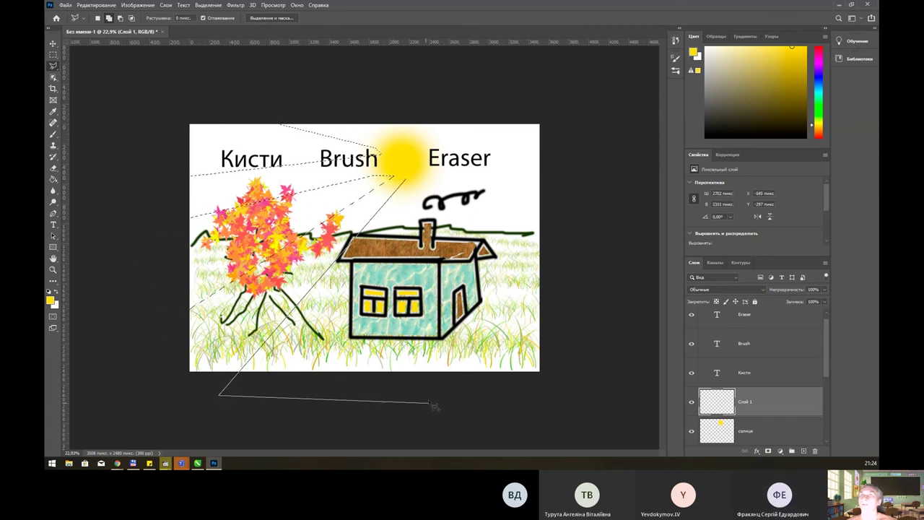
click(428, 403)
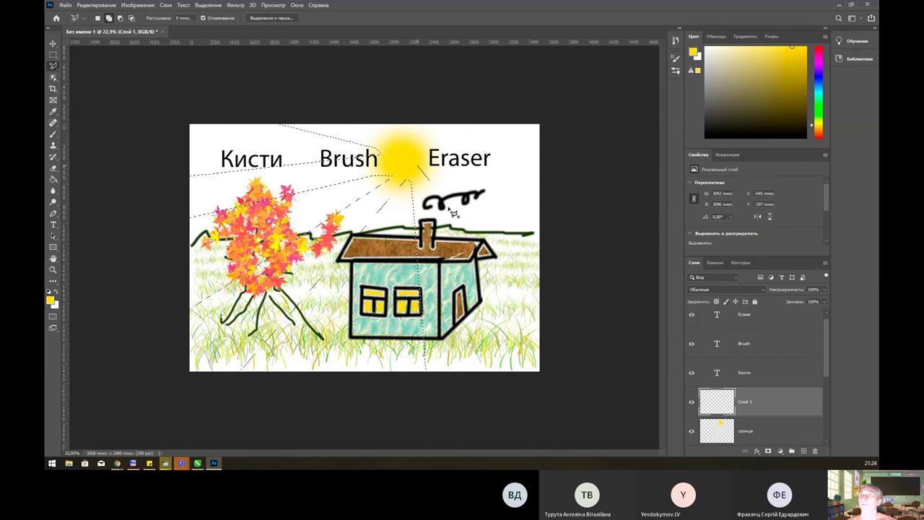
click(598, 312)
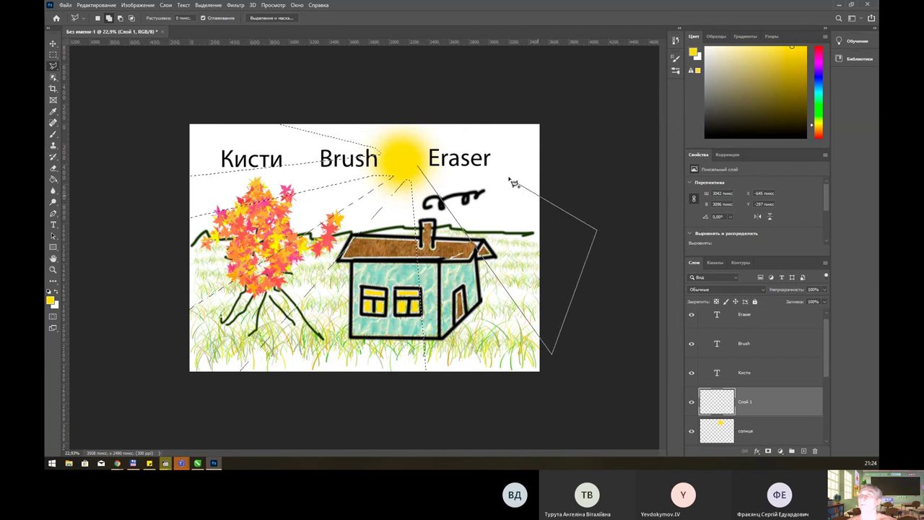
click(416, 164)
click(417, 164)
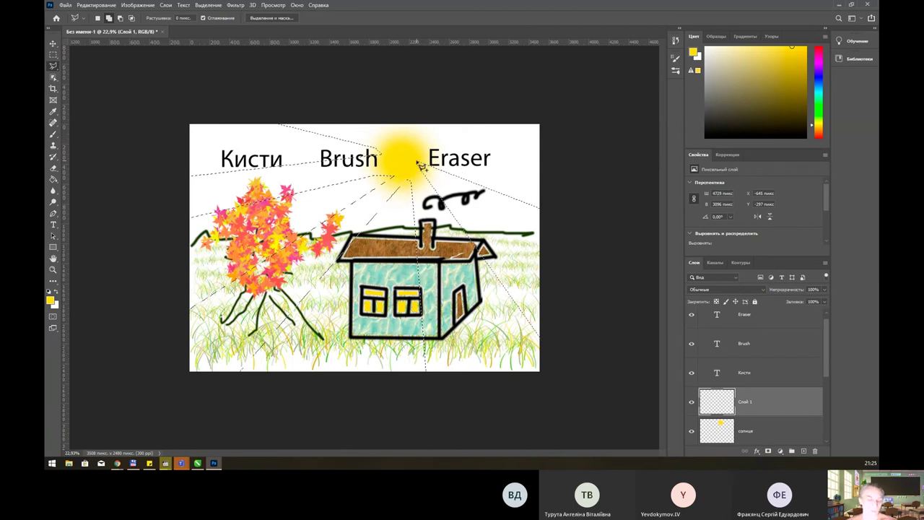
Fill the ray selection with the yellow foreground colour via Alt+Backspace
key(i)
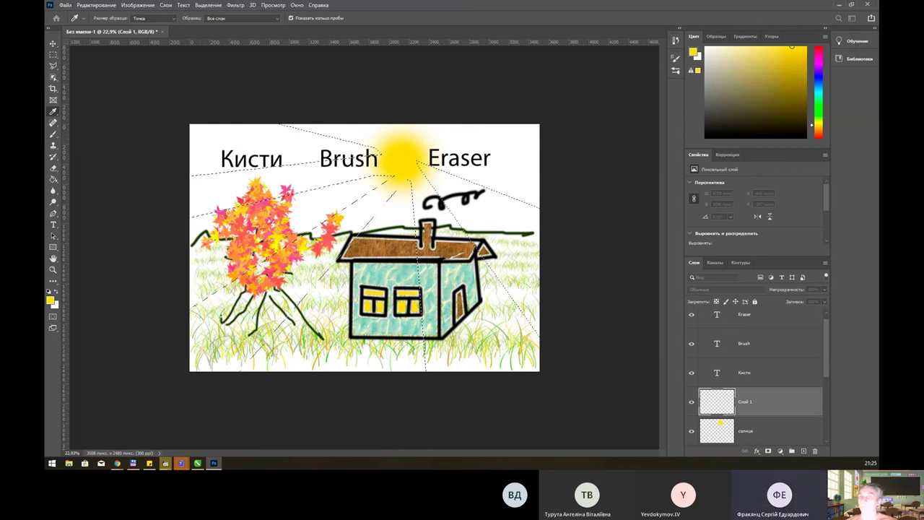
key(l)
key(alt+BackSpace)
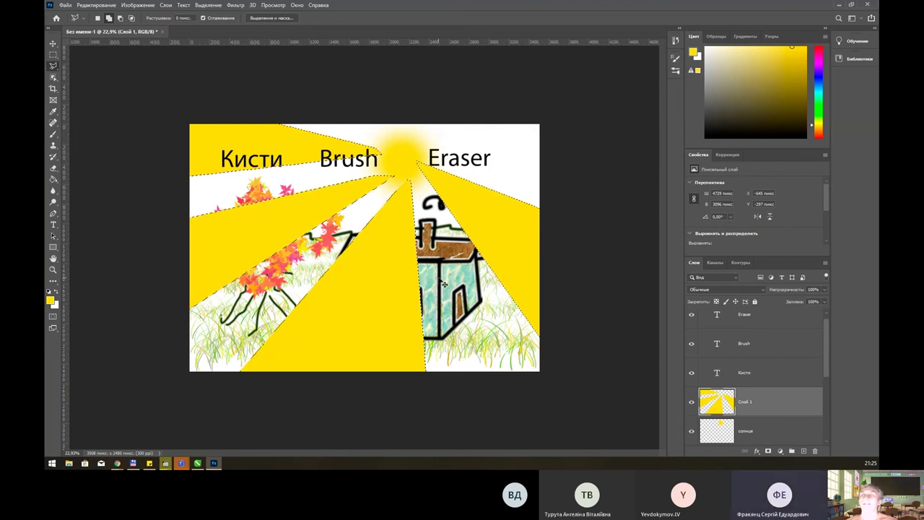
Deselect the rays and lower Слой 1's opacity to 15%
key(ctrl+d)
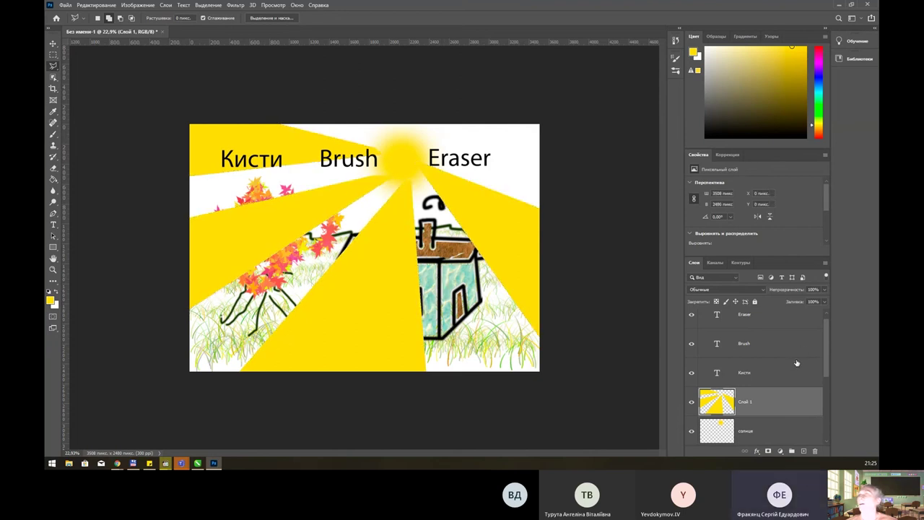
click(823, 289)
drag(811, 300, 790, 302)
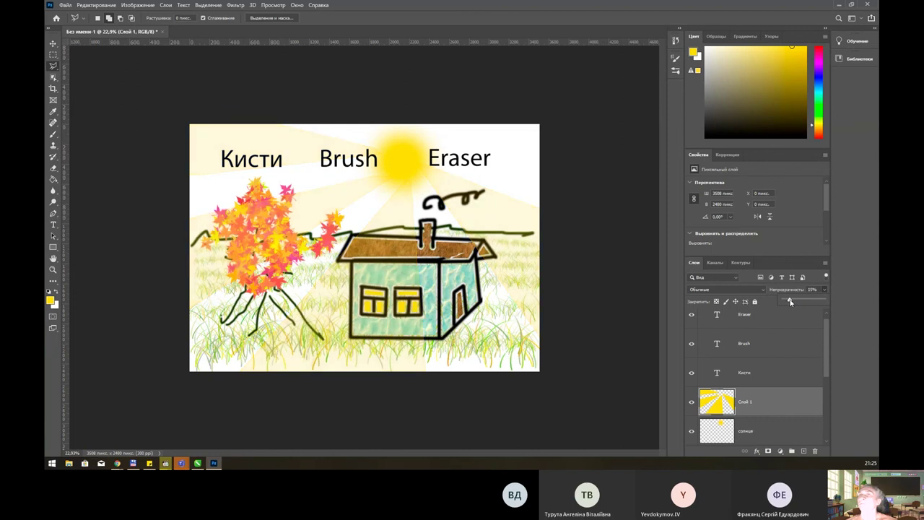
click(594, 196)
scroll(543, 207, up, 2)
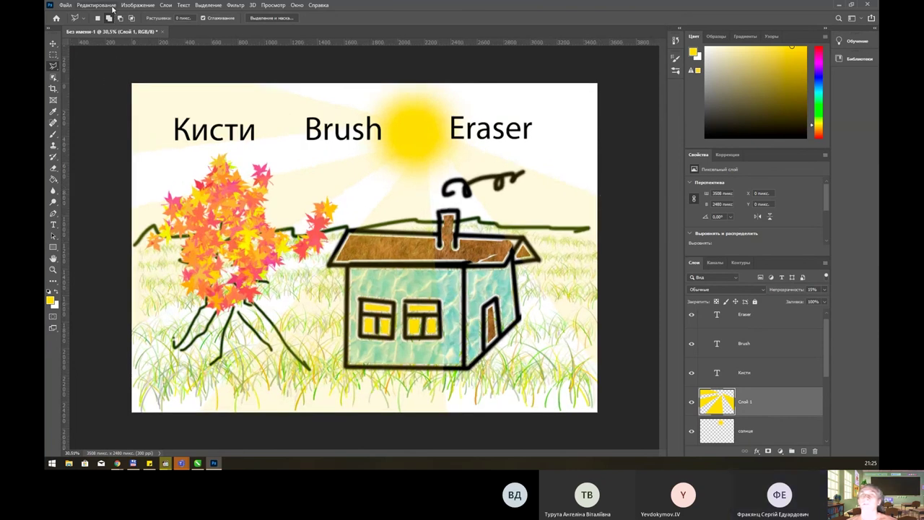
click(96, 5)
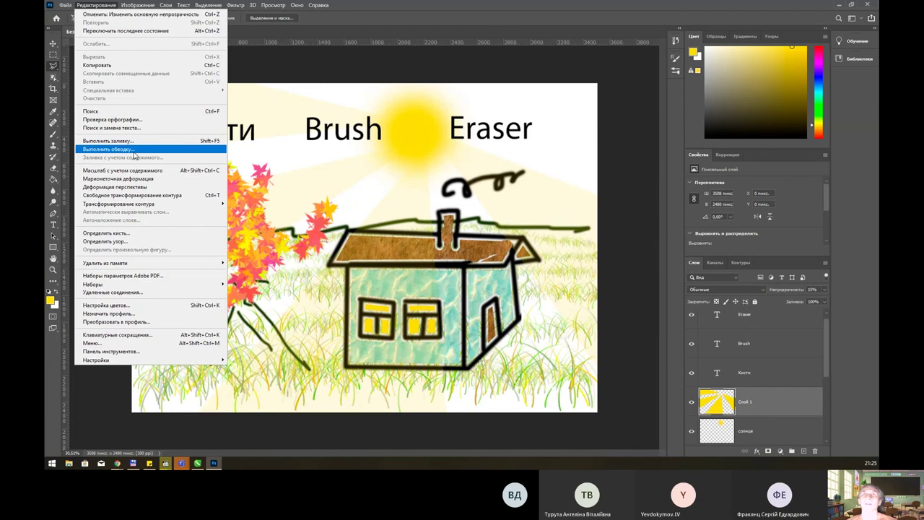
key(Escape)
key(i)
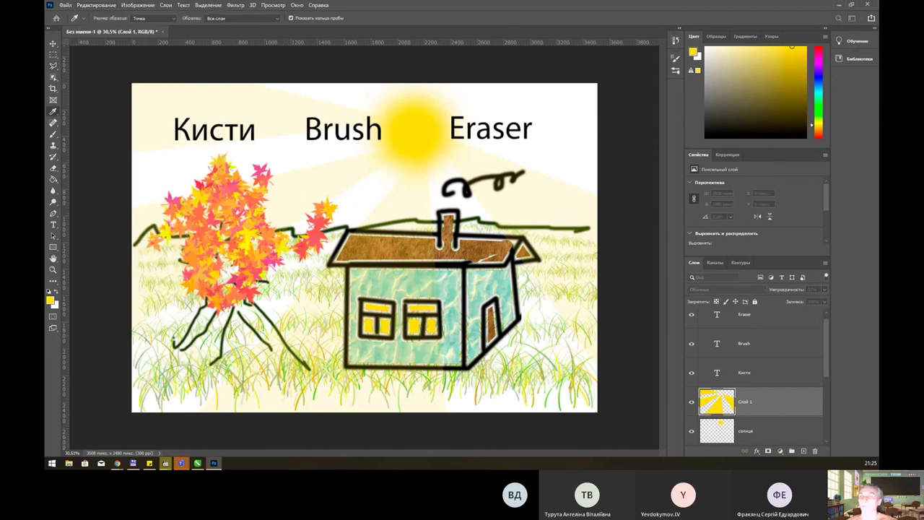
key(shift+F5)
mouse_move(357, 312)
mouse_down()
mouse_move(377, 141)
mouse_move(469, 101)
mouse_move(484, 81)
mouse_move(447, 99)
mouse_up()
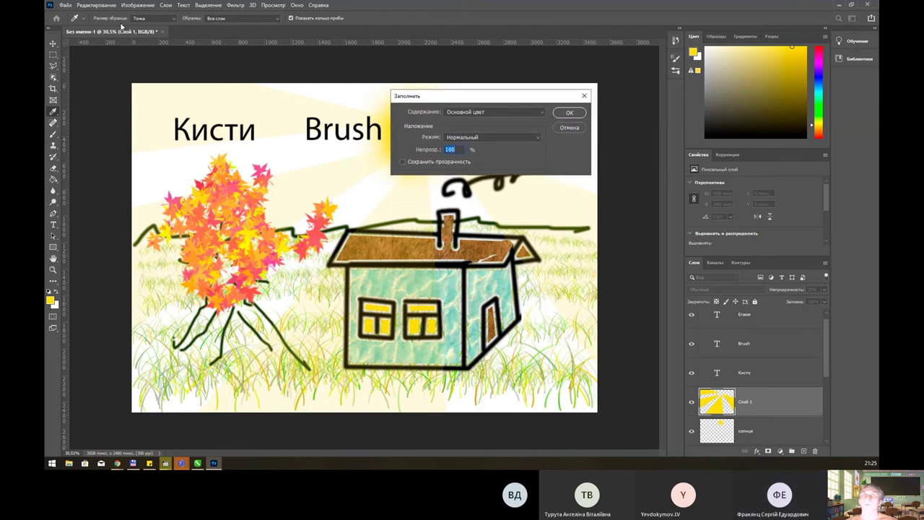
click(494, 112)
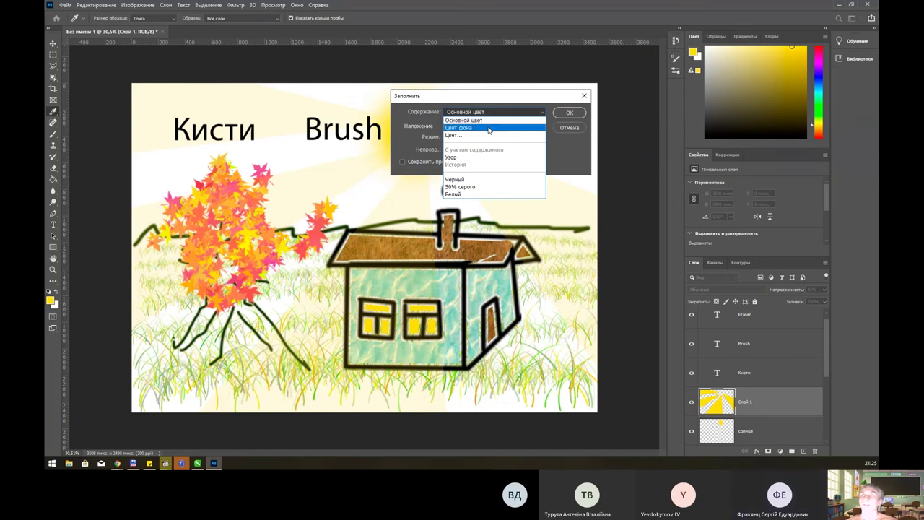
click(476, 139)
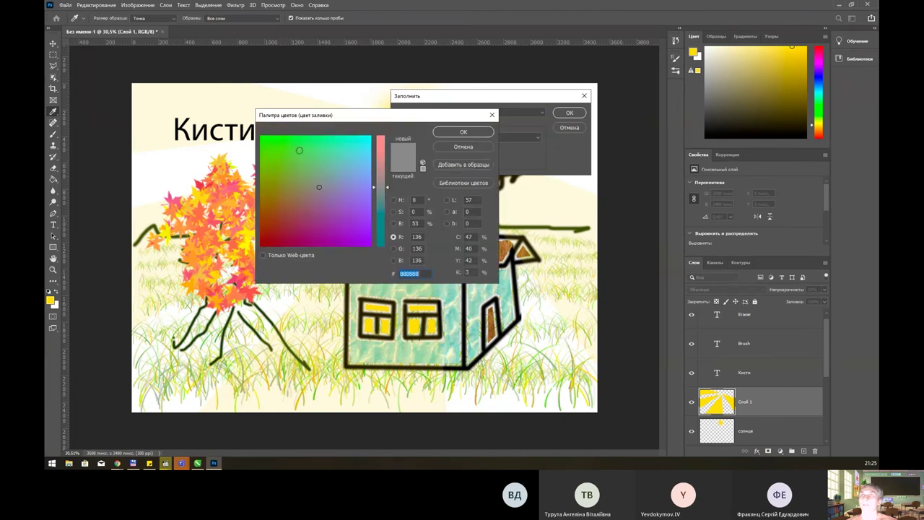
click(465, 147)
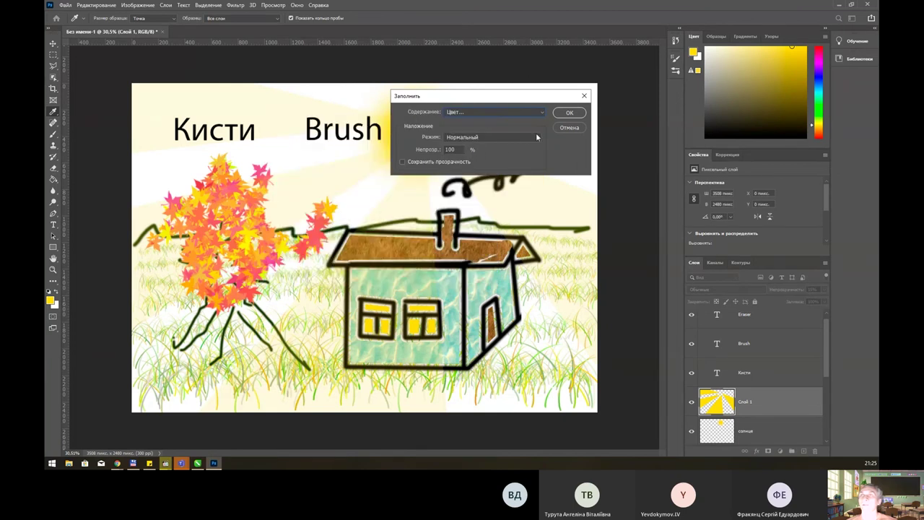
click(516, 114)
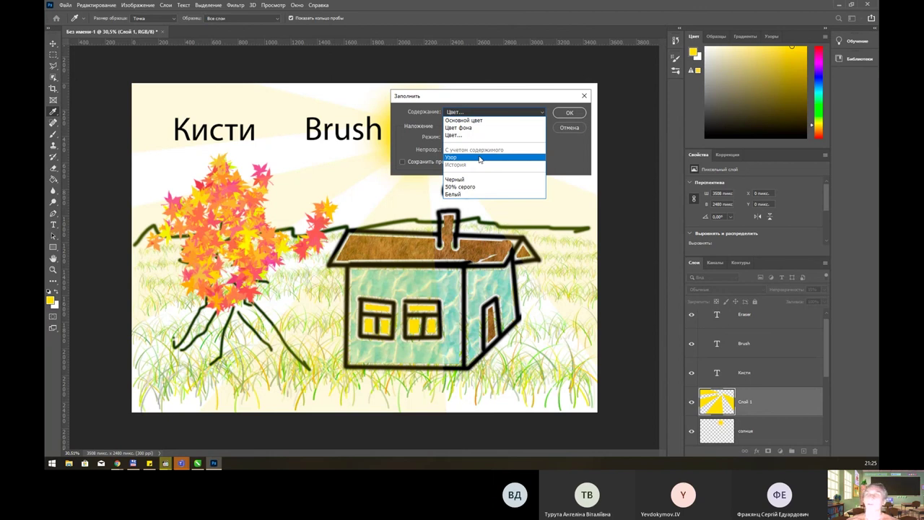
click(479, 158)
click(460, 136)
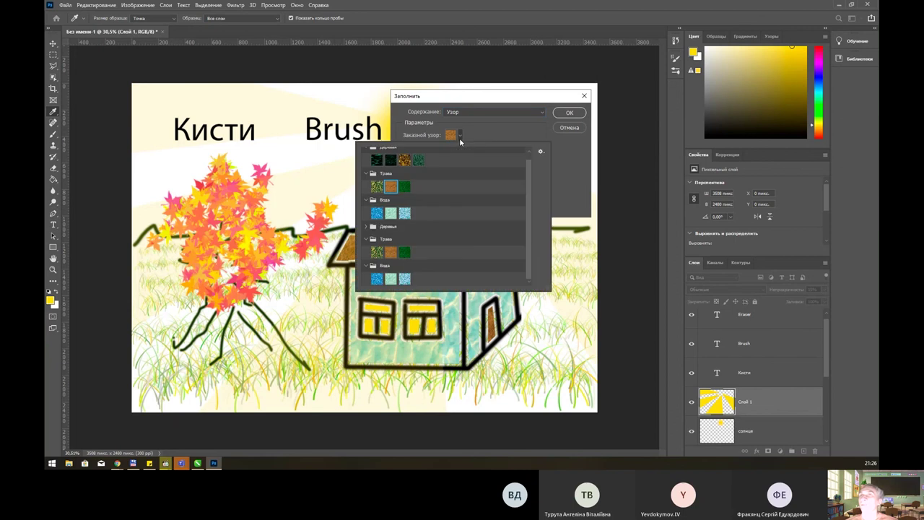
click(459, 138)
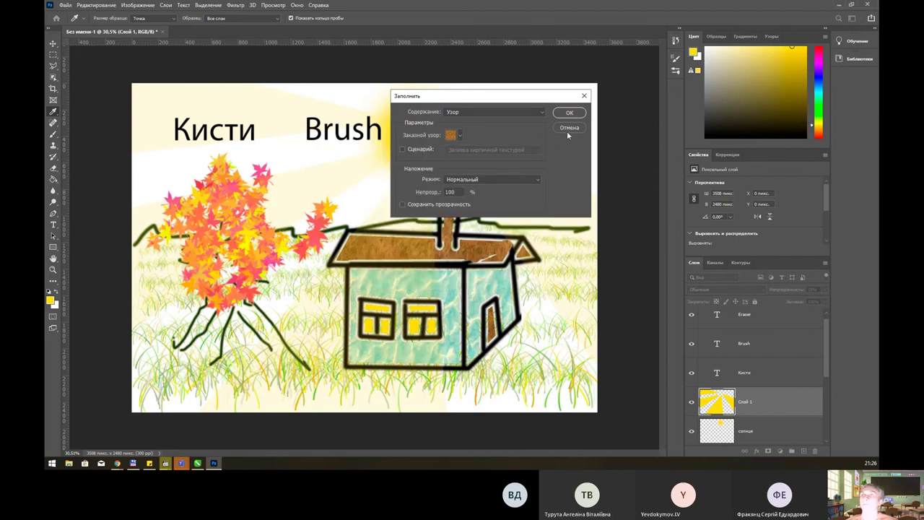
click(570, 128)
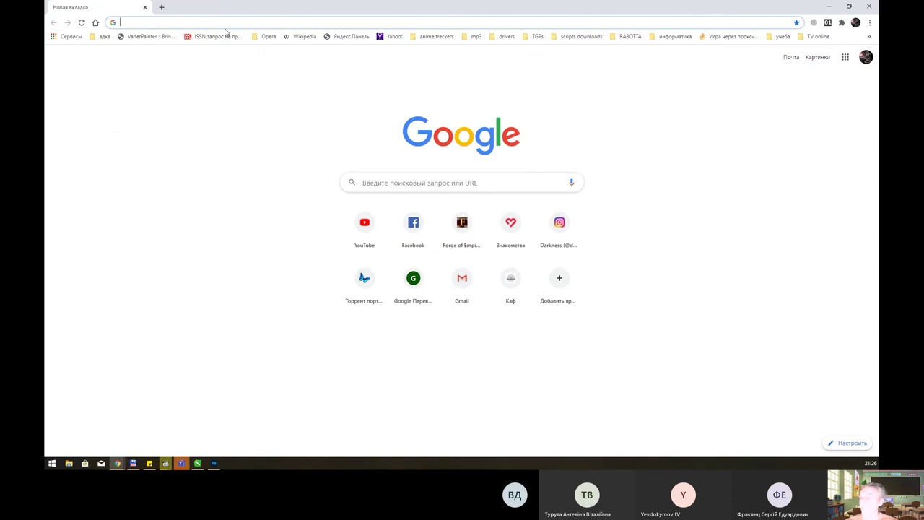
Search images for 'кирпичи текстура', copy a weathered red brick wall photo, and minimize Chrome
text(кирпичи )
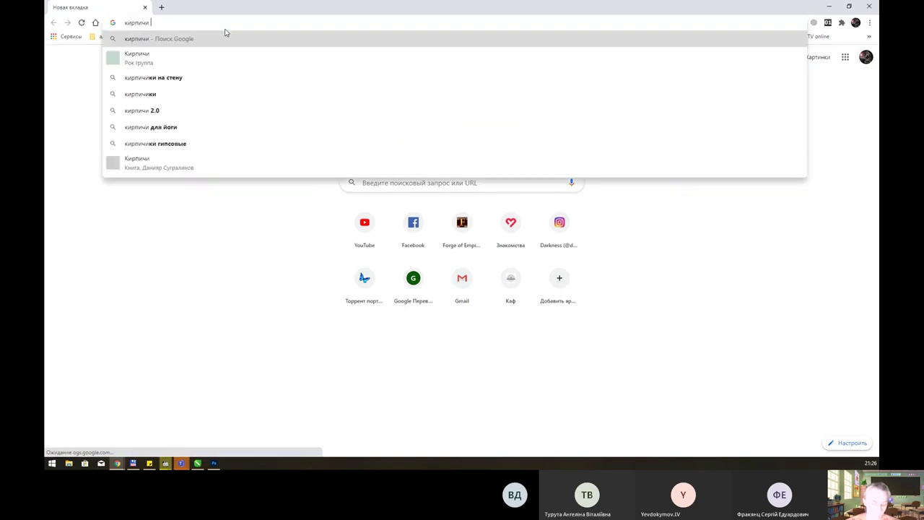
text(текстура)
key(Return)
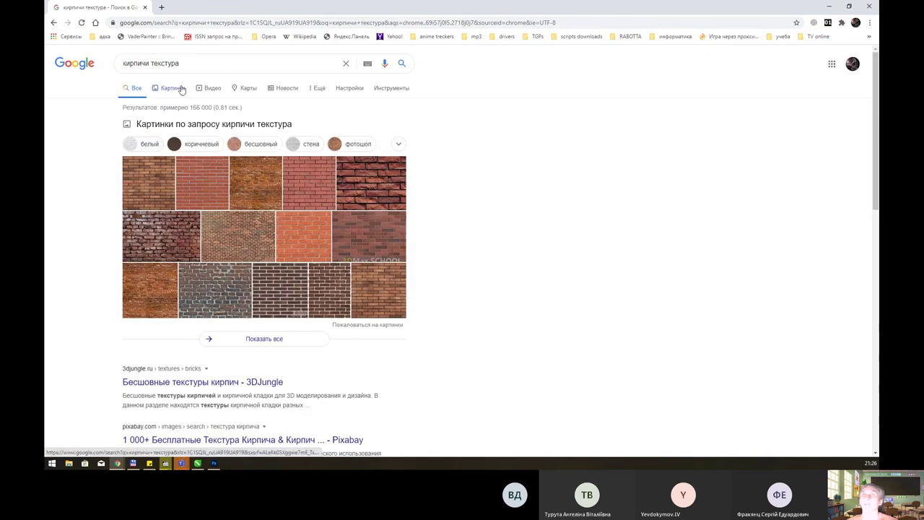
click(182, 89)
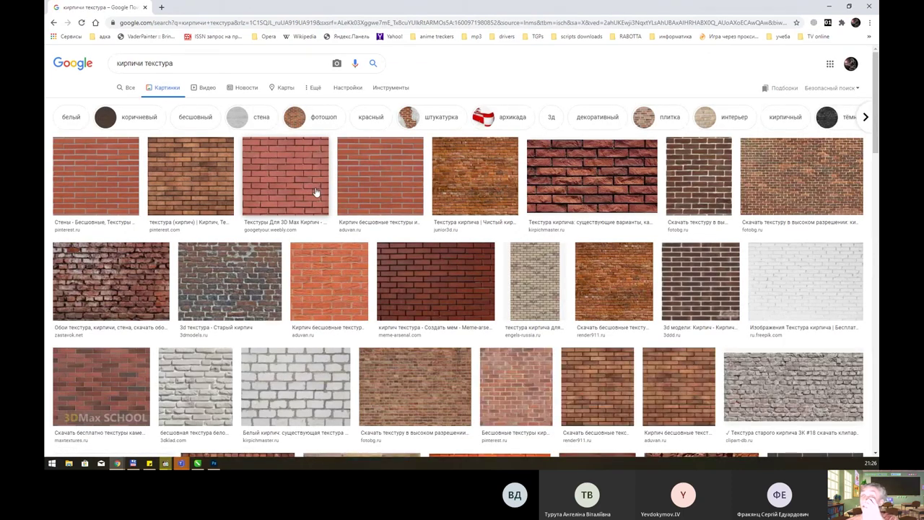
click(143, 294)
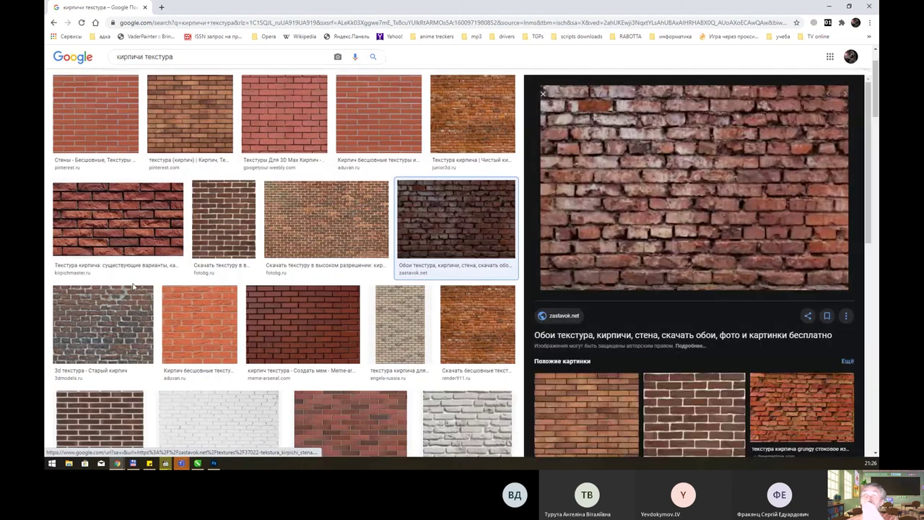
right_click(676, 163)
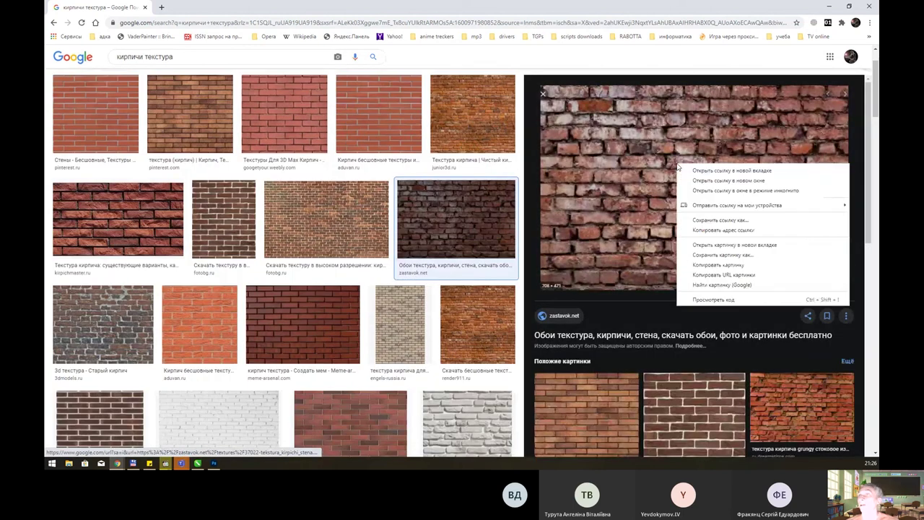
click(718, 264)
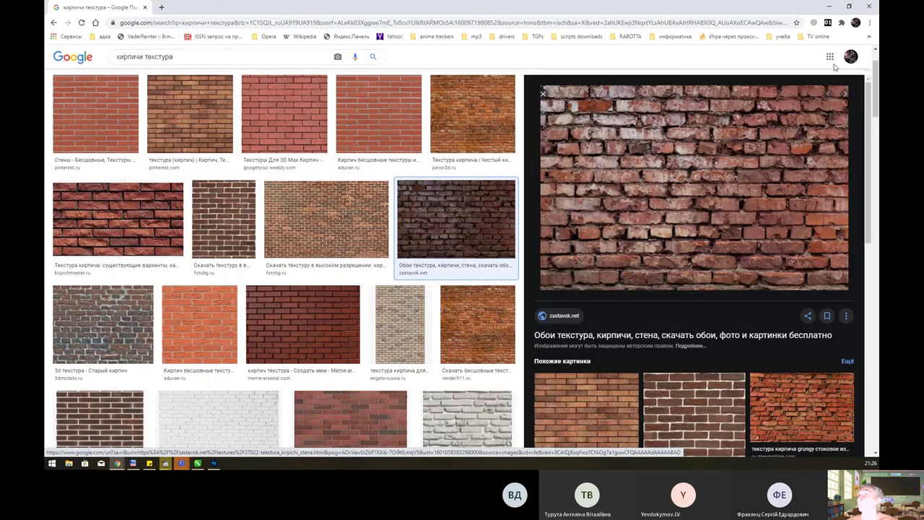
click(830, 10)
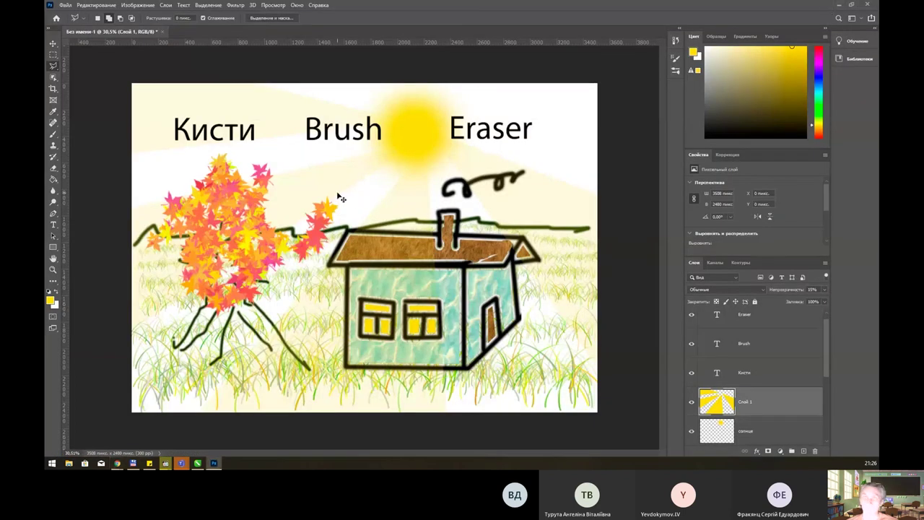
Paste the brick photo, define it as pattern 'кирпичи', then delete its temporary layer
key(ctrl+v)
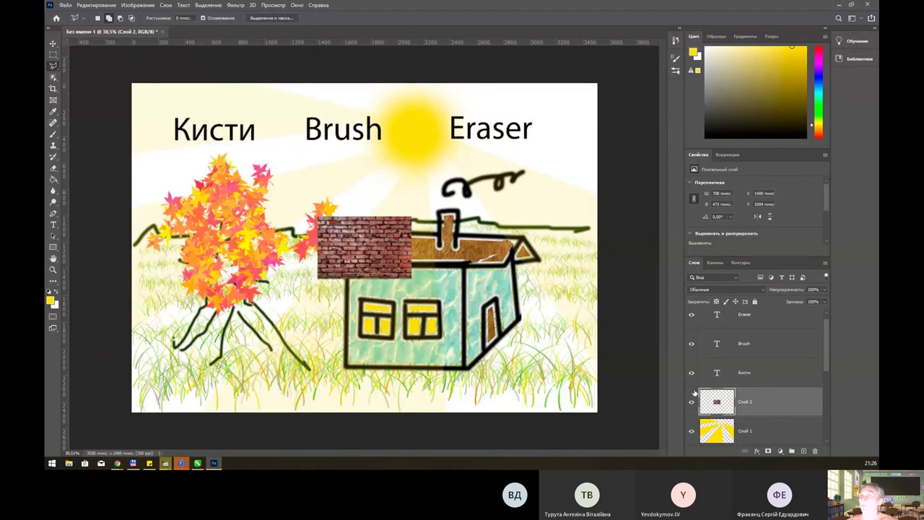
ctrl+click(722, 409)
scroll(376, 236, up, 2)
scroll(375, 236, up, 1)
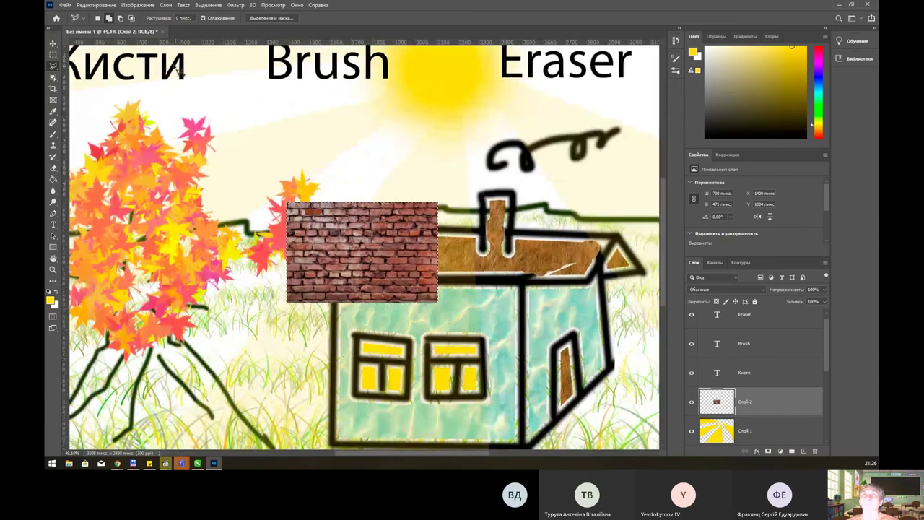
click(95, 5)
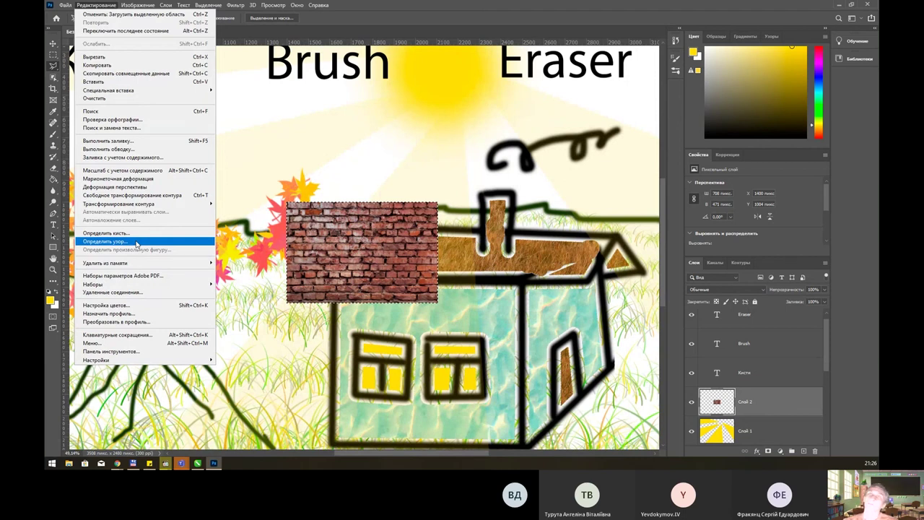
click(137, 243)
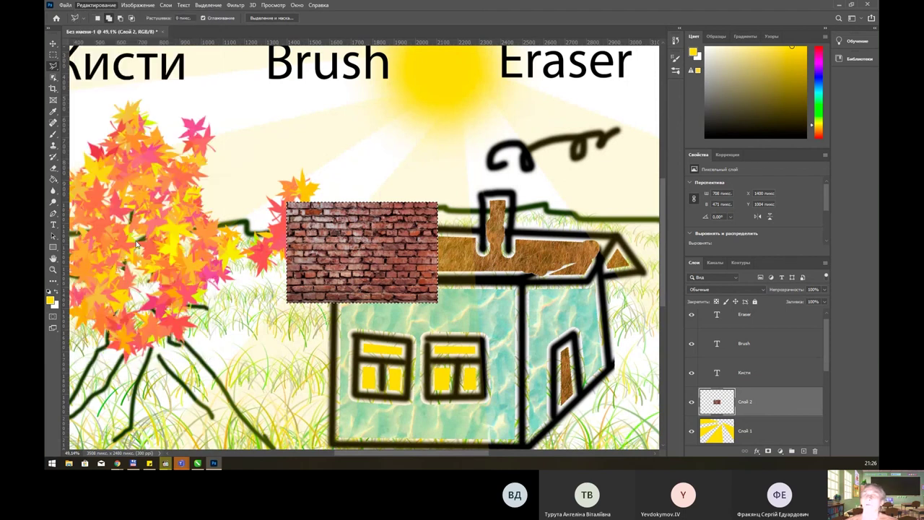
text(к)
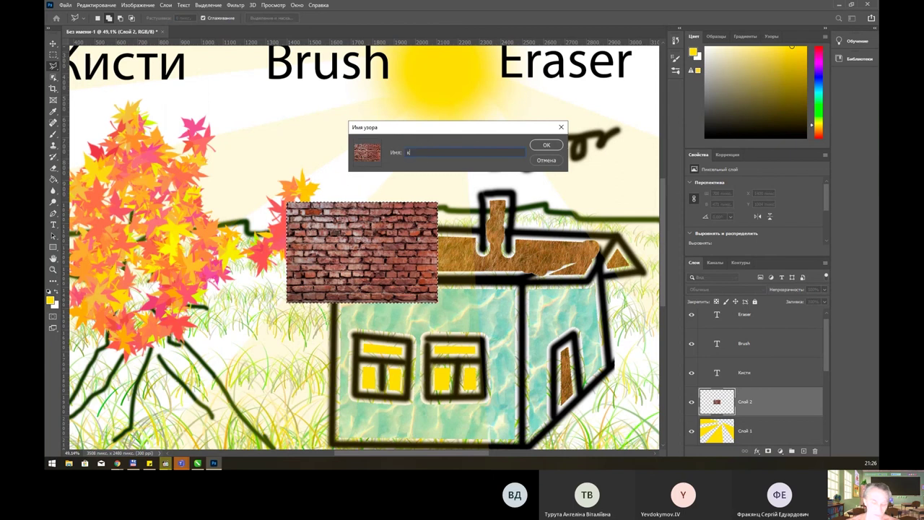
text(ирпичи)
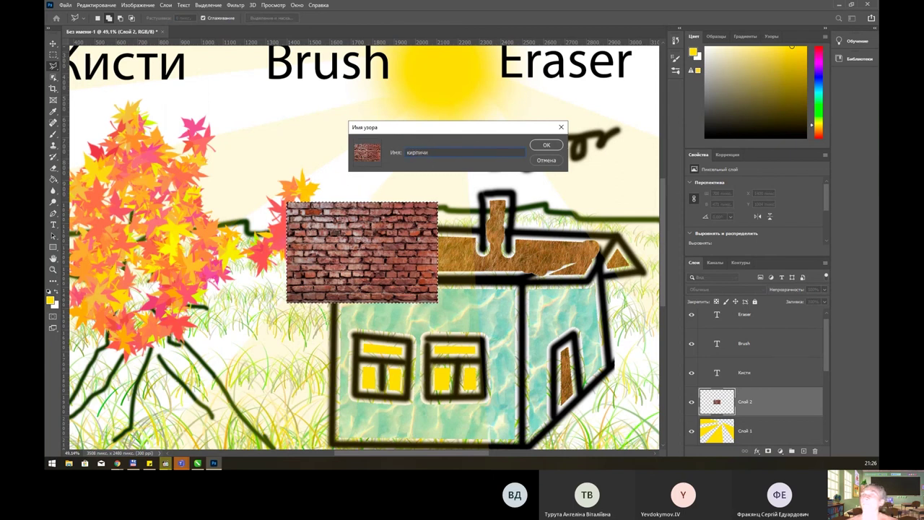
click(541, 145)
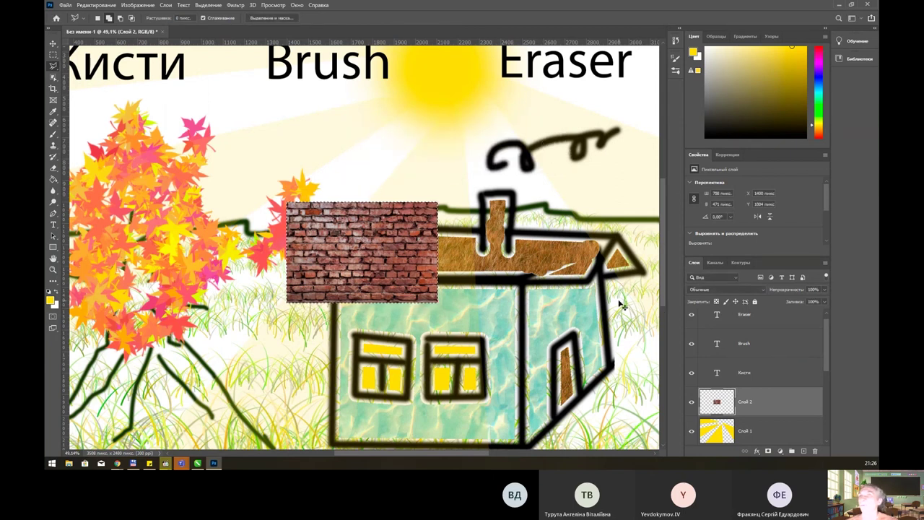
click(816, 452)
click(488, 169)
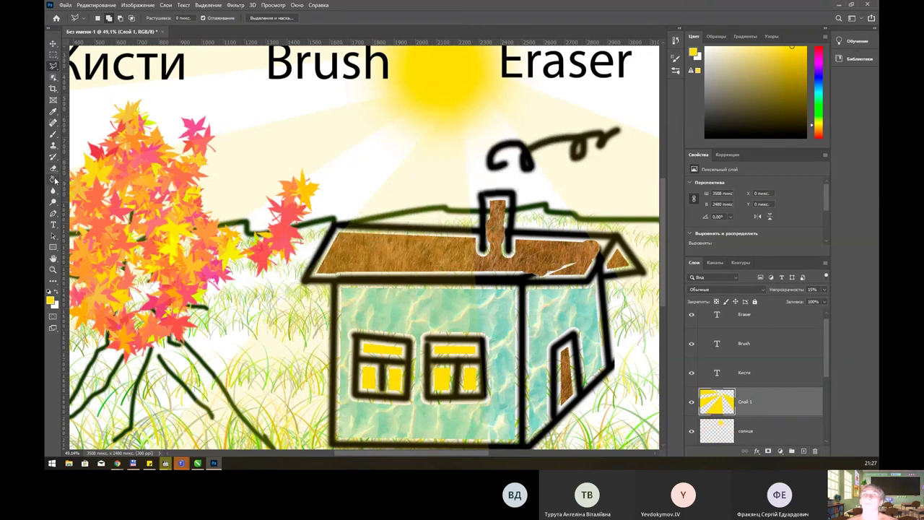
Choose the red brick кирпичи pattern for the pattern fill tool
click(55, 180)
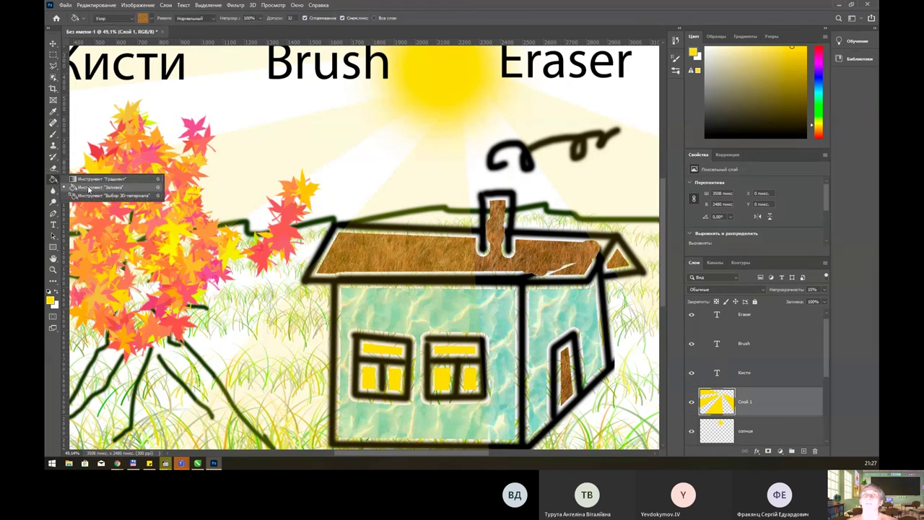
click(90, 190)
click(143, 18)
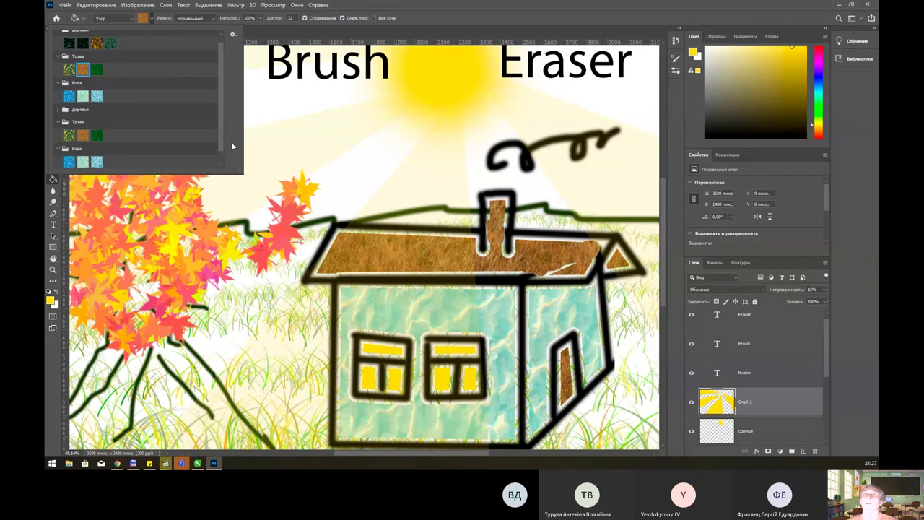
scroll(221, 145, down, 1)
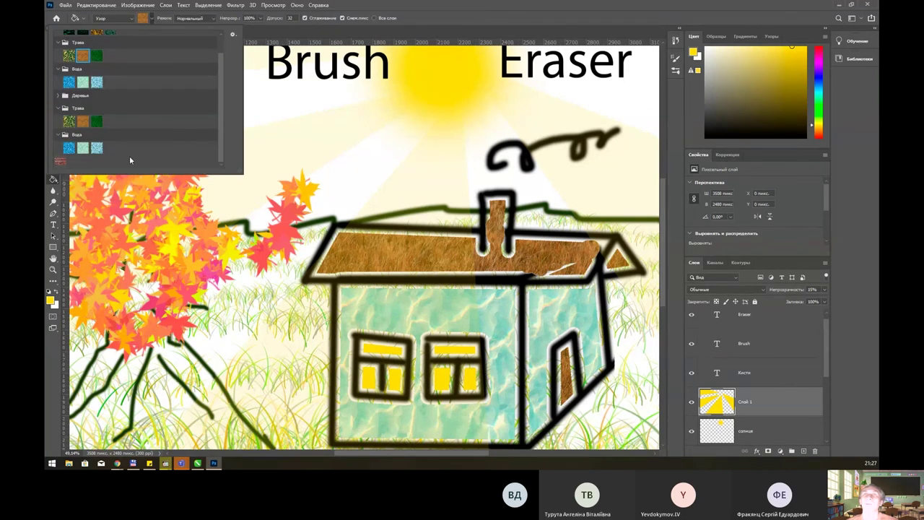
click(61, 163)
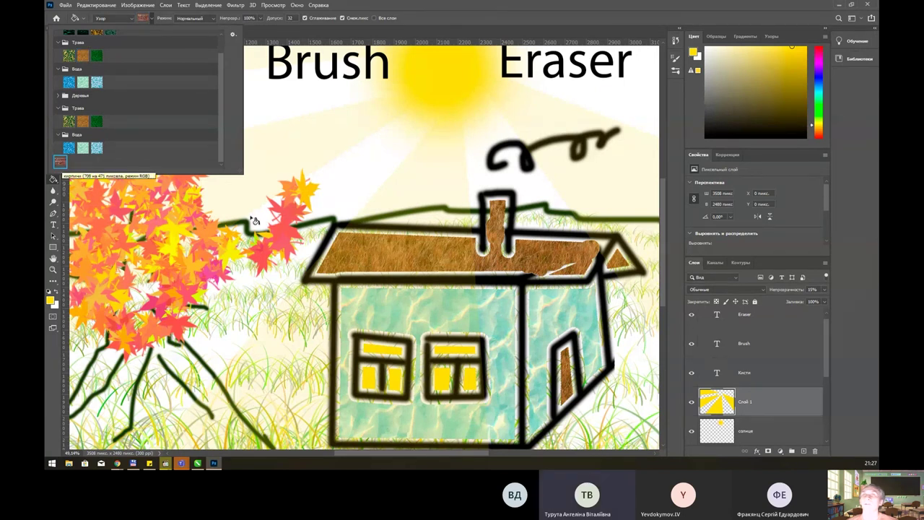
click(439, 311)
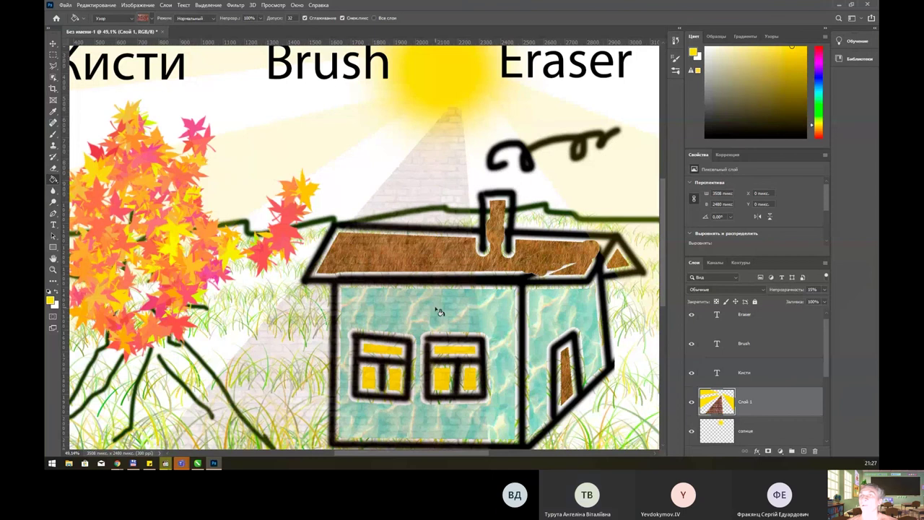
On the домик layer, paint brick over the house's front and right walls
scroll(779, 410, down, 5)
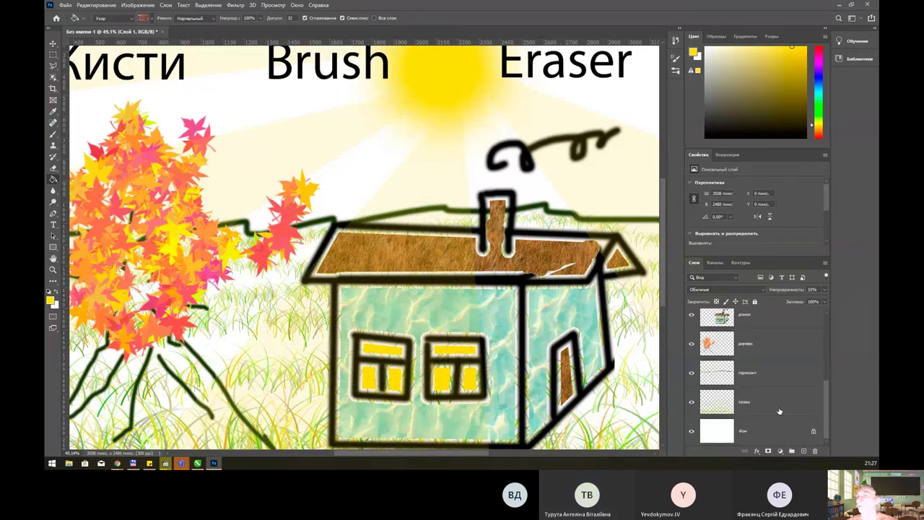
click(750, 318)
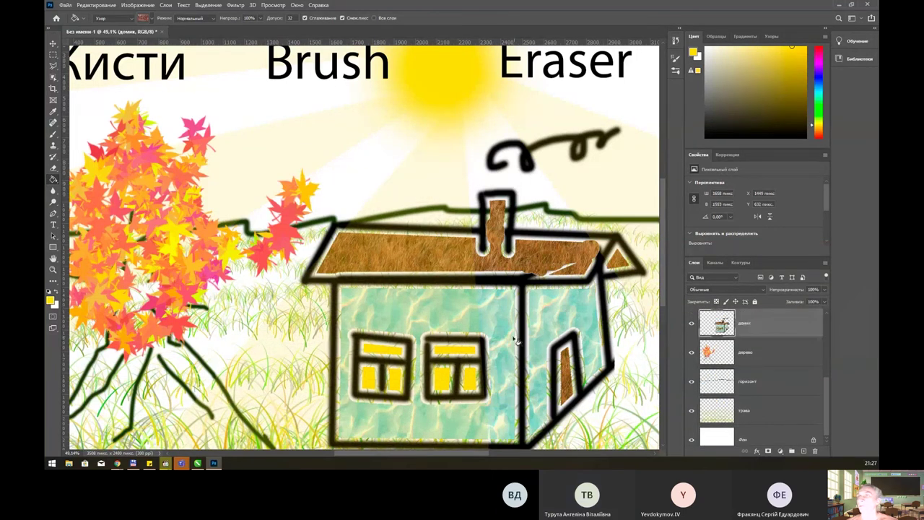
mouse_move(455, 325)
mouse_down()
mouse_move(484, 322)
mouse_move(448, 306)
mouse_move(394, 309)
mouse_move(387, 357)
mouse_up()
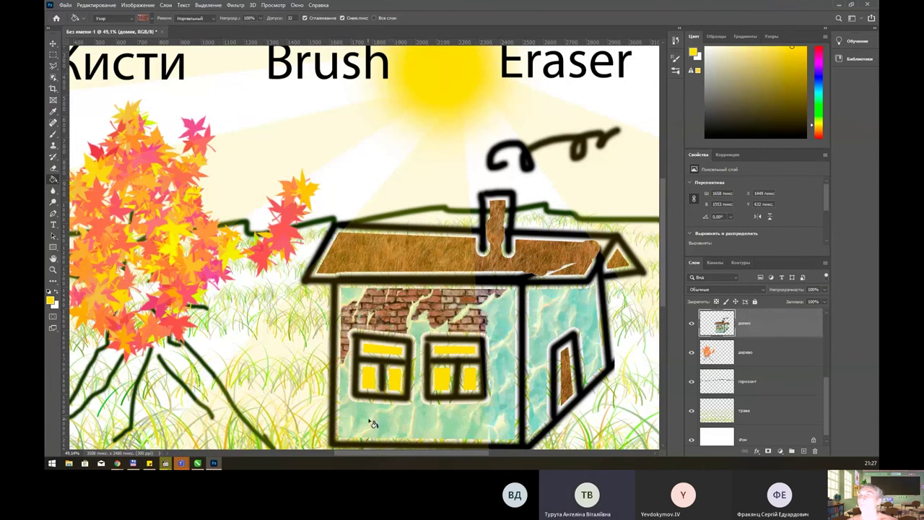
drag(371, 423, 490, 415)
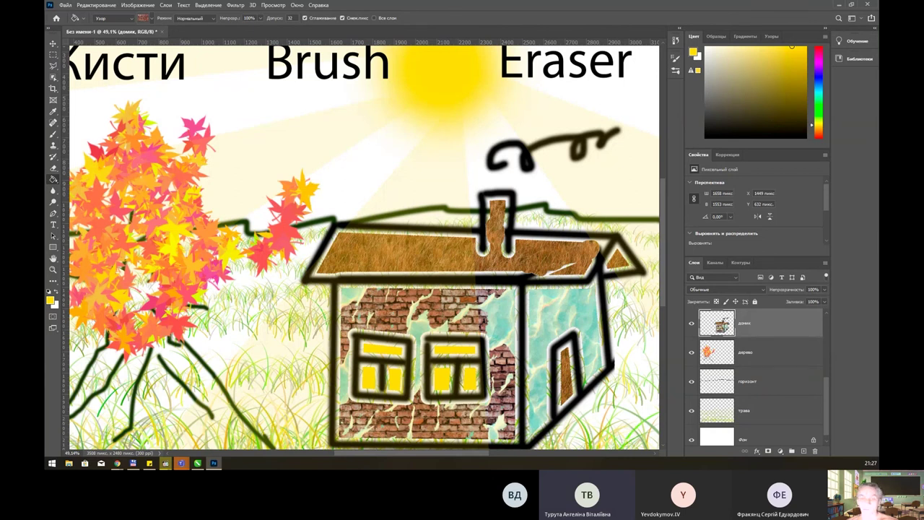
click(214, 462)
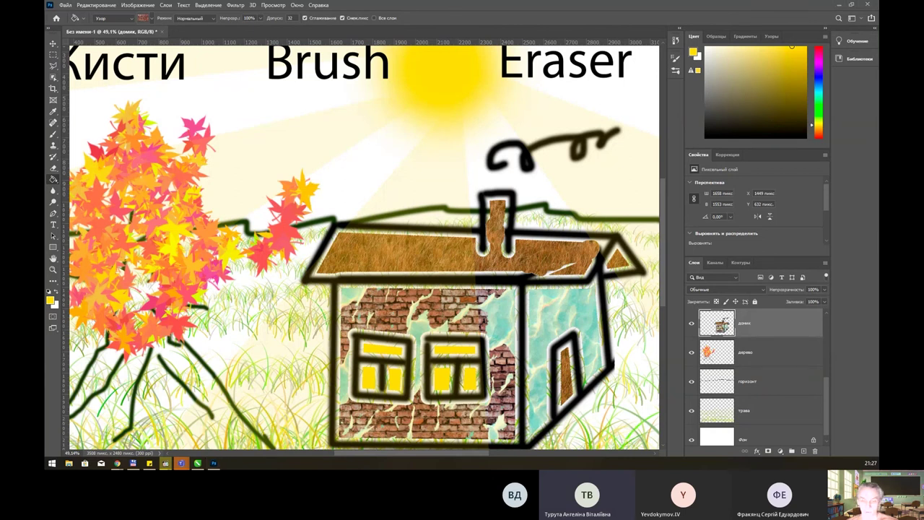
click(213, 463)
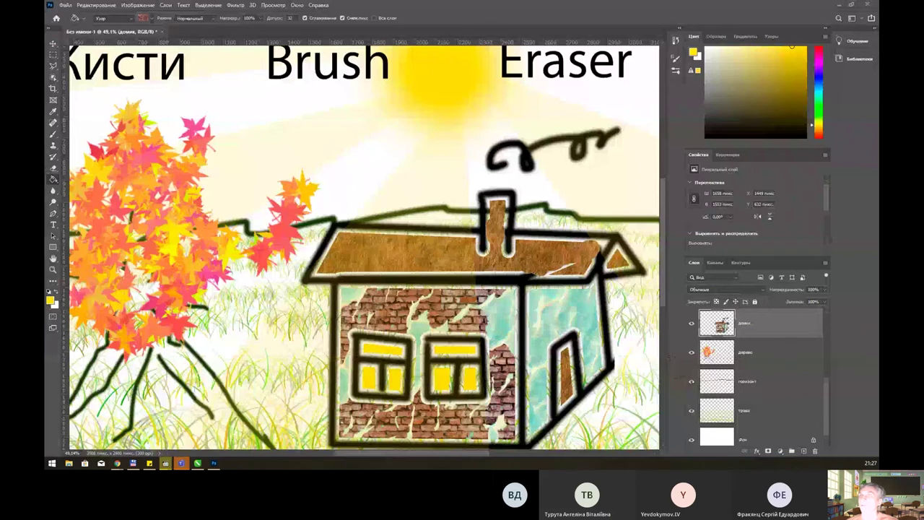
mouse_move(565, 315)
mouse_down()
mouse_move(559, 325)
mouse_move(588, 313)
mouse_move(582, 361)
mouse_up()
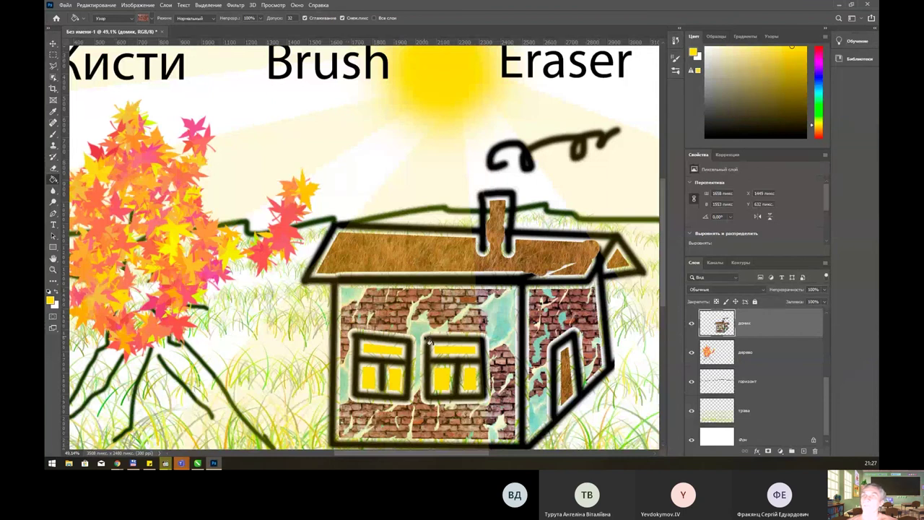
scroll(397, 238, down, 2)
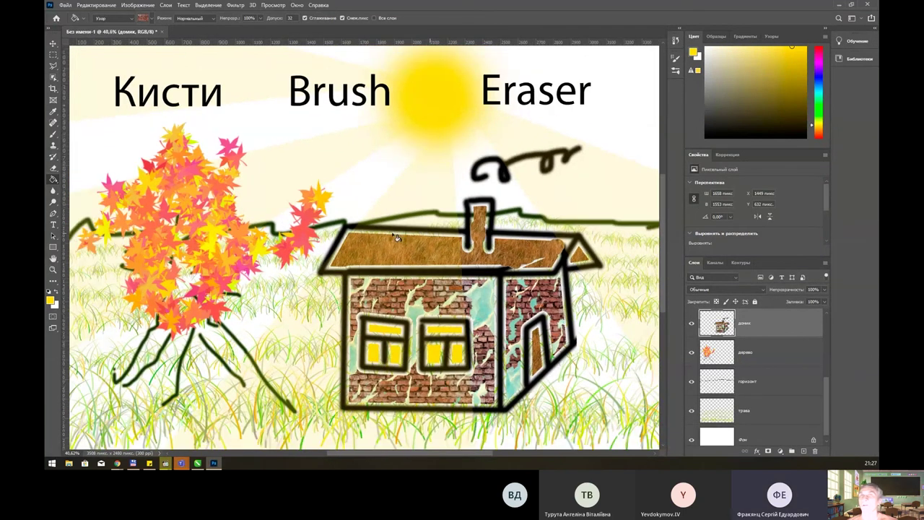
scroll(396, 239, down, 1)
click(53, 55)
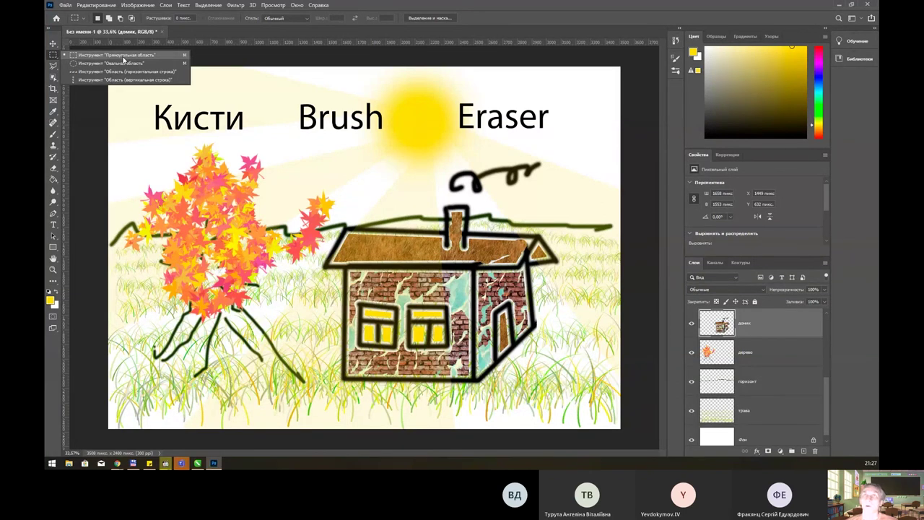
click(495, 19)
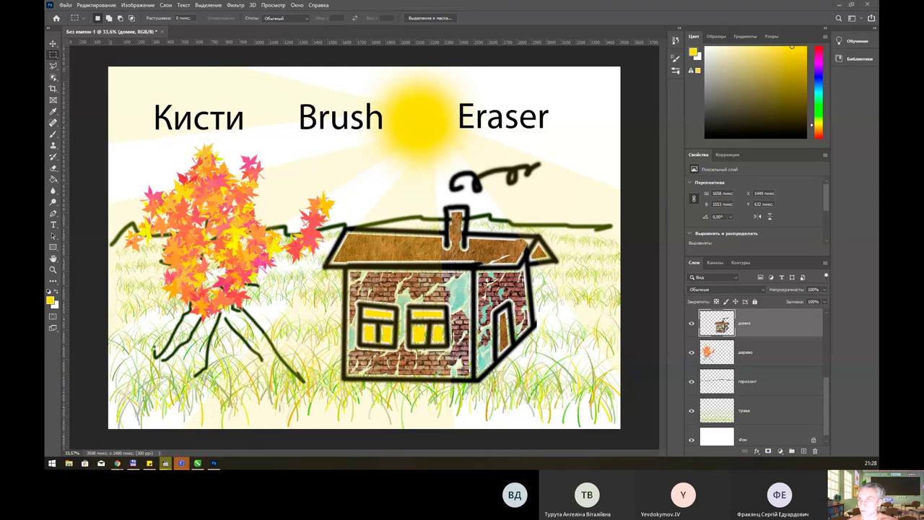
Replace the brick image search with a search for 'лев'
click(116, 463)
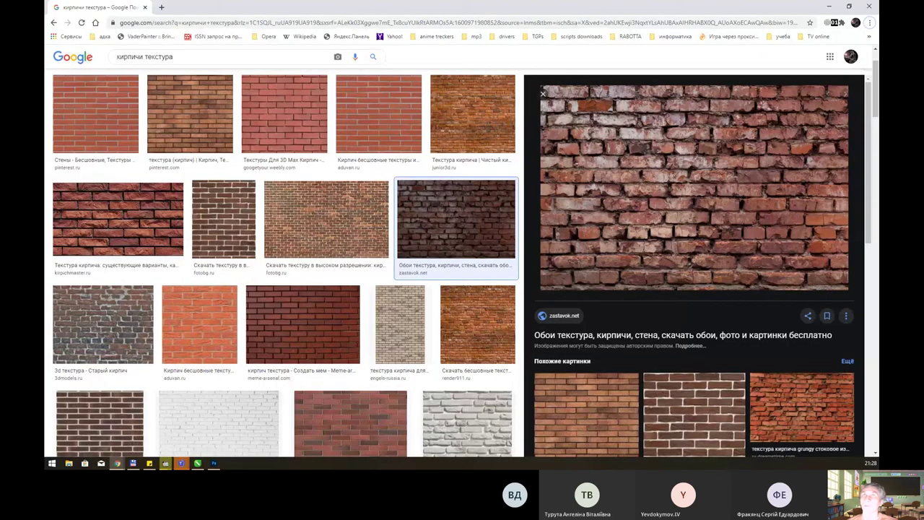
double_click(141, 58)
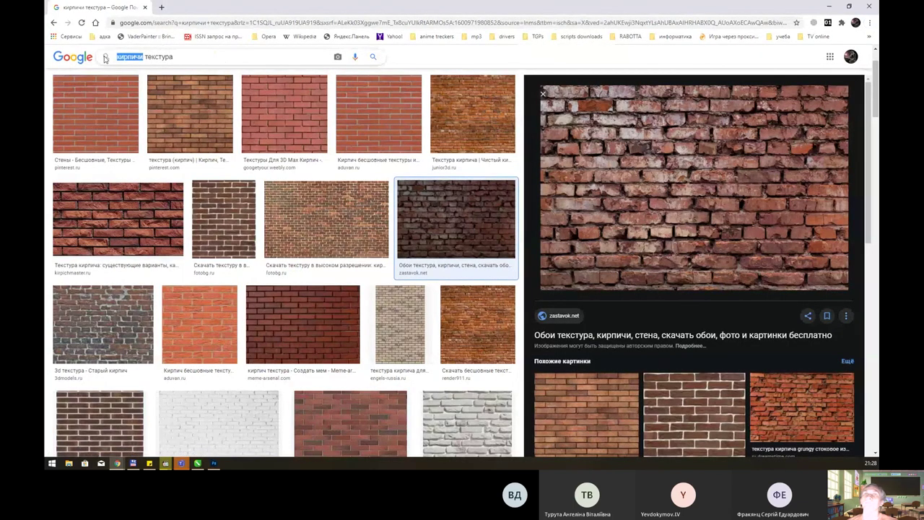
triple_click(104, 57)
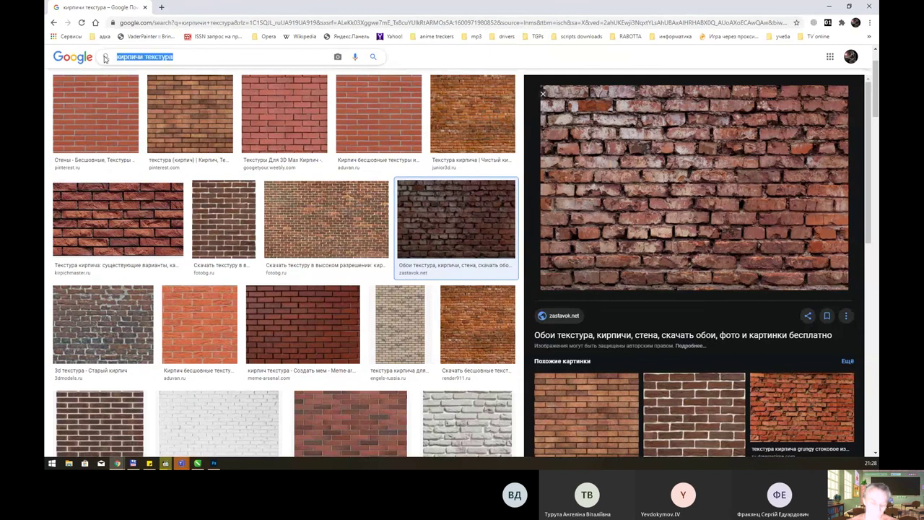
text(пев)
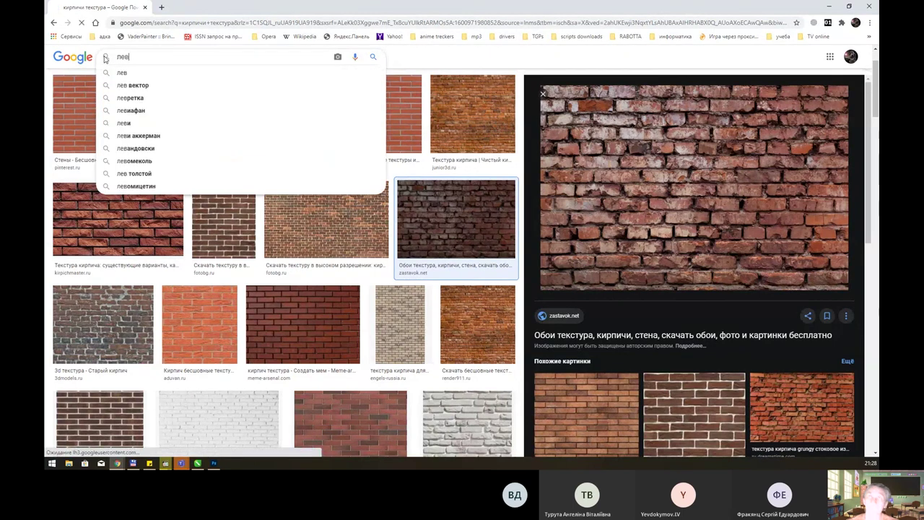
key(Return)
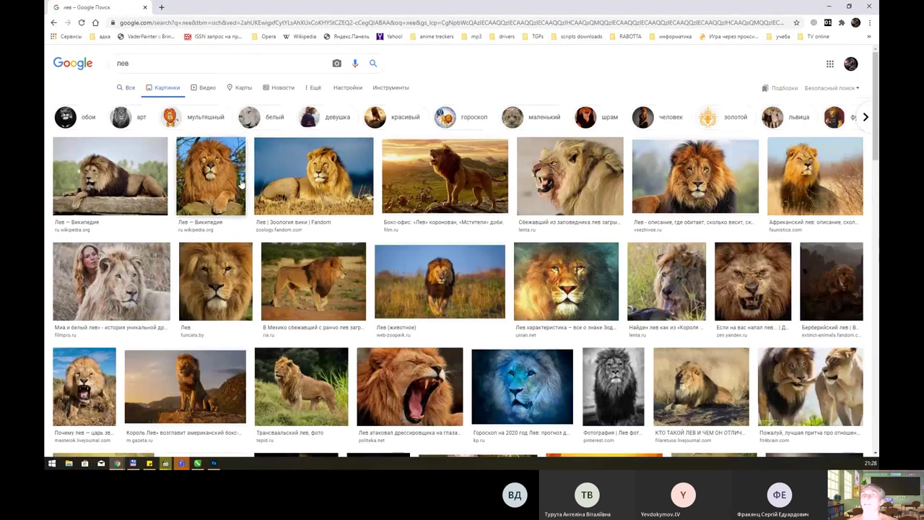
Copy a lion portrait image and minimize Chrome back to Photoshop
click(672, 185)
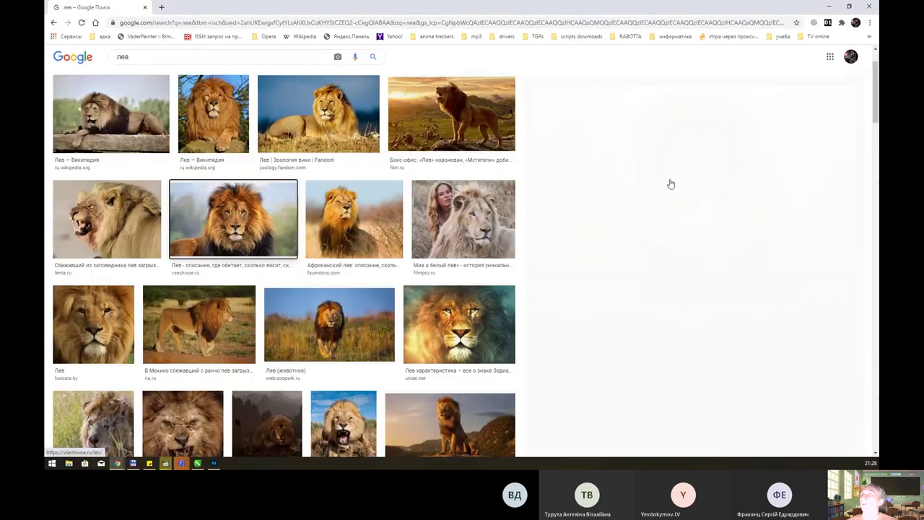
right_click(696, 144)
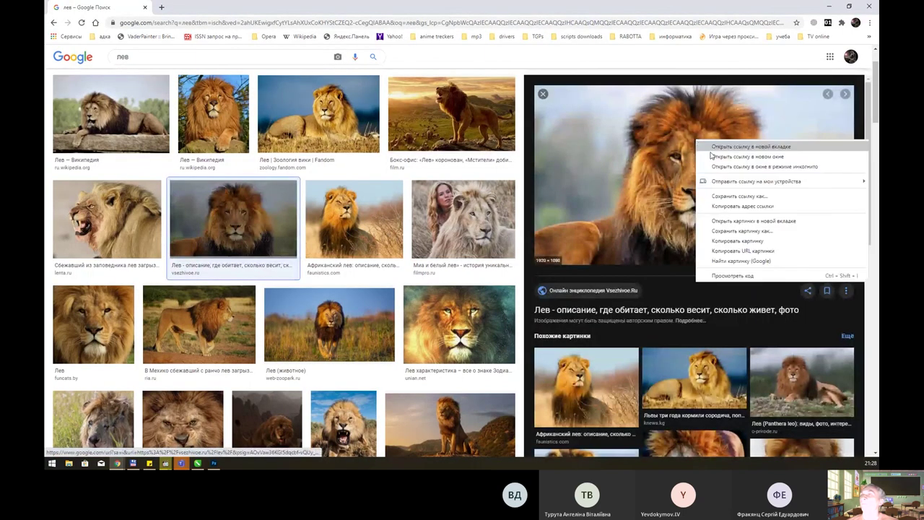
click(750, 242)
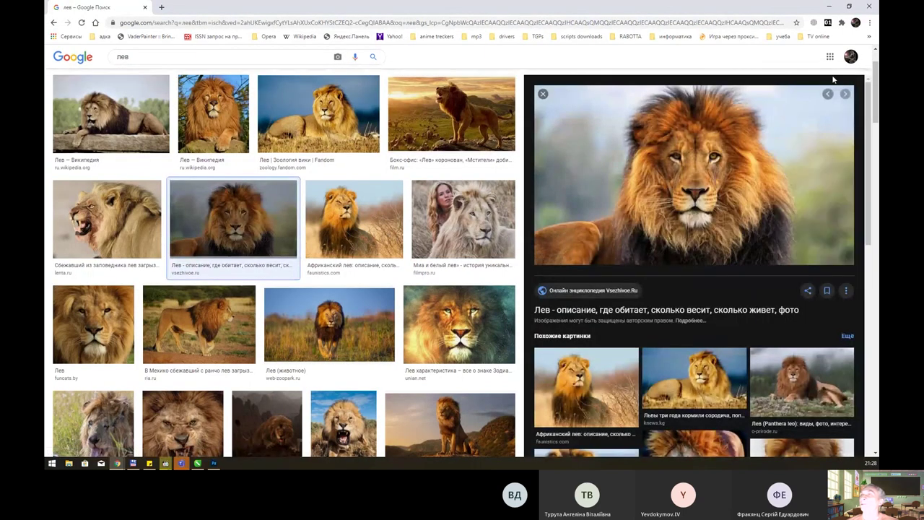
click(830, 7)
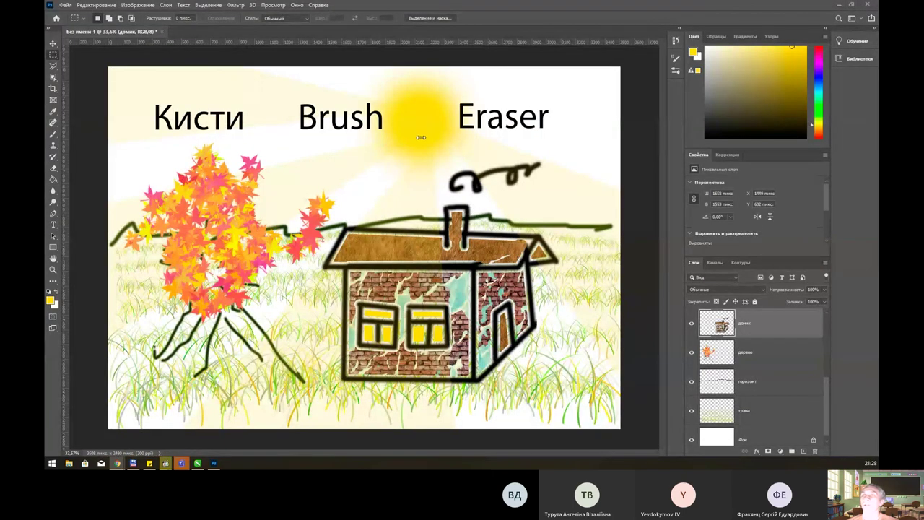
Paste the lion photo as a new layer and trace around its head with the Magnetic Lasso
key(ctrl+v)
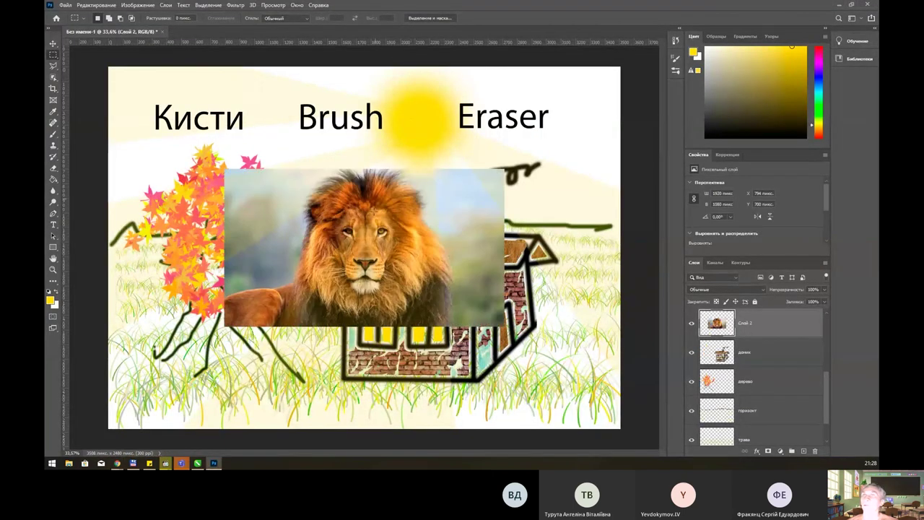
scroll(373, 239, up, 1)
scroll(373, 240, up, 1)
scroll(374, 240, up, 2)
scroll(373, 240, up, 2)
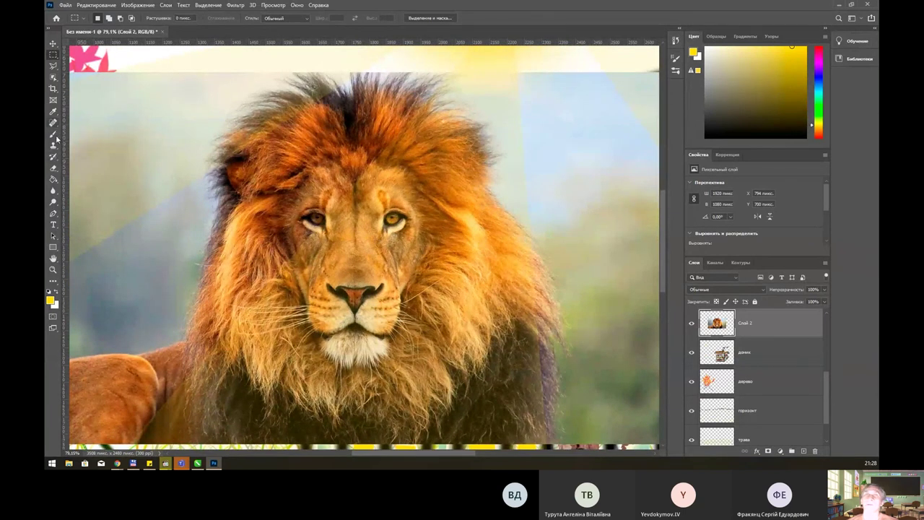
click(53, 65)
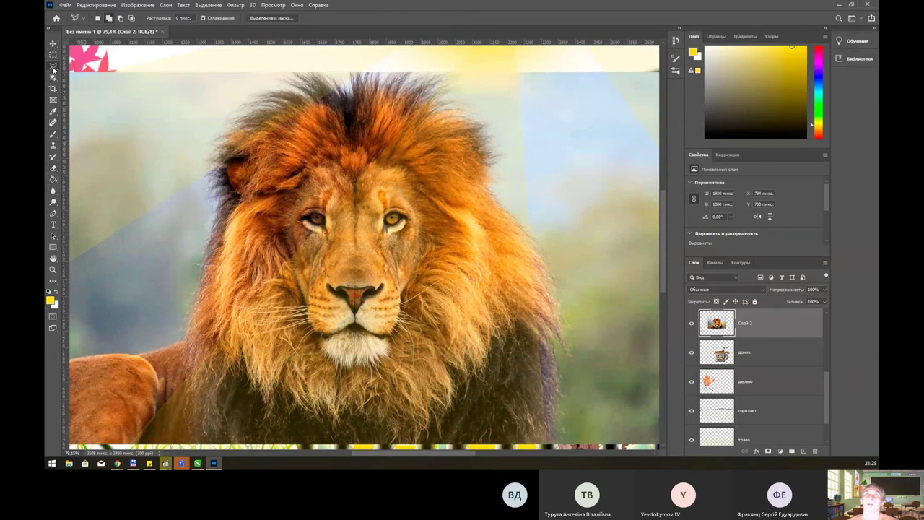
click(100, 84)
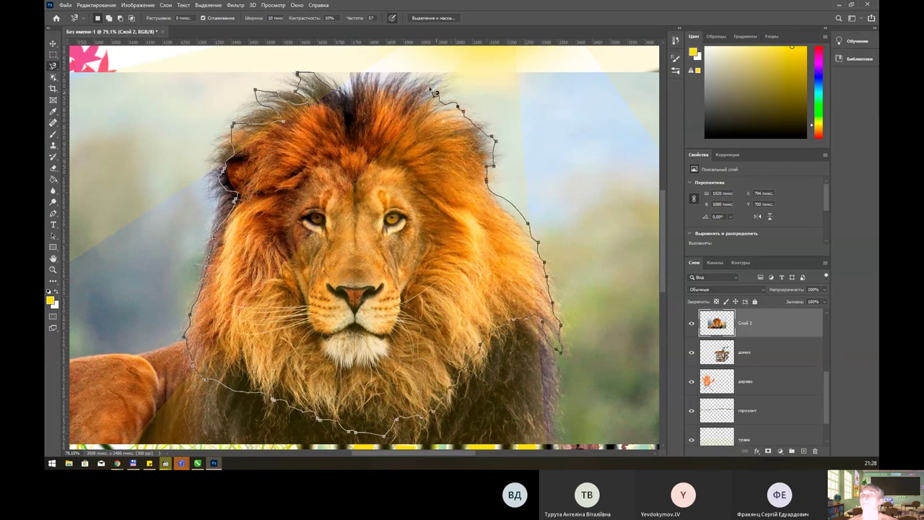
click(346, 86)
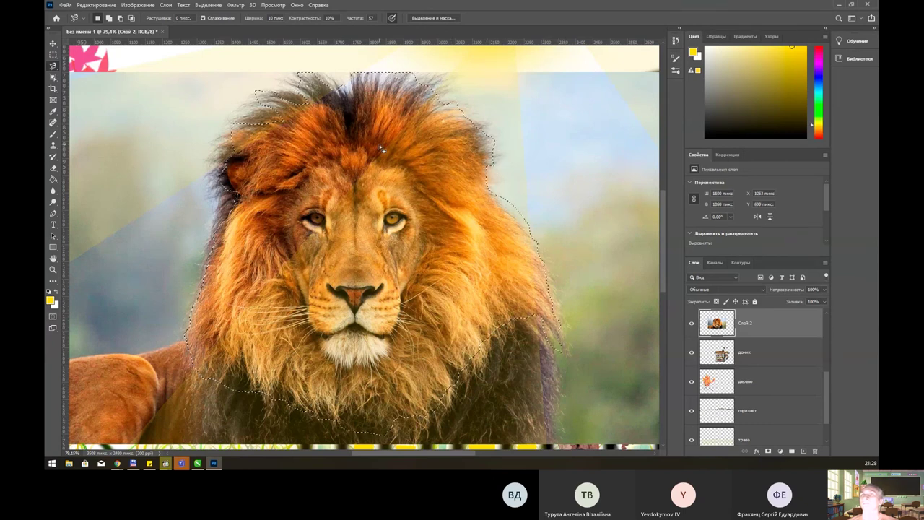
Define the lion-head selection as a new brush preset
click(82, 7)
mouse_move(109, 232)
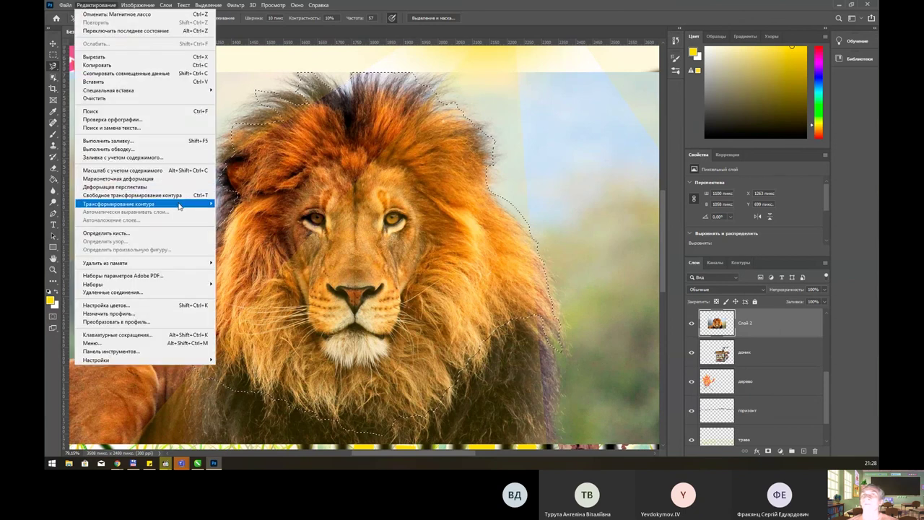
click(157, 234)
text(хомячок)
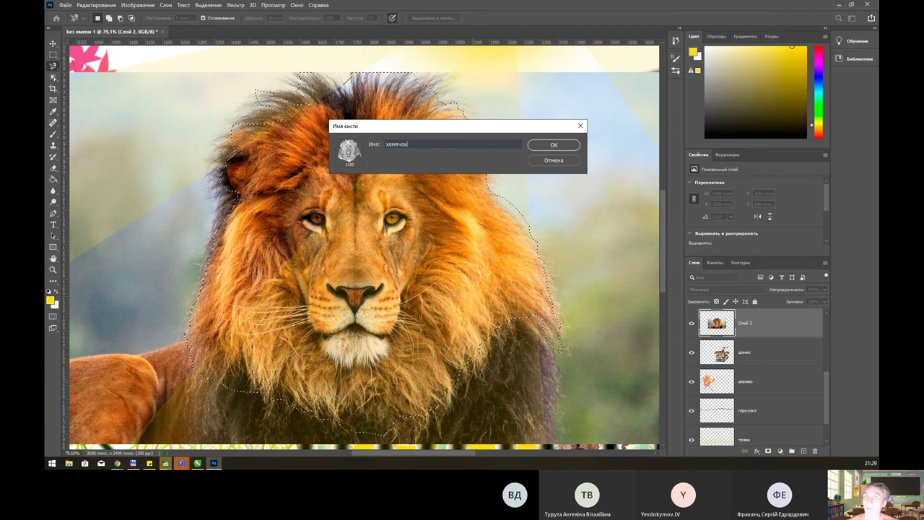
key(Return)
Switch to the Brush tool, fit the picture on screen, and ask to delete the lion photo layer
key(b)
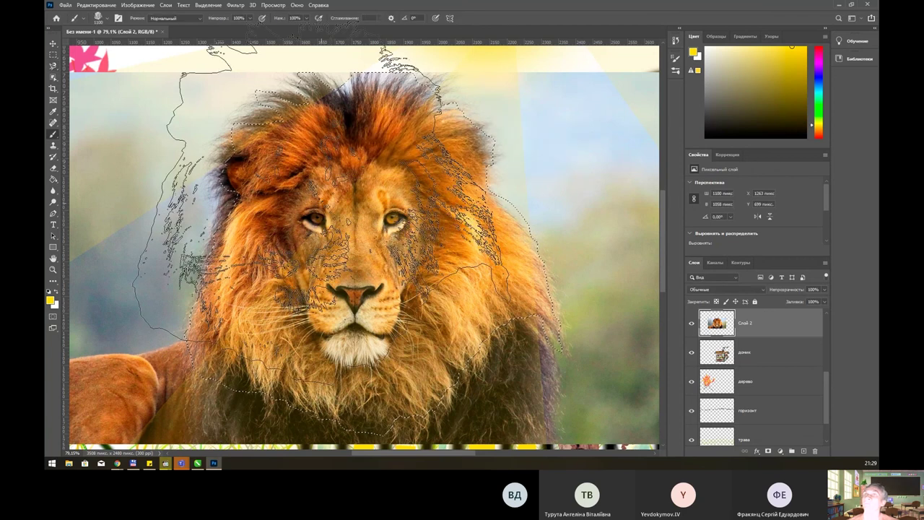
key(ctrl+0)
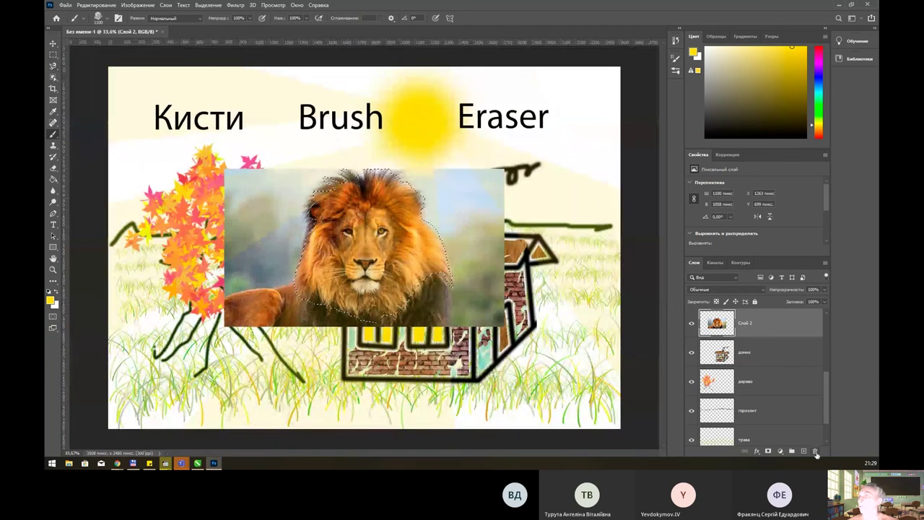
click(815, 451)
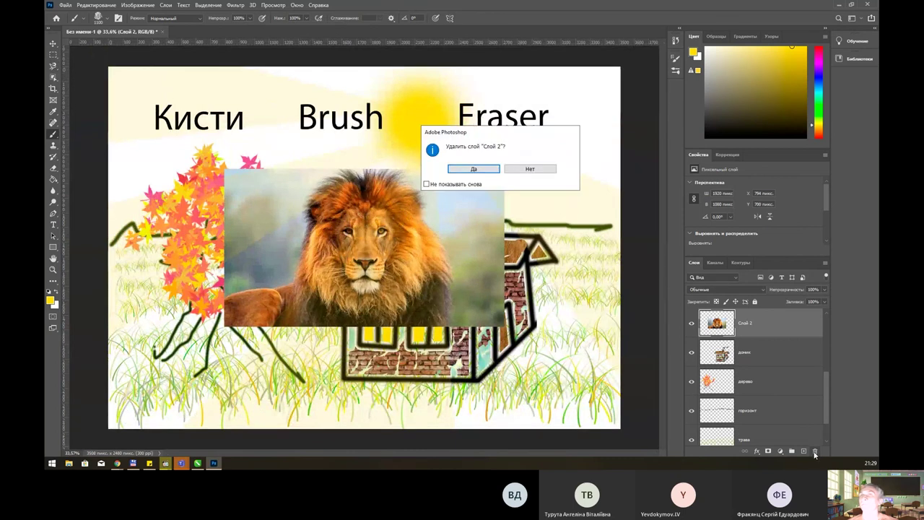
Confirm deleting the lion photo layer and add a new empty layer above Слой 1
key(Return)
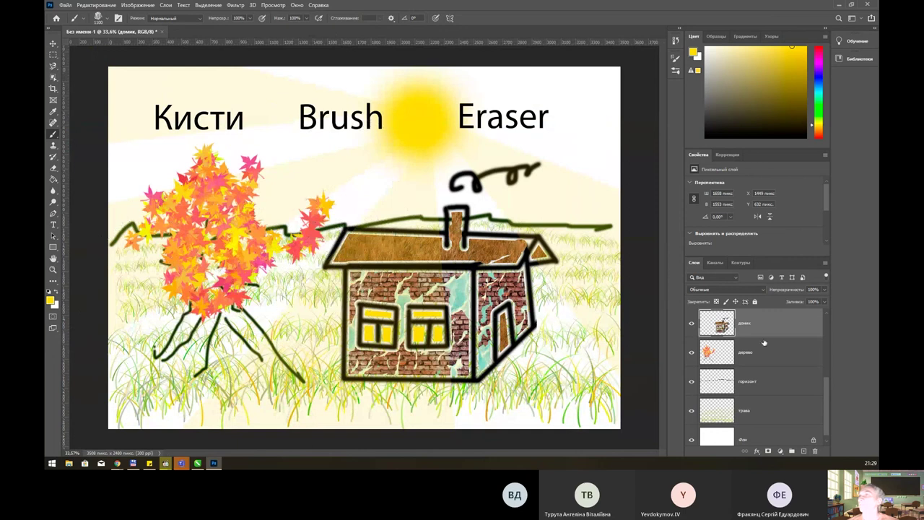
scroll(764, 342, up, 2)
scroll(777, 351, up, 2)
click(770, 377)
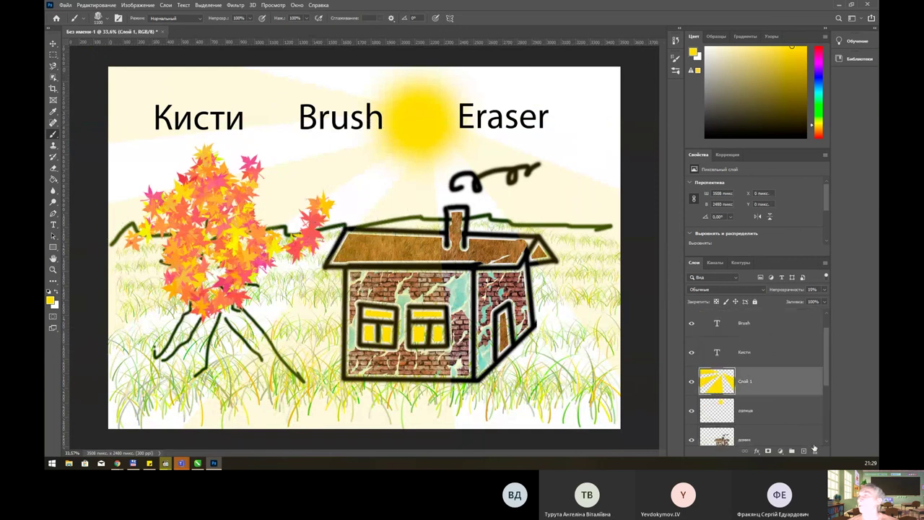
click(804, 451)
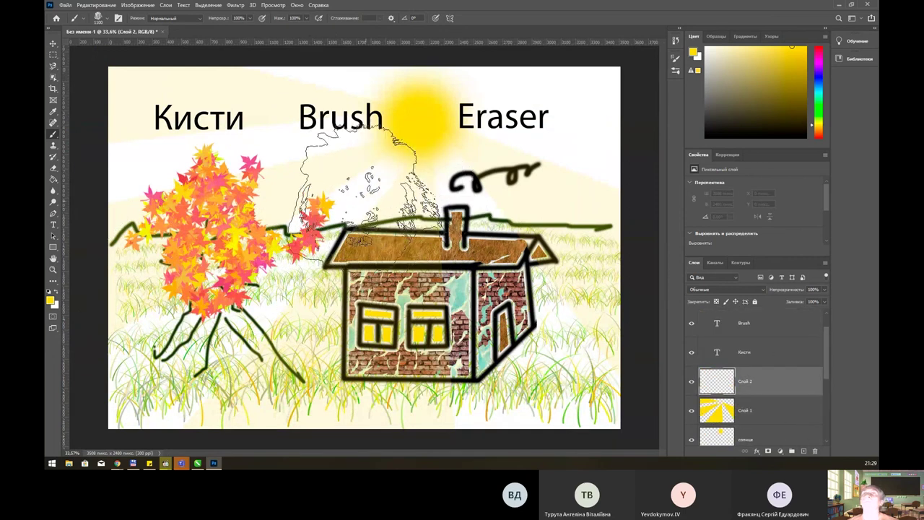
Stamp yellow, blue and orange lion heads around the scene, then a smaller orange one on the grass
click(318, 177)
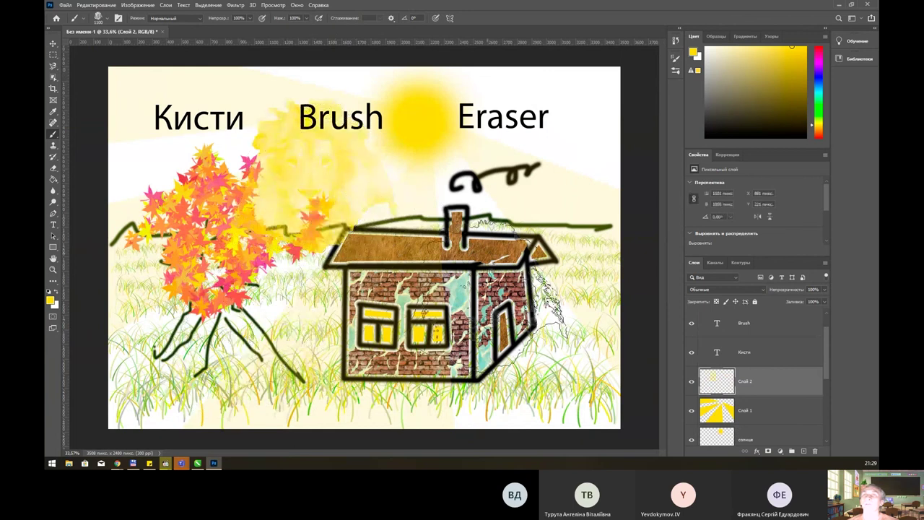
click(818, 80)
click(508, 151)
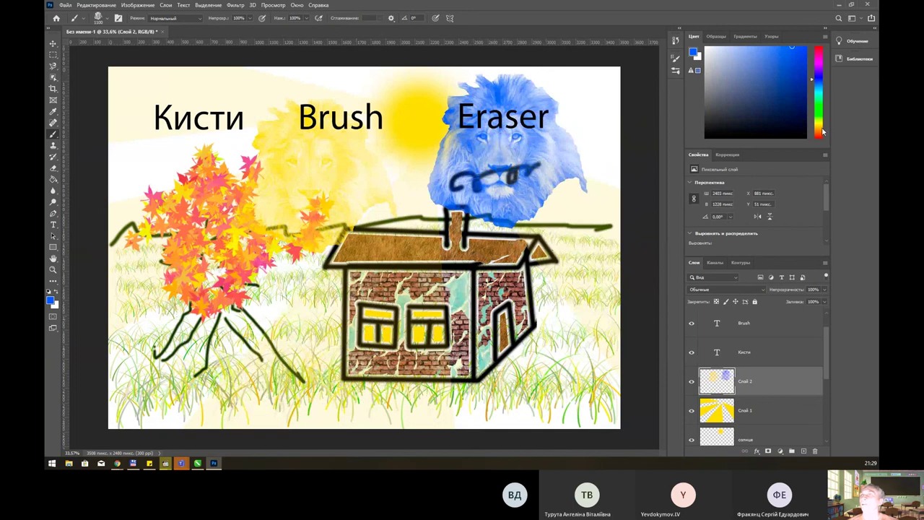
click(820, 131)
click(204, 270)
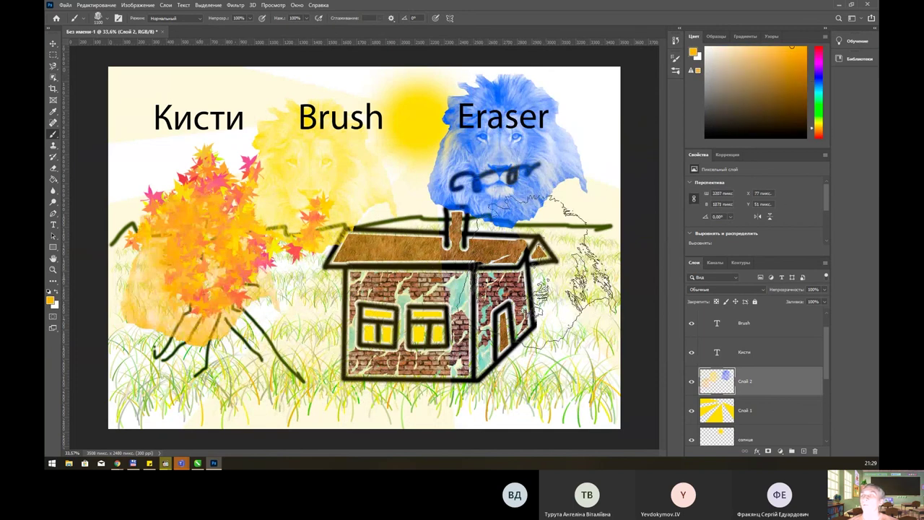
scroll(509, 220, down, 1)
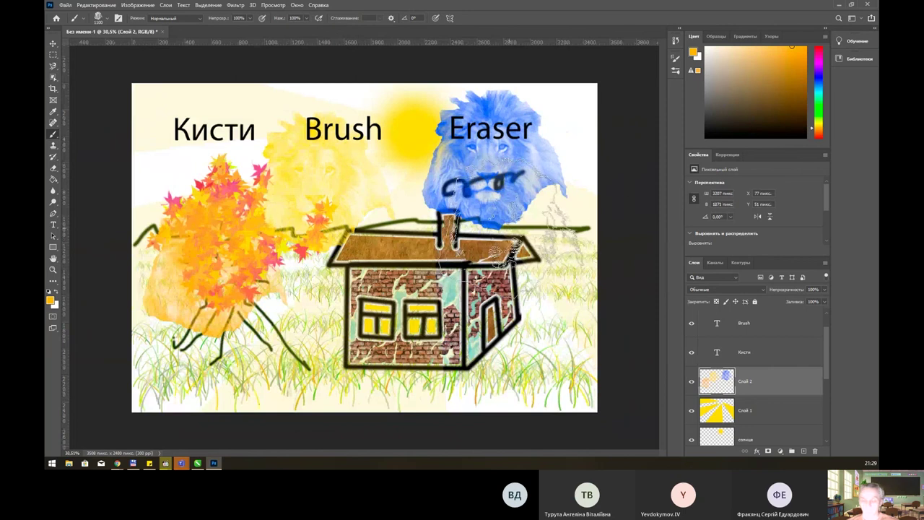
key(bracketleft)
key(bracketleft)
key(bracketleft)
click(561, 334)
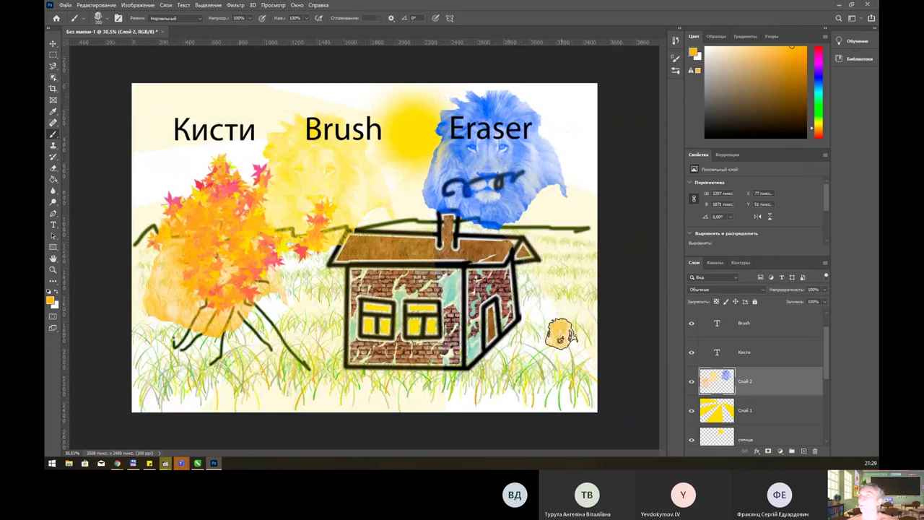
Stamp two darker-blue lions on the grass, paint a dark-blue stroke below the house, and return to Chrome
click(821, 94)
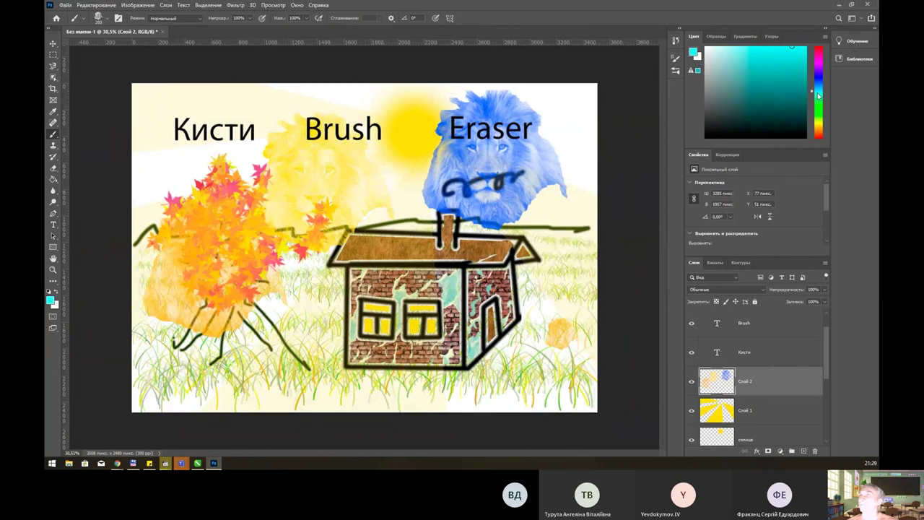
click(818, 84)
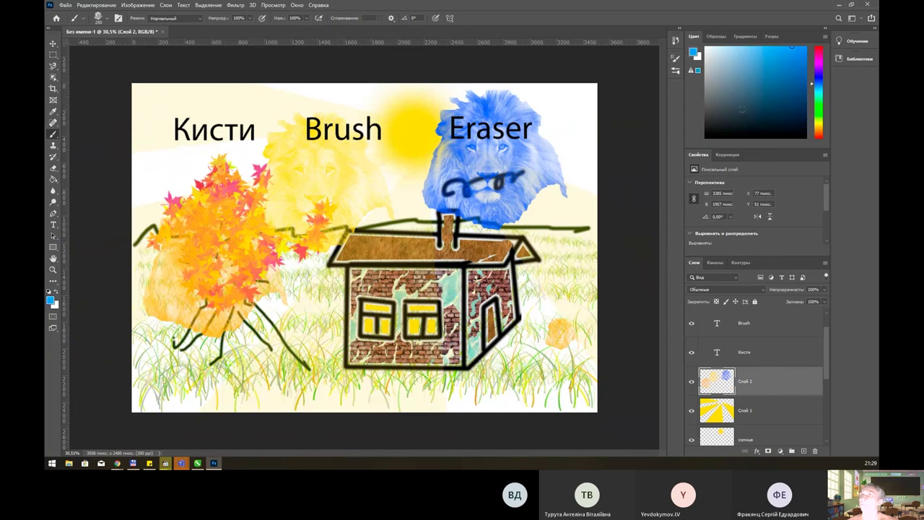
click(551, 362)
click(519, 380)
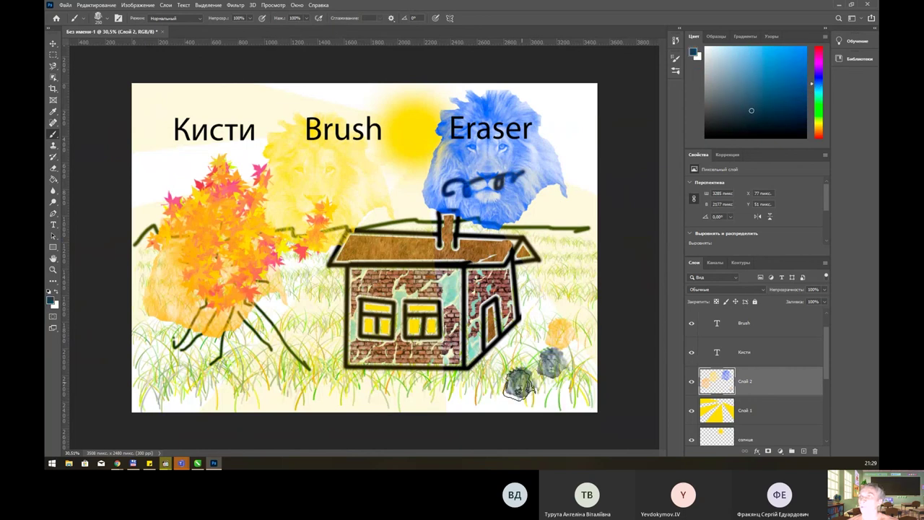
drag(474, 386, 469, 394)
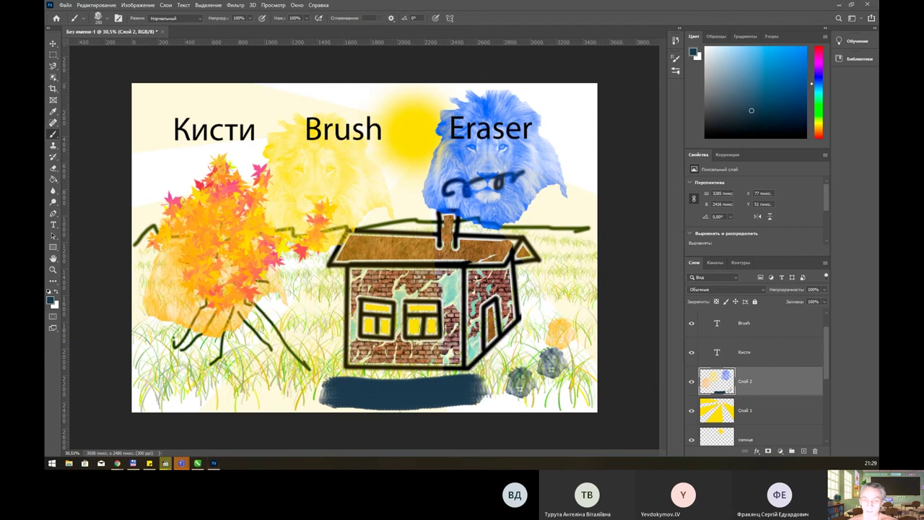
key(alt+Tab)
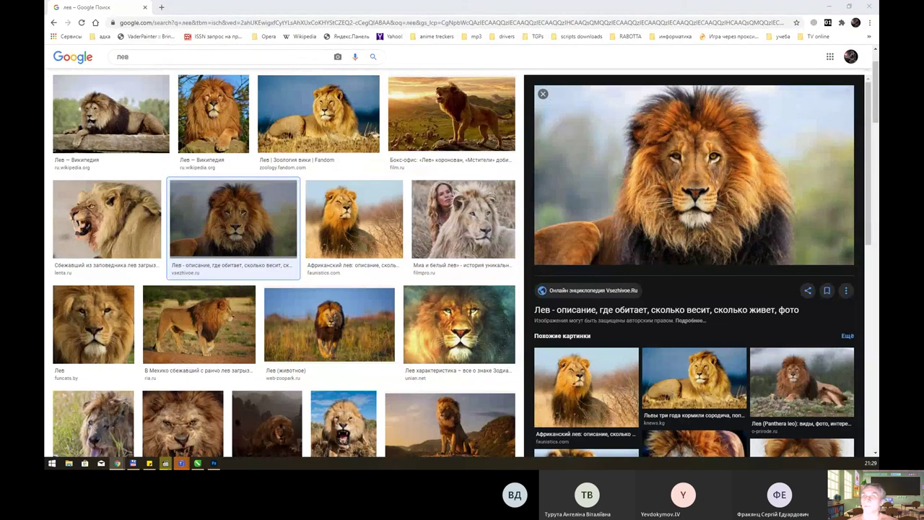
mouse_move(116, 463)
click(289, 412)
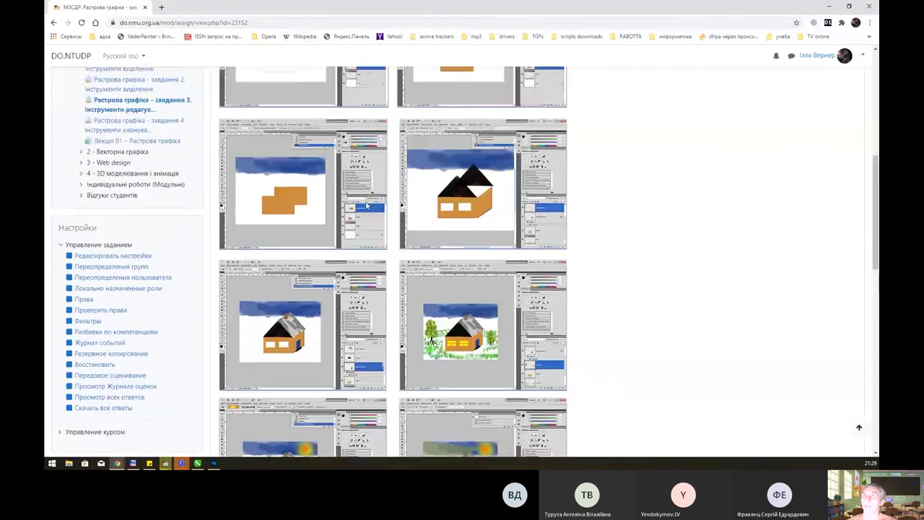
scroll(366, 207, up, 3)
scroll(366, 206, up, 2)
scroll(361, 231, up, 1)
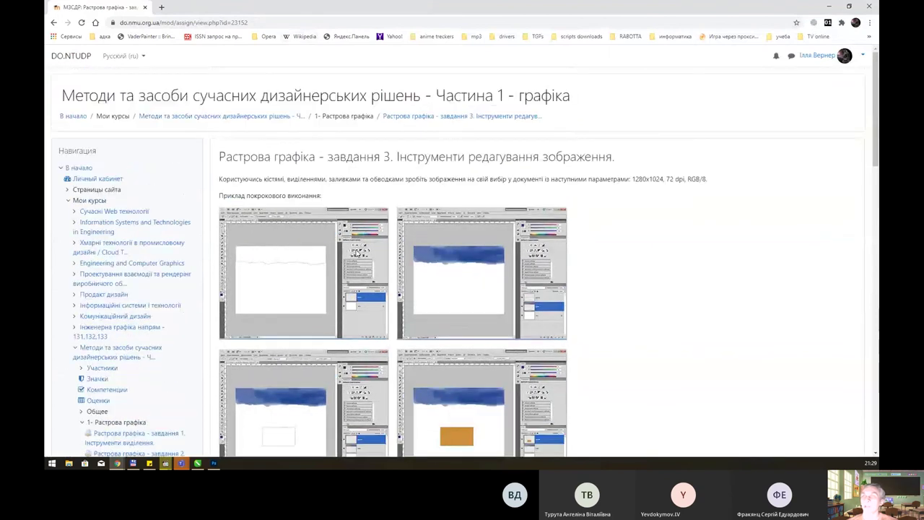
scroll(356, 252, down, 2)
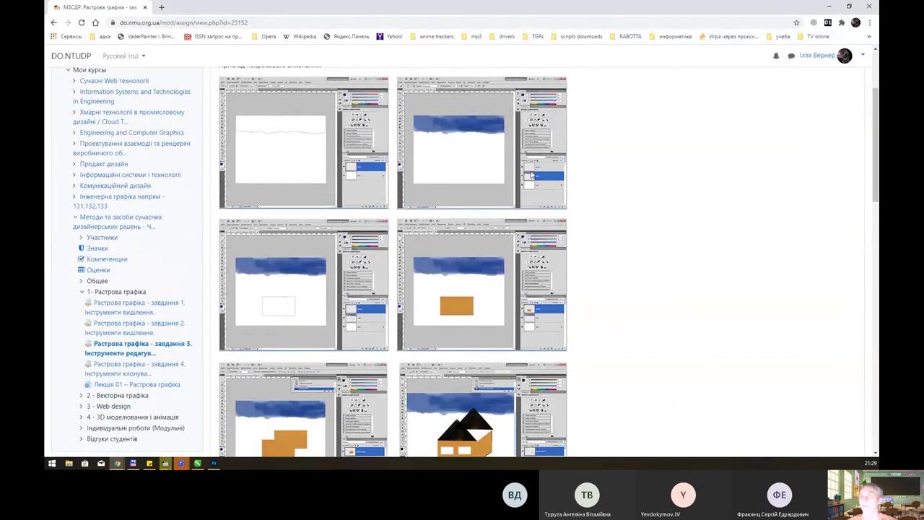
scroll(527, 180, down, 2)
scroll(521, 202, down, 1)
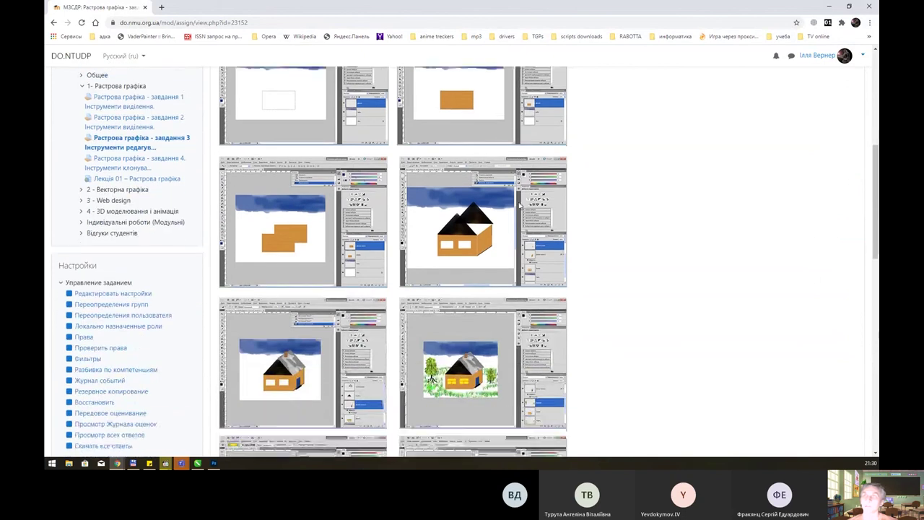
scroll(519, 206, down, 1)
scroll(520, 206, down, 2)
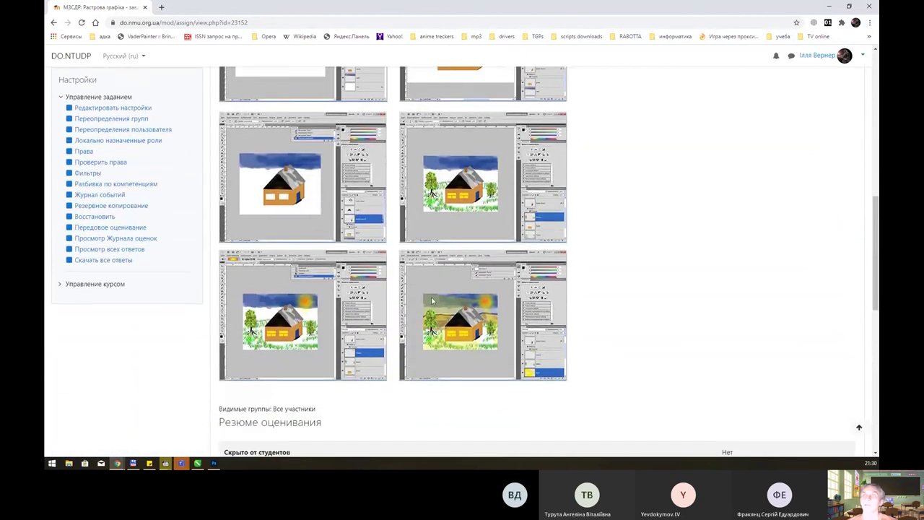
scroll(484, 298, up, 2)
scroll(397, 231, up, 2)
scroll(309, 164, up, 2)
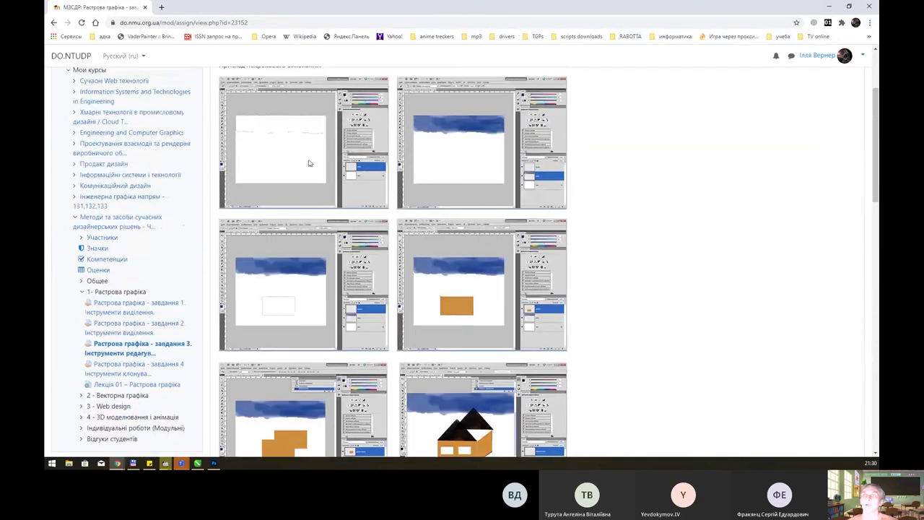
scroll(516, 117, up, 2)
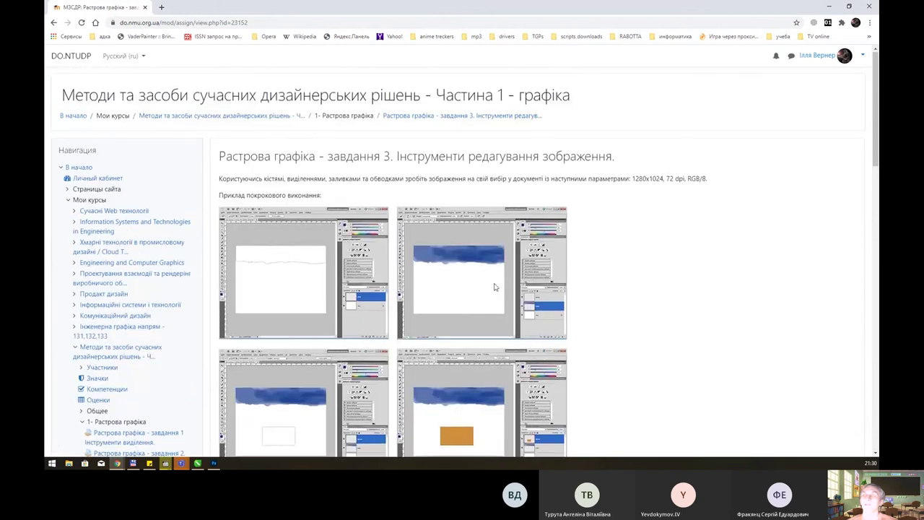
scroll(495, 287, down, 3)
scroll(496, 287, down, 3)
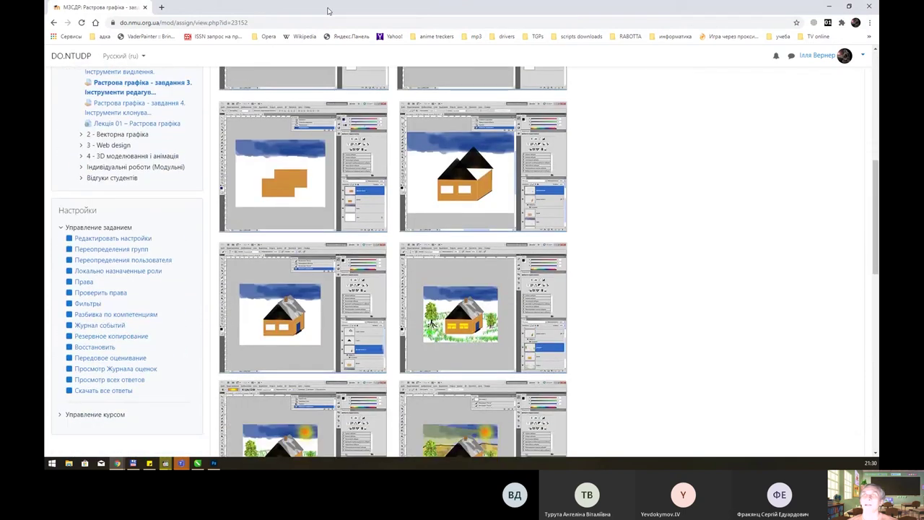
mouse_move(327, 10)
mouse_down()
mouse_move(439, 199)
mouse_move(423, 411)
mouse_up()
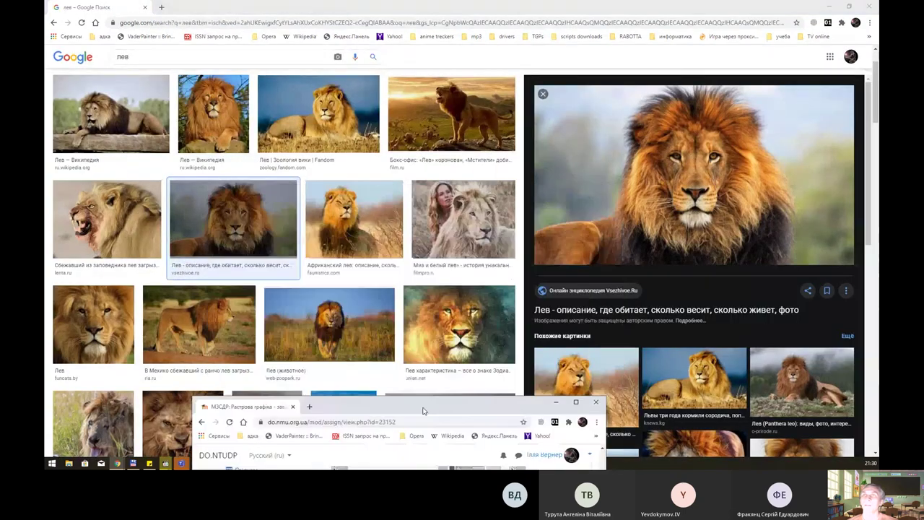
click(555, 401)
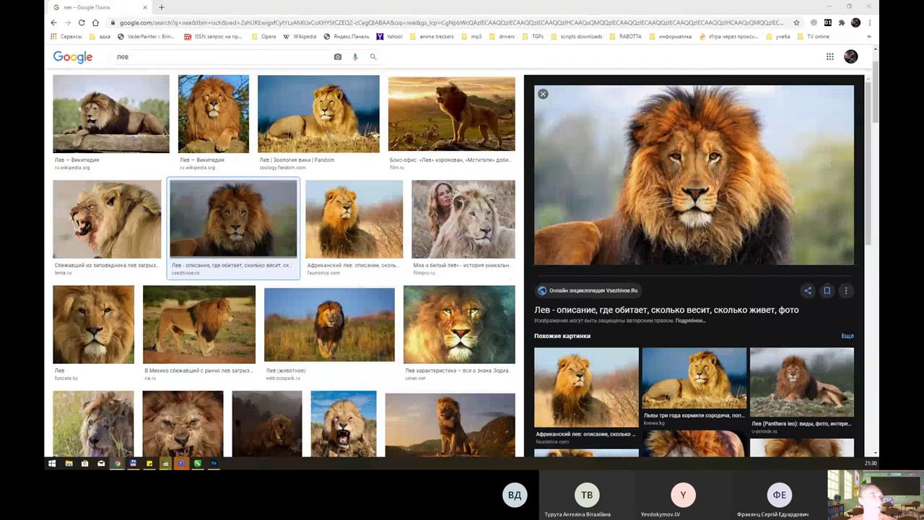